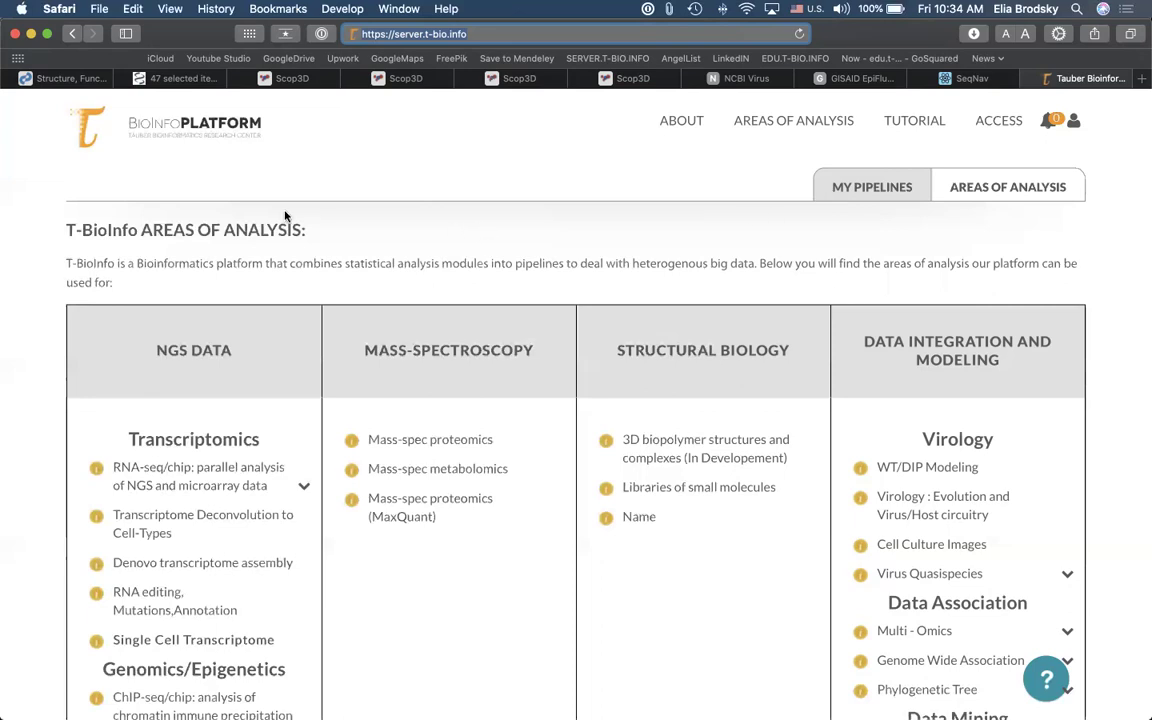
# Step: Open the DEMO Virus MSA and Phylogeny pipeline under Virus Quasispecies in the Virology area
pyautogui.scroll(-5, 566, 370)
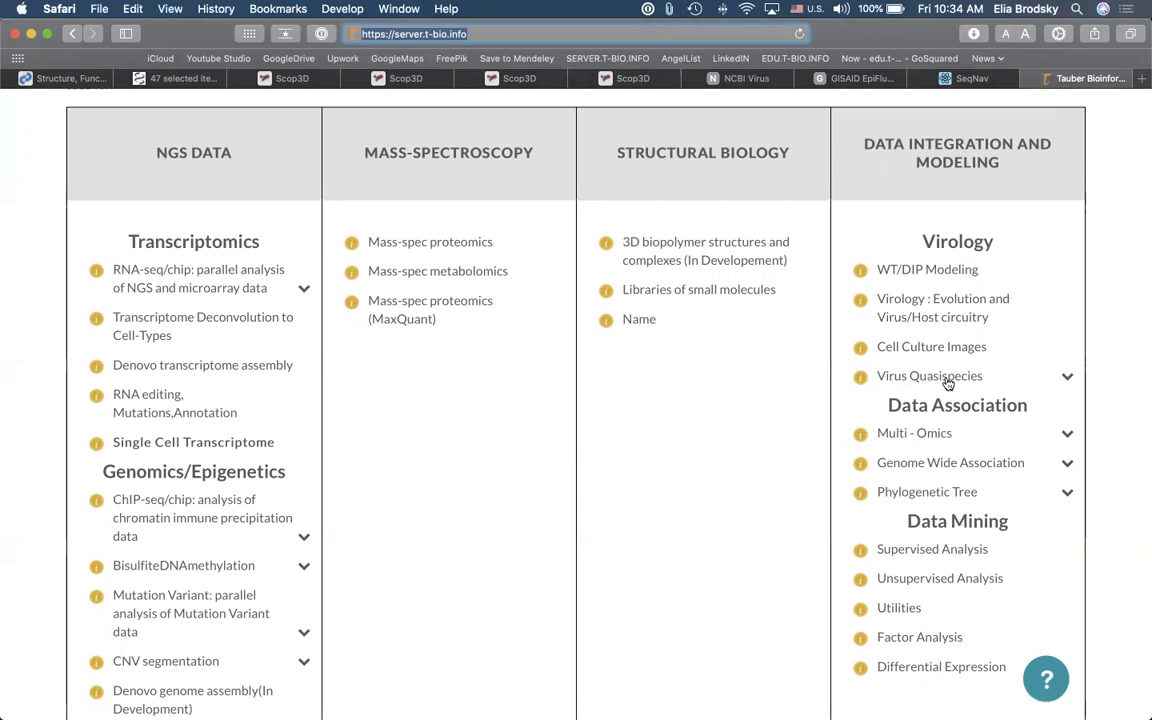
pyautogui.click(1067, 380)
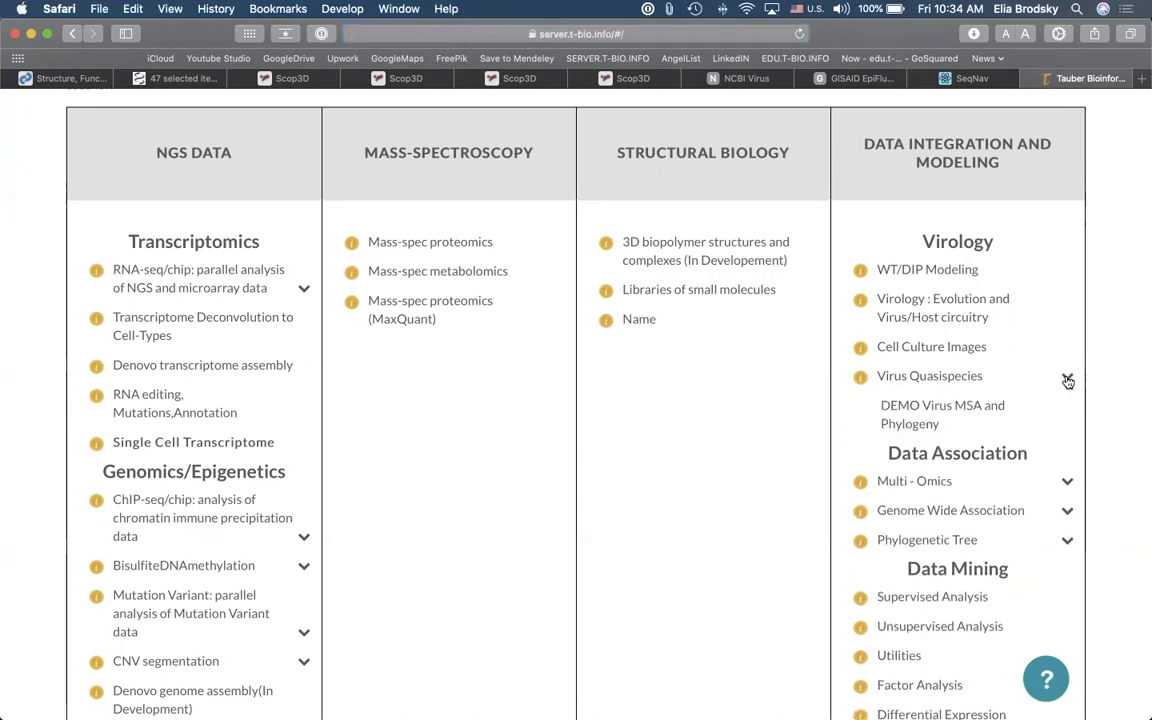
pyautogui.click(935, 413)
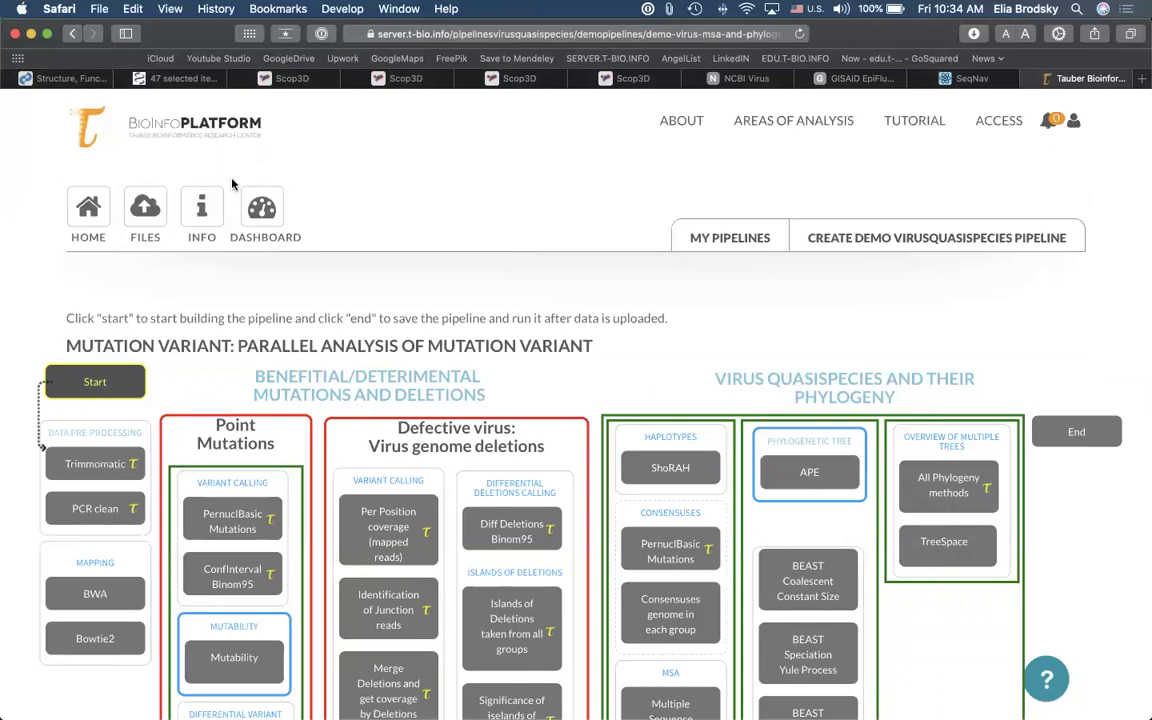
# Step: Begin building the demo pipeline from its Start module and accept the introductory job tutorial
pyautogui.scroll(-2, 65, 328)
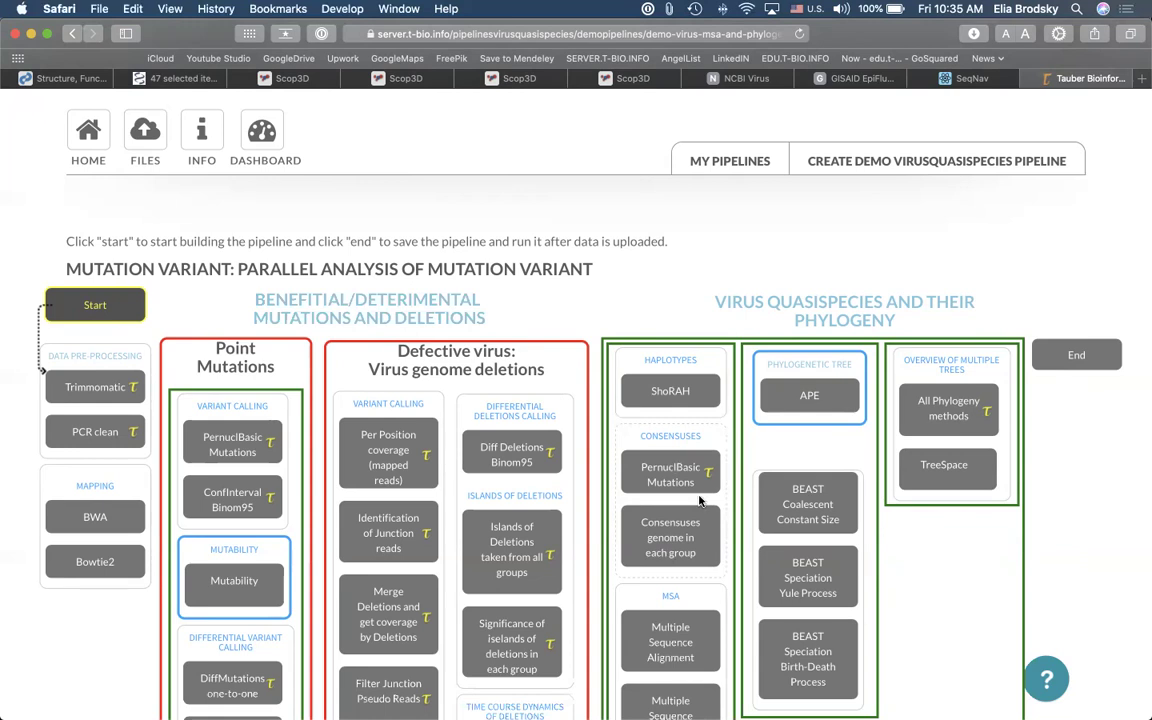
pyautogui.scroll(-3, 700, 500)
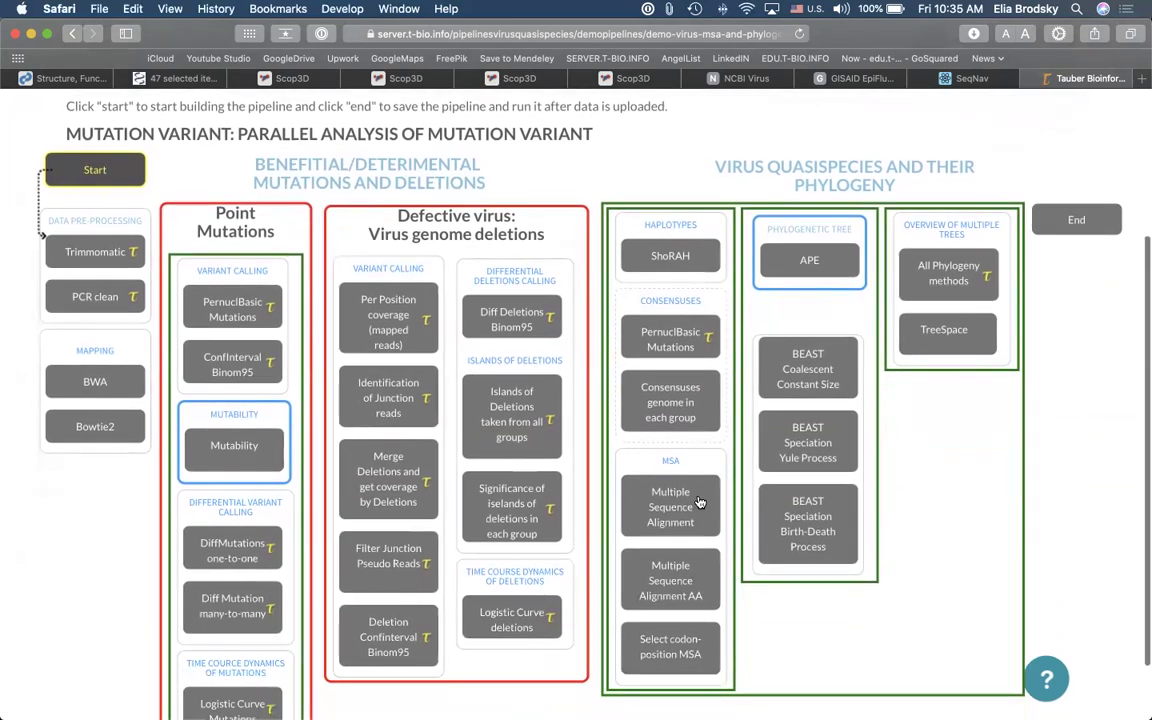
pyautogui.click(123, 174)
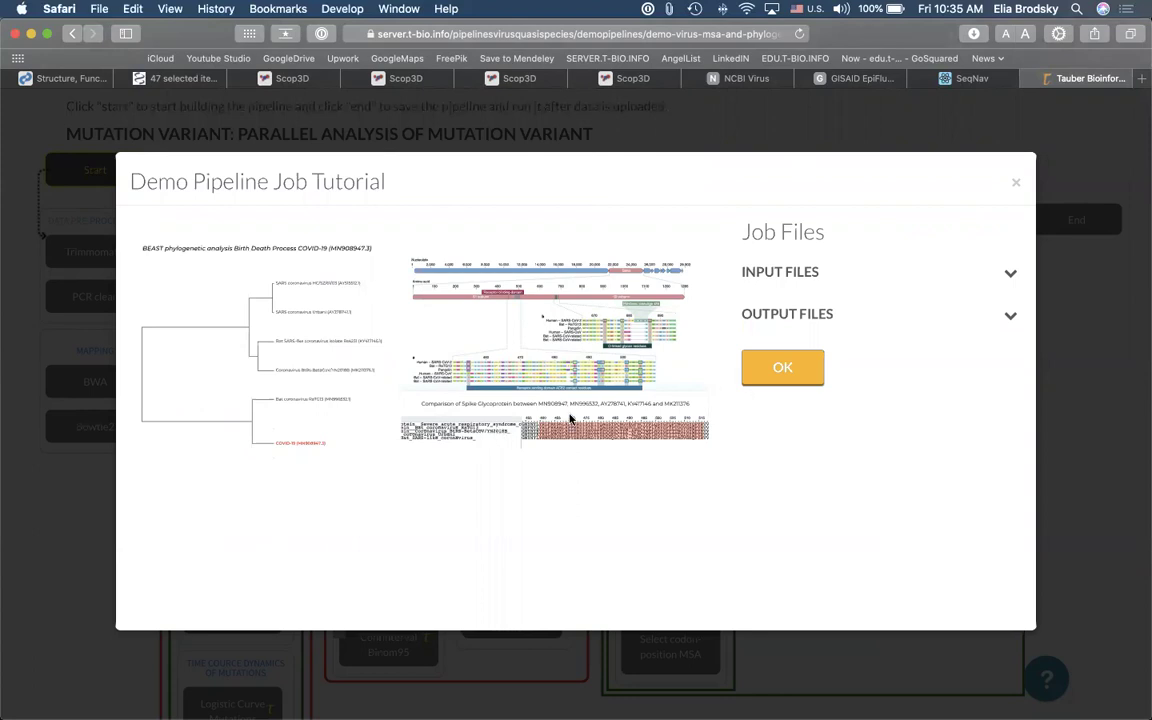
pyautogui.click(782, 367)
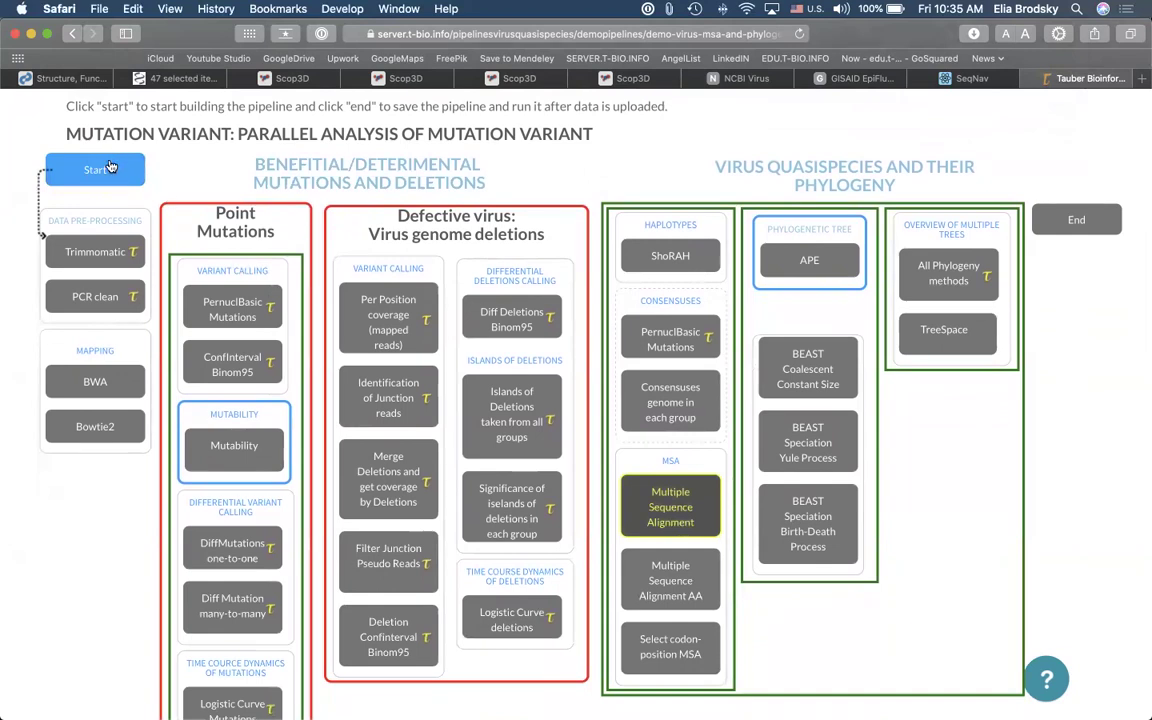
# Step: Add the Multiple Sequence Alignment, Multiple Sequence Alignment AA and Select codon-position MSA modules to the pipeline, accepting each tutorial
pyautogui.scroll(-2, 190, 455)
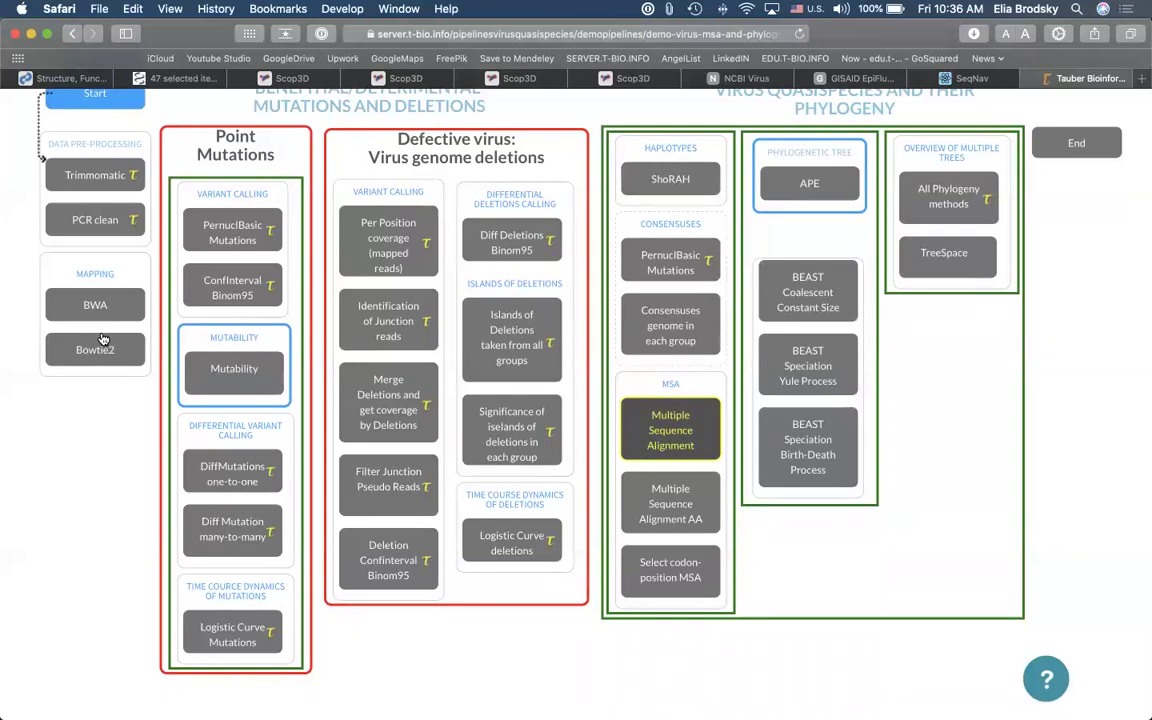
pyautogui.click(638, 430)
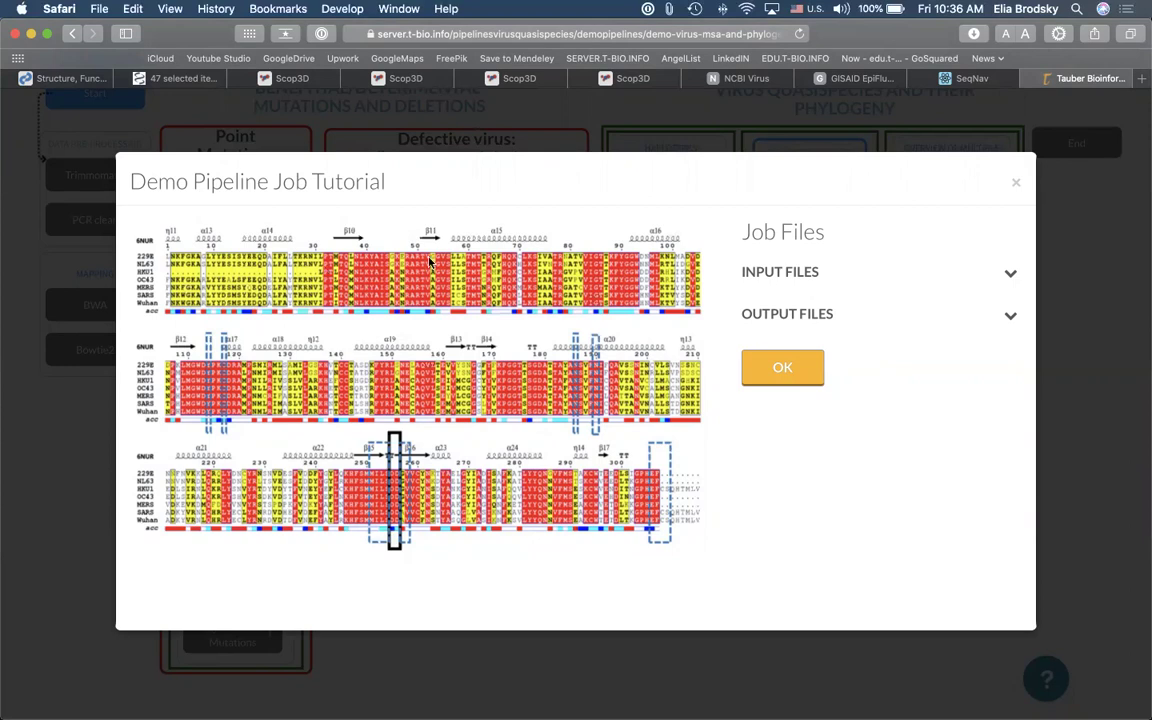
pyautogui.click(783, 370)
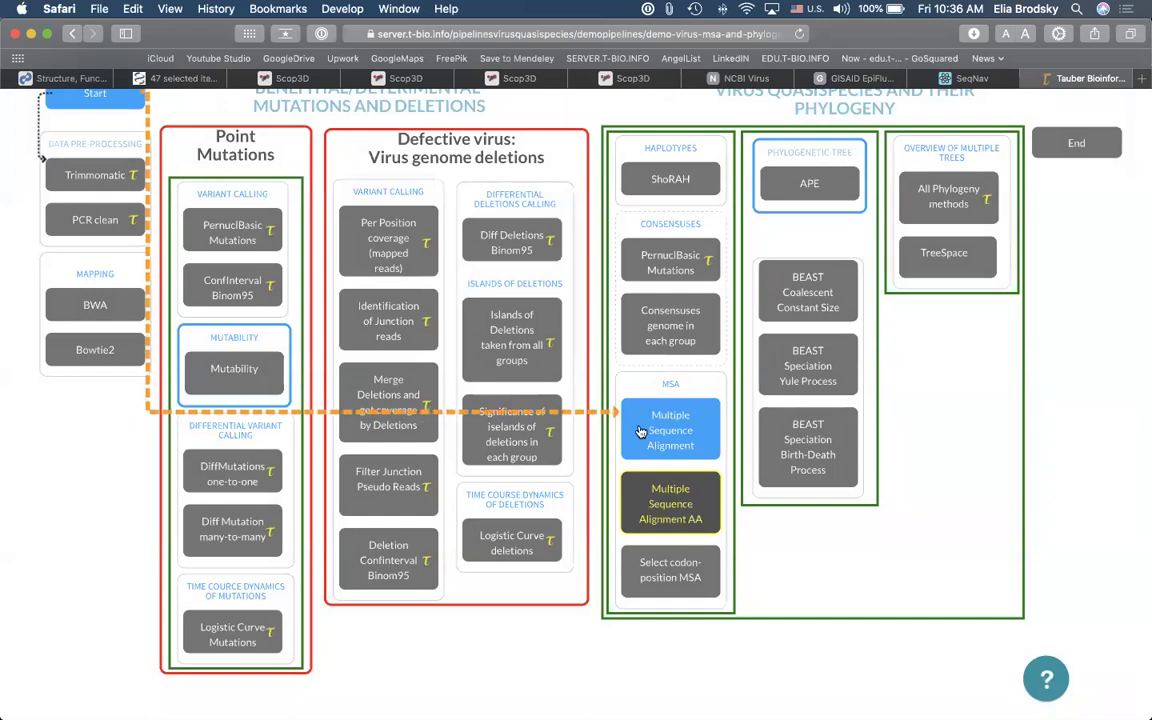
pyautogui.click(642, 503)
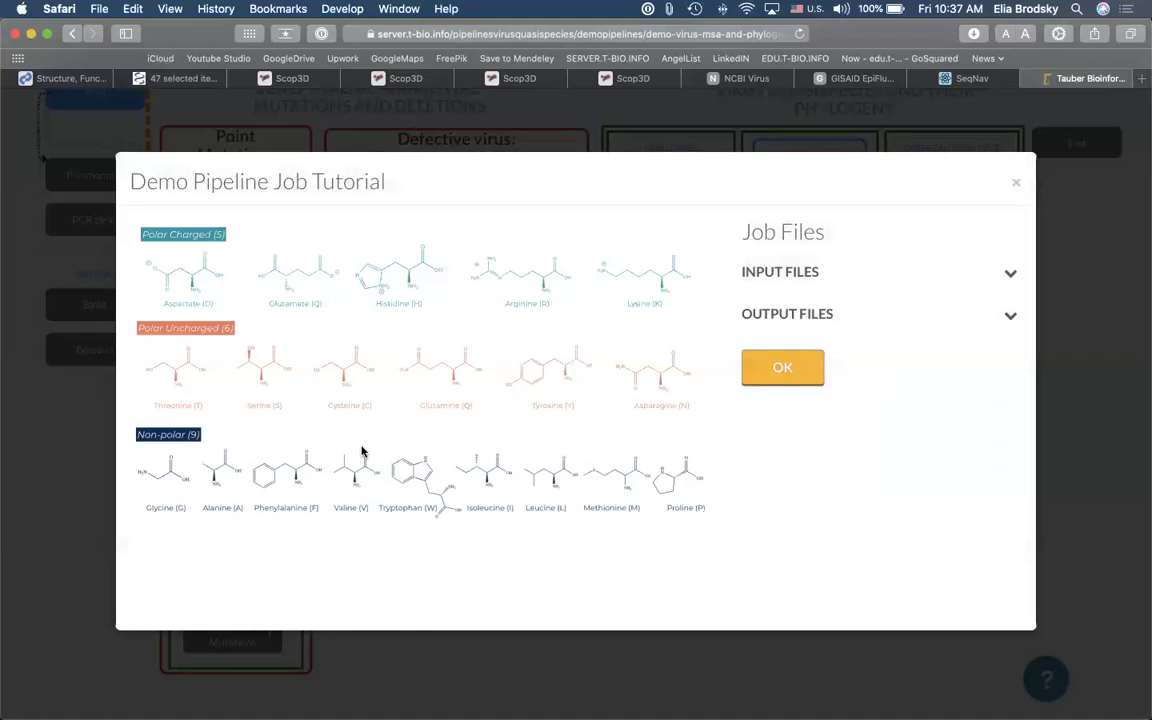
pyautogui.click(782, 368)
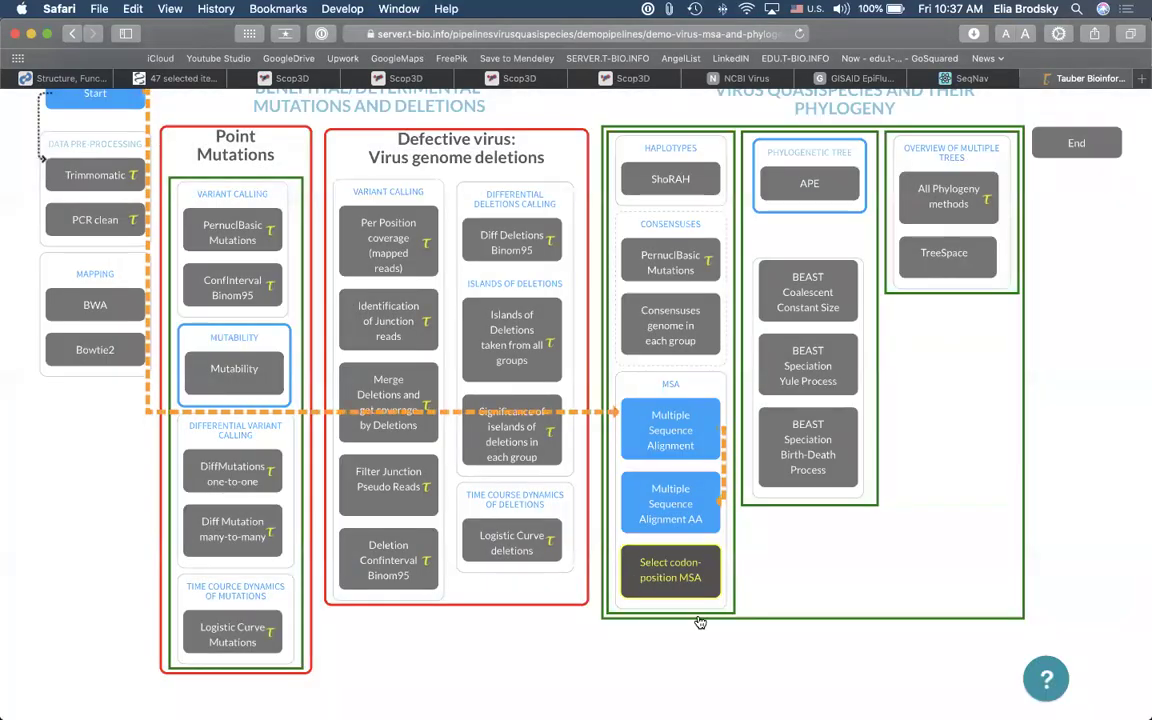
pyautogui.click(642, 595)
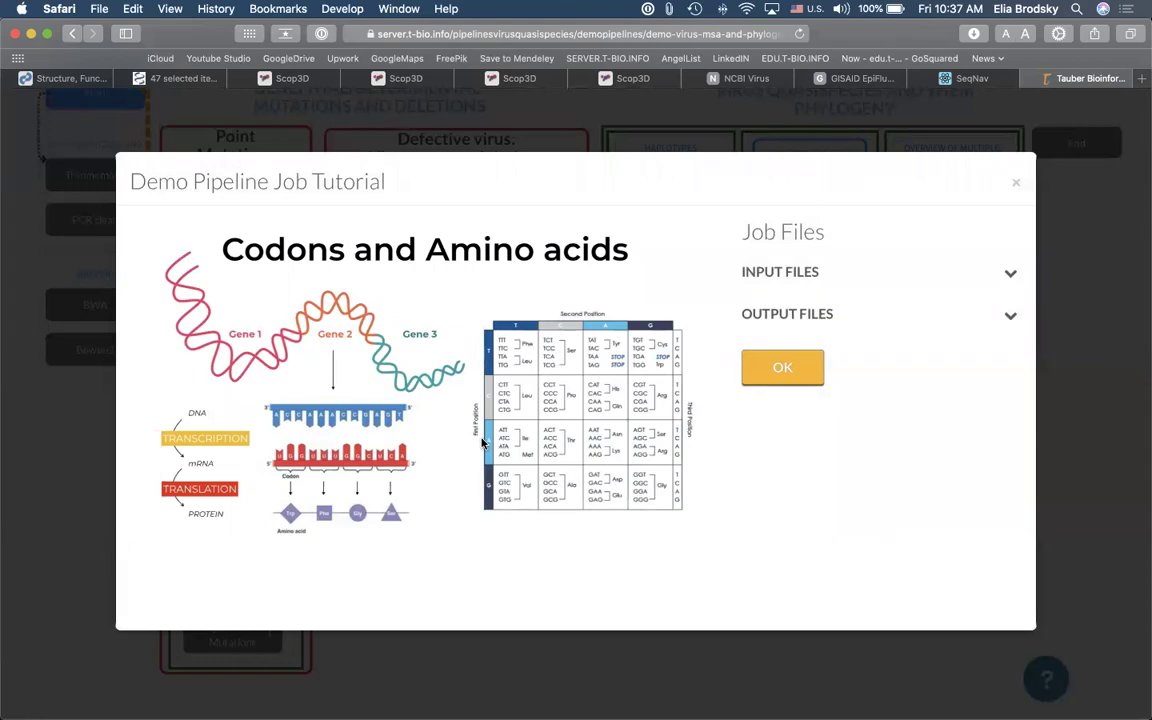
pyautogui.click(758, 371)
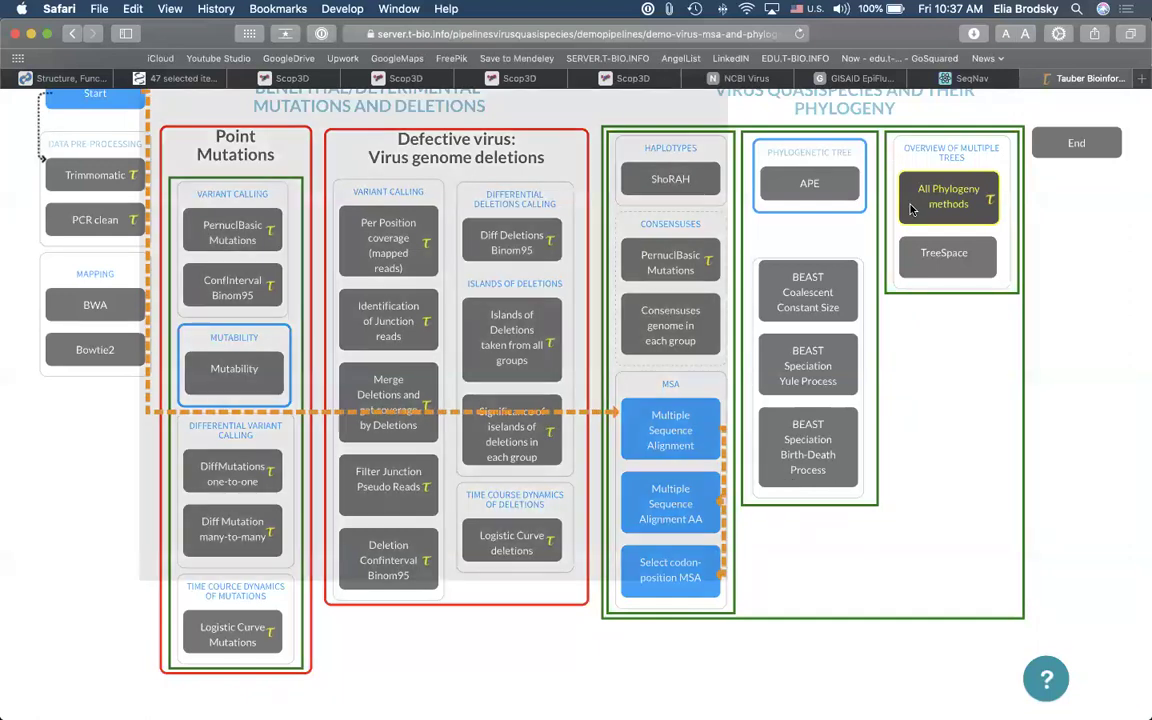
# Step: Add the All Phylogeny methods and TreeSpace modules from Overview of Multiple Trees, accepting each tutorial
pyautogui.click(911, 208)
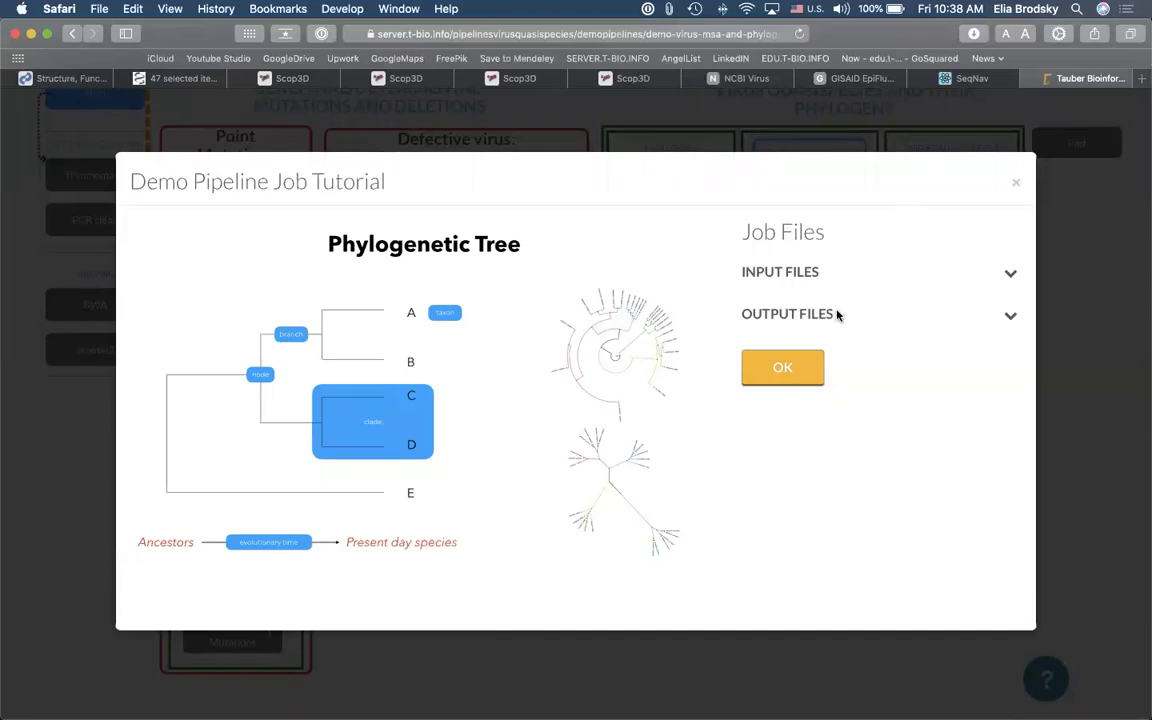
pyautogui.click(795, 367)
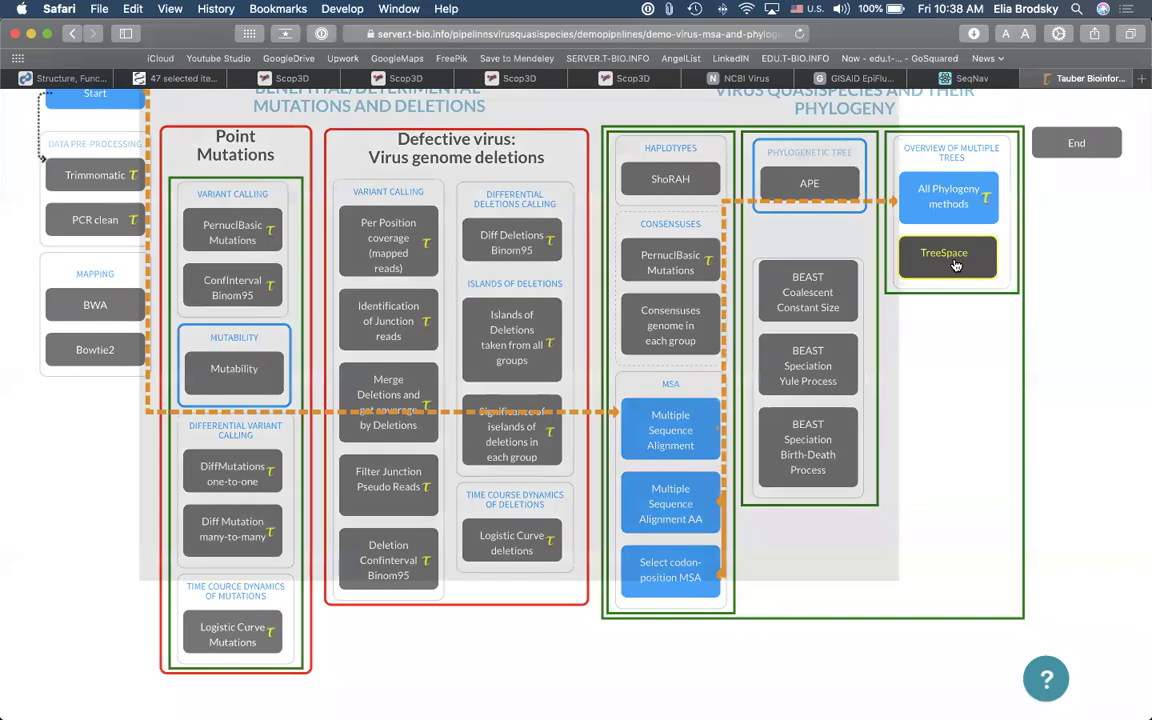
pyautogui.click(955, 264)
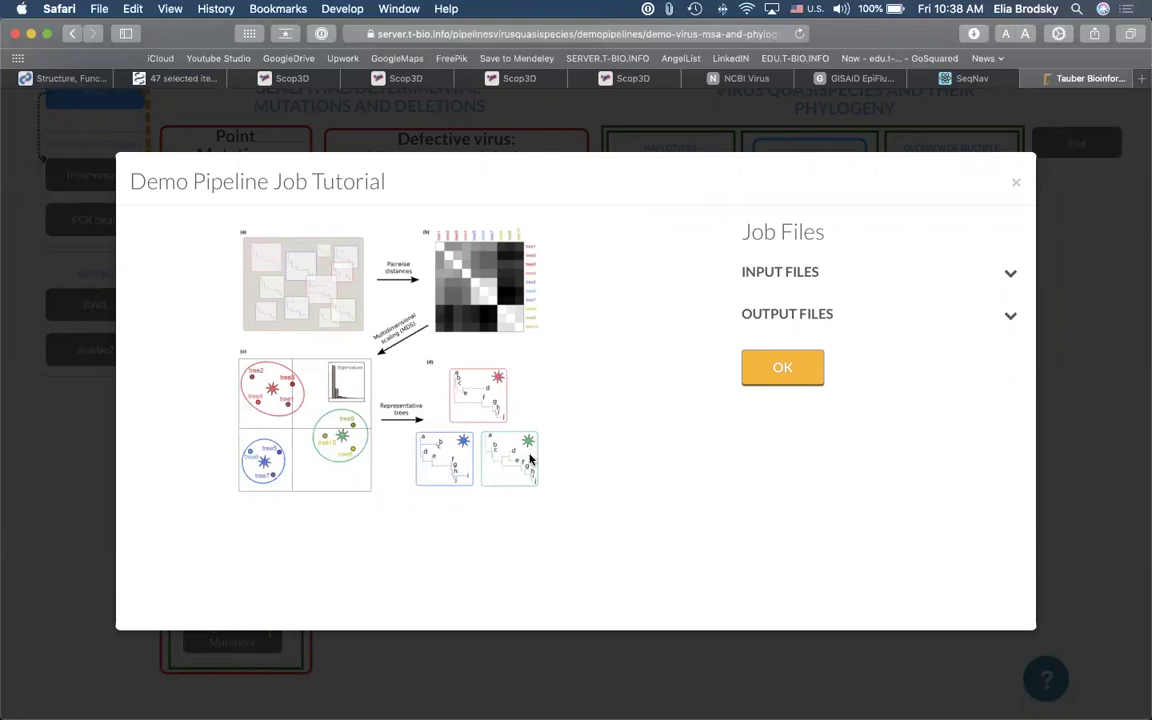
pyautogui.click(764, 369)
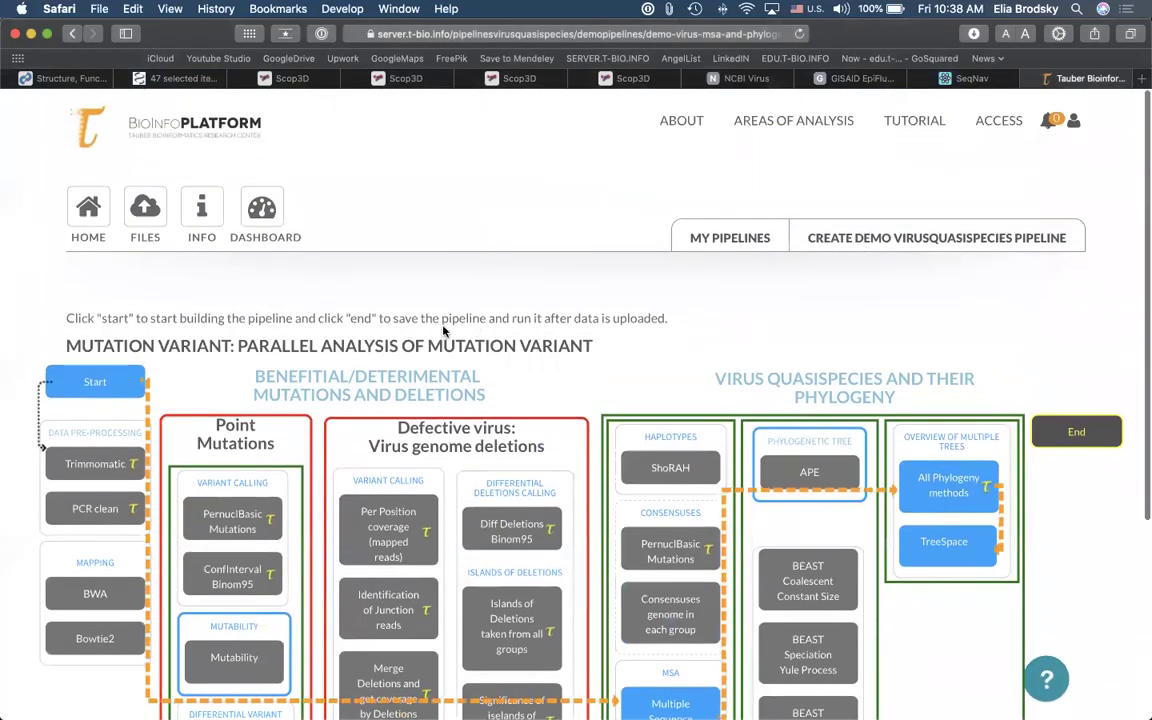
# Step: Complete the pipeline with its End module, accept the tutorial, and return to the pipeline page
pyautogui.click(1062, 432)
pyautogui.click(760, 374)
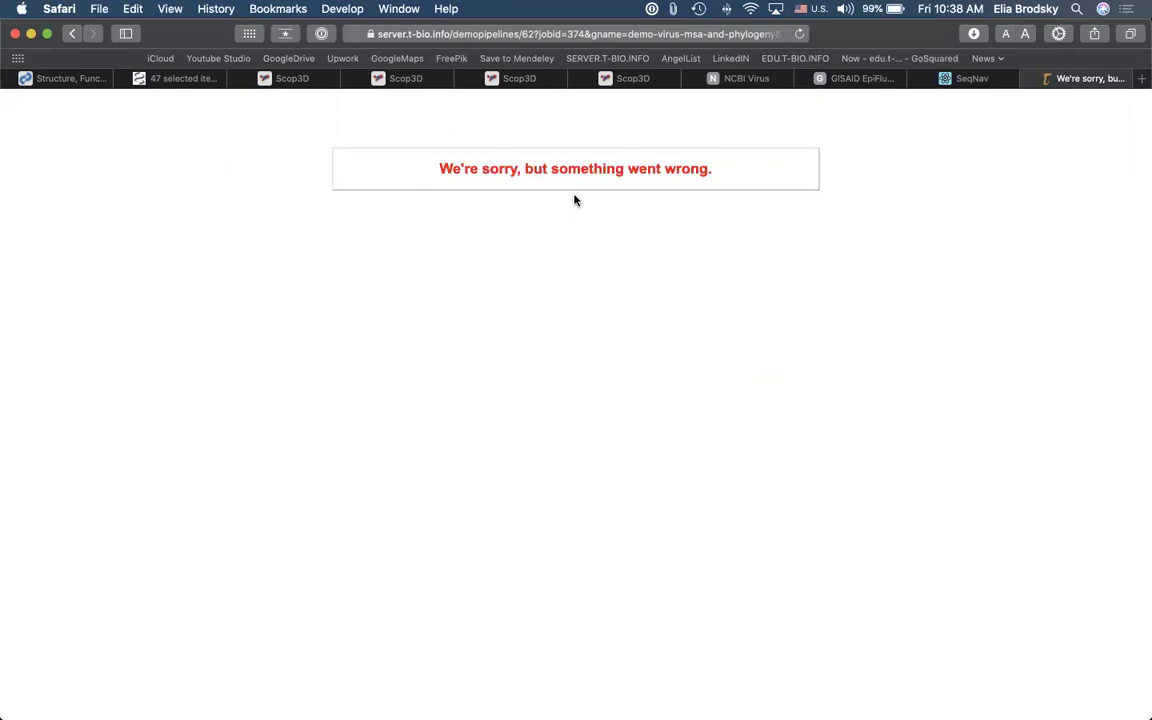
pyautogui.press('super+bracketleft')
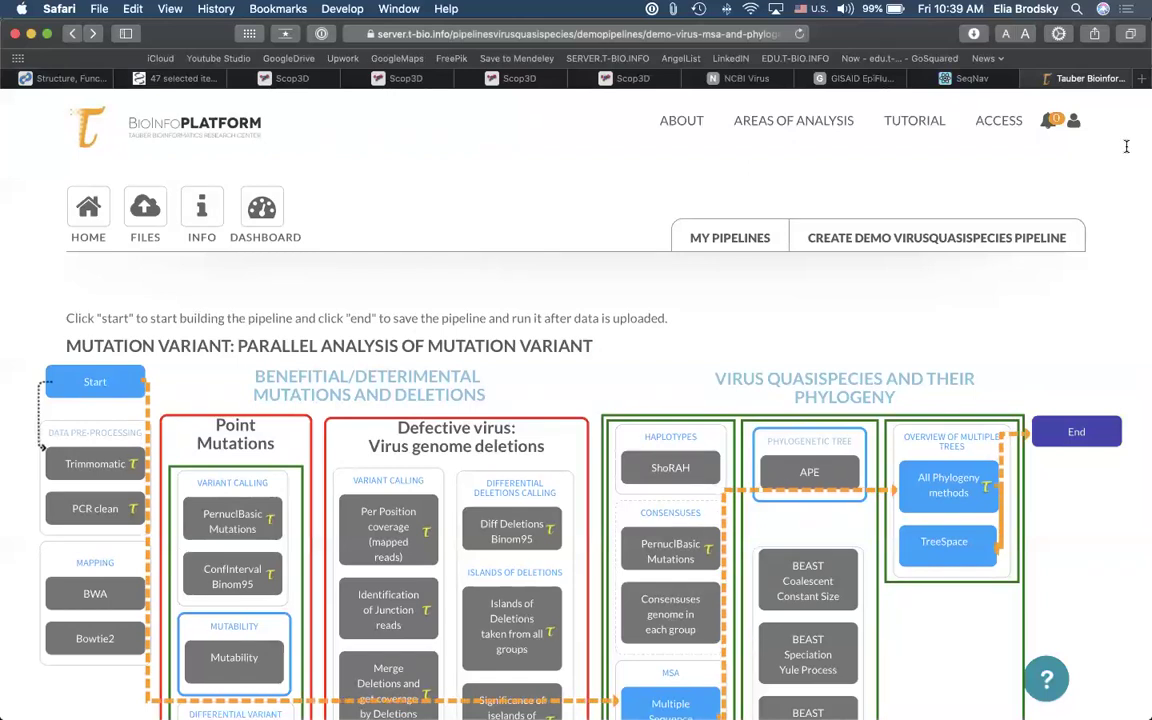
pyautogui.moveTo(776, 108)
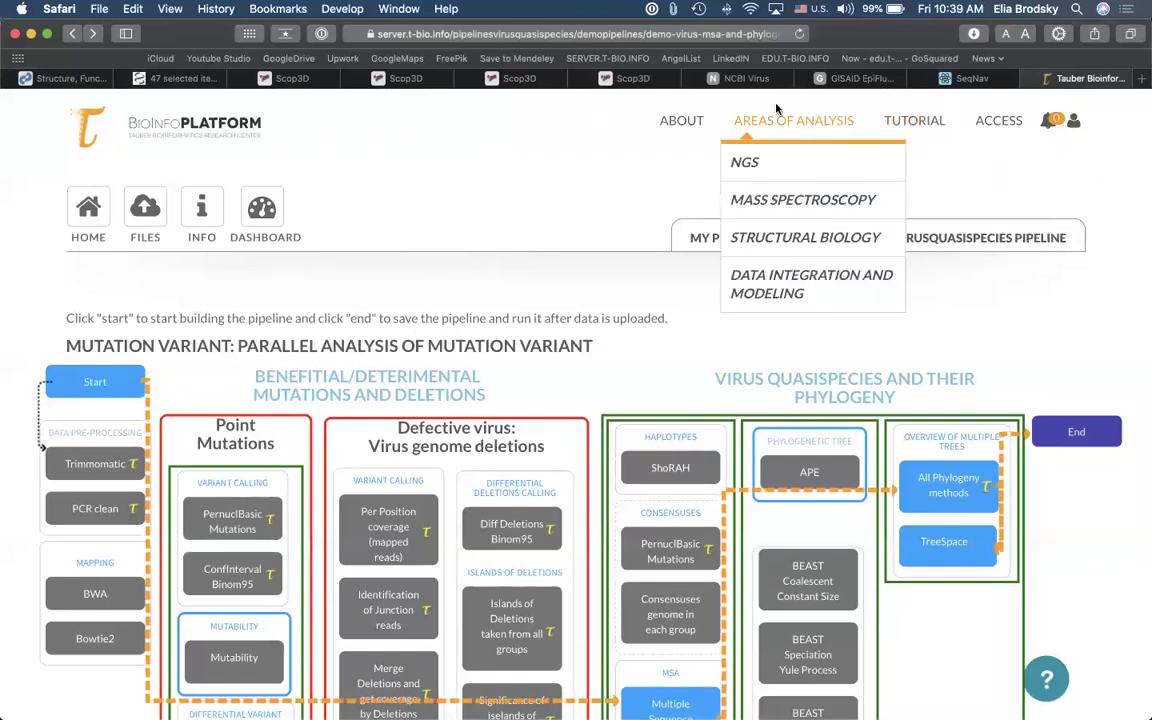
pyautogui.click(748, 78)
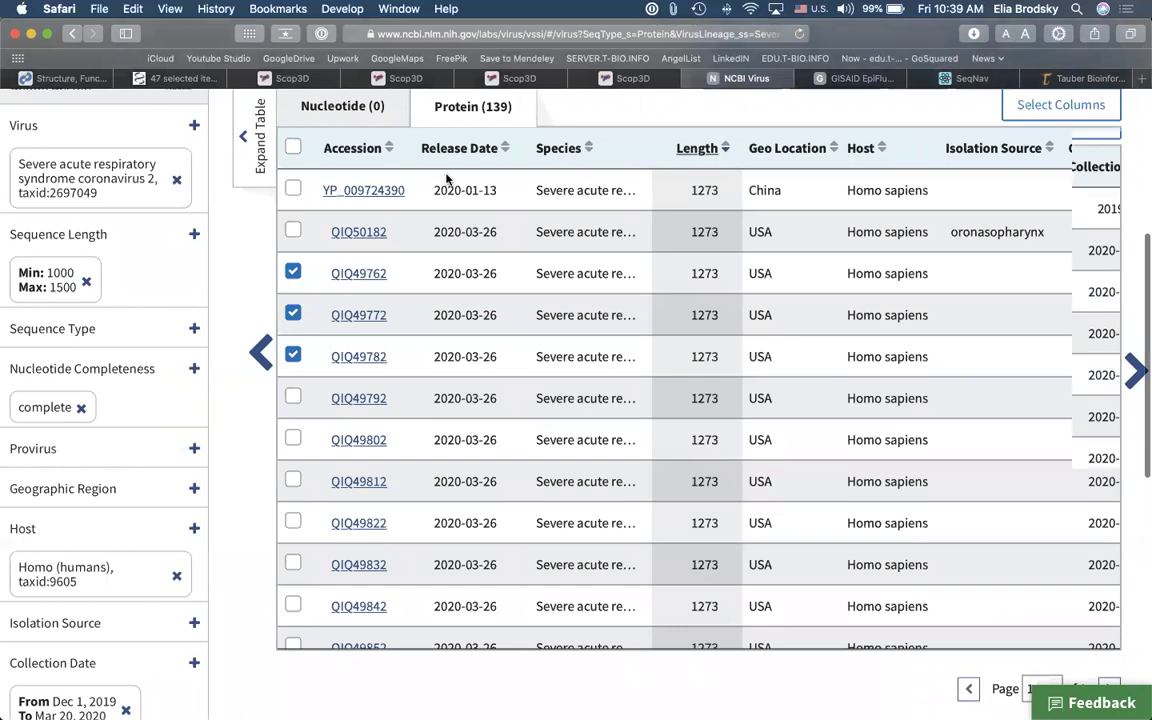
pyautogui.scroll(5, 447, 178)
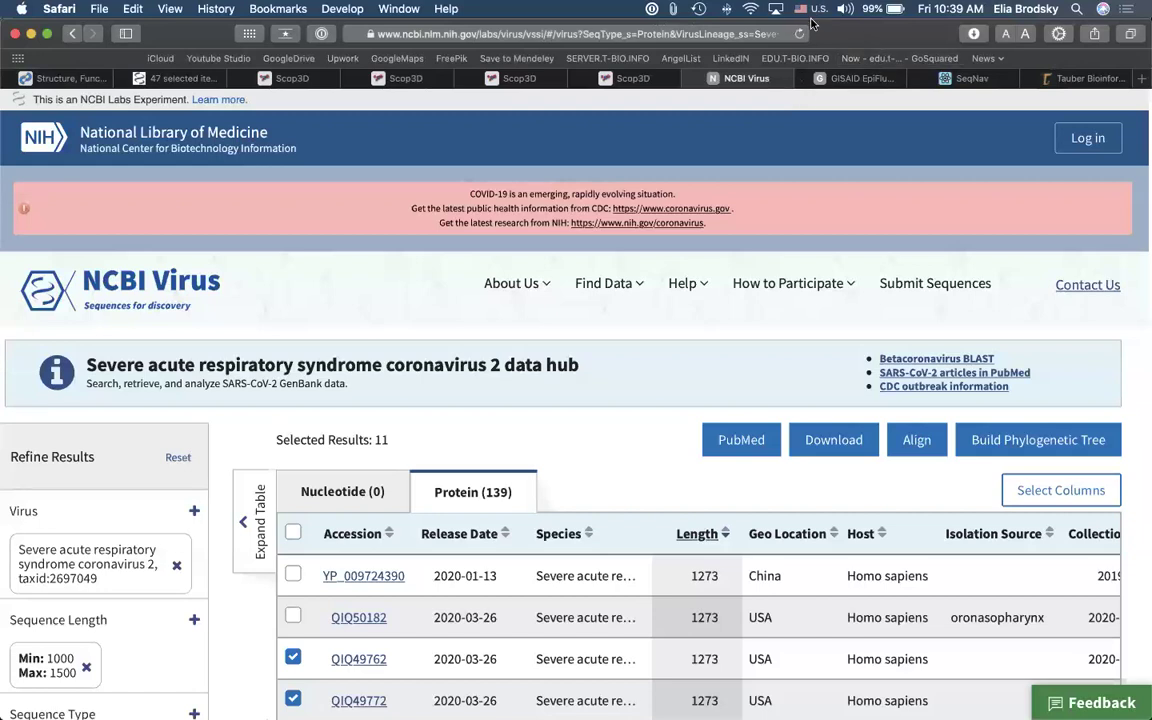
pyautogui.click(500, 33)
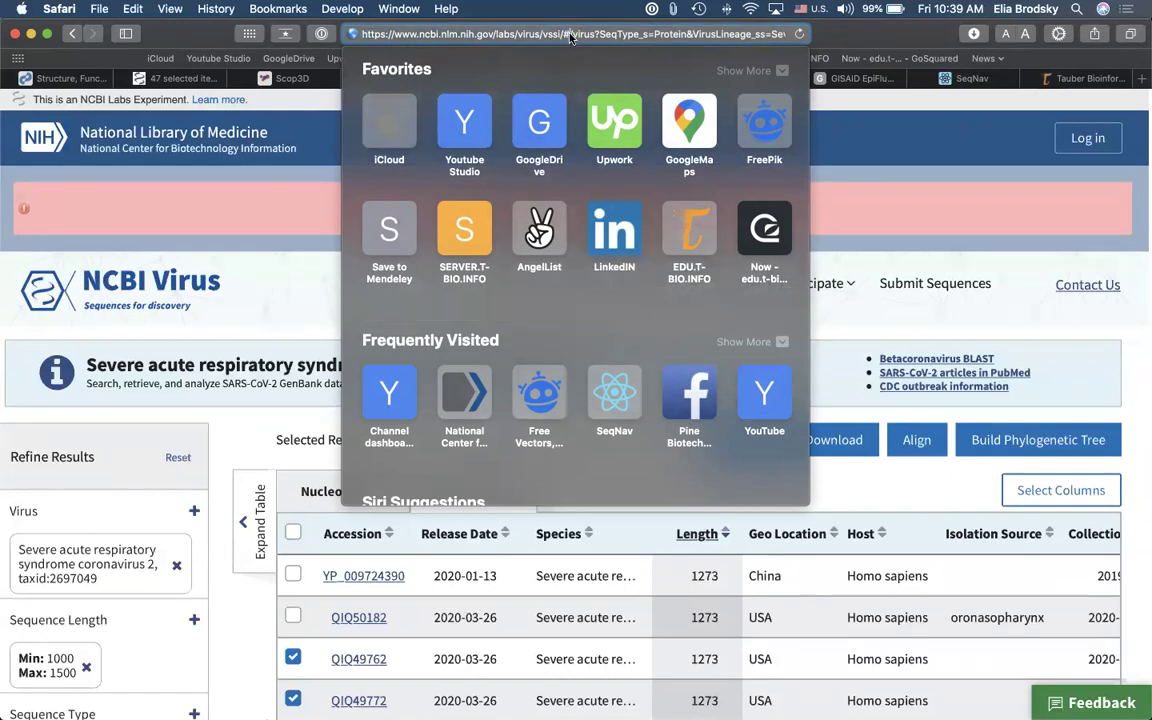
pyautogui.press('BackSpace')
pyautogui.press('BackSpace')
pyautogui.press('BackSpace')
pyautogui.press('BackSpace')
pyautogui.press('BackSpace')
pyautogui.press('BackSpace')
pyautogui.press('BackSpace')
pyautogui.press('BackSpace')
pyautogui.press('BackSpace')
pyautogui.press('BackSpace')
pyautogui.press('BackSpace')
pyautogui.press('BackSpace')
pyautogui.press('BackSpace')
pyautogui.press('BackSpace')
pyautogui.press('BackSpace')
pyautogui.press('BackSpace')
pyautogui.press('BackSpace')
pyautogui.press('BackSpace')
pyautogui.press('BackSpace')
pyautogui.press('BackSpace')
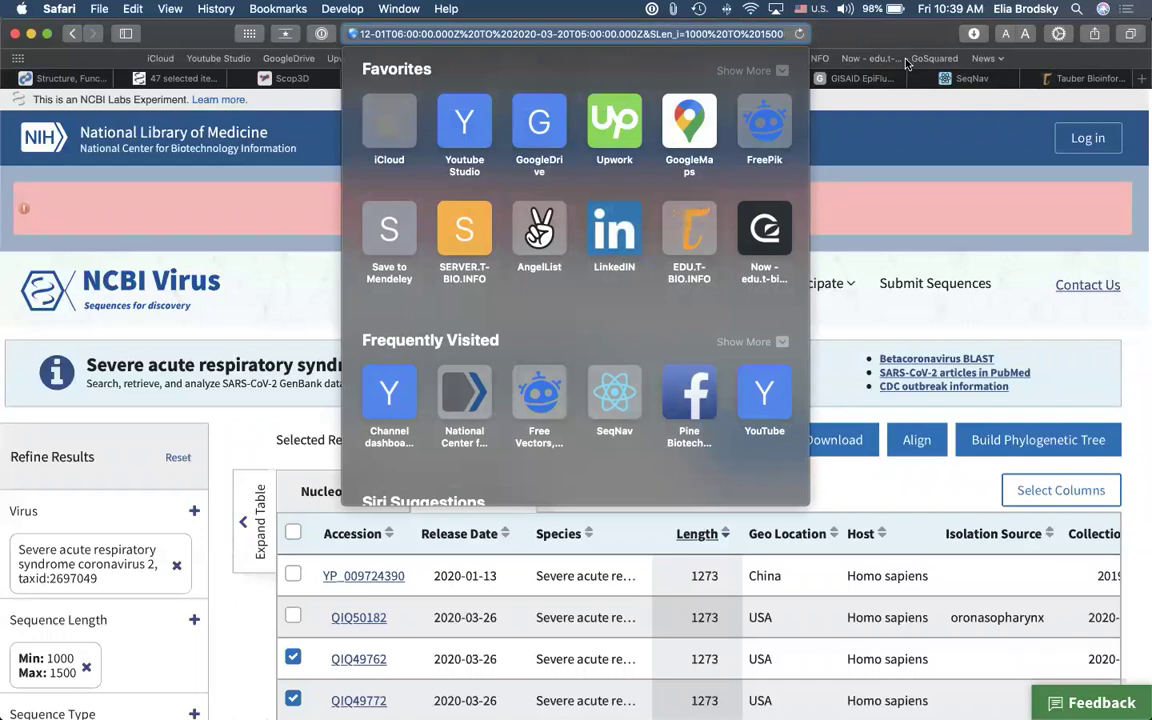
pyautogui.press('Return')
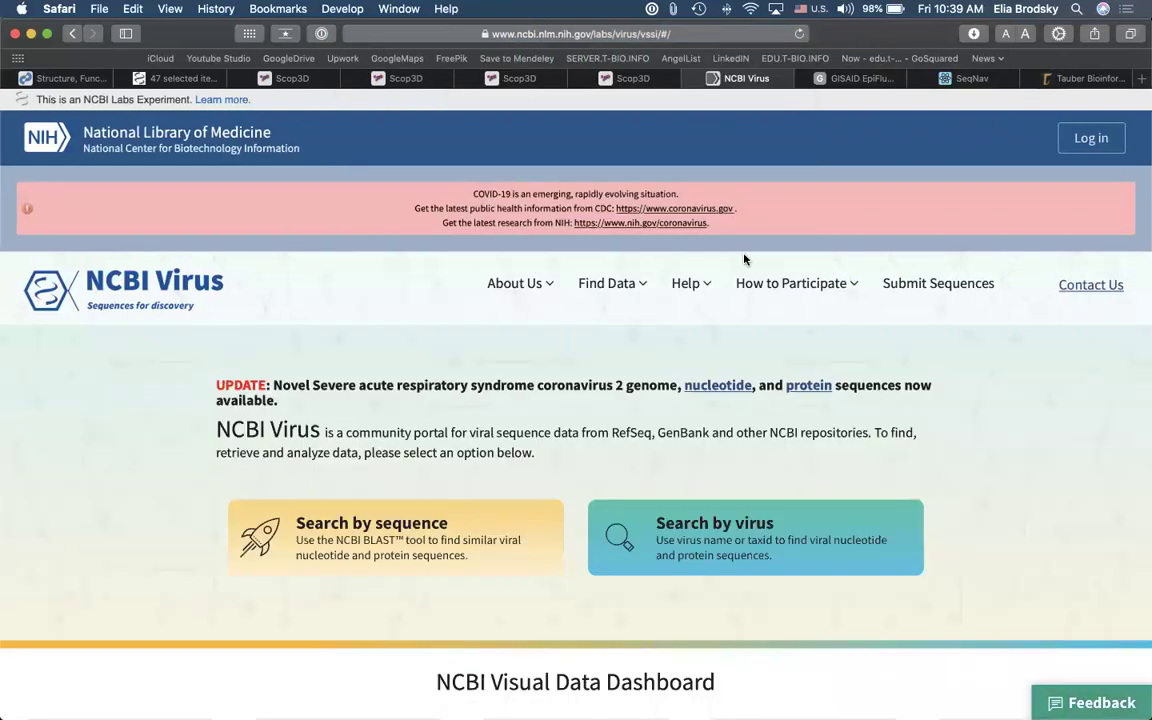
pyautogui.click(677, 35)
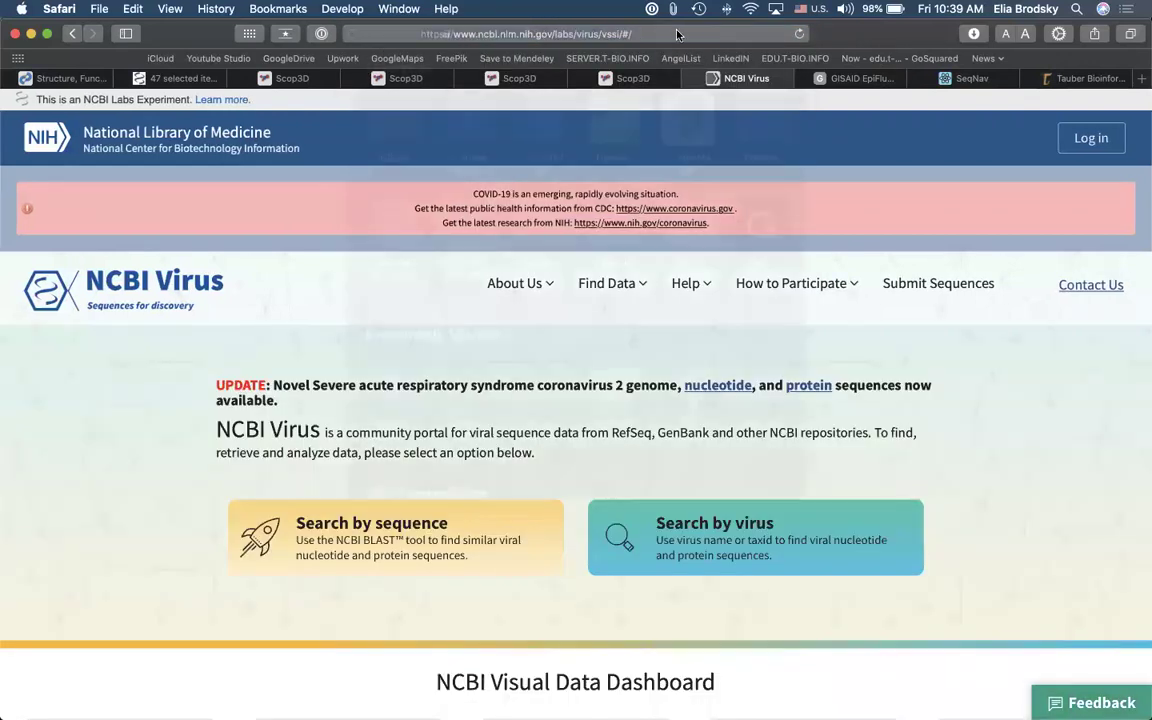
pyautogui.click(1106, 453)
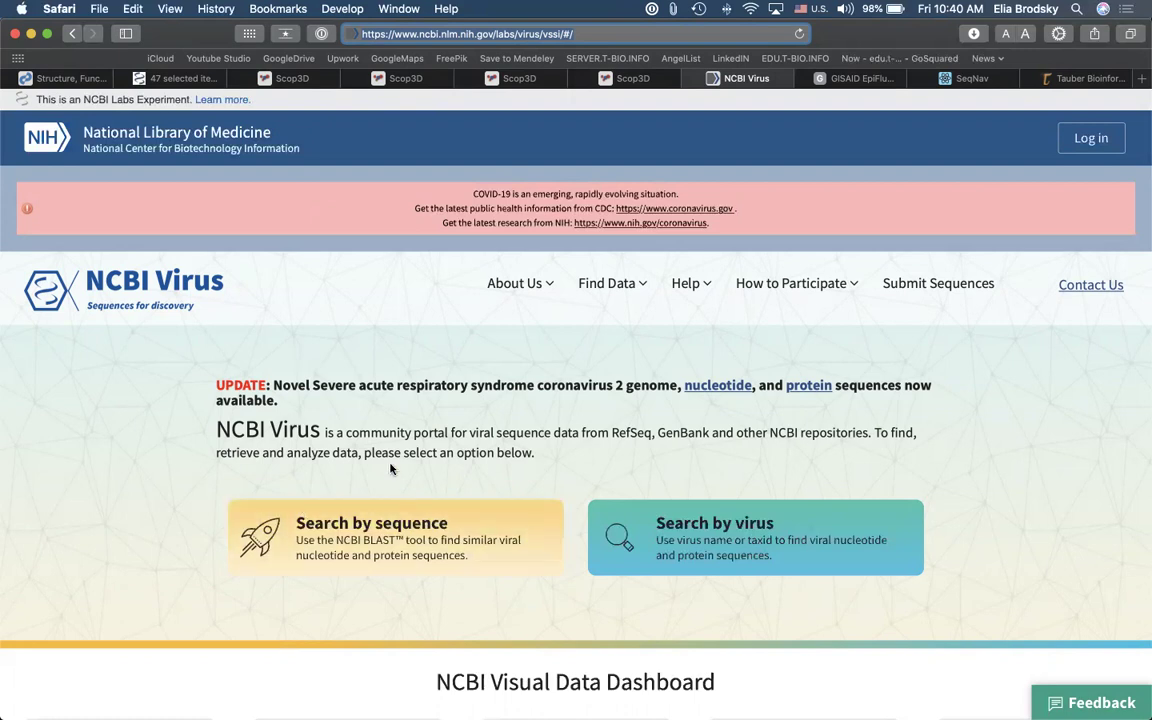
# Step: Search by virus name for "corona" and choose the suggestion Betacoronavirus 1, taxid:694003
pyautogui.scroll(-1, 391, 468)
pyautogui.scroll(-3, 725, 468)
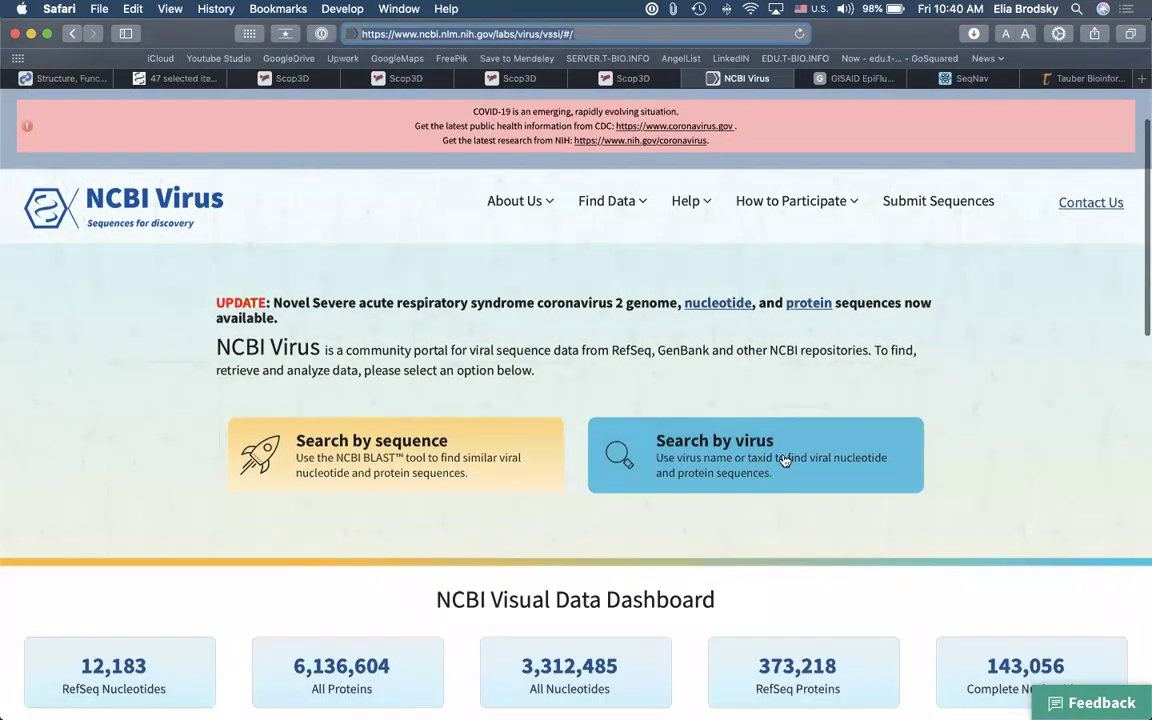
pyautogui.click(728, 468)
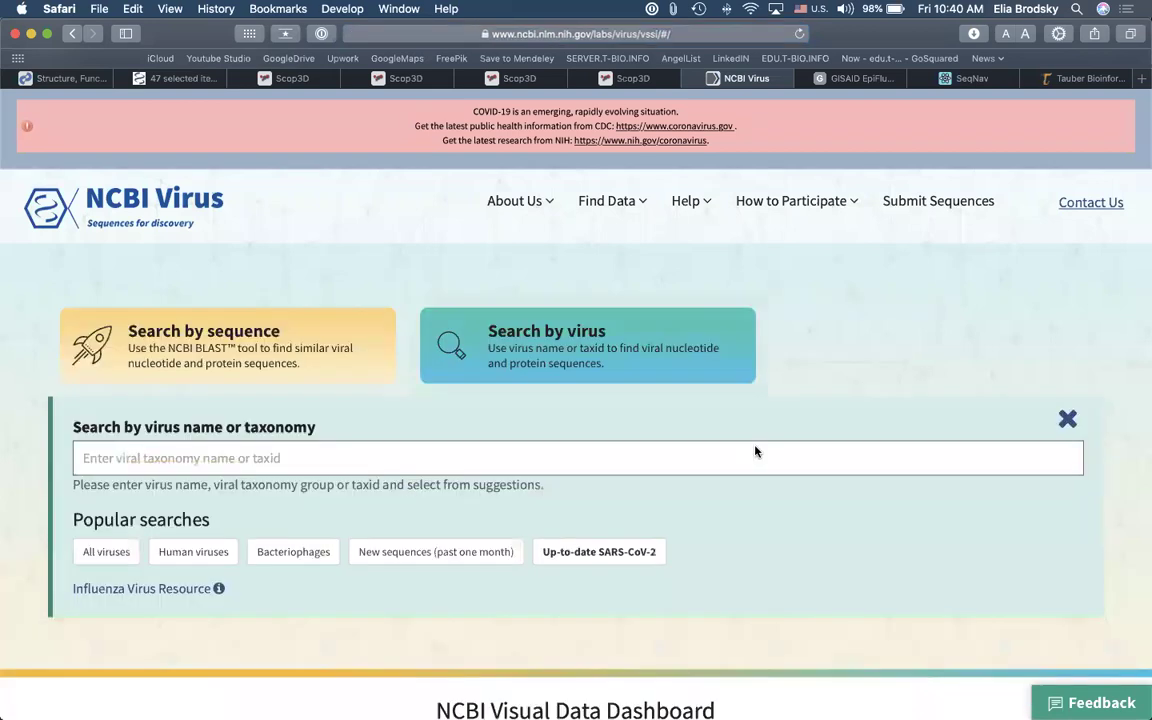
pyautogui.click(553, 457)
pyautogui.write('co')
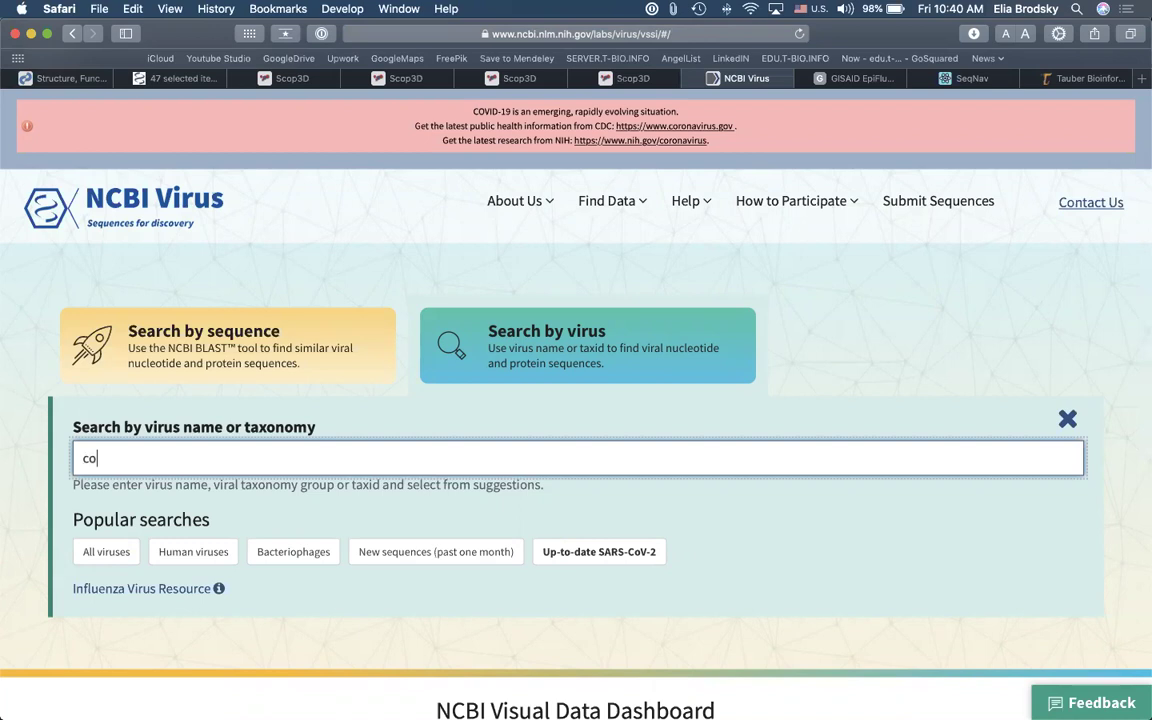
pyautogui.write('rona')
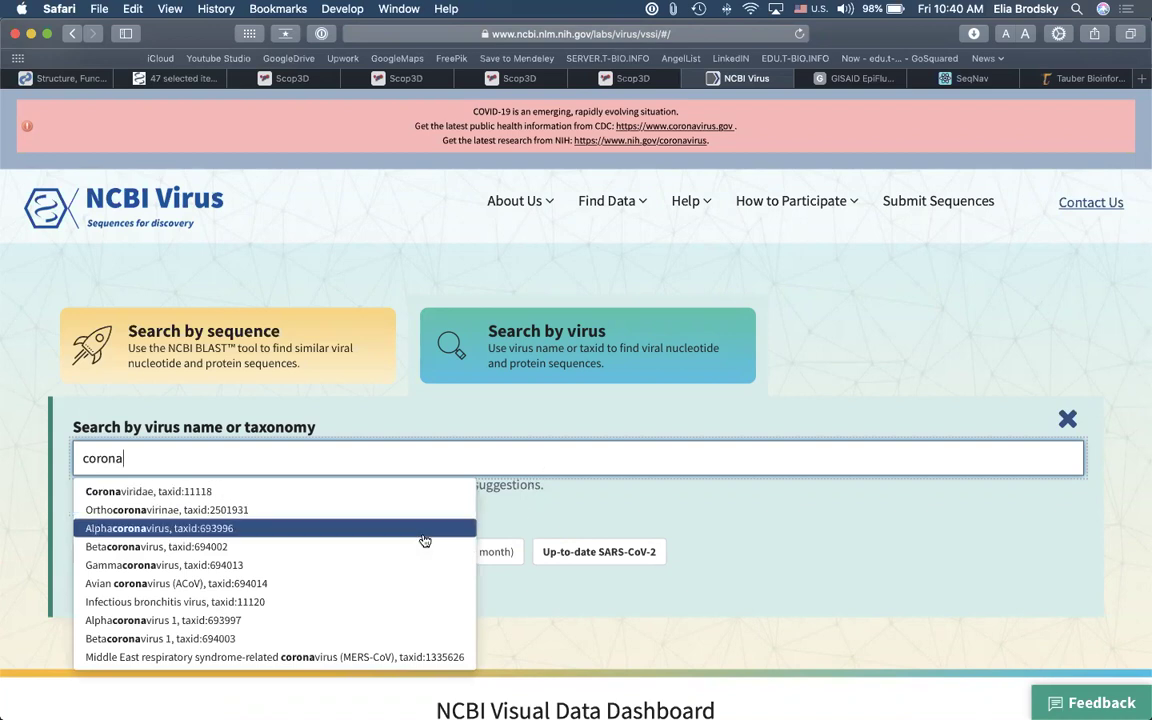
pyautogui.scroll(-1, 425, 540)
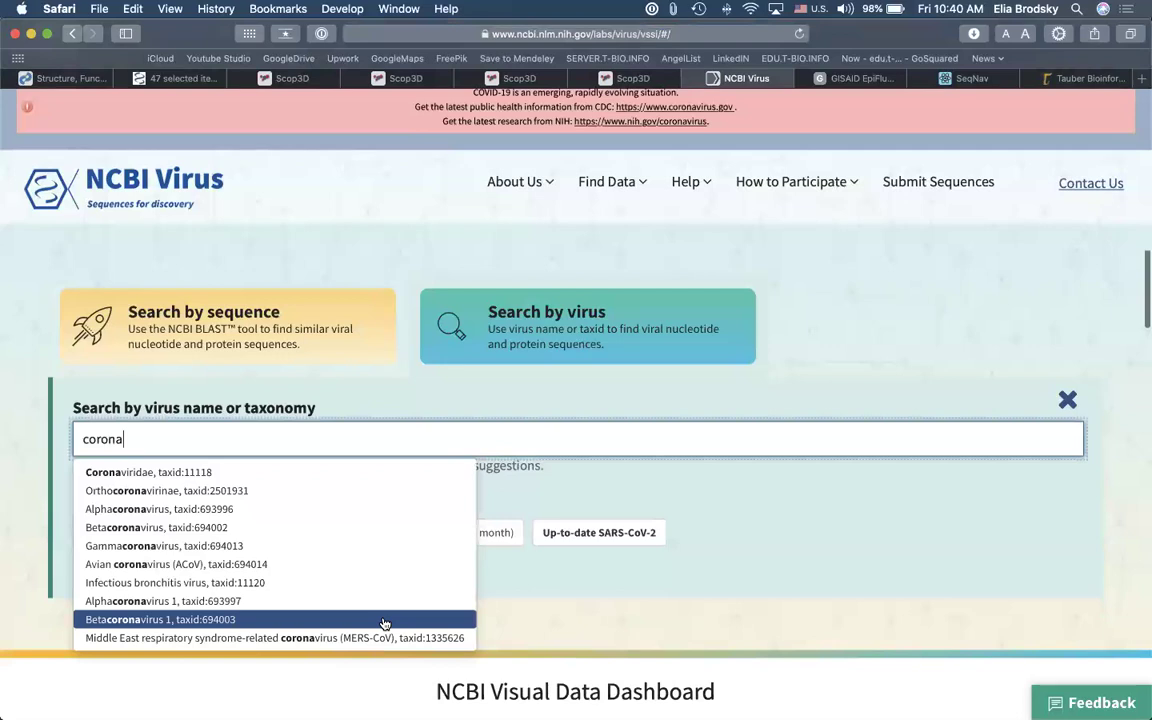
pyautogui.scroll(-2, 384, 623)
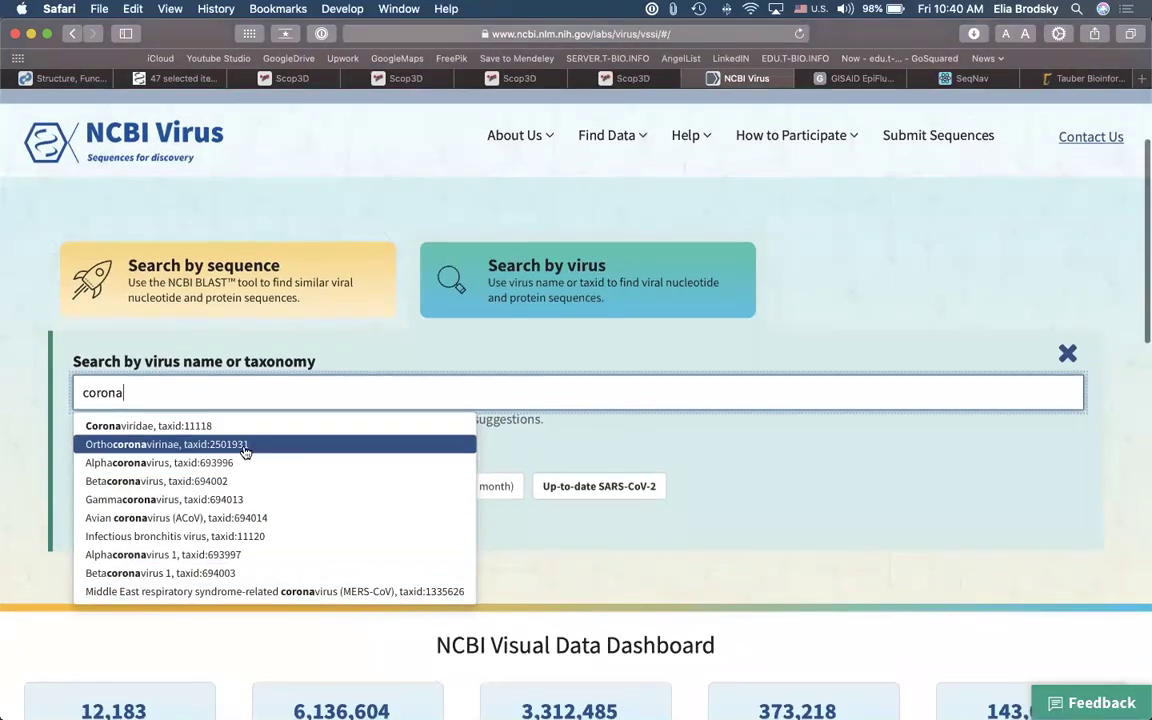
pyautogui.click(171, 575)
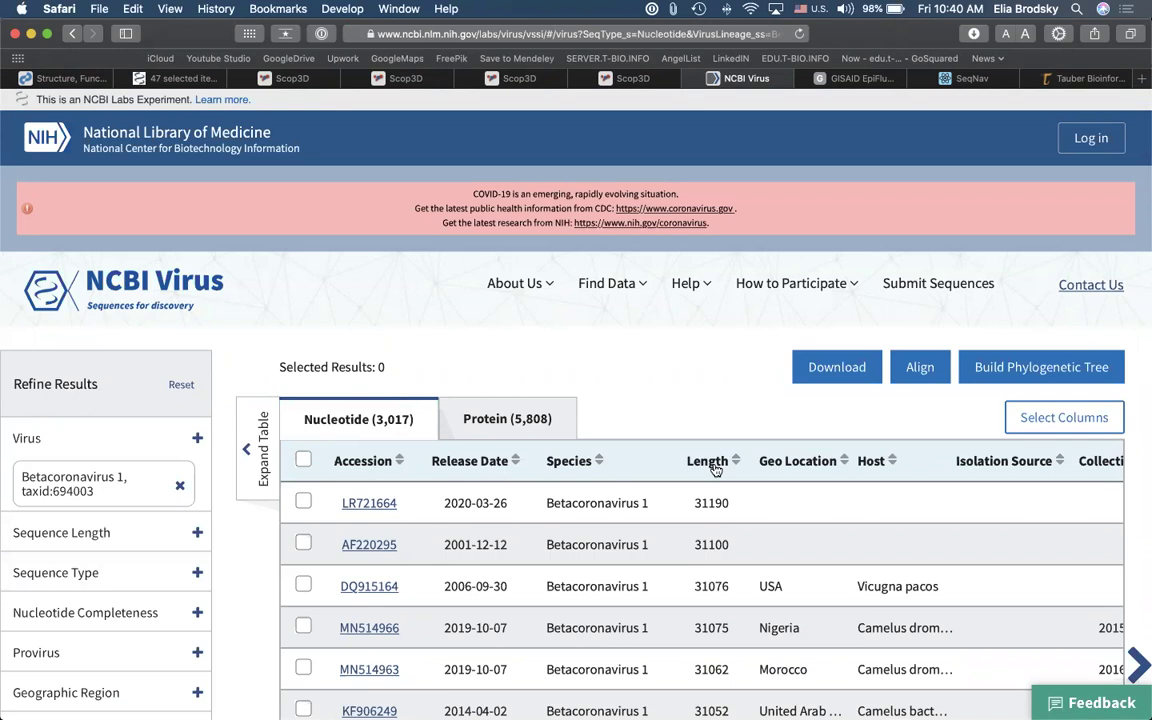
# Step: Look through the Betacoronavirus 1 nucleotide results, comparing the sequence lengths, and return to the start of the table
pyautogui.scroll(-5, 712, 500)
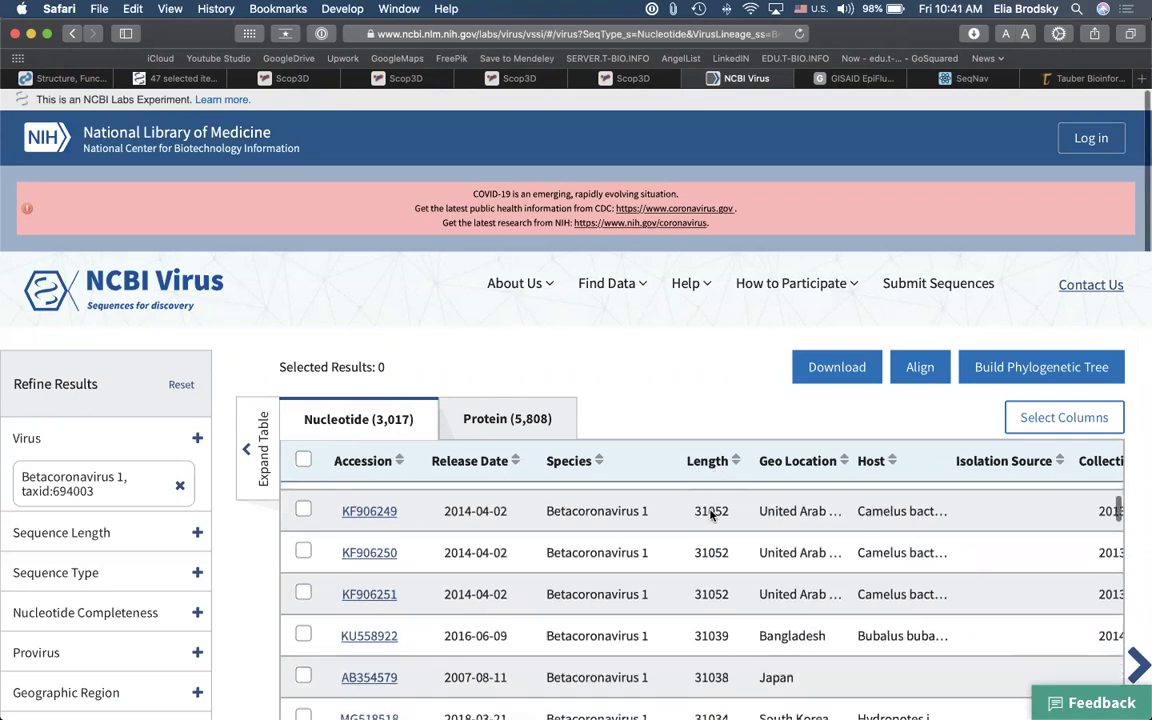
pyautogui.scroll(-10, 712, 520)
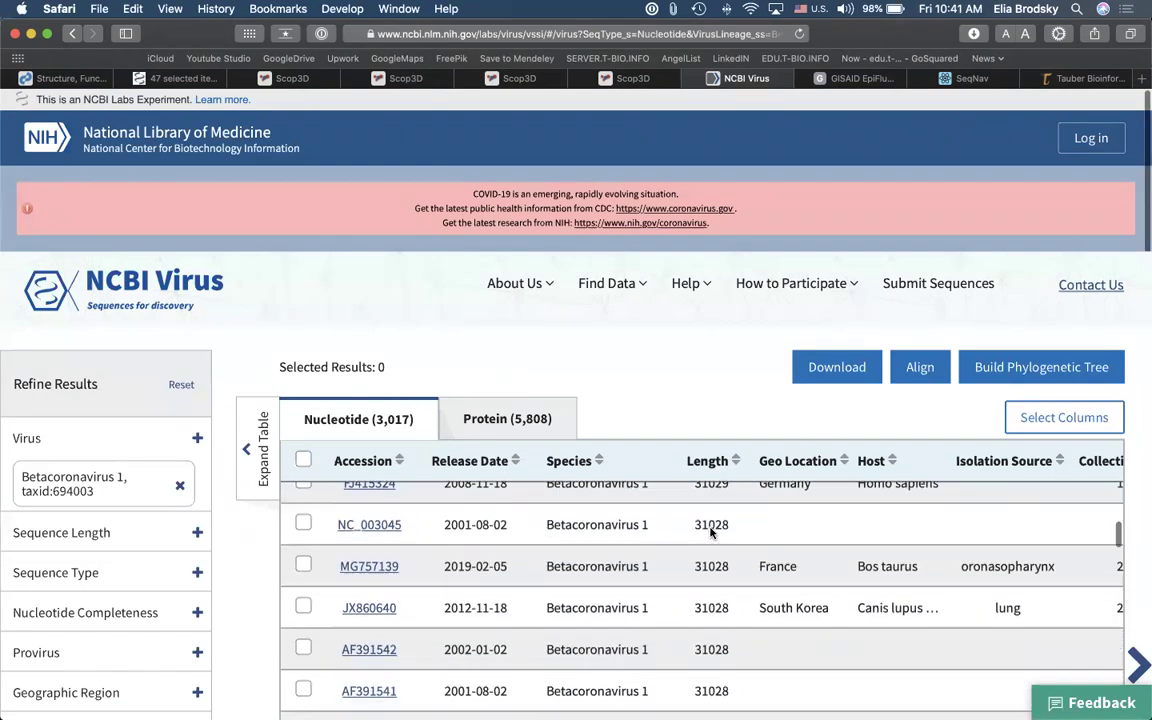
pyautogui.scroll(-2, 712, 533)
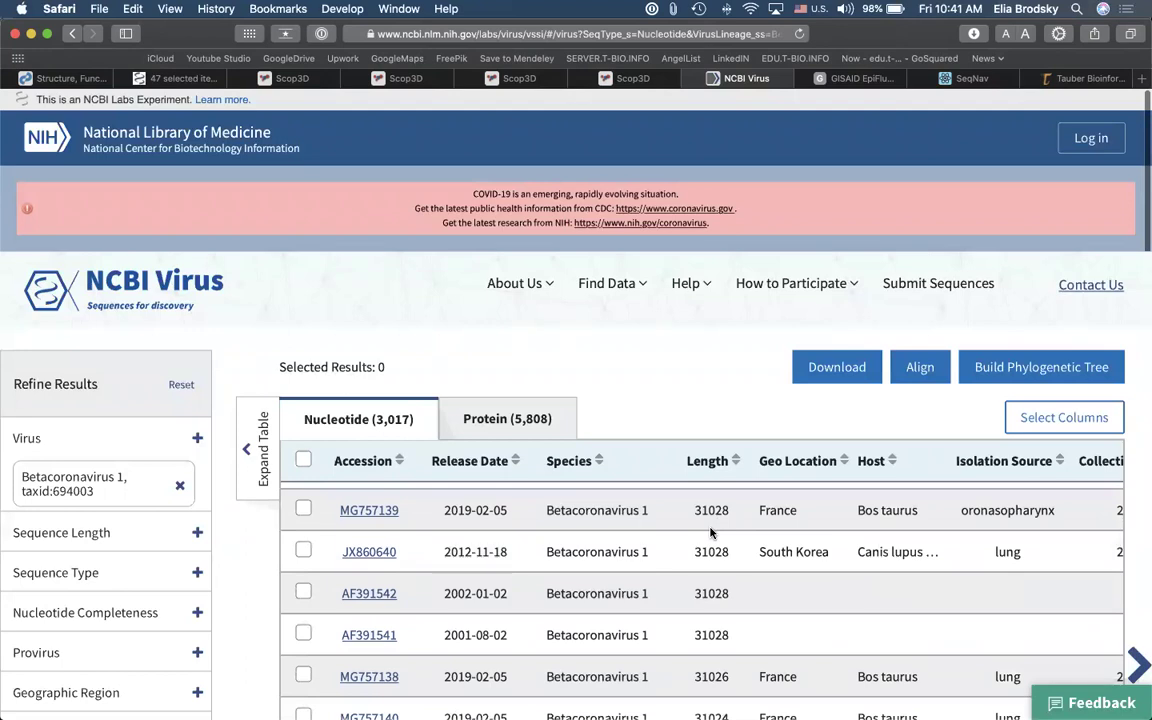
pyautogui.scroll(-10, 712, 533)
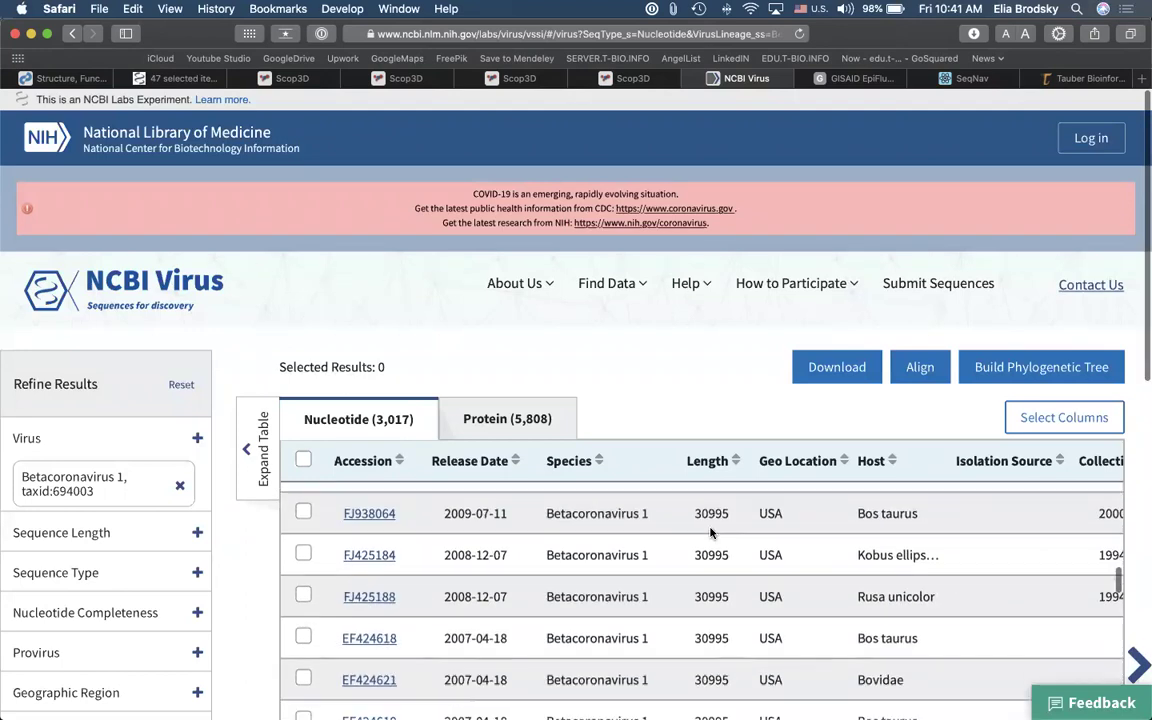
pyautogui.scroll(10, 712, 533)
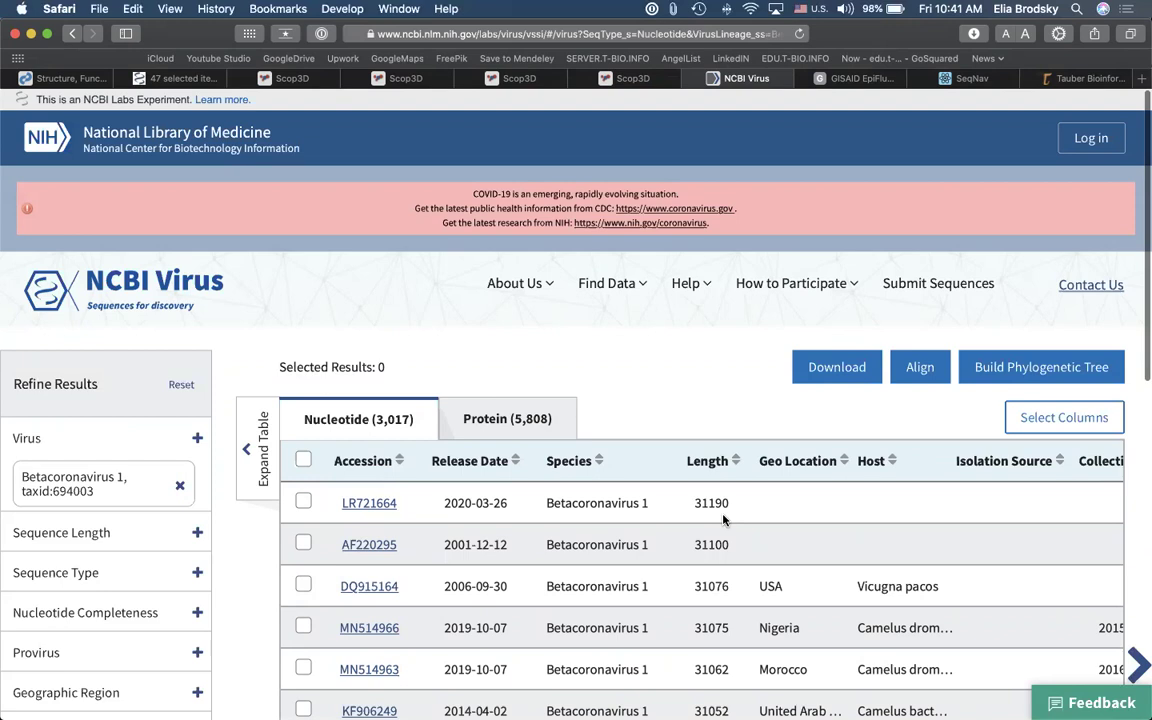
# Step: Switch to the SeqNav coronavirus alignment page and show the list of available datasets
pyautogui.click(943, 80)
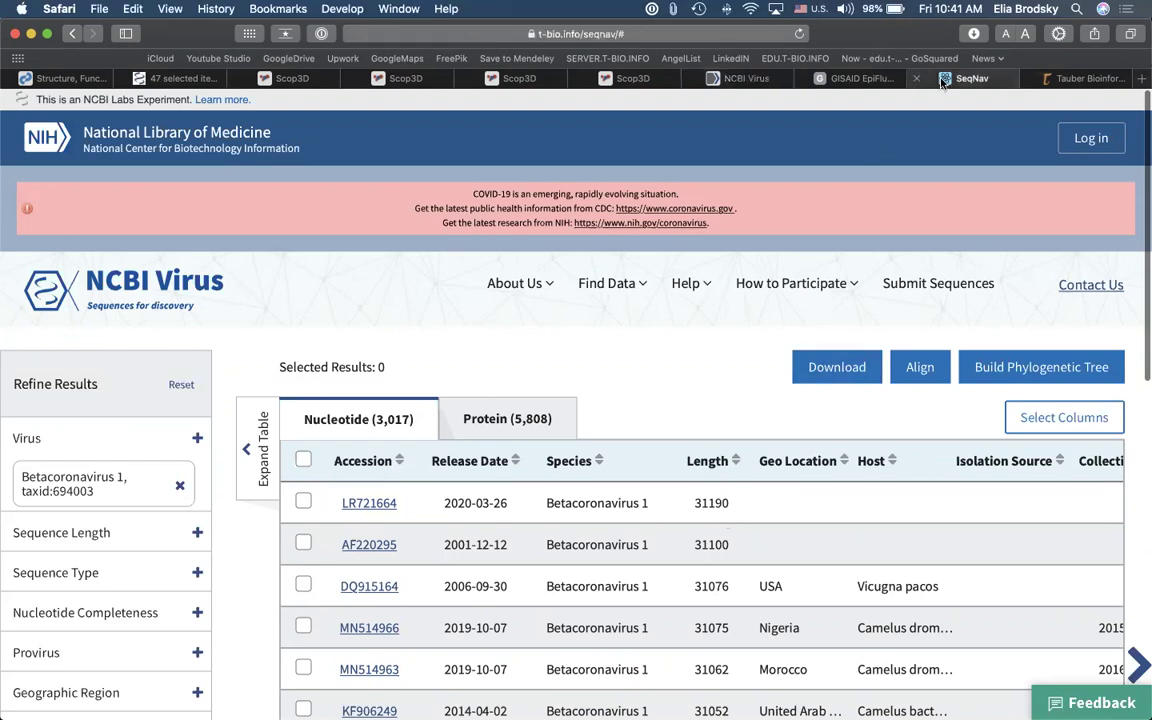
pyautogui.click(636, 36)
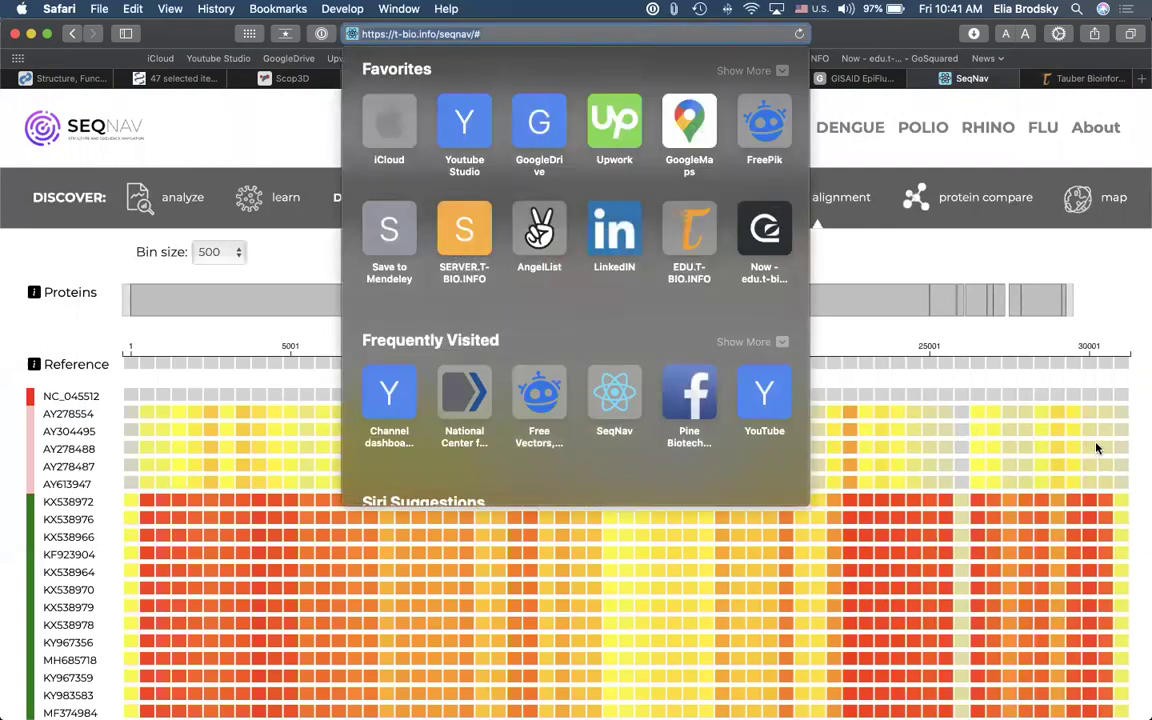
pyautogui.press('Escape')
pyautogui.moveTo(1096, 448)
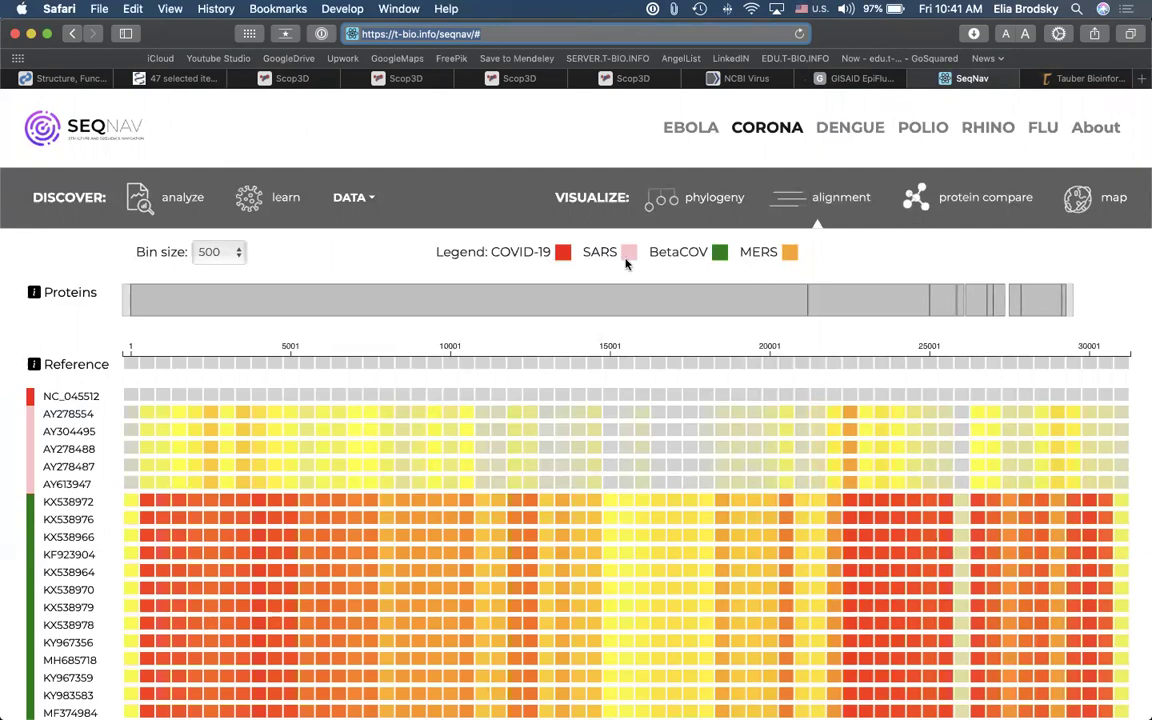
pyautogui.click(362, 200)
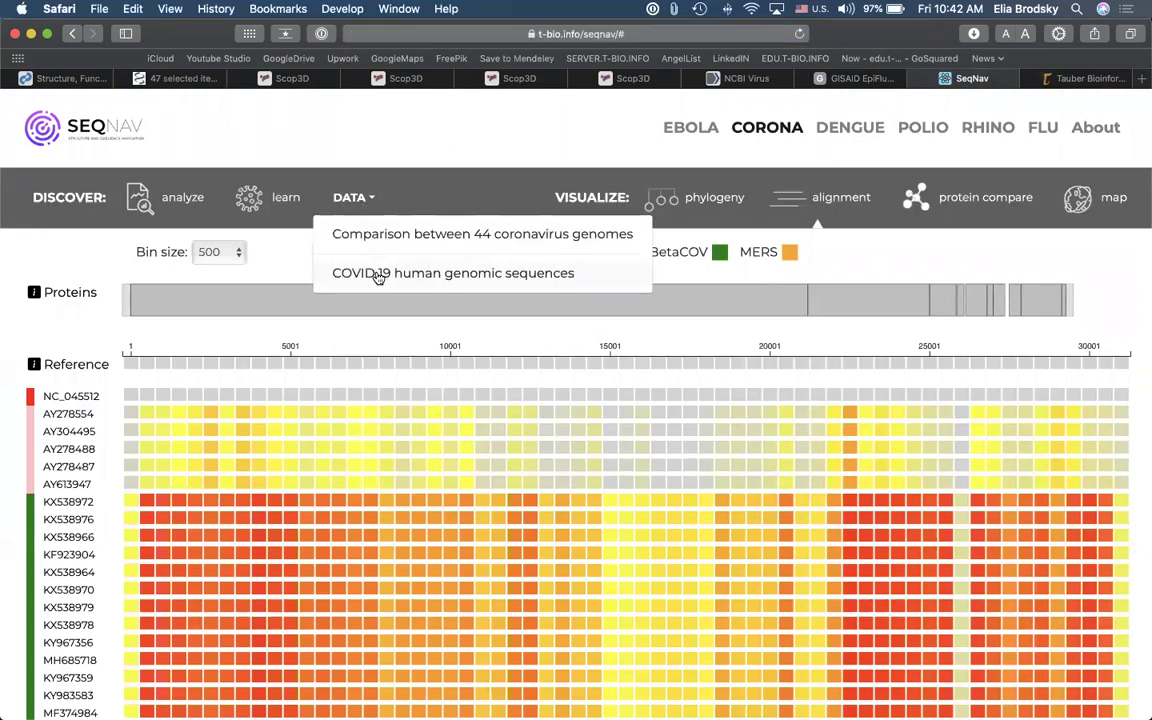
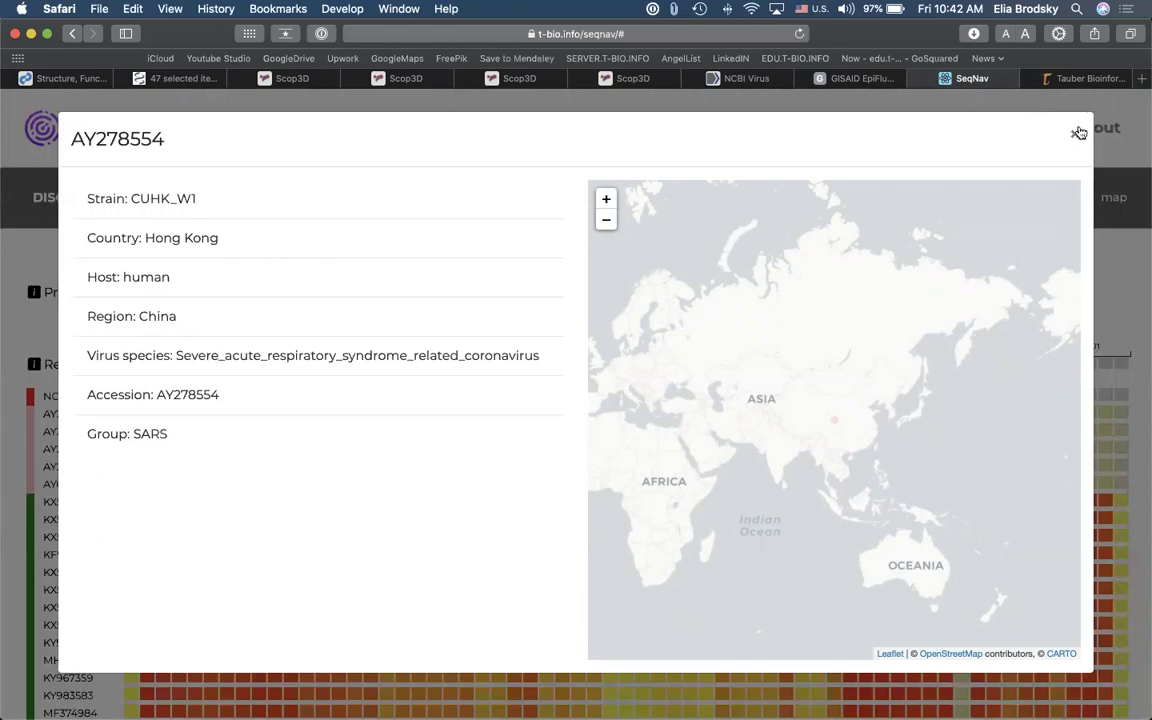
# Step: Close the details of sequence AY278554 and set the alignment's bin size to 250
pyautogui.click(1071, 135)
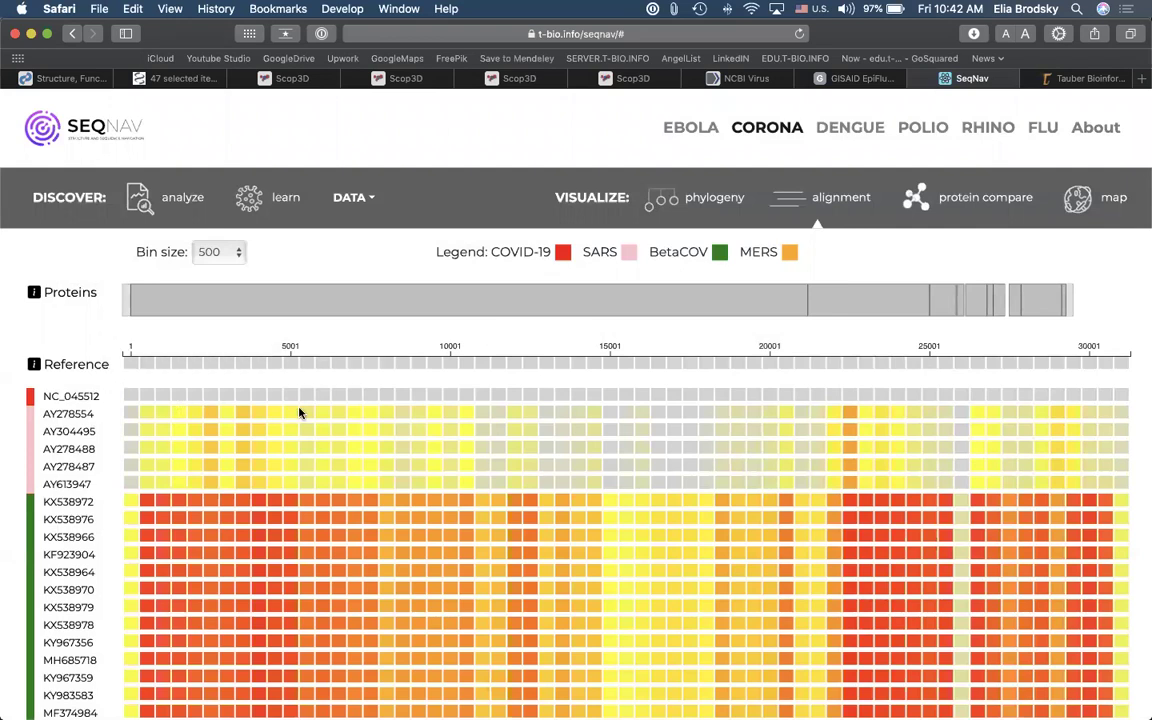
pyautogui.moveTo(267, 391)
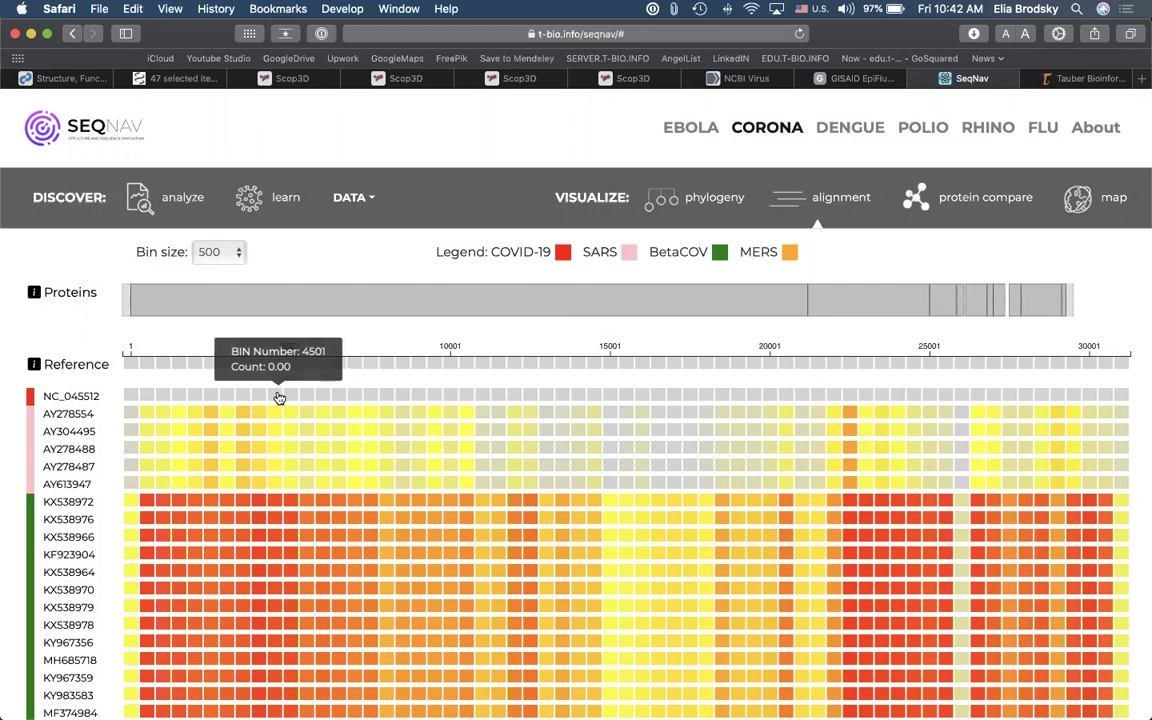
pyautogui.click(233, 256)
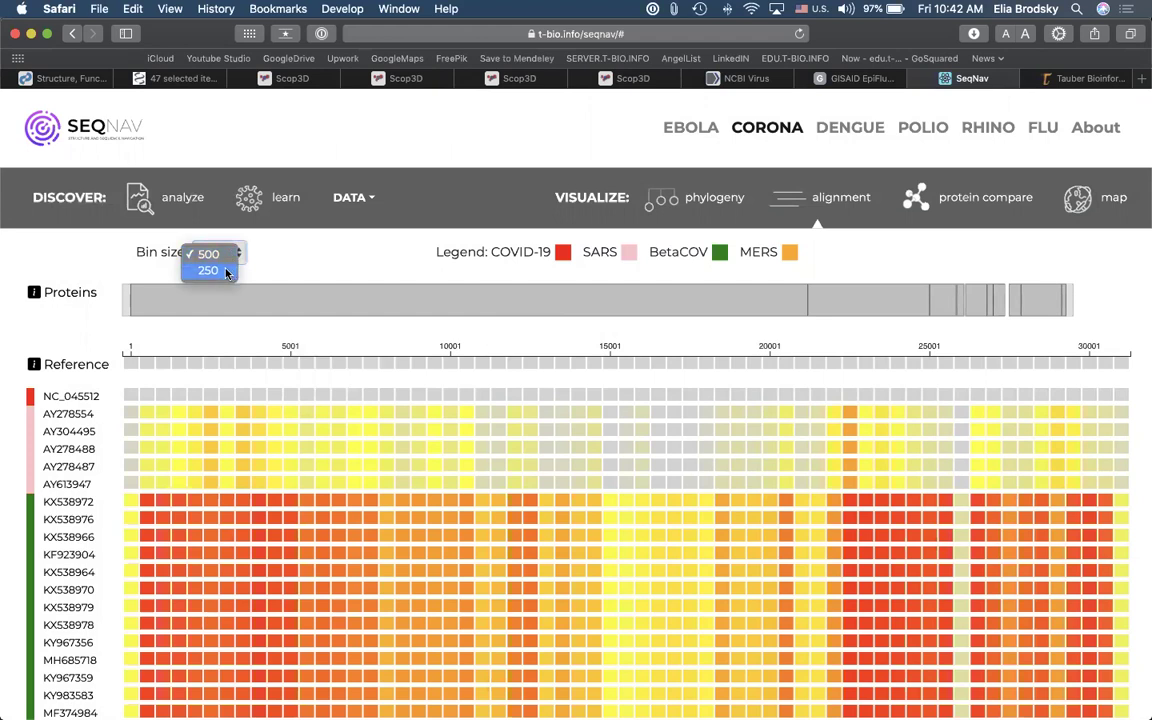
pyautogui.press('Escape')
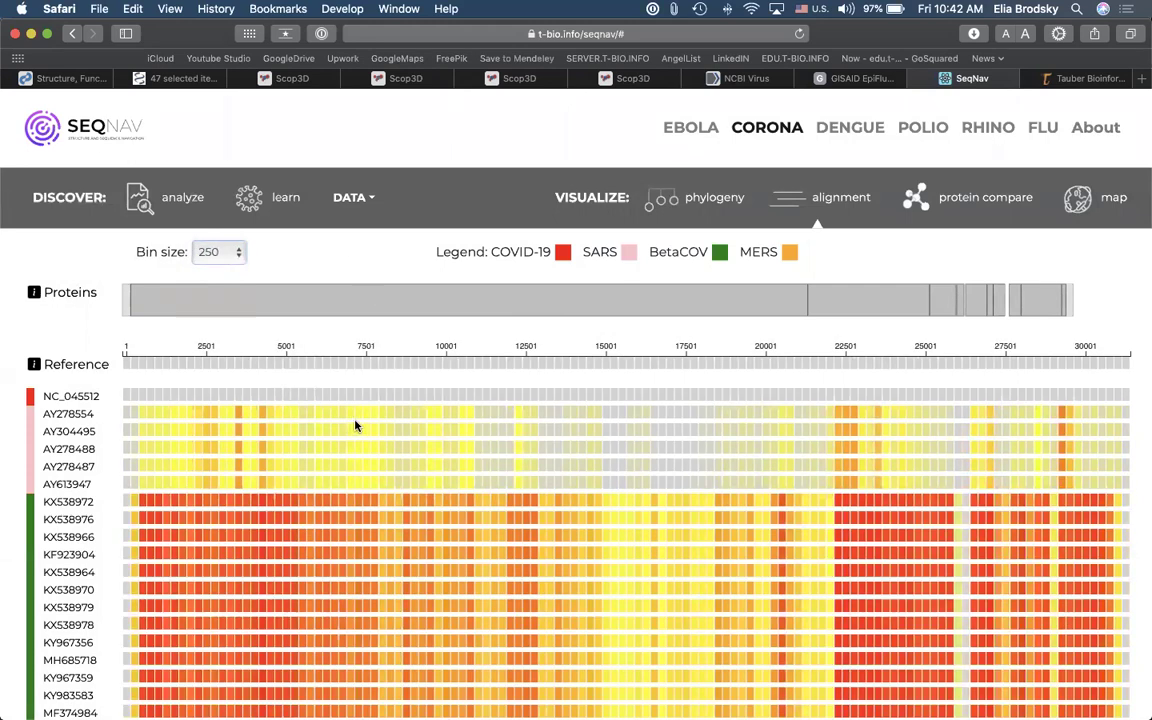
# Step: Open the expanded view of AY278554's bin starting at position 3501, compare it with the reference along its length, and close it
pyautogui.moveTo(373, 421)
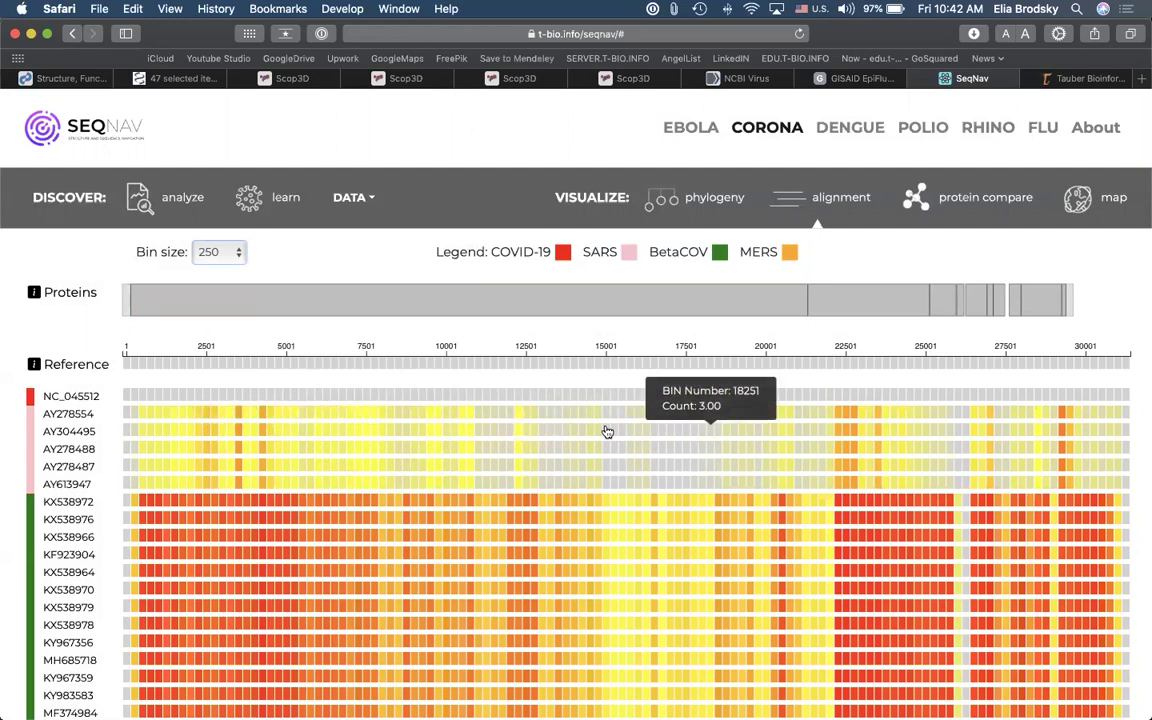
pyautogui.scroll(-1, 607, 432)
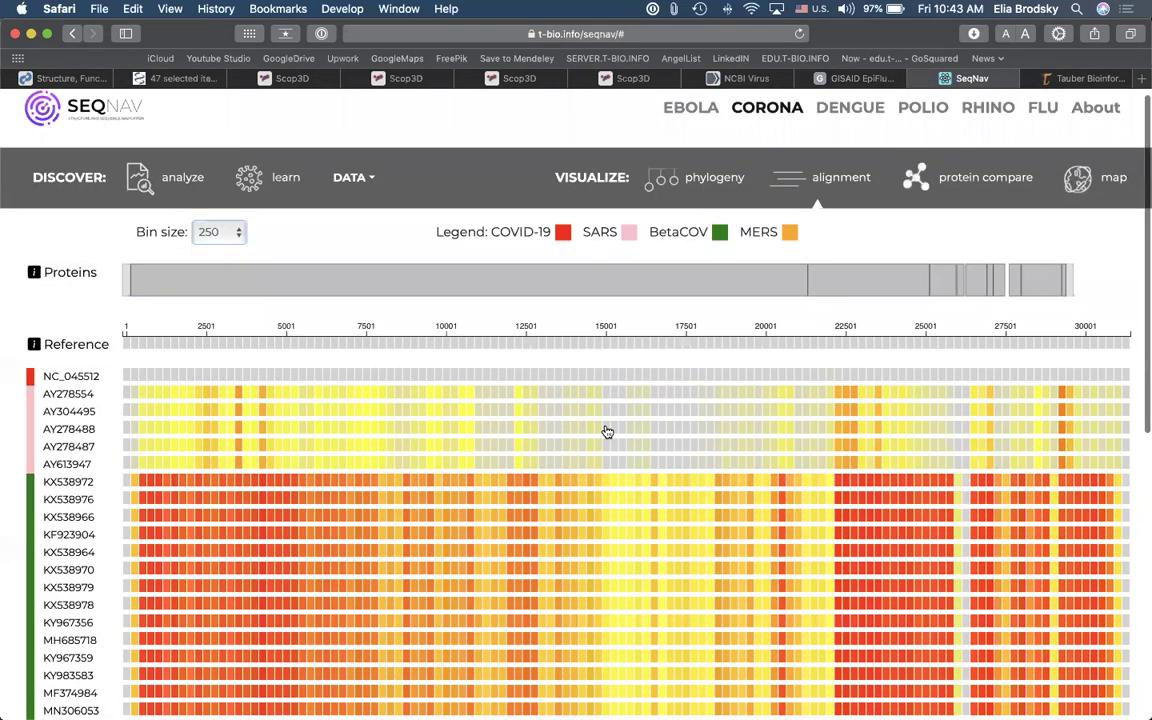
pyautogui.scroll(1, 607, 432)
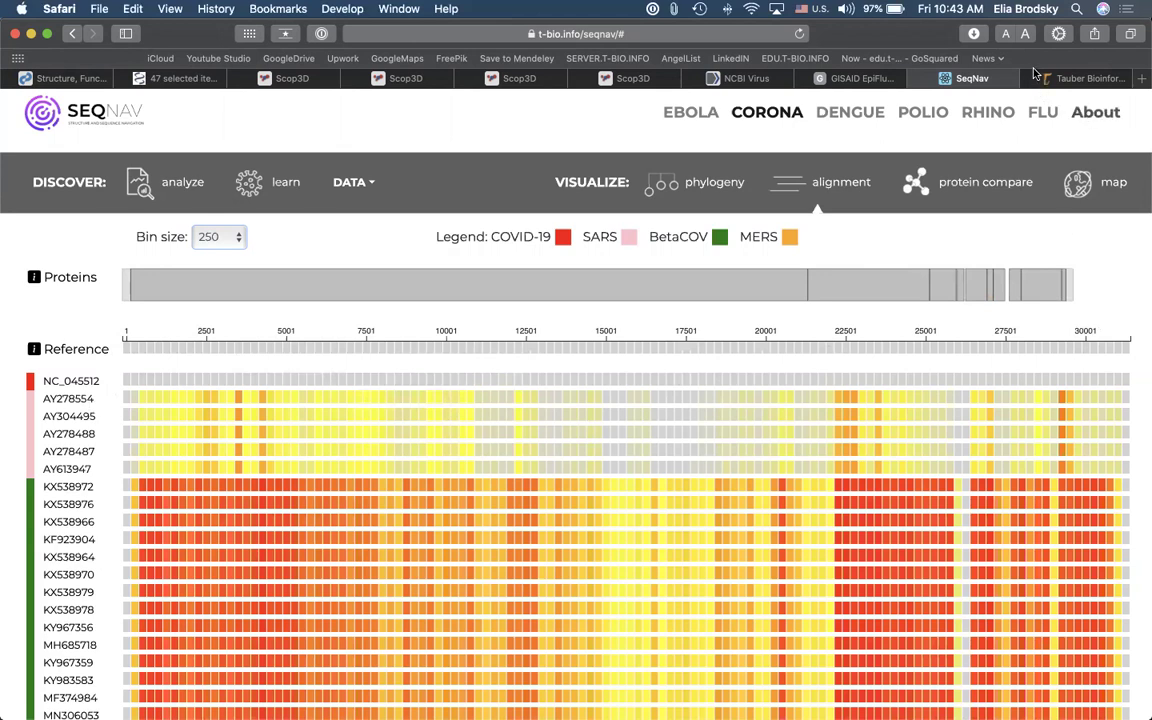
pyautogui.moveTo(1061, 289)
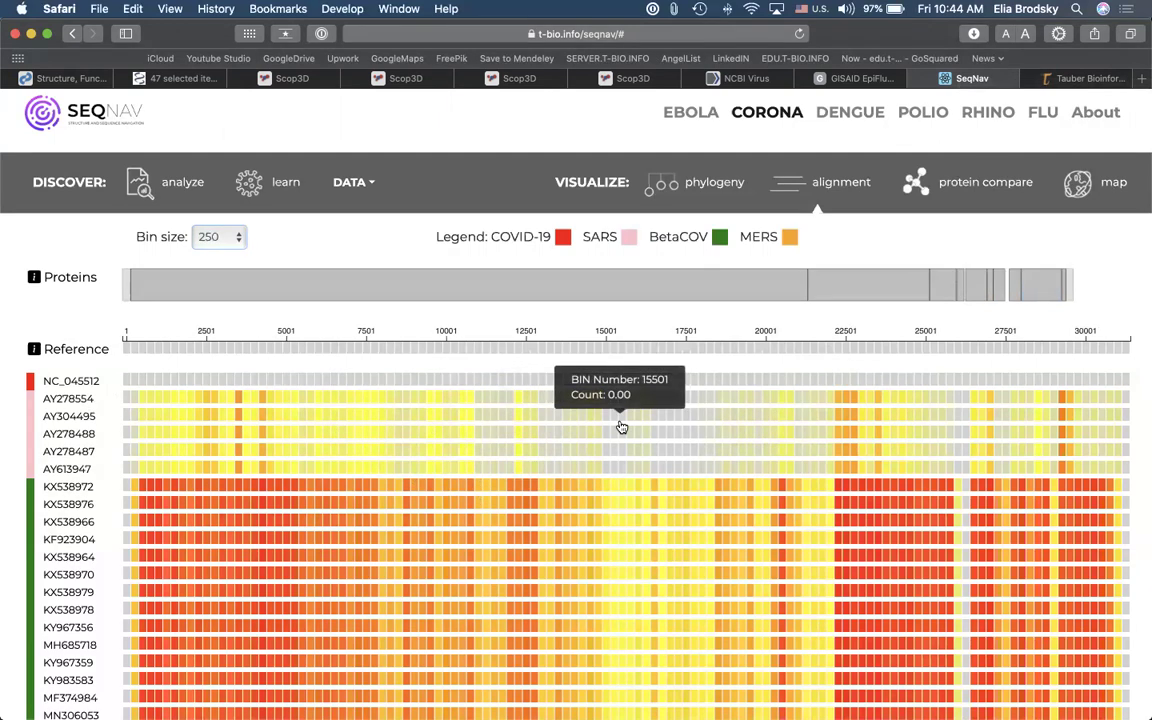
pyautogui.click(239, 398)
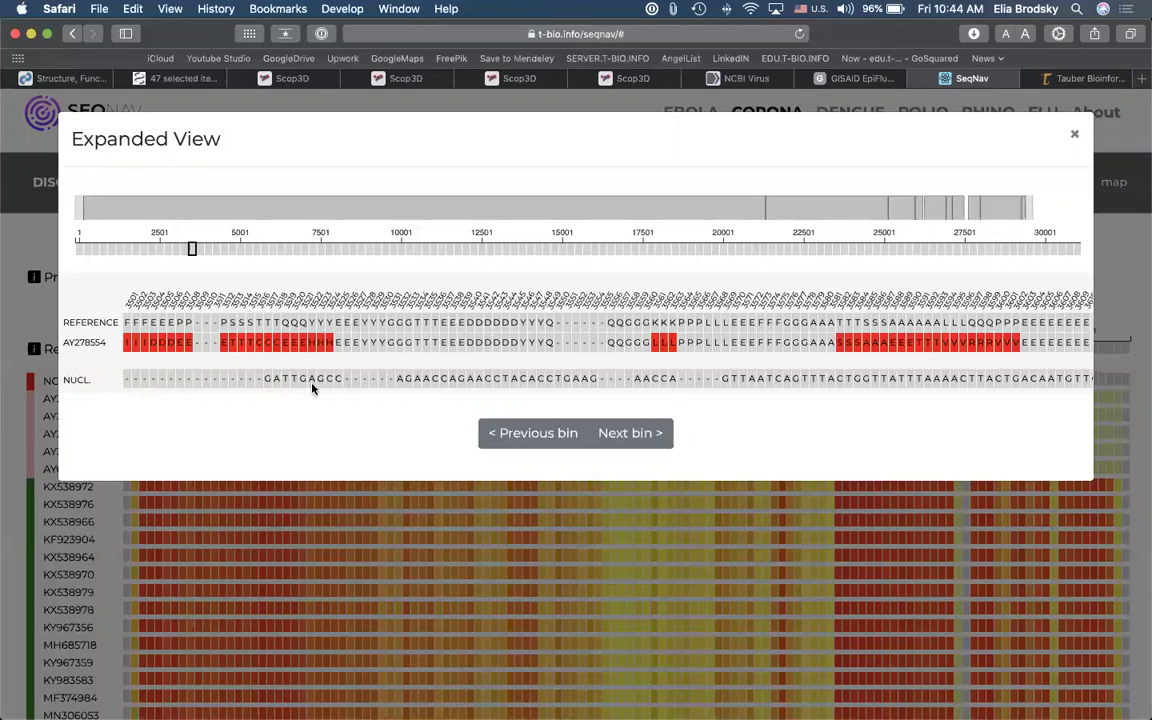
pyautogui.hscroll(15, 686, 363)
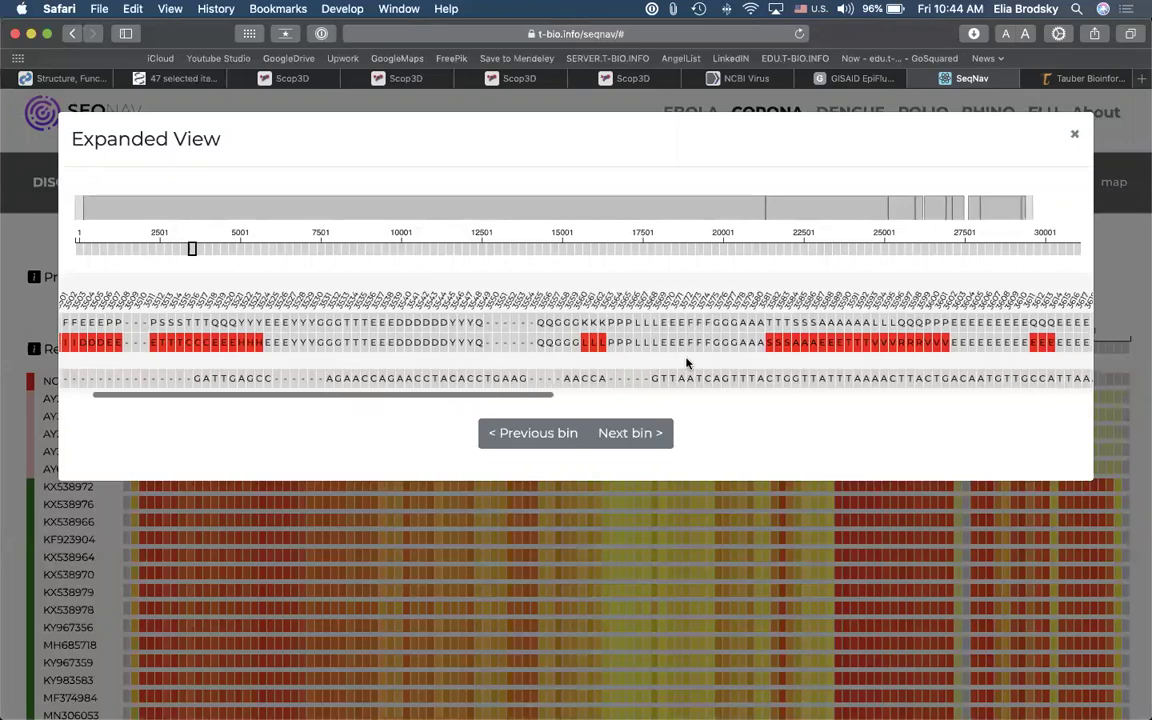
pyautogui.hscroll(5, 686, 363)
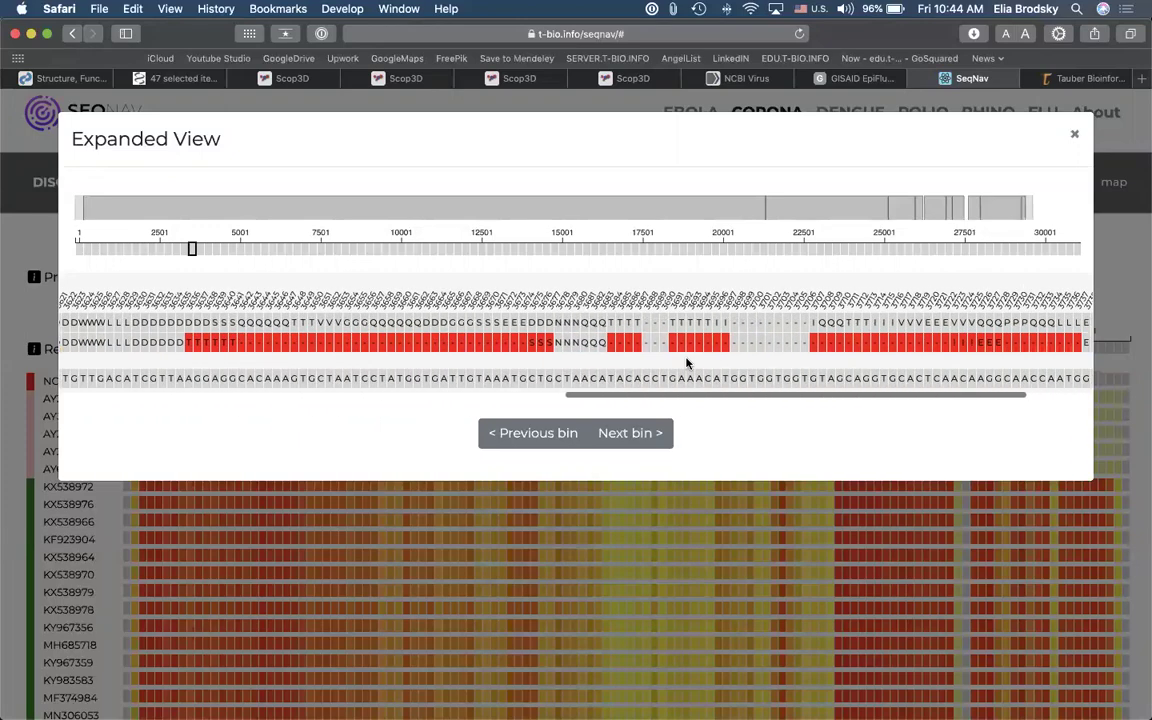
pyautogui.hscroll(-10, 686, 363)
pyautogui.hscroll(-5, 686, 363)
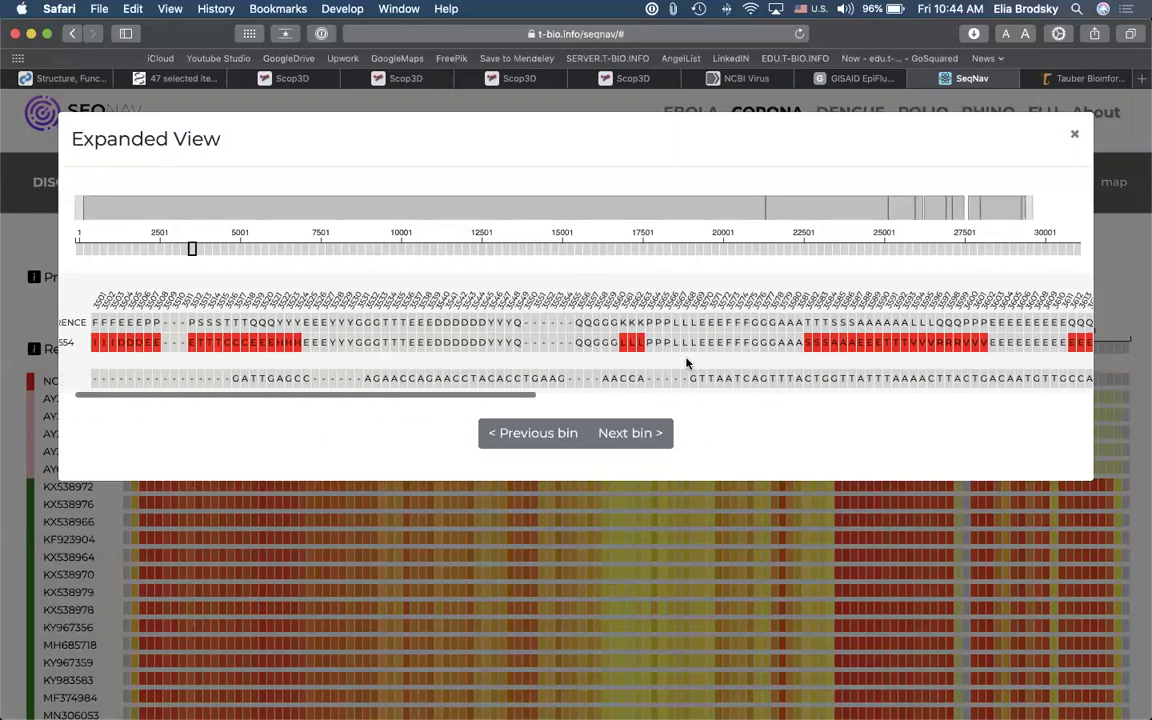
pyautogui.hscroll(10, 686, 363)
pyautogui.hscroll(4, 686, 363)
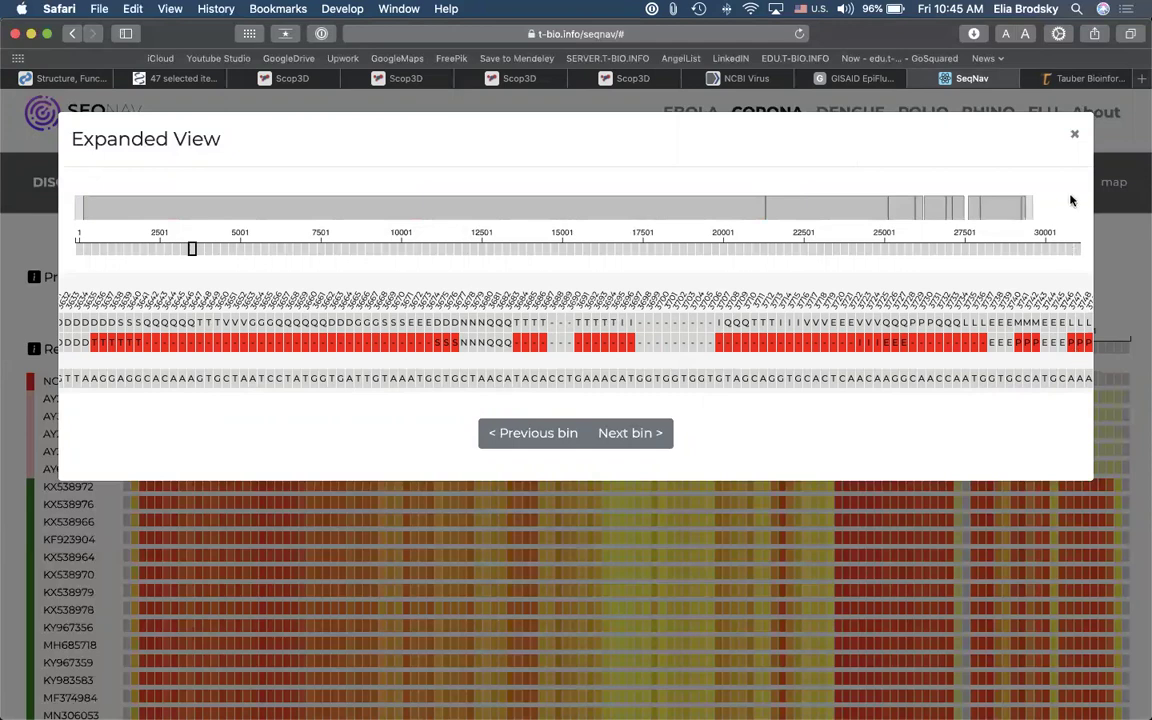
pyautogui.press('Escape')
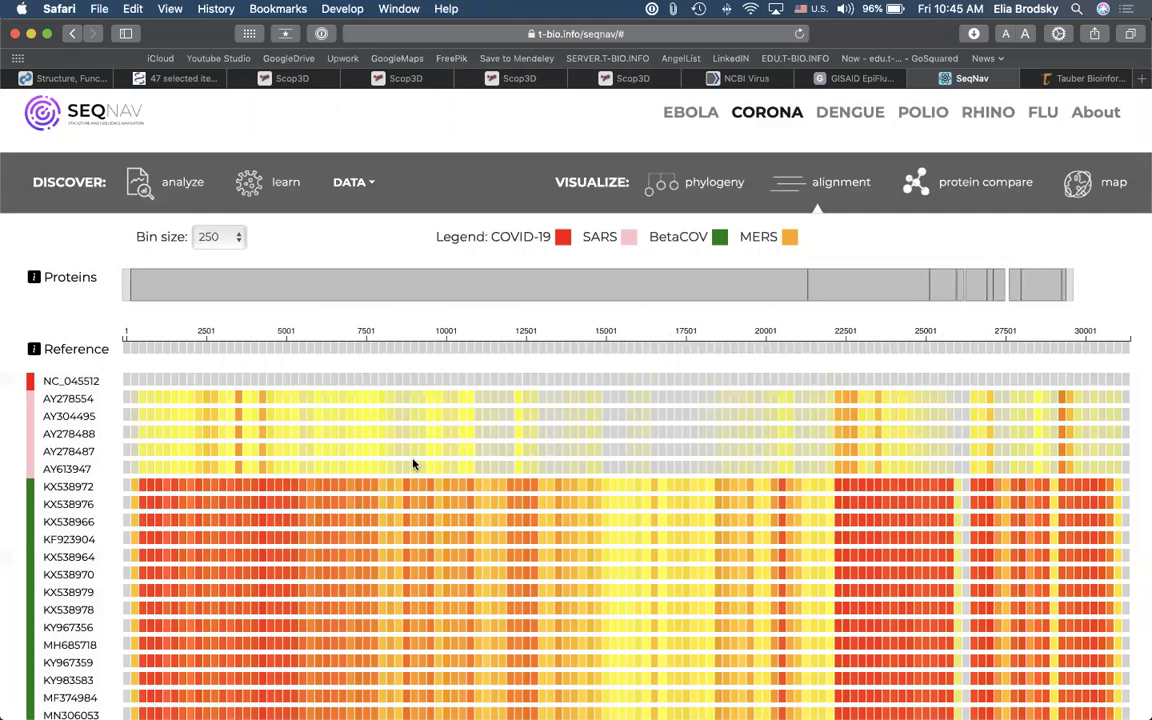
# Step: Examine the bin counts in the BetaCOV and MERS rows of the alignment, including the row for KF600636
pyautogui.scroll(-3, 413, 463)
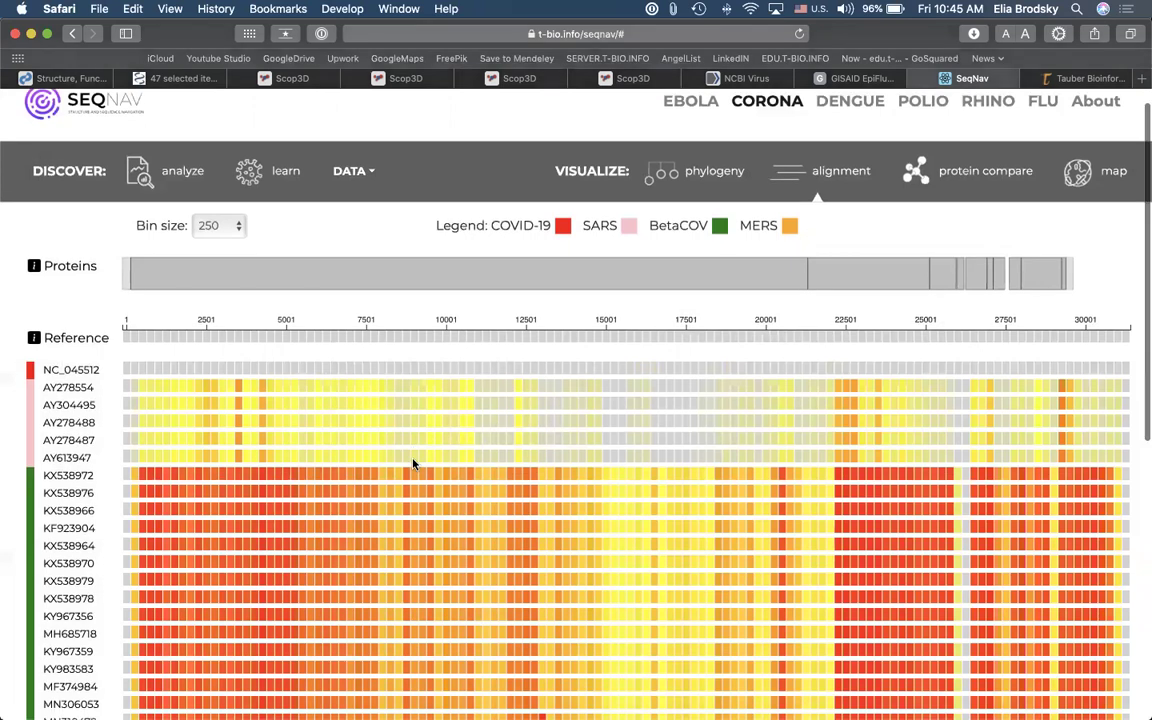
pyautogui.scroll(-5, 413, 463)
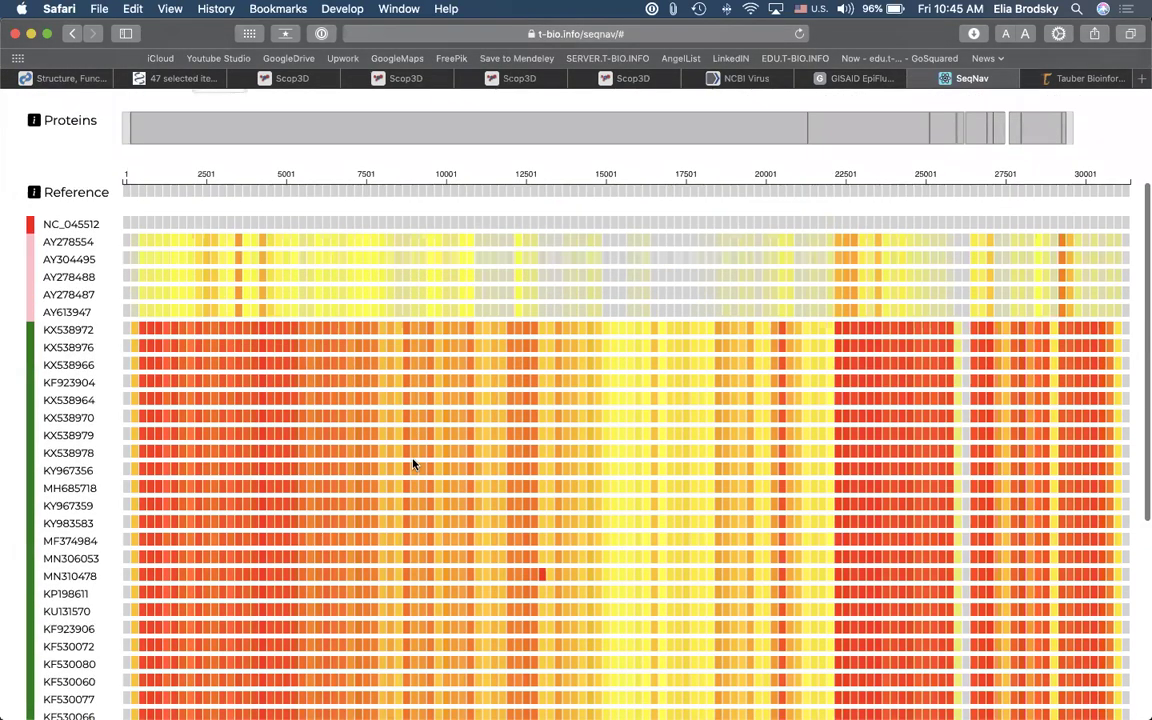
pyautogui.scroll(-10, 412, 464)
pyautogui.scroll(5, 470, 450)
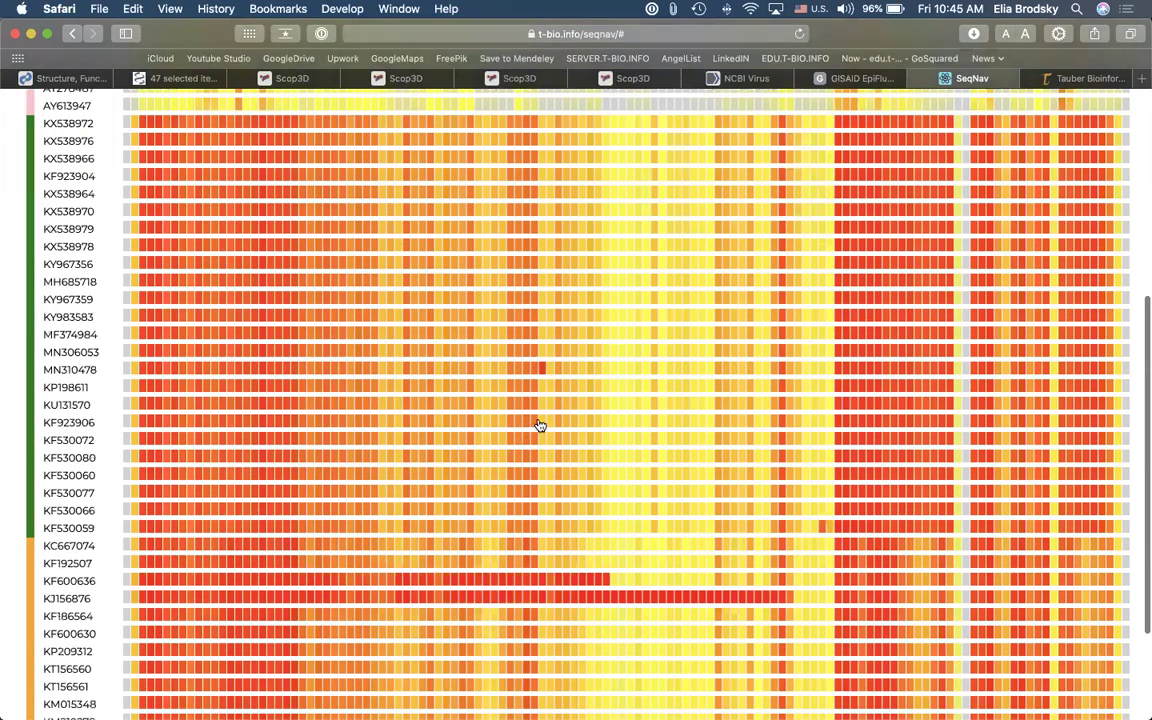
pyautogui.scroll(1, 540, 425)
pyautogui.scroll(1, 795, 543)
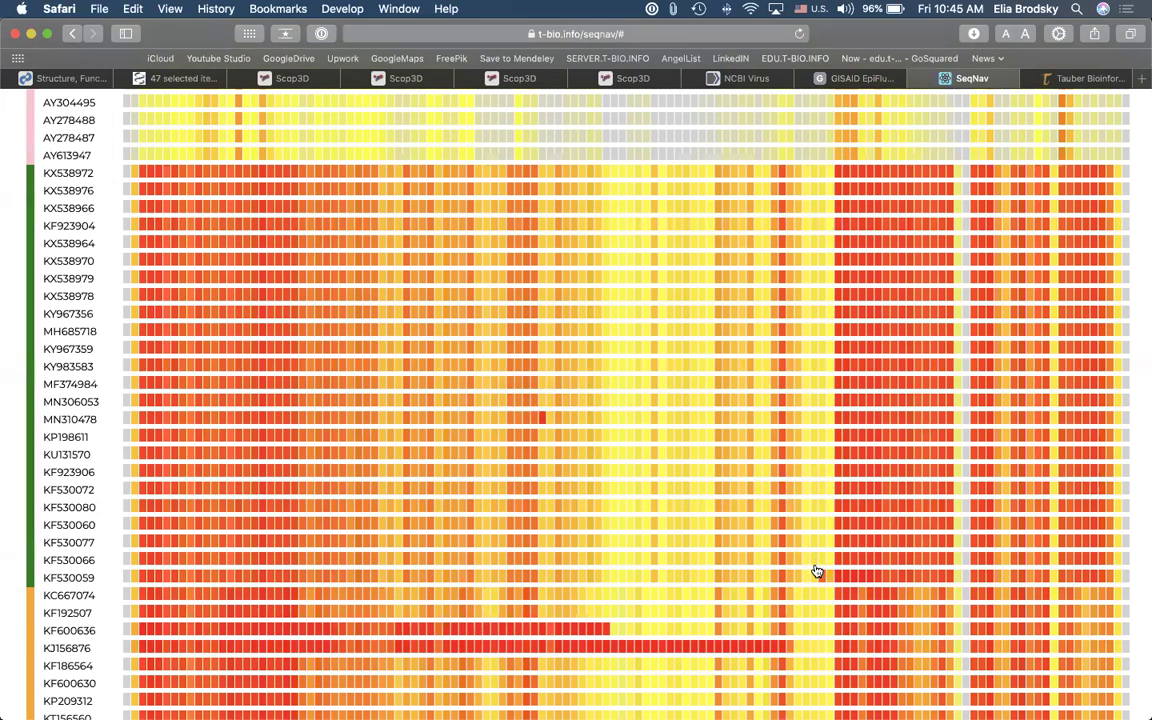
pyautogui.moveTo(653, 634)
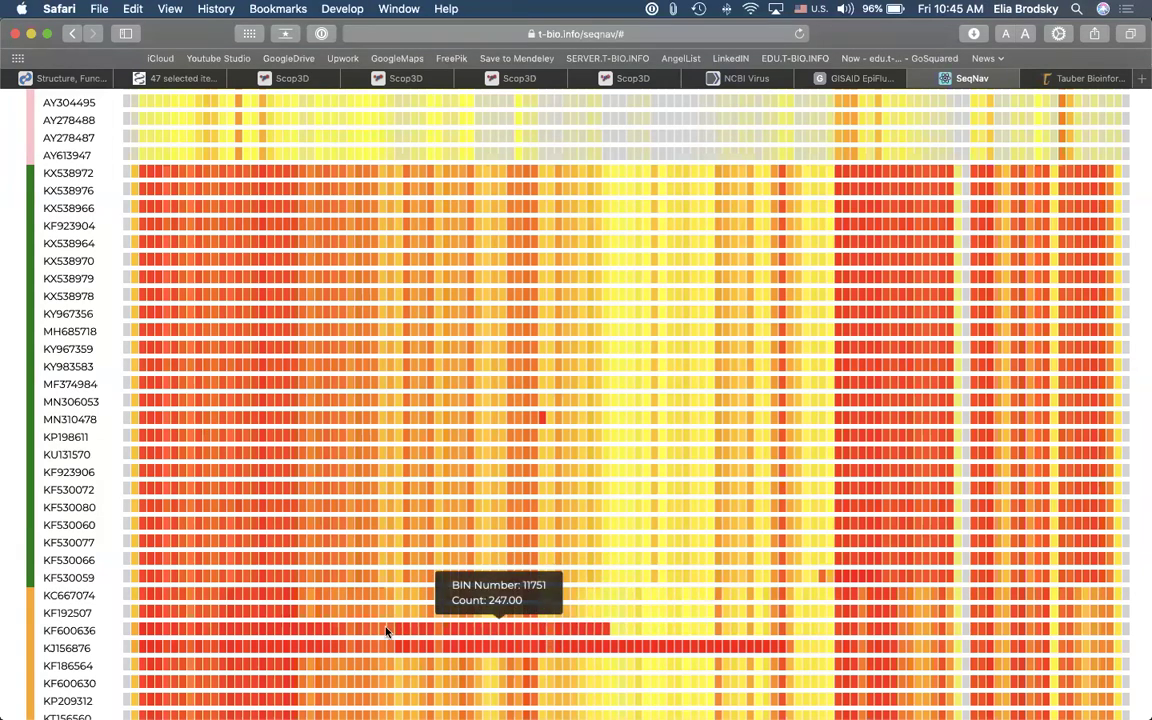
# Step: Open the details of MERS sequence KF600636 and select its accession number in the heading
pyautogui.keyDown('shift'); pyautogui.click(83, 630); pyautogui.keyUp('shift')
pyautogui.moveTo(83, 630); pyautogui.dragTo(98, 633)
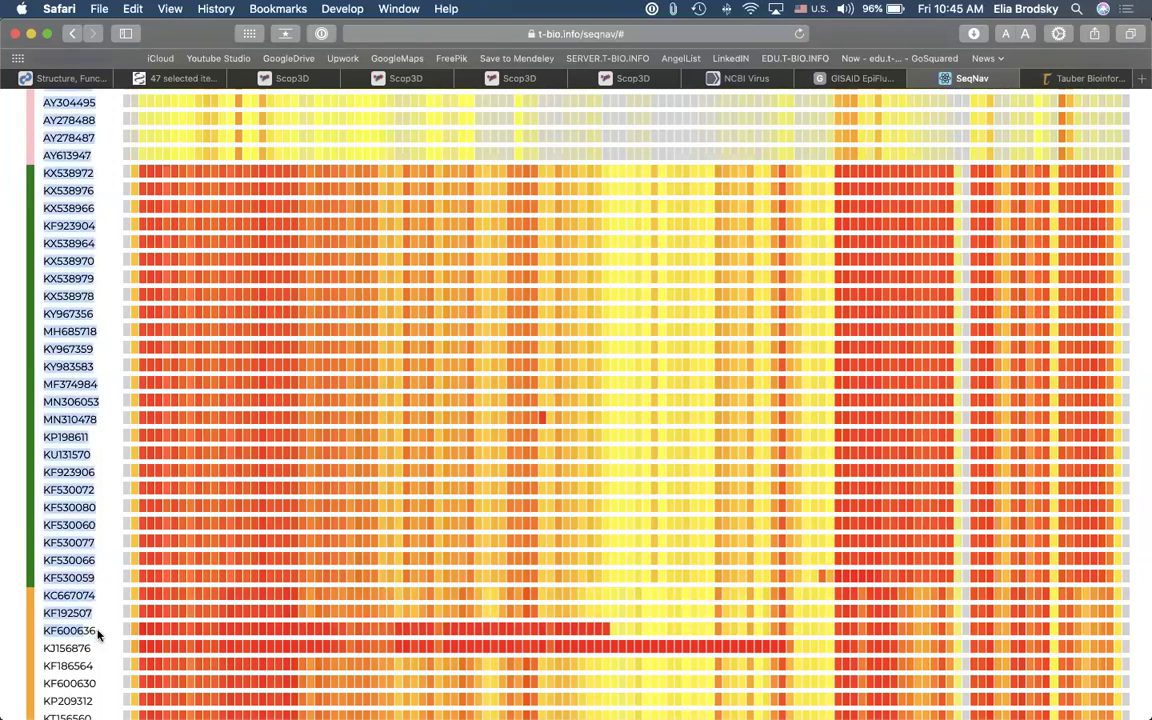
pyautogui.click(41, 629)
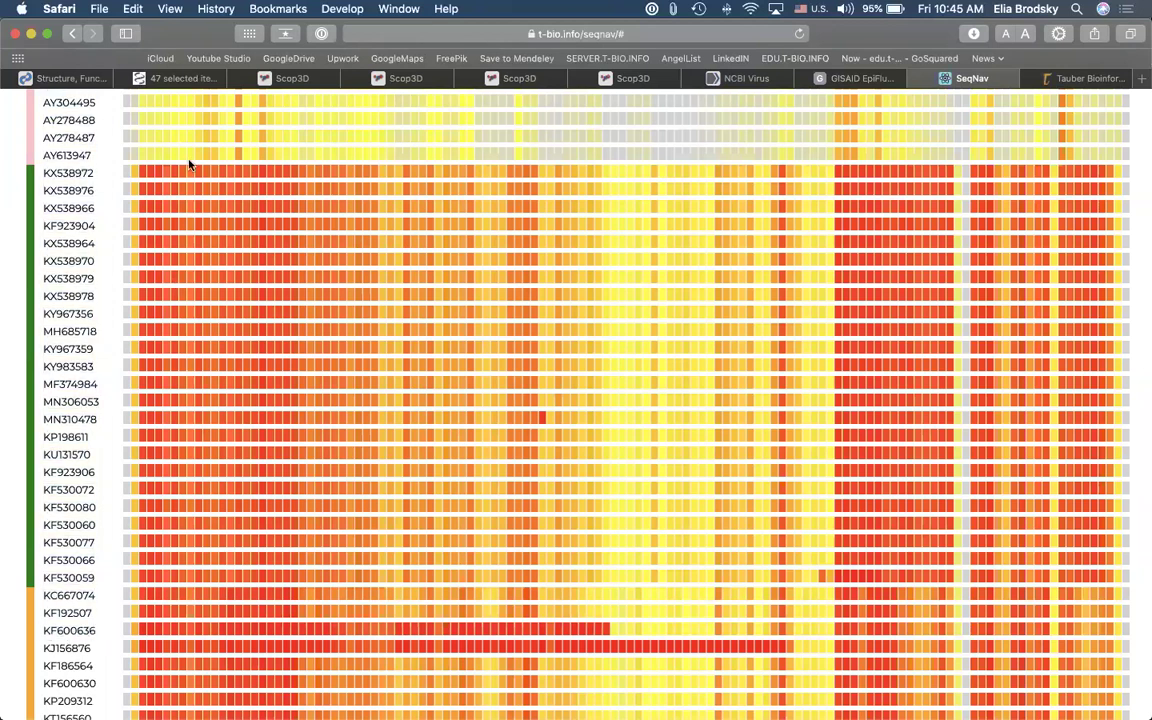
pyautogui.click(46, 631)
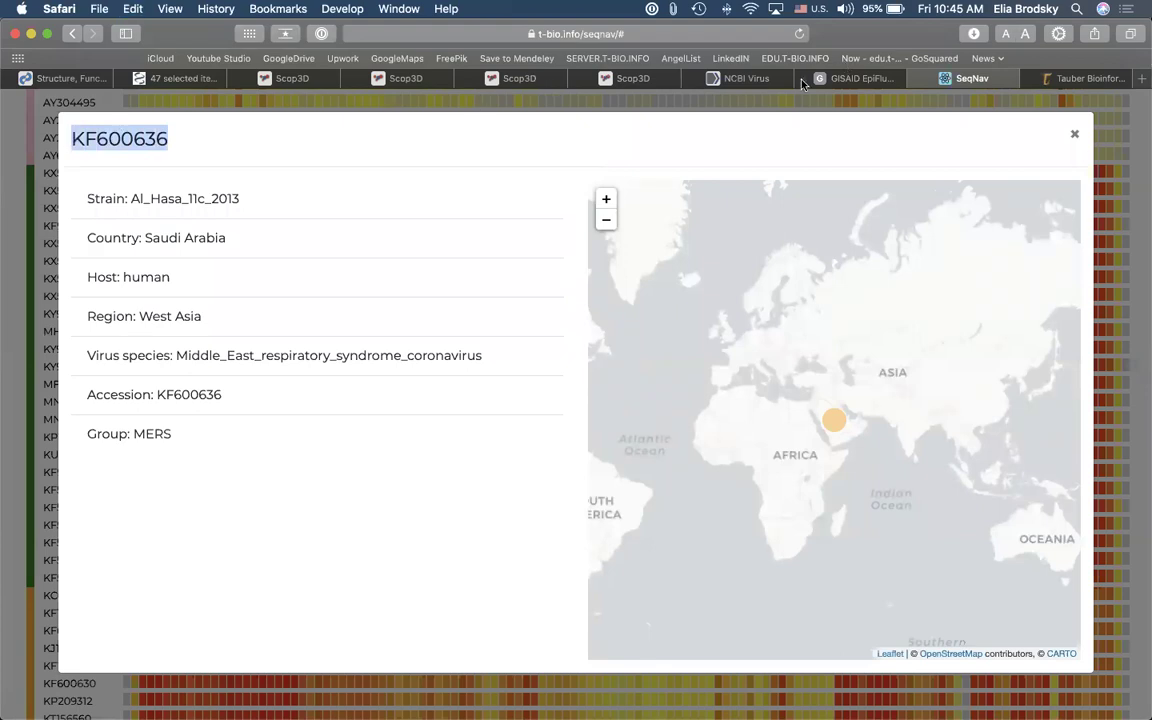
# Step: Search the web for the accession KF600636 in a new browser tab
pyautogui.click(768, 80)
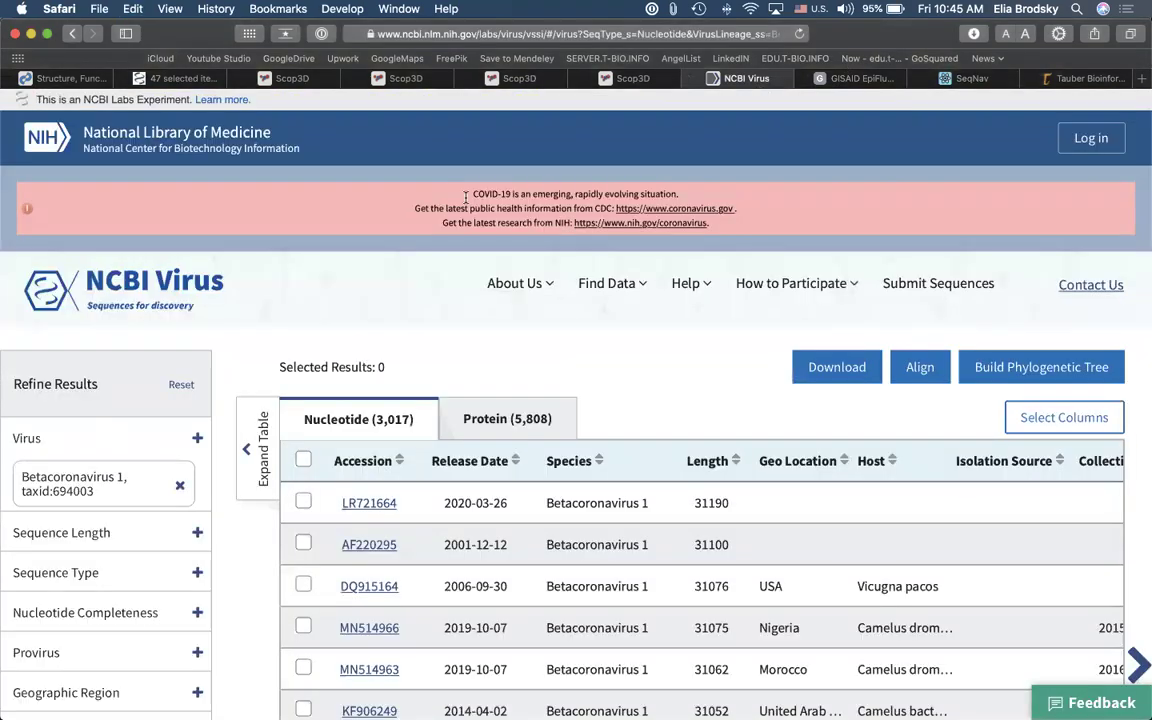
pyautogui.click(1141, 80)
pyautogui.write('KF600636')
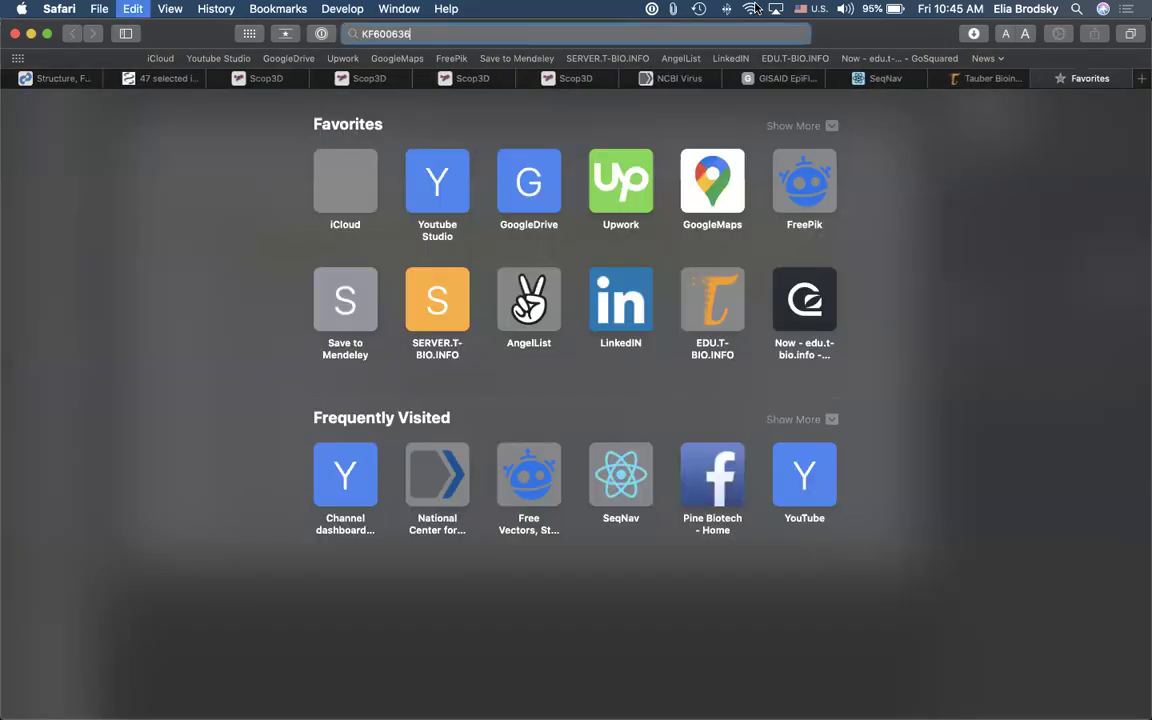
pyautogui.press('Return')
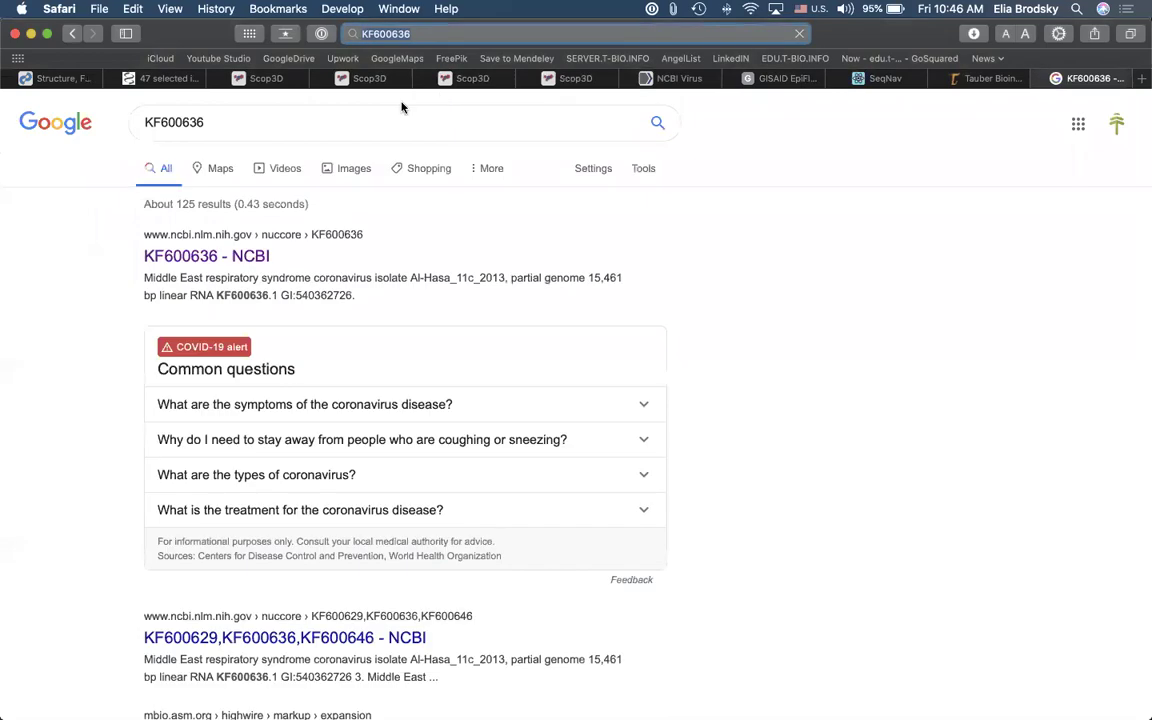
# Step: Open the NCBI nucleotide record for KF600636 from the search results and read its sequence length and source details
pyautogui.click(224, 257)
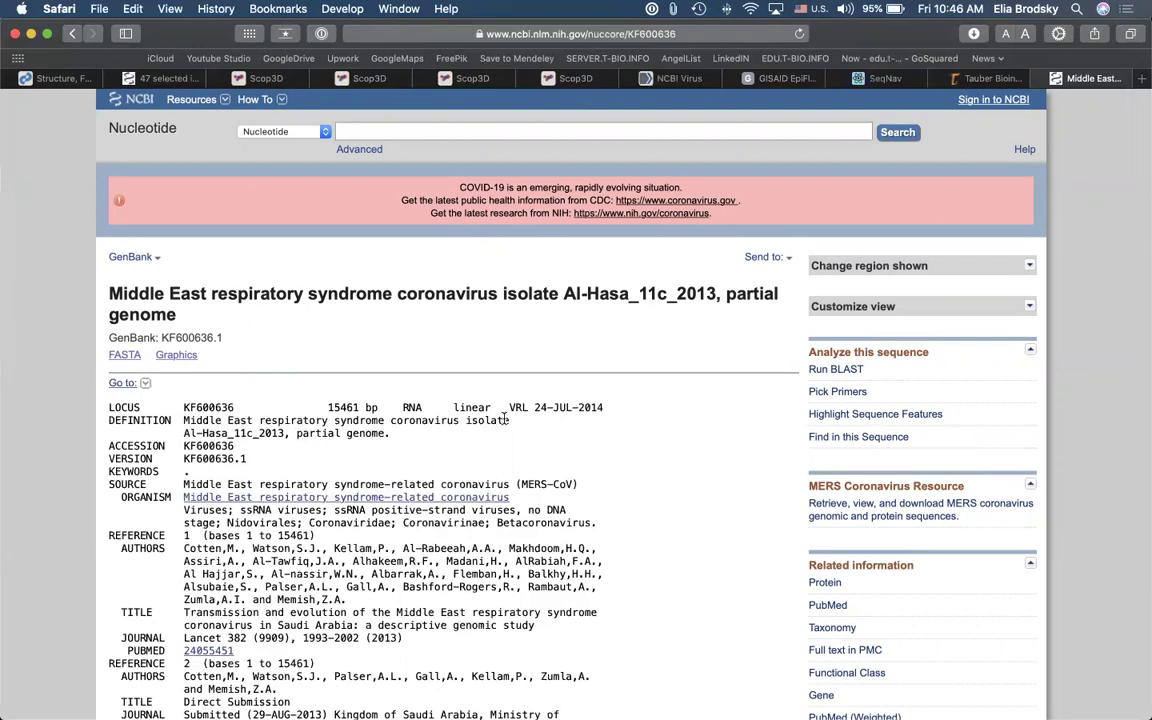
pyautogui.scroll(-1, 504, 420)
pyautogui.scroll(-3, 504, 420)
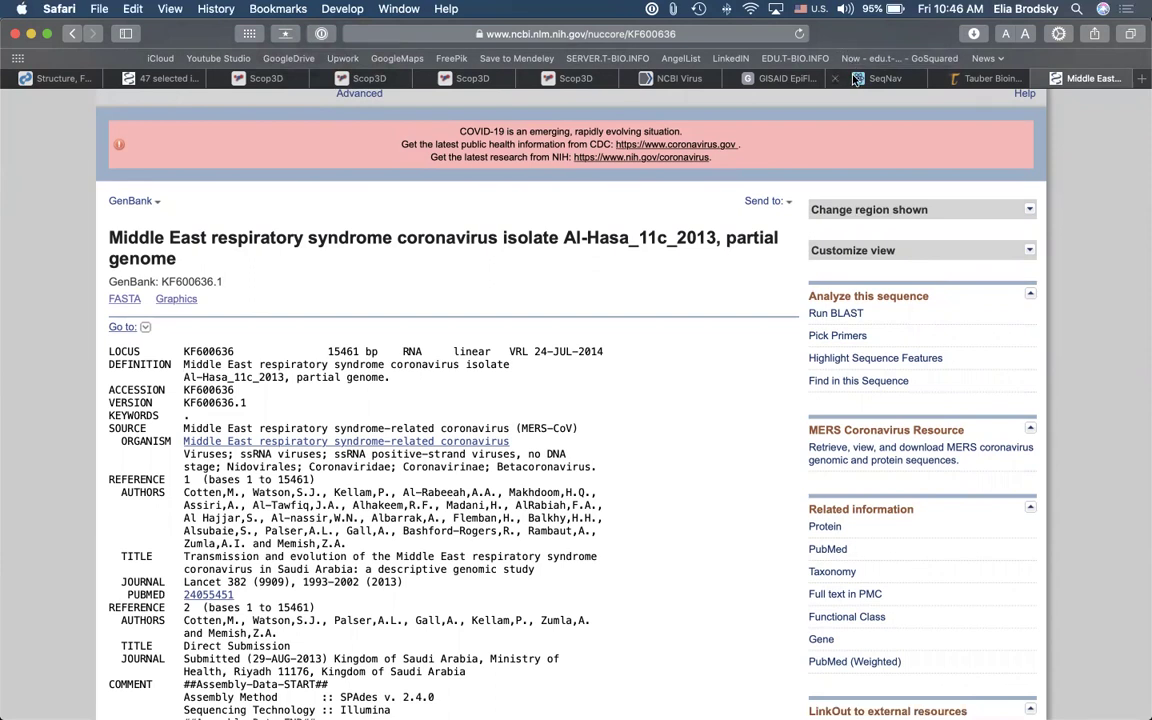
# Step: Return to SeqNav, close the KF600636 details, and compare its row with the other BetaCOV and MERS rows in the alignment
pyautogui.click(856, 78)
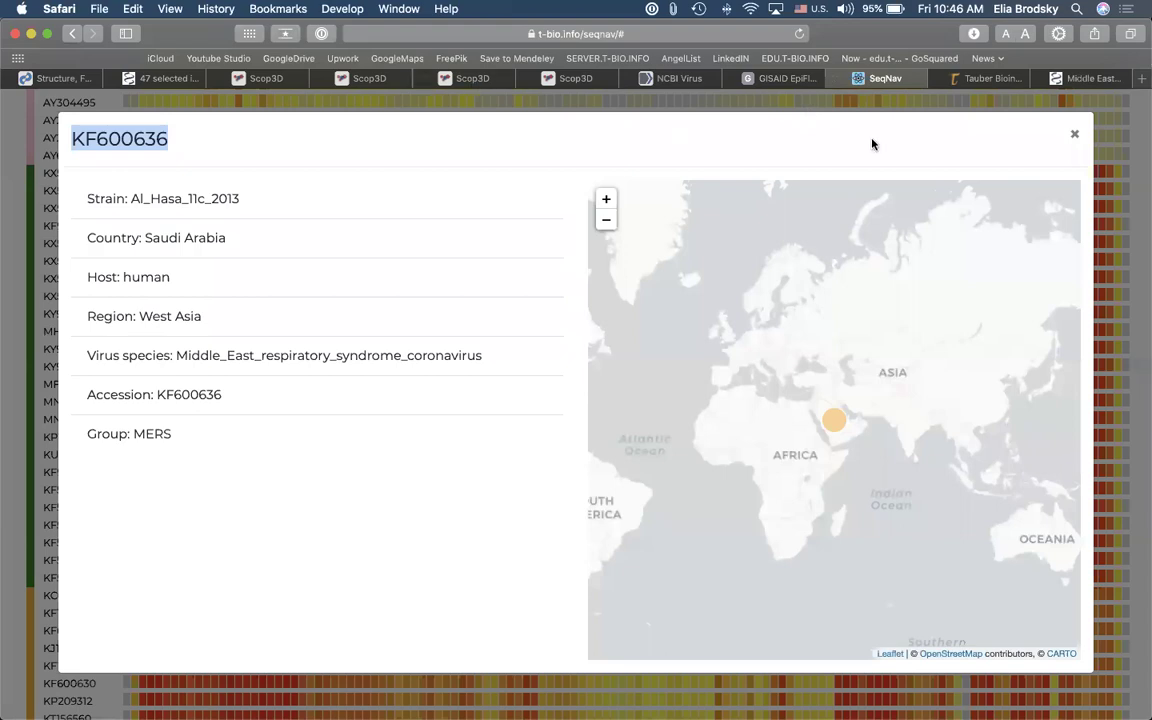
pyautogui.click(1077, 143)
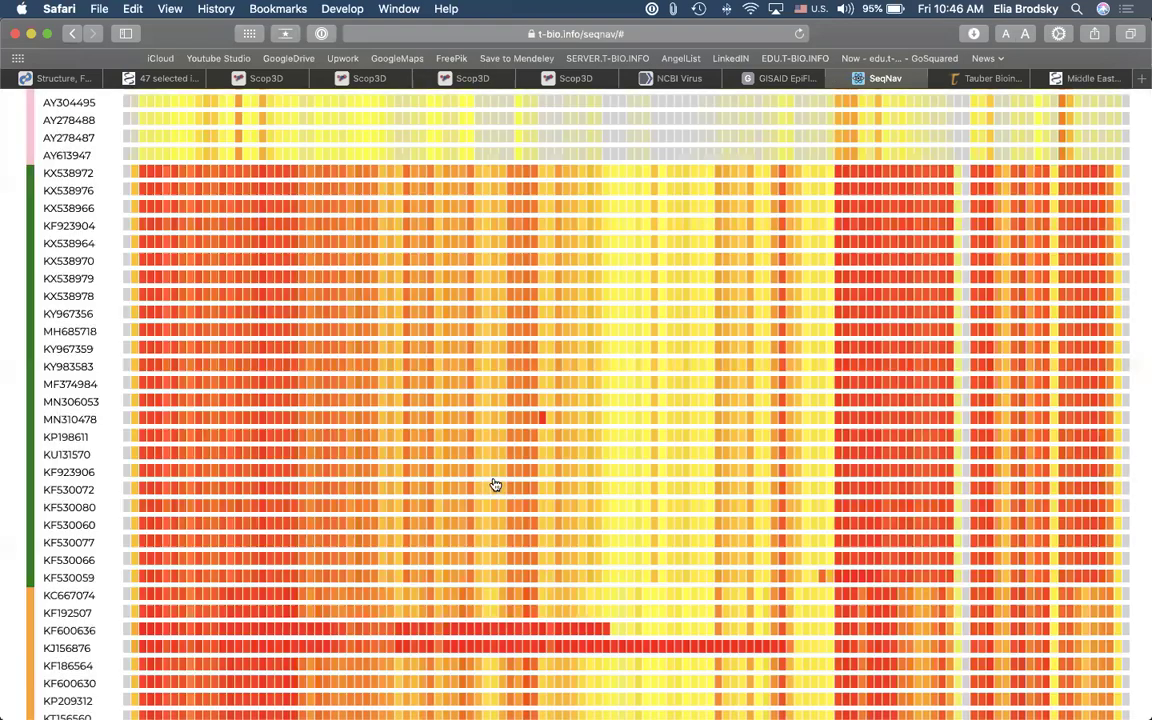
pyautogui.scroll(-3, 75, 420)
pyautogui.scroll(-2, 75, 420)
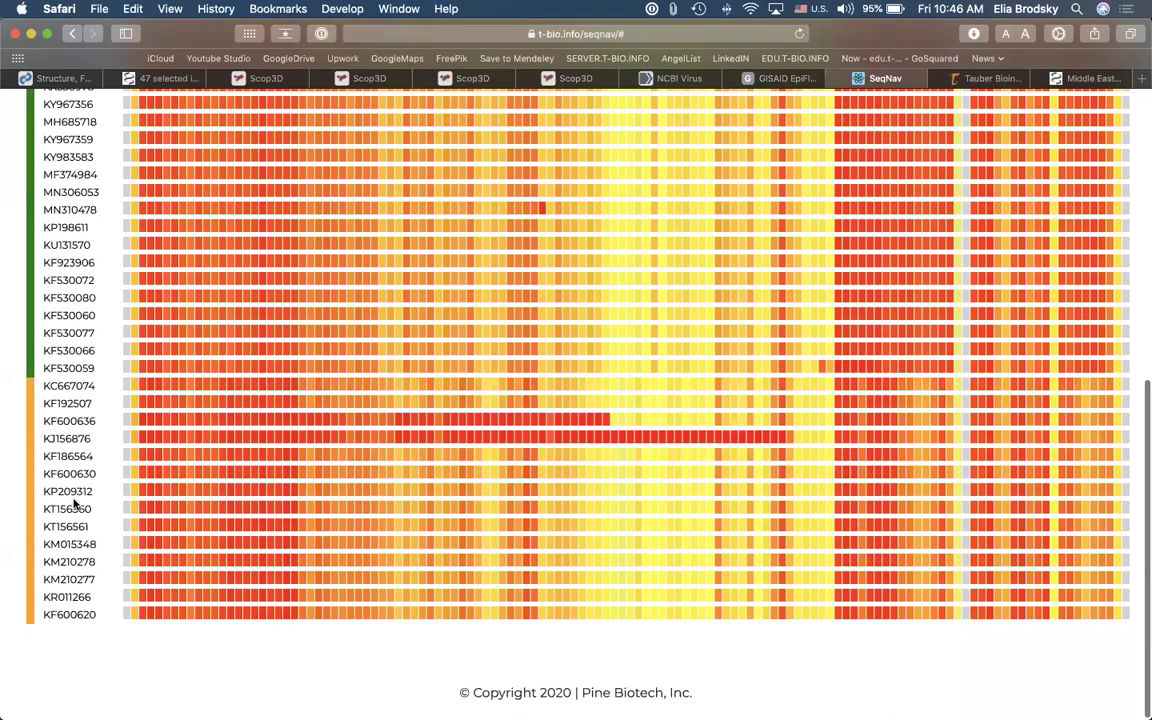
pyautogui.scroll(2, 88, 585)
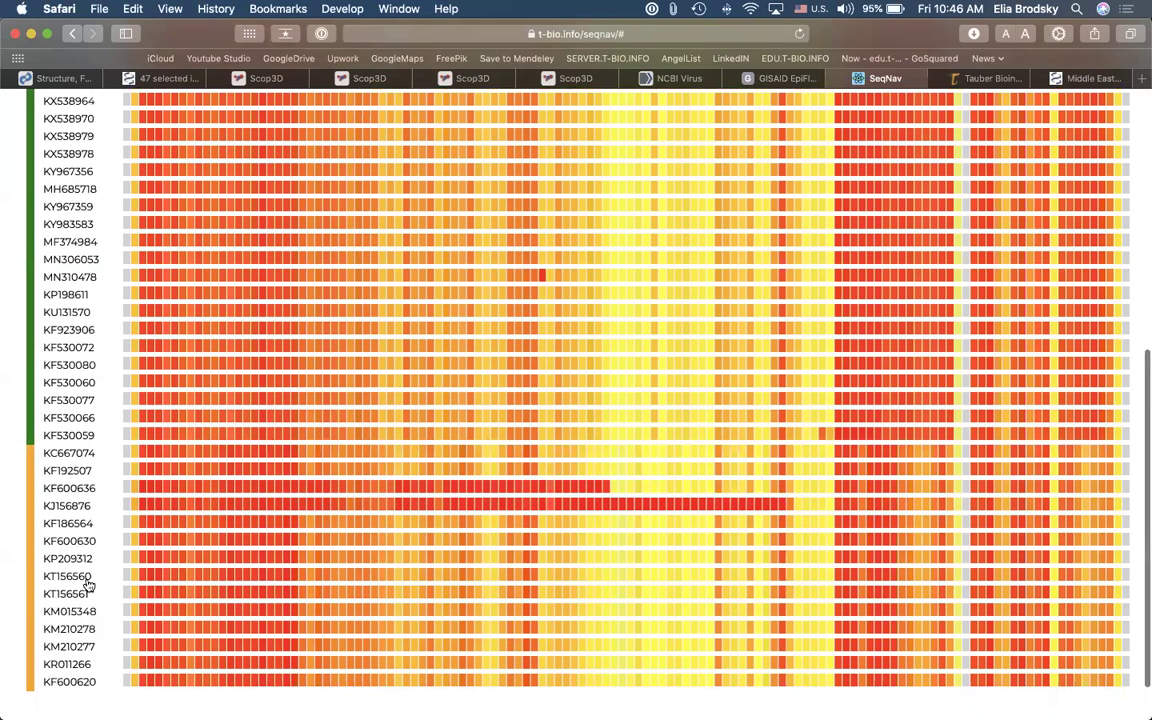
pyautogui.scroll(6, 493, 500)
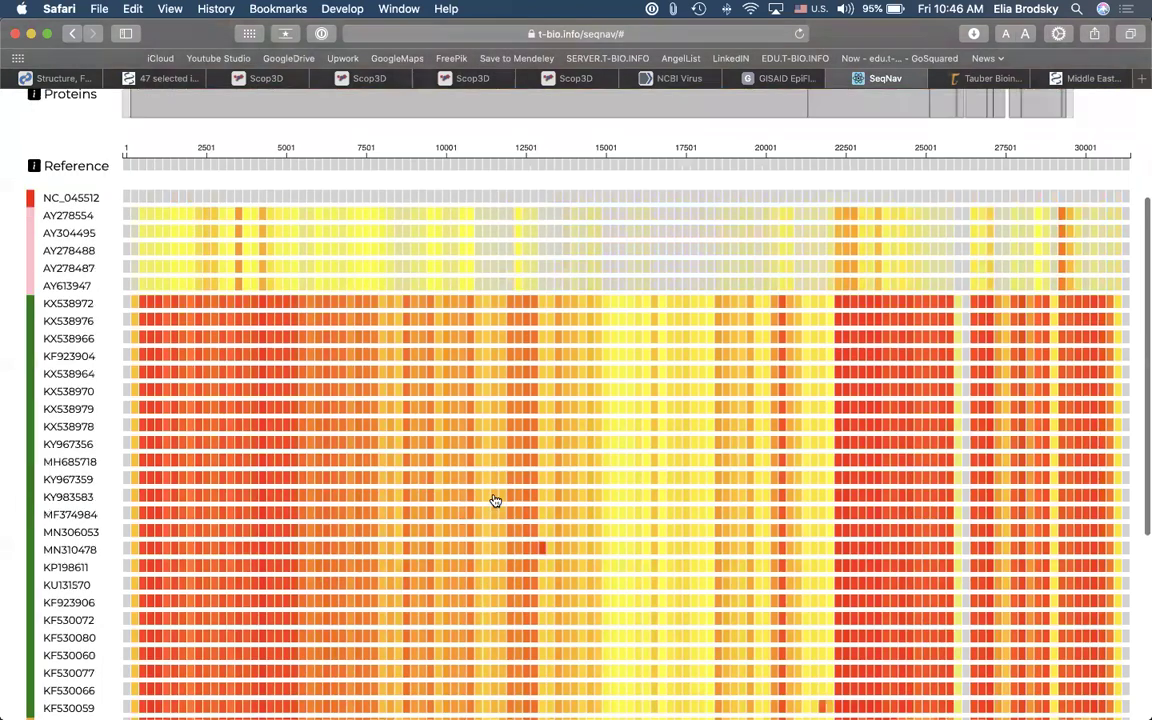
pyautogui.scroll(-6, 404, 491)
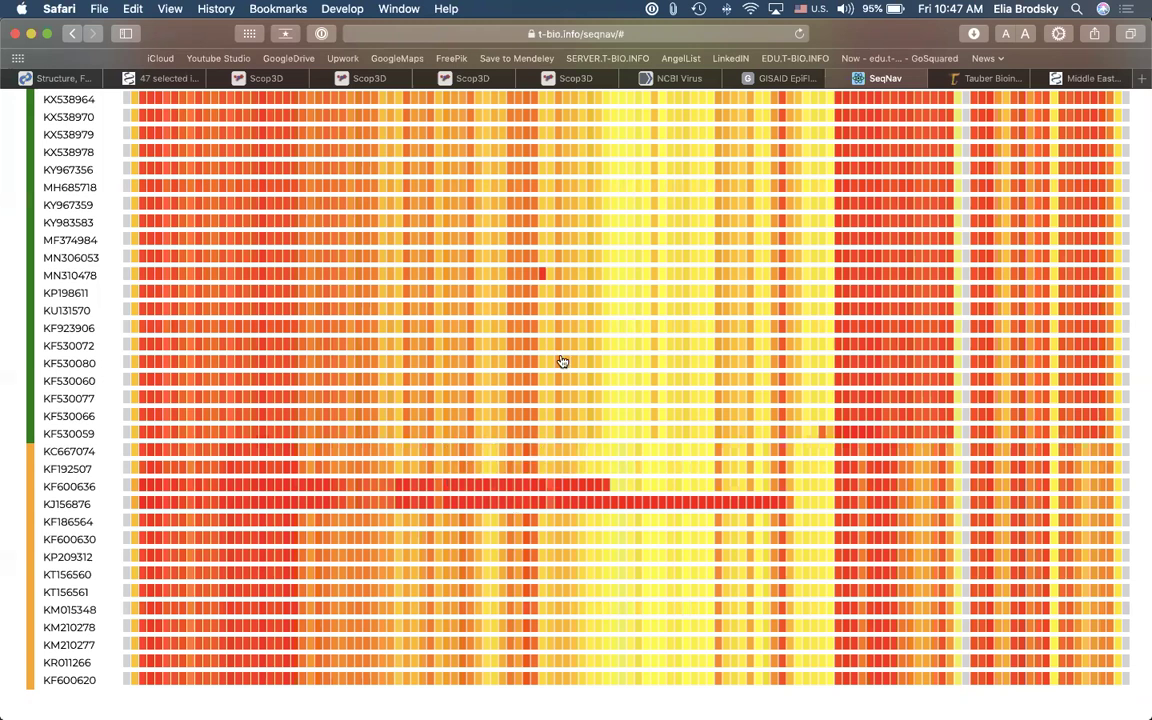
pyautogui.click(1088, 78)
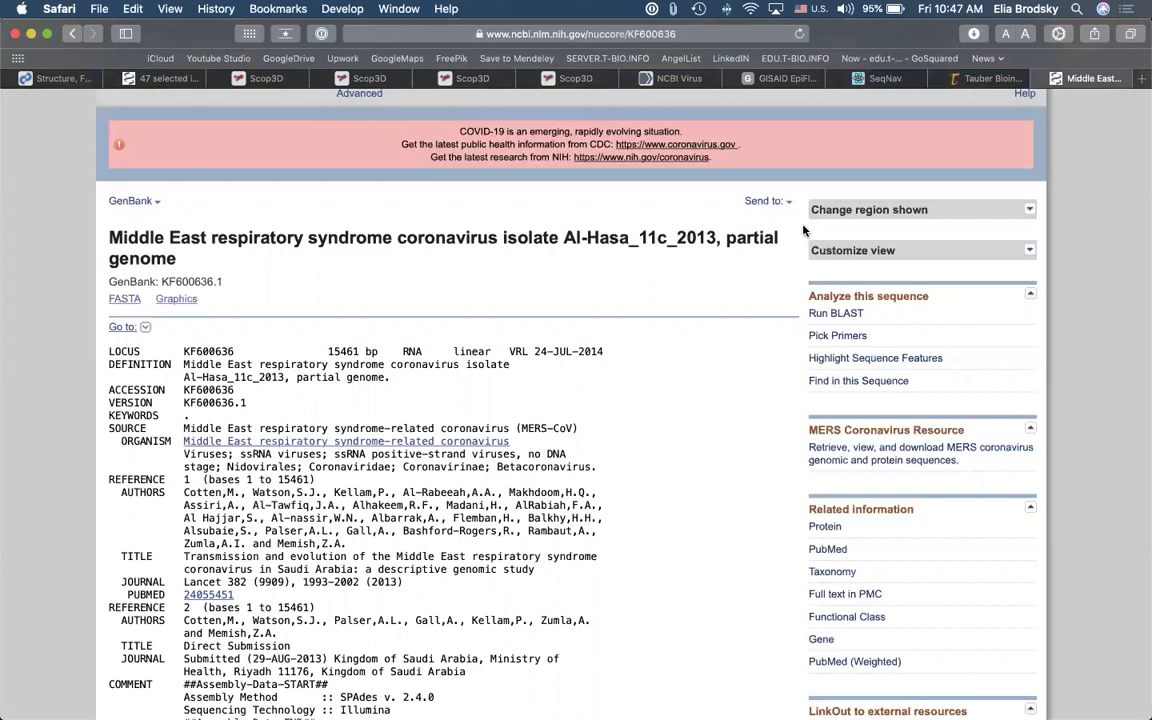
pyautogui.click(885, 78)
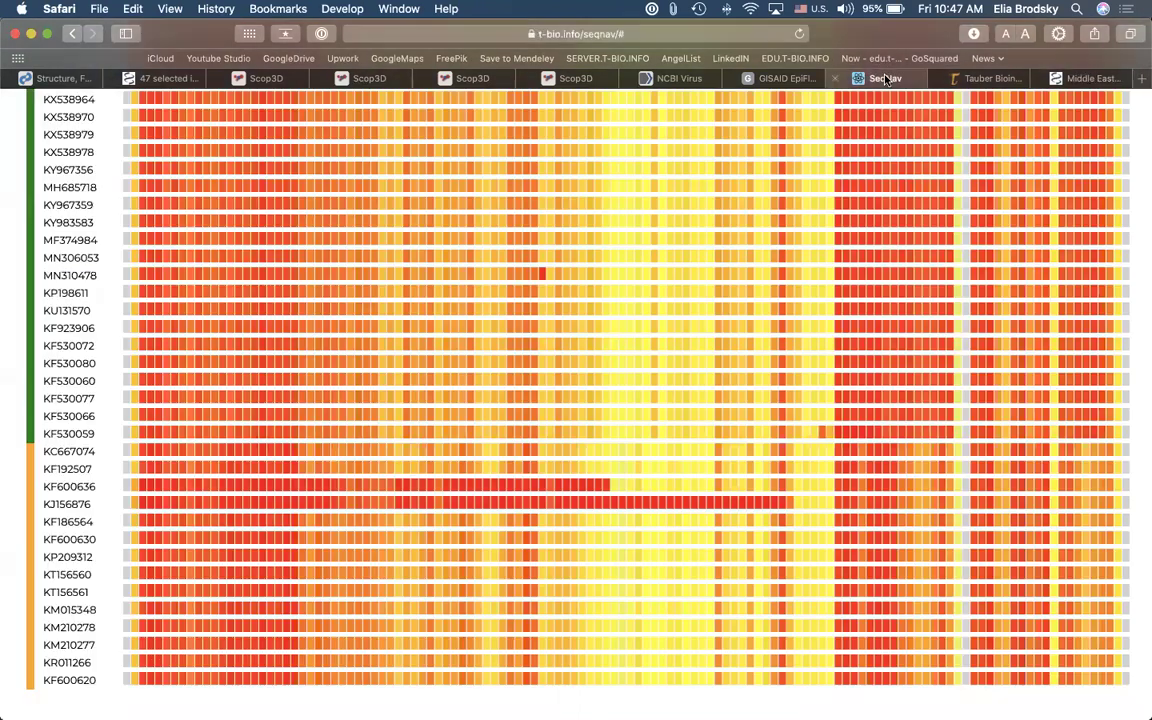
# Step: Open the coronavirus phylogenetic tree, review how the betaCOV1, MERS, COVID19 and SARS sequences group, and close it
pyautogui.scroll(10, 685, 371)
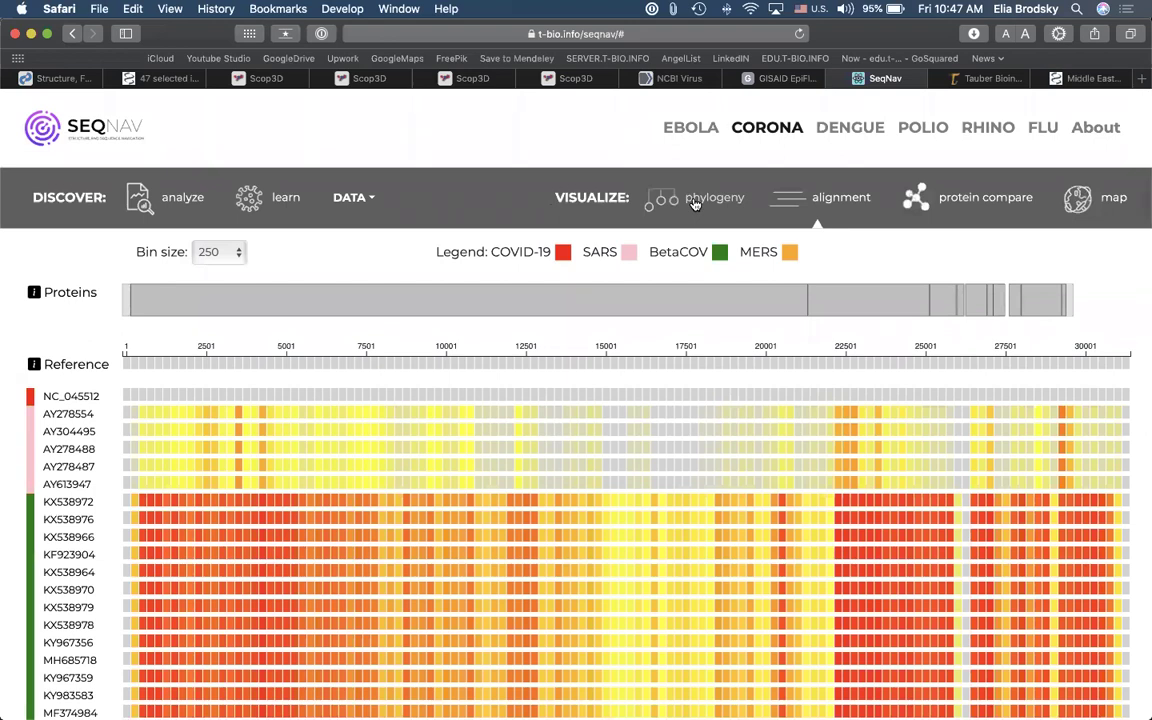
pyautogui.click(695, 204)
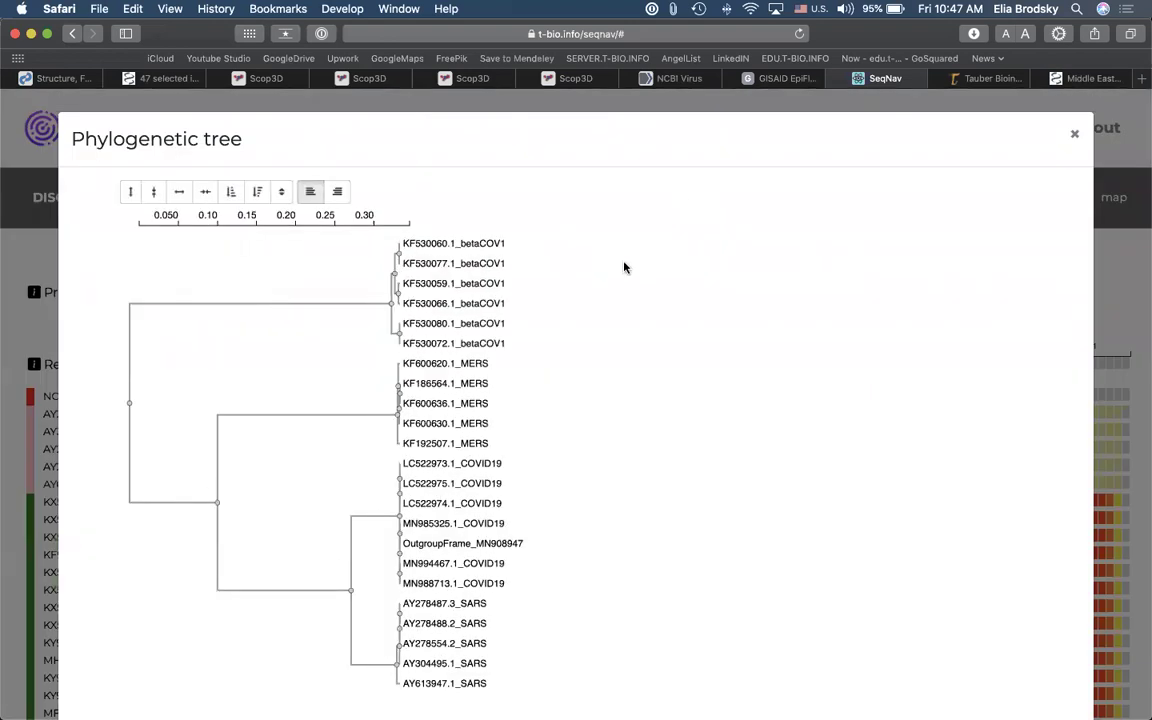
pyautogui.scroll(-1, 622, 266)
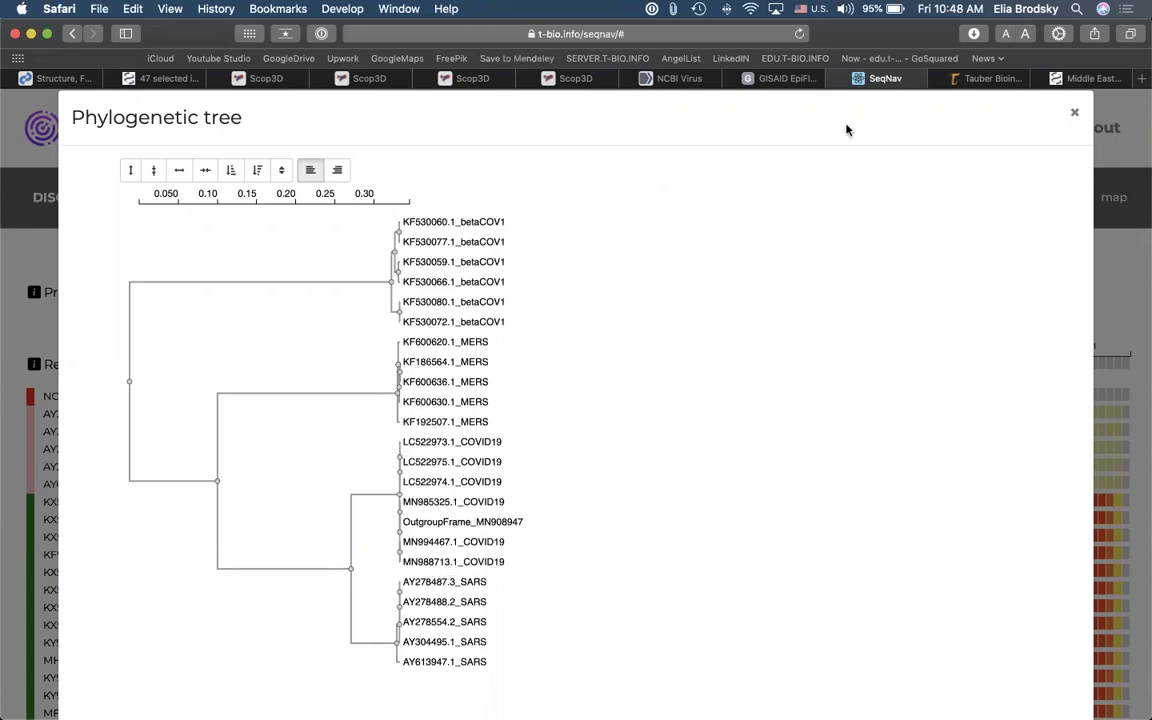
pyautogui.click(1073, 114)
# Step: Load the COVID 19 human genomic sequences dataset and examine the differences along its alignment rows
pyautogui.click(352, 198)
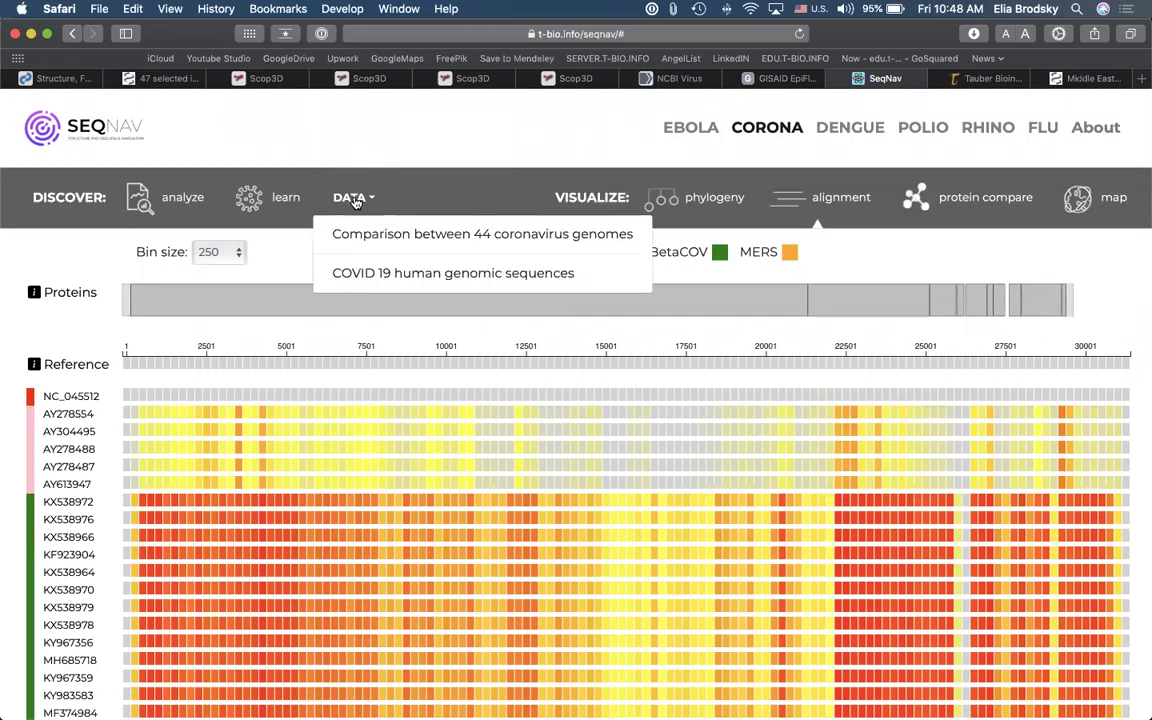
pyautogui.click(427, 274)
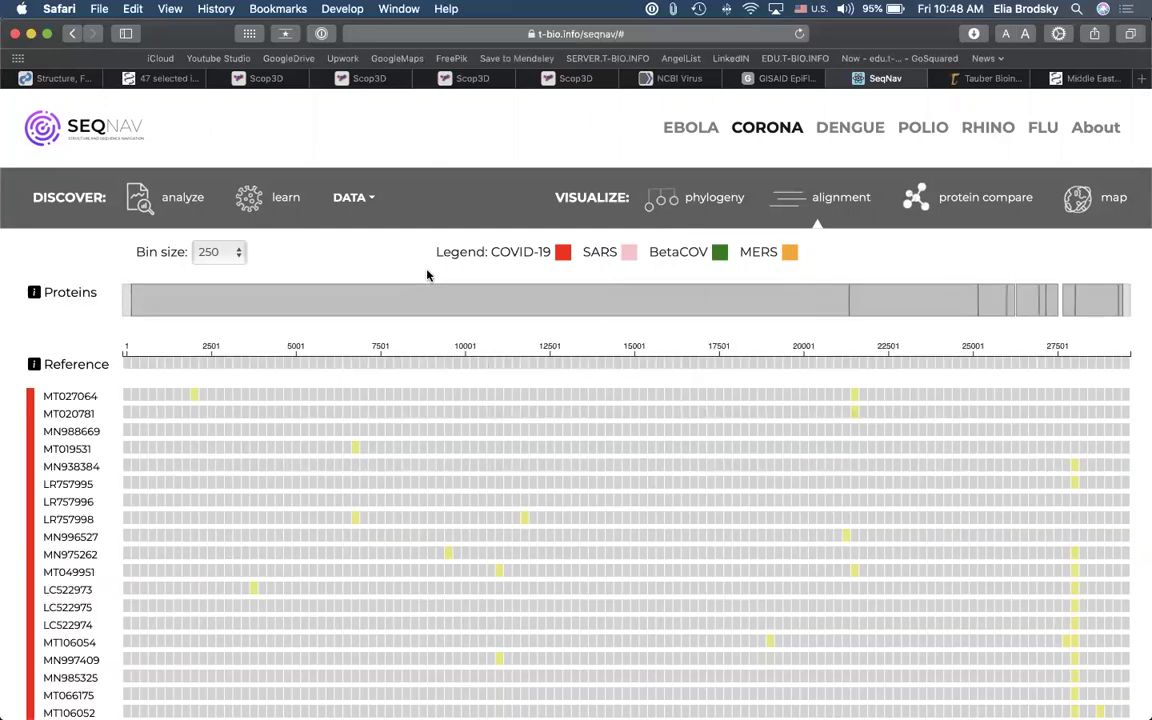
pyautogui.moveTo(586, 440)
pyautogui.scroll(-6, 586, 440)
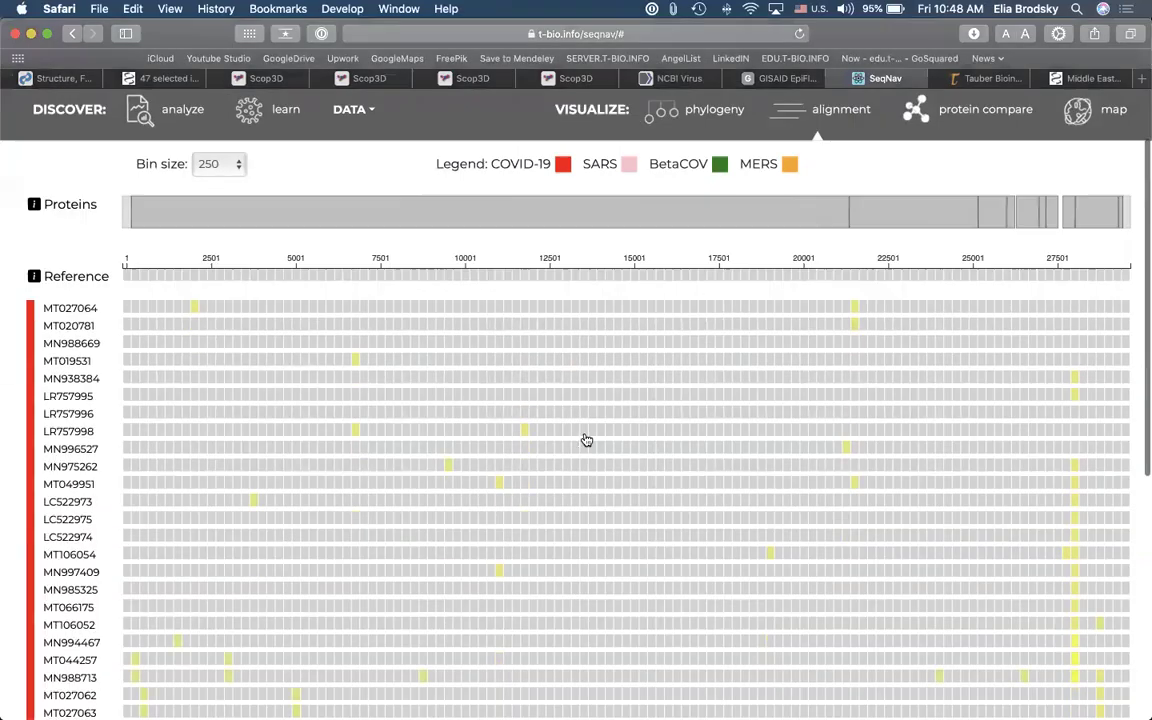
pyautogui.scroll(-3, 586, 440)
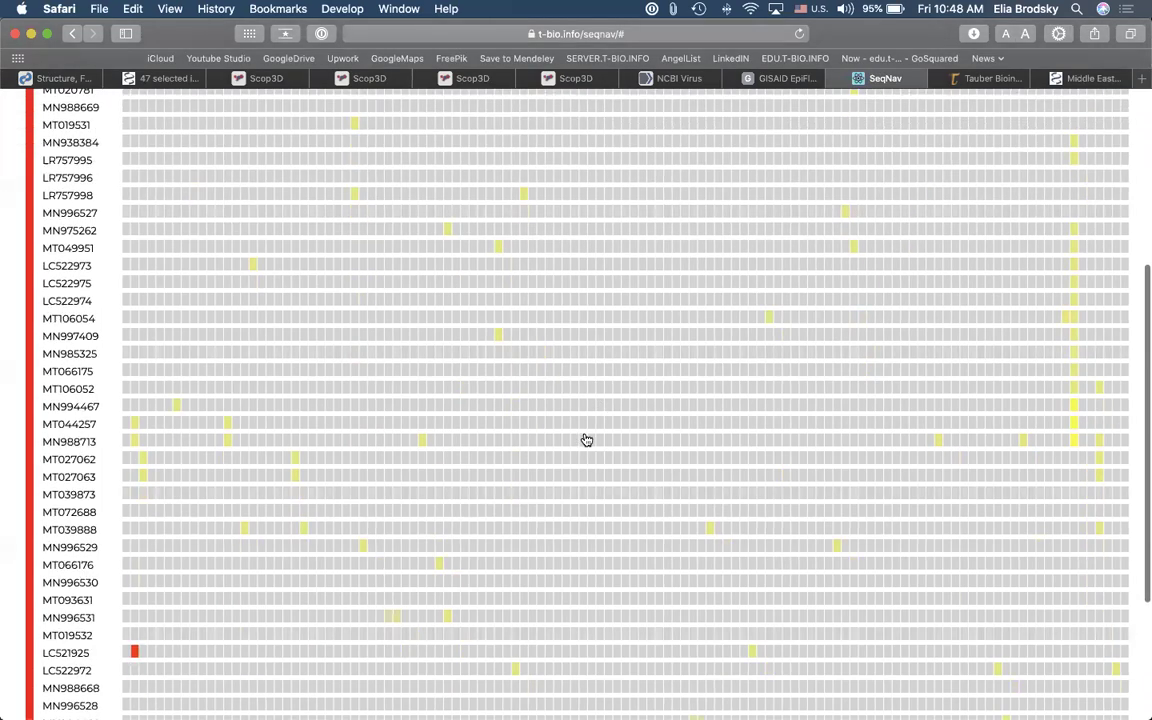
pyautogui.scroll(-1, 586, 440)
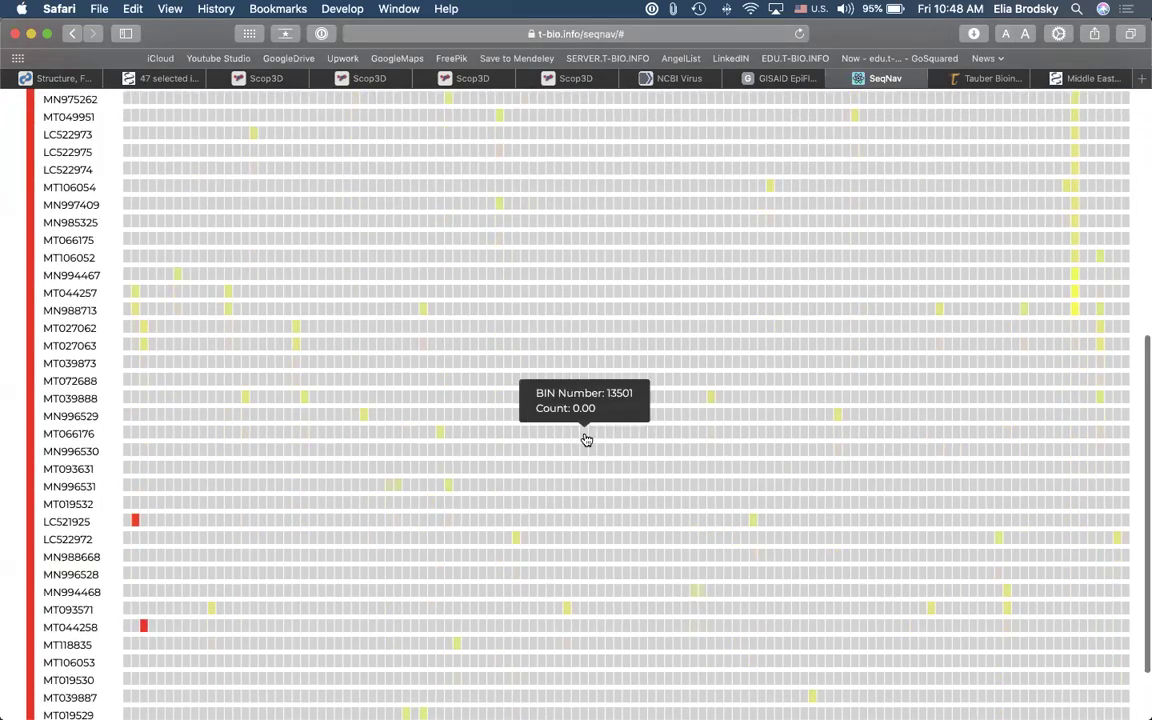
pyautogui.scroll(-2, 586, 440)
pyautogui.scroll(10, 586, 440)
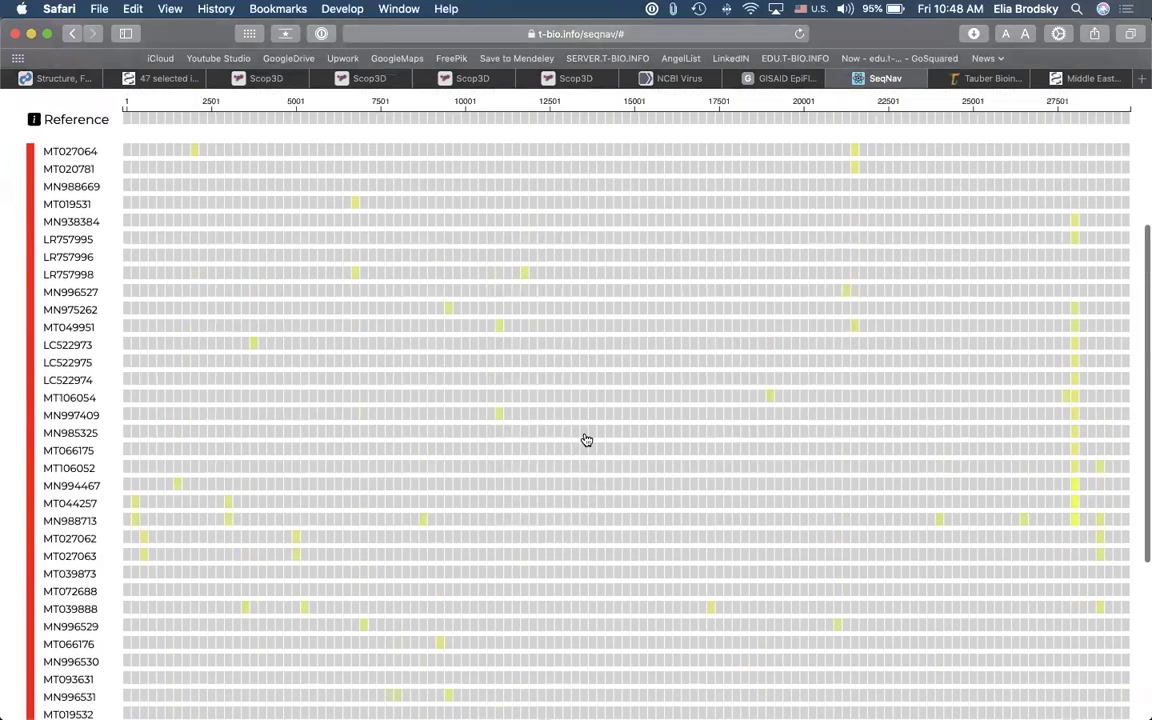
pyautogui.scroll(-3, 586, 440)
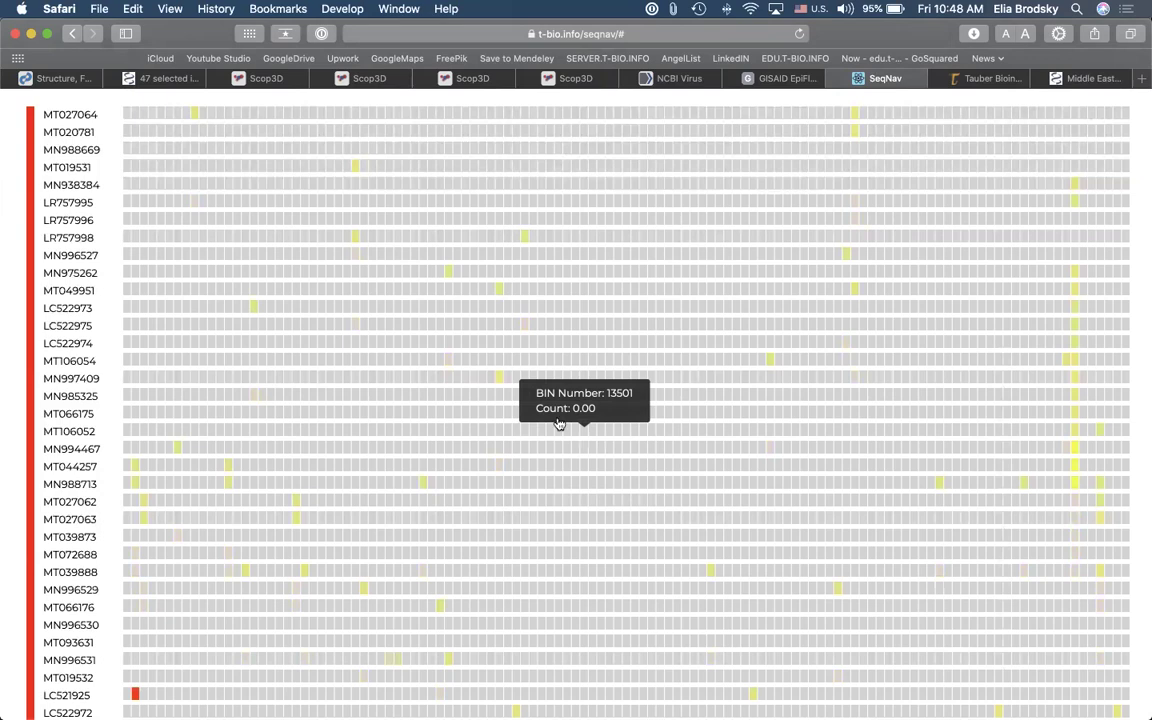
pyautogui.scroll(-5, 558, 419)
pyautogui.scroll(10, 372, 355)
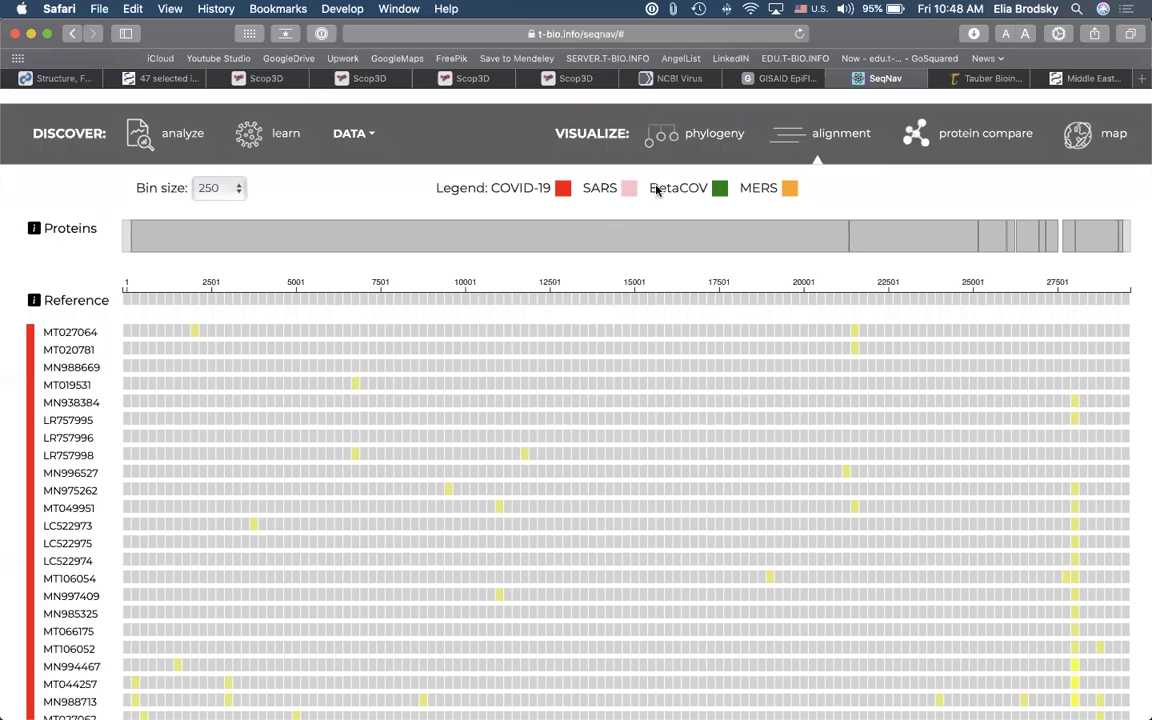
# Step: Close the NCBI record page for KF600636 and switch to the Betacoronavirus 1 results in NCBI Virus
pyautogui.click(1066, 83)
pyautogui.click(1040, 78)
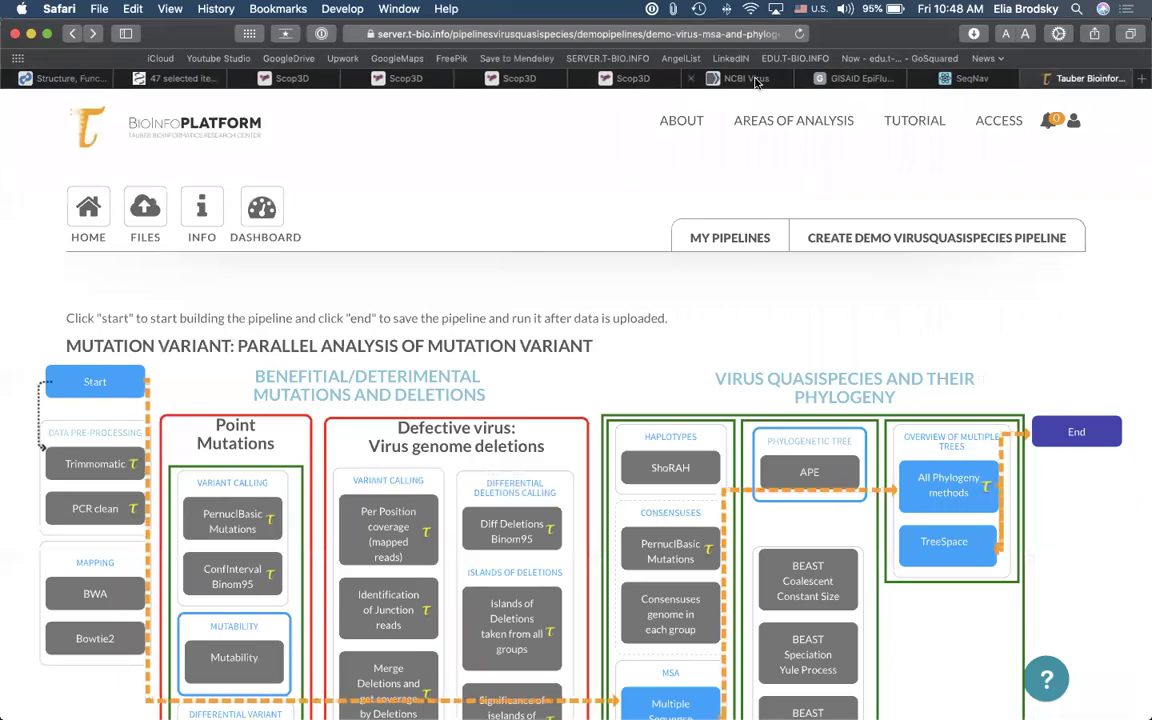
pyautogui.click(757, 83)
pyautogui.scroll(-2, 560, 300)
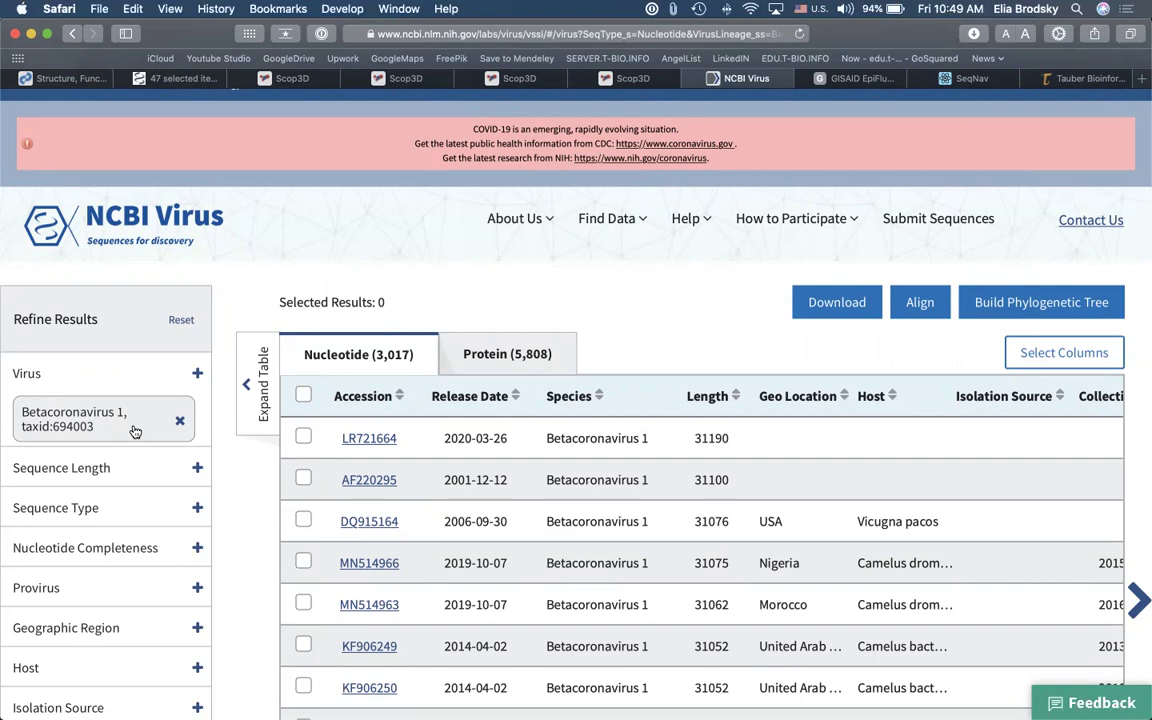
# Step: Filter the Betacoronavirus 1 results by the host Homo (humans), taxid:9605
pyautogui.scroll(-3, 60, 520)
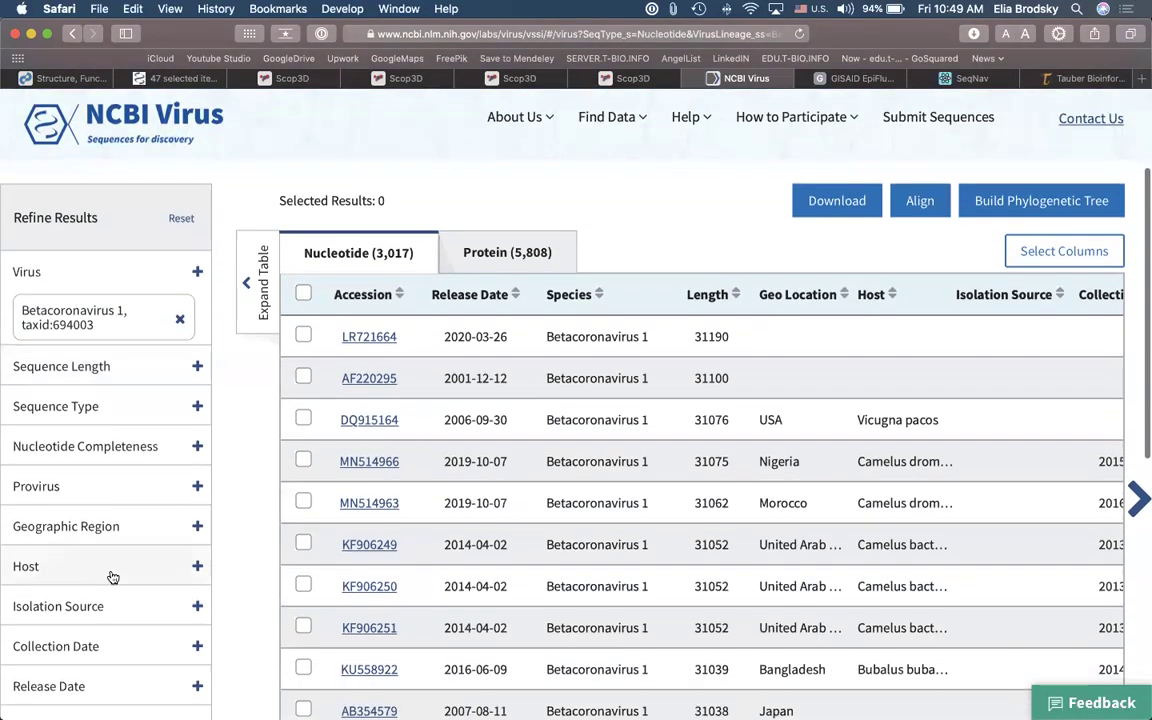
pyautogui.click(198, 569)
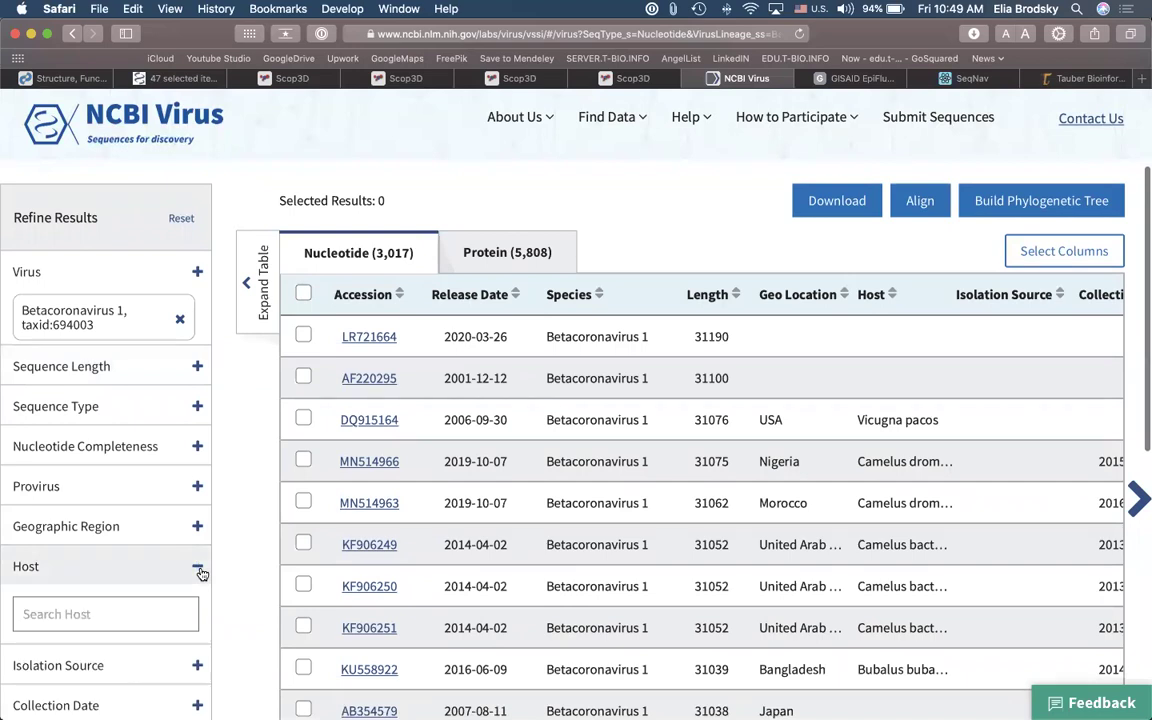
pyautogui.scroll(-1, 185, 568)
pyautogui.click(165, 564)
pyautogui.write('huma')
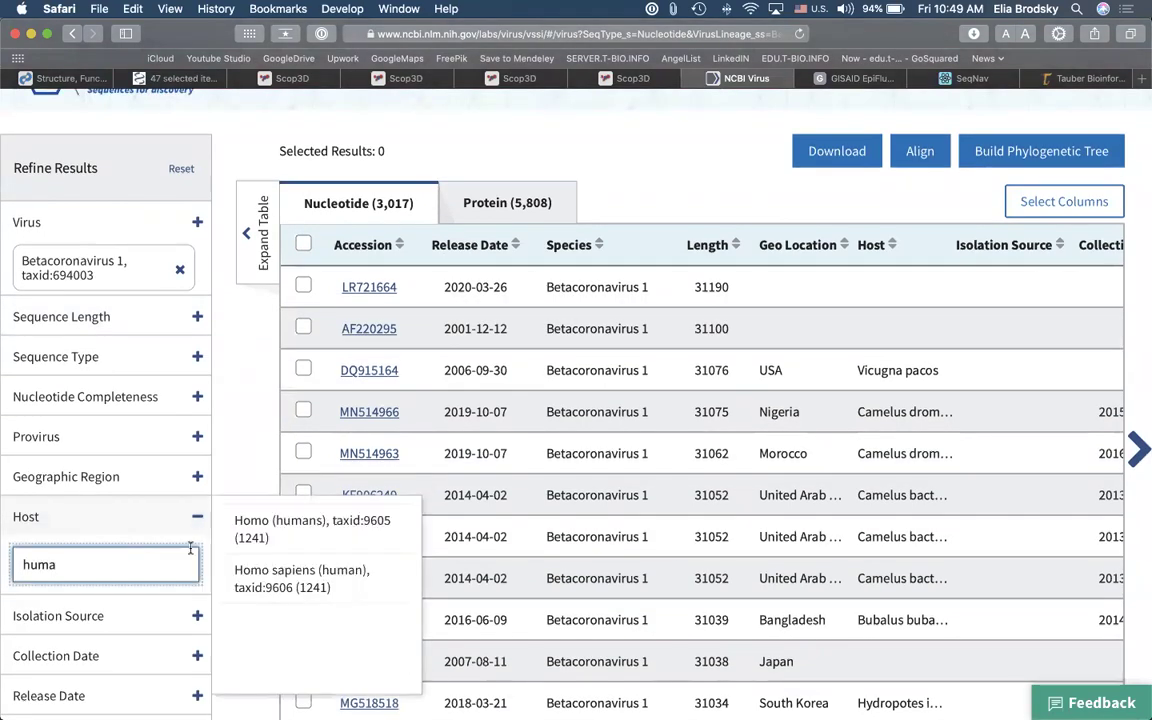
pyautogui.click(300, 528)
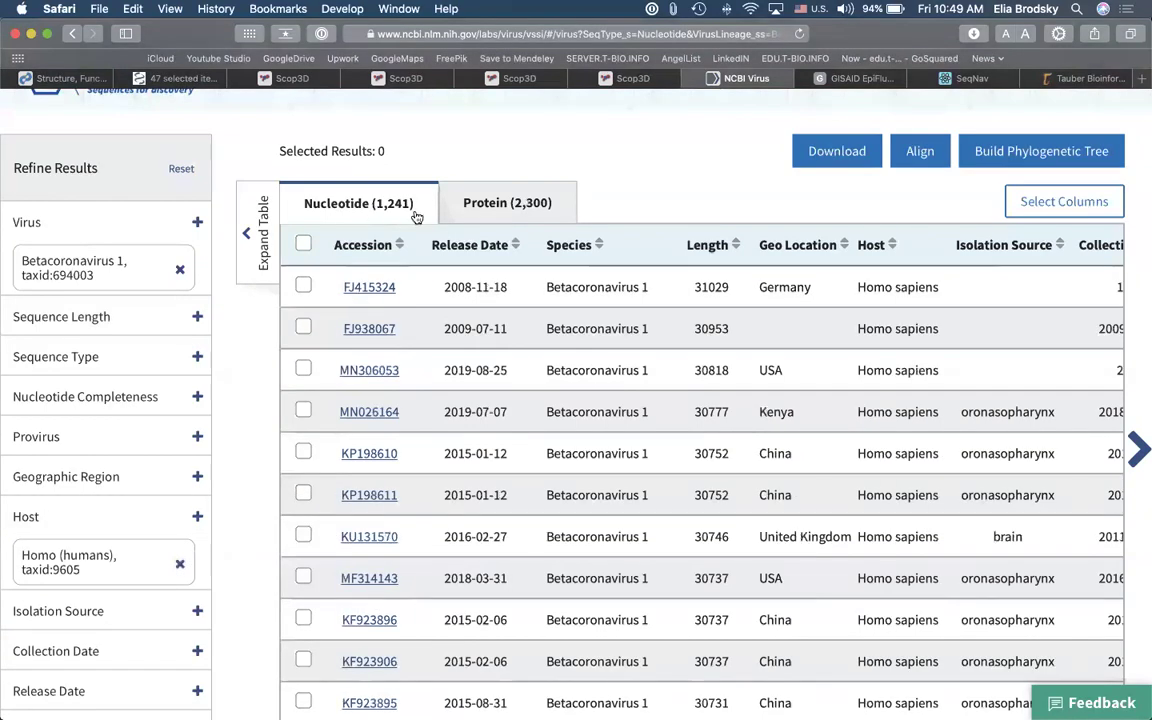
# Step: Add Chiroptera (bats), taxid:9397 as a second host in the results filter
pyautogui.click(197, 518)
pyautogui.click(172, 558)
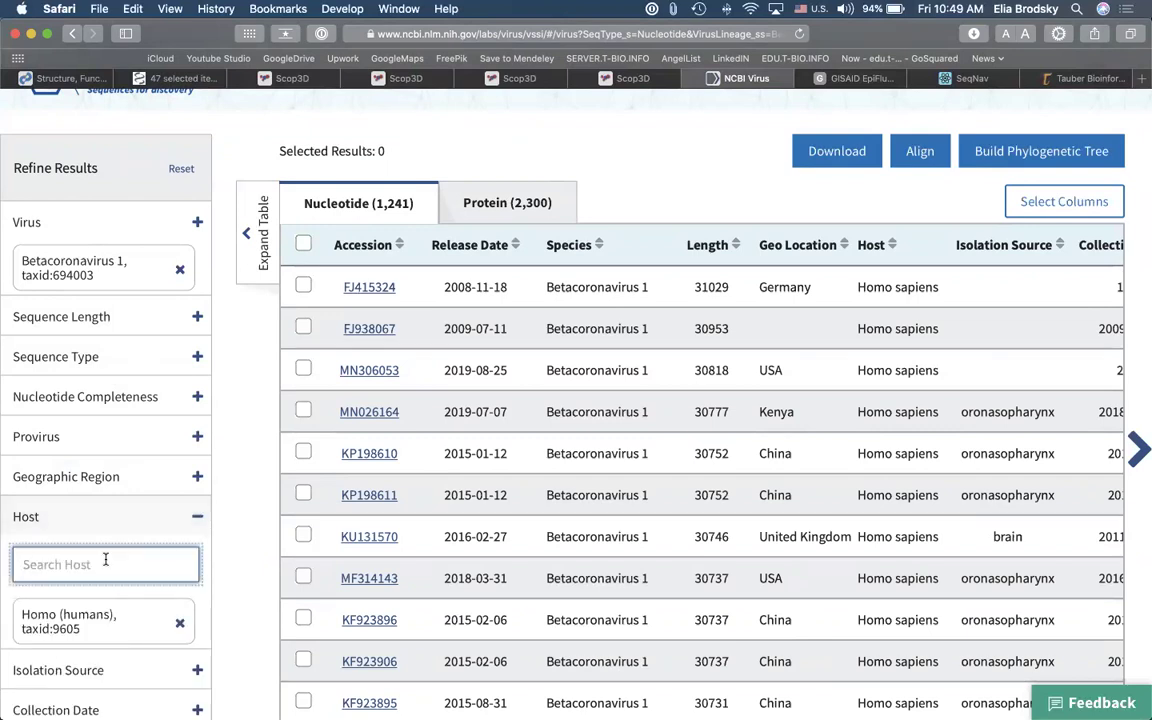
pyautogui.write('bat')
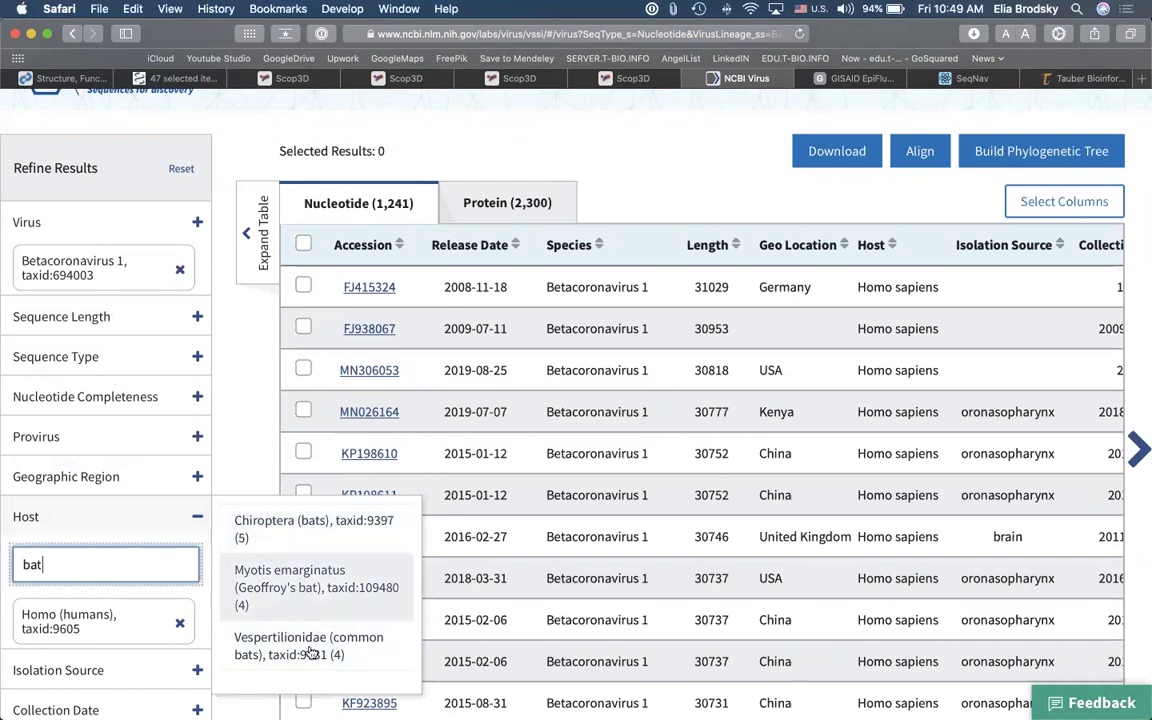
pyautogui.click(323, 530)
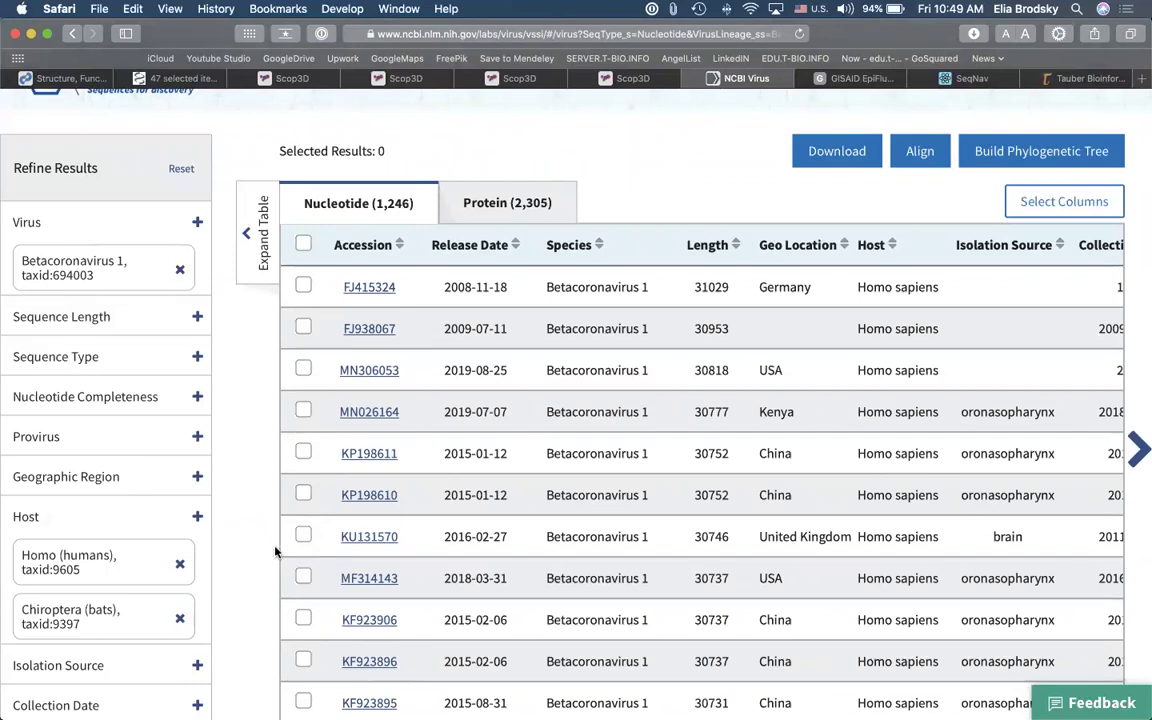
# Step: Search the hosts for camel, add Artiodactyla, taxid:91561 to the host filter, and remove it again
pyautogui.click(197, 516)
pyautogui.click(132, 563)
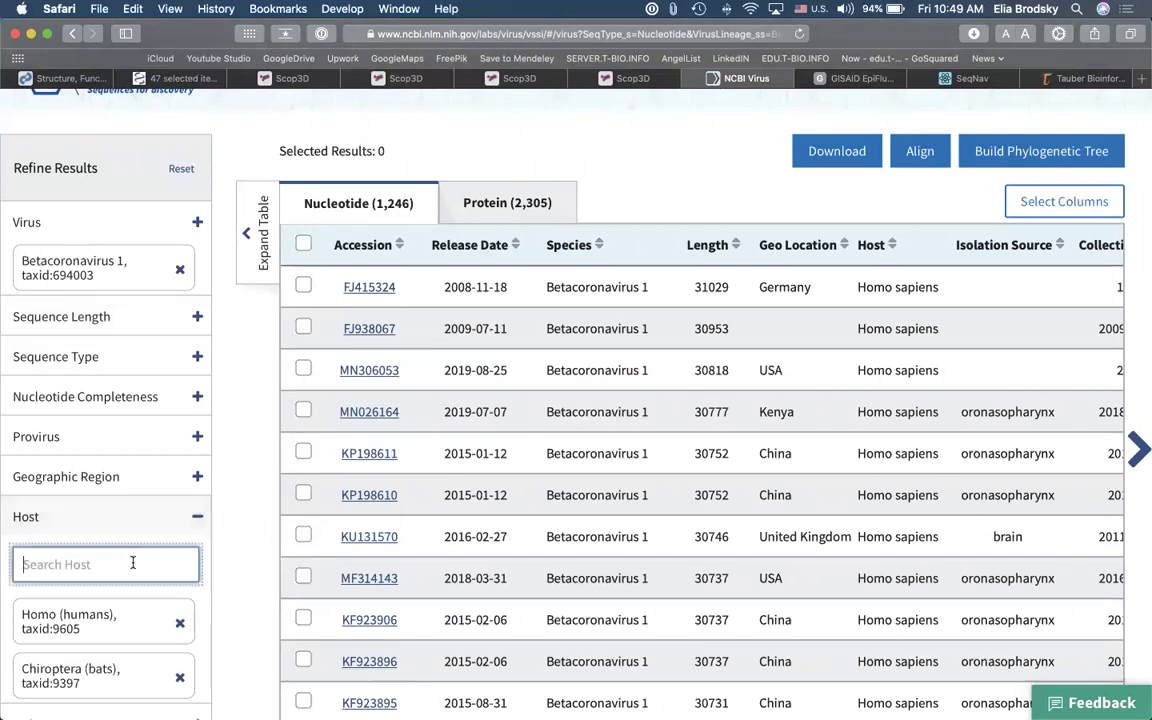
pyautogui.write('camel')
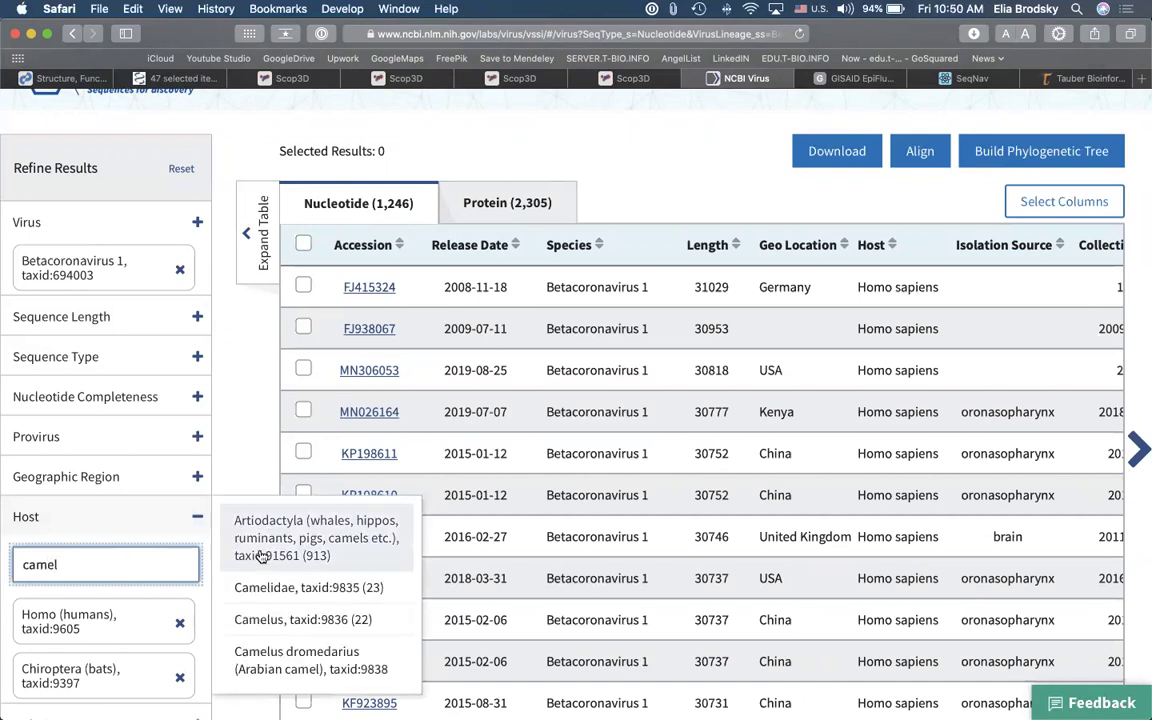
pyautogui.click(347, 551)
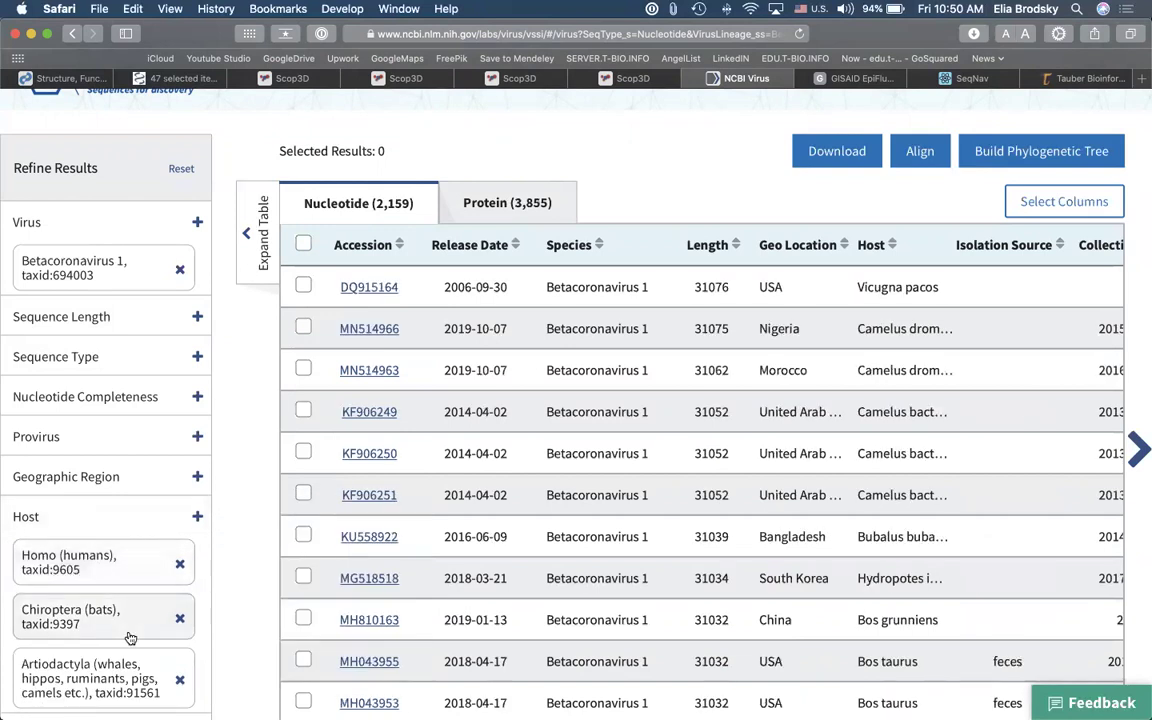
pyautogui.scroll(-1, 120, 695)
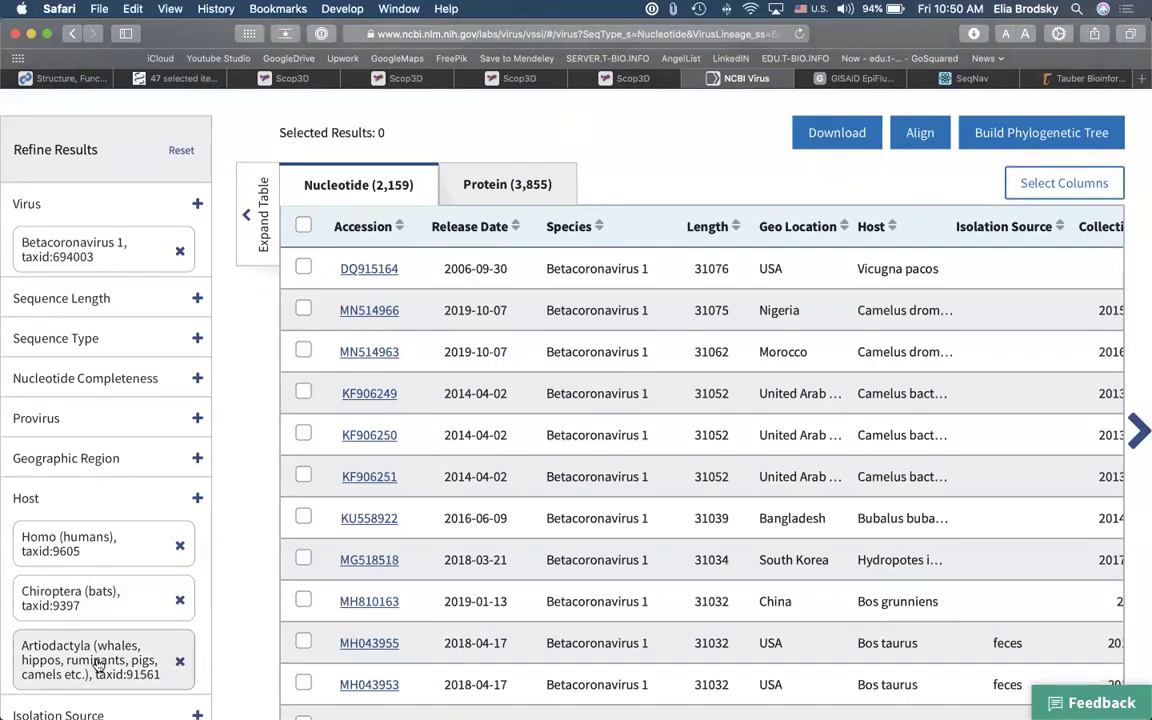
pyautogui.click(180, 661)
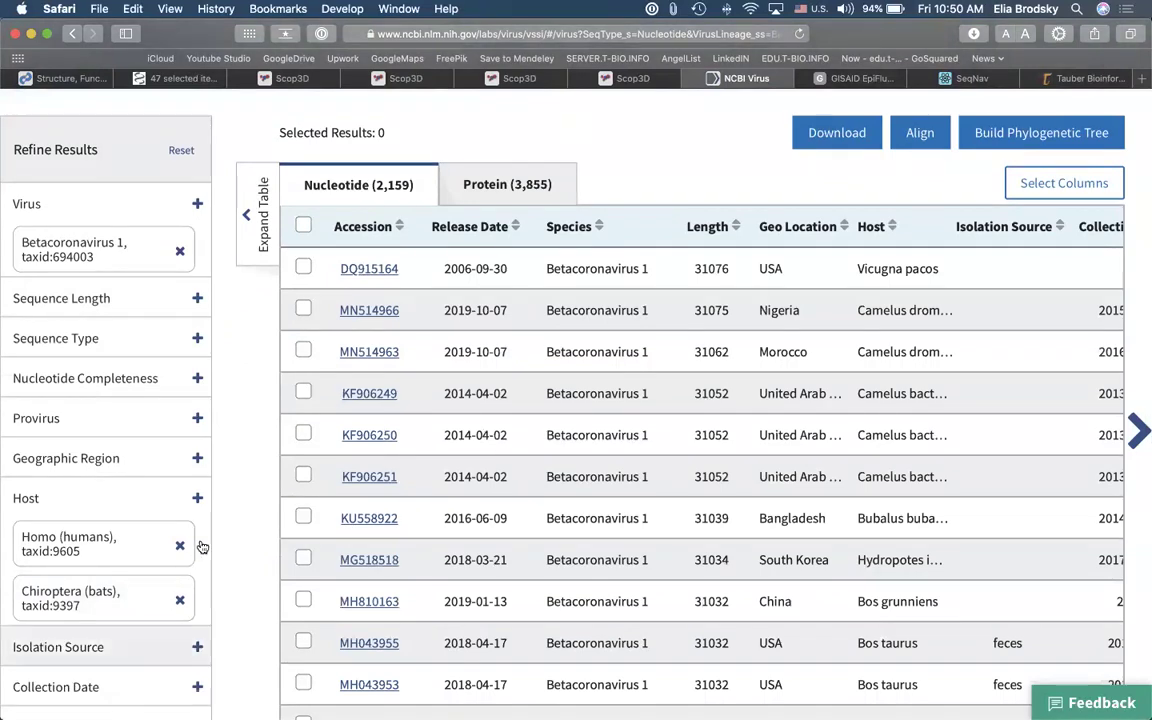
# Step: Add Camelus dromedarius (Arabian camel), taxid:9838 to the host filter and remove it again
pyautogui.click(197, 498)
pyautogui.write('camel')
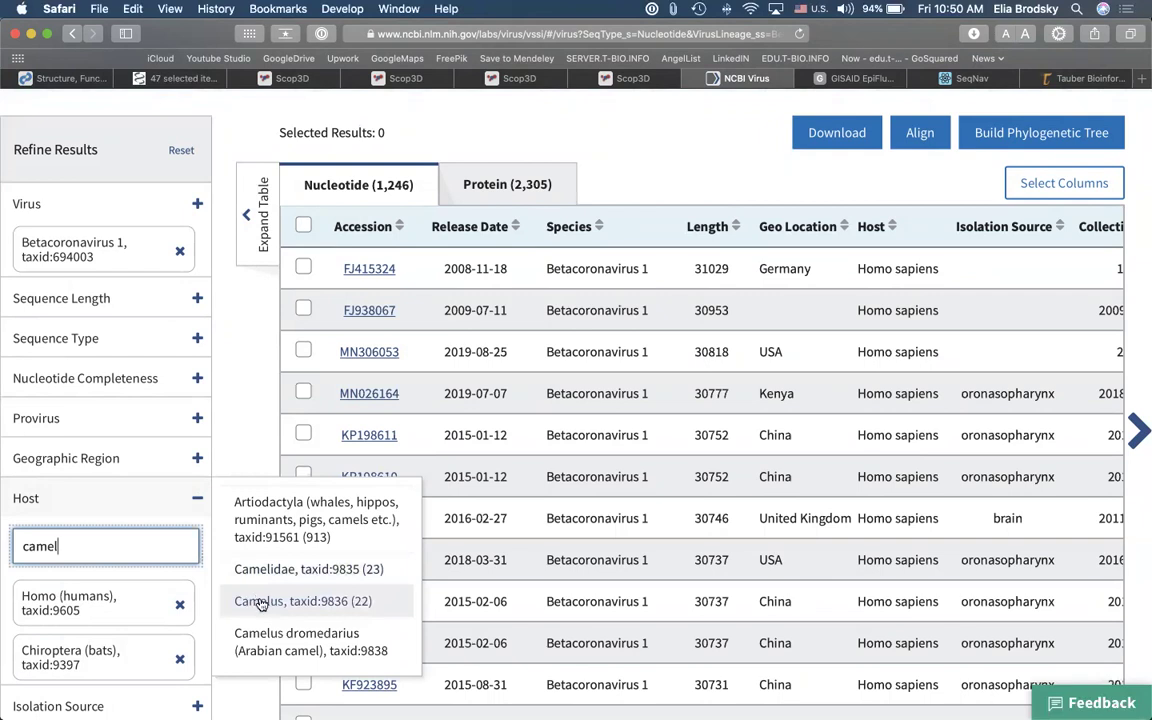
pyautogui.click(252, 638)
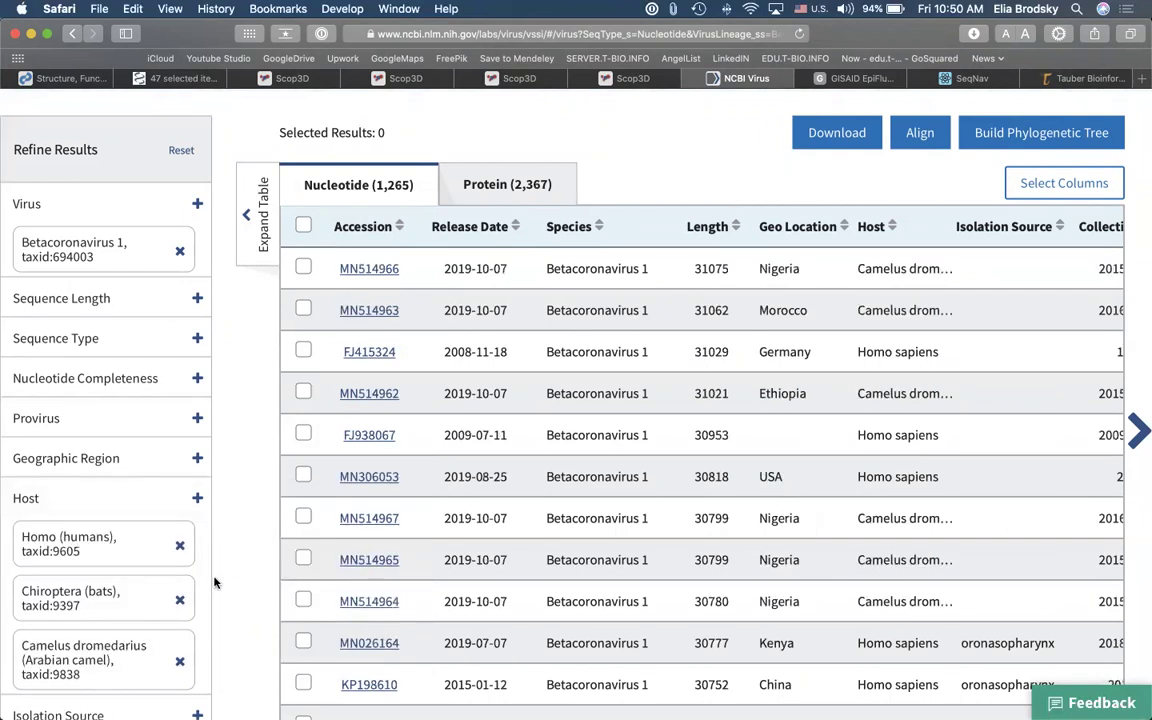
pyautogui.click(181, 661)
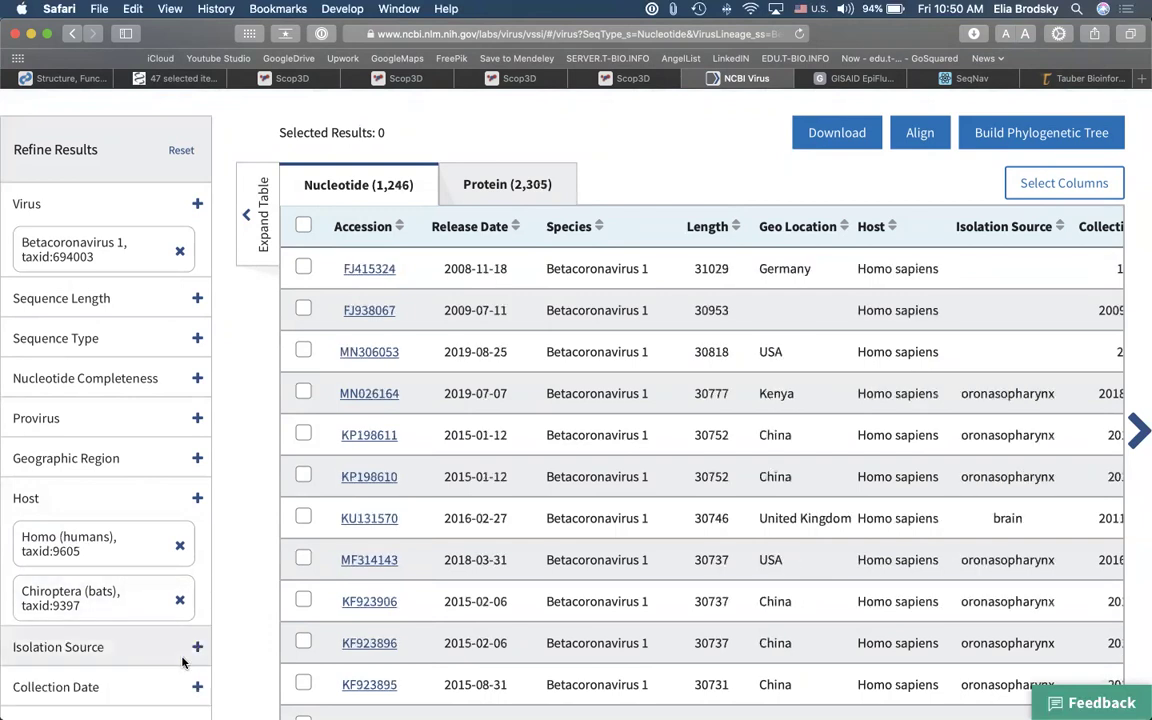
# Step: Replace the Chiroptera and Homo host filters with Camelidae, taxid:9835, found by searching the hosts for camel
pyautogui.click(181, 599)
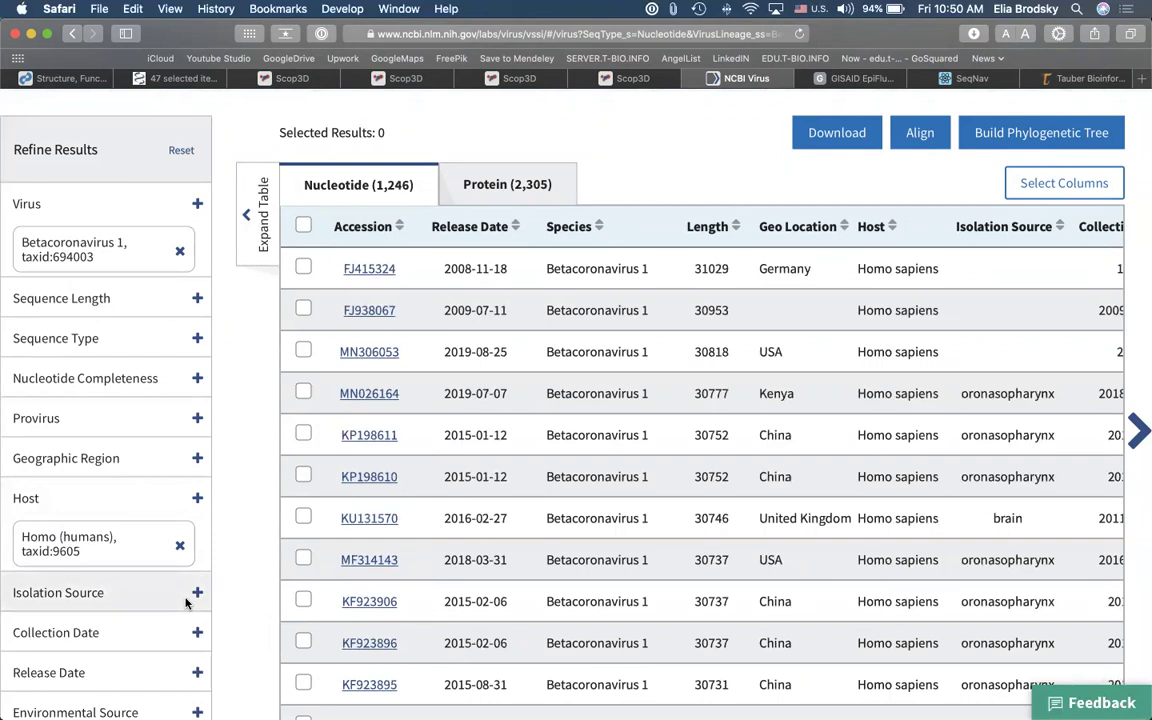
pyautogui.click(180, 545)
pyautogui.click(199, 498)
pyautogui.click(137, 544)
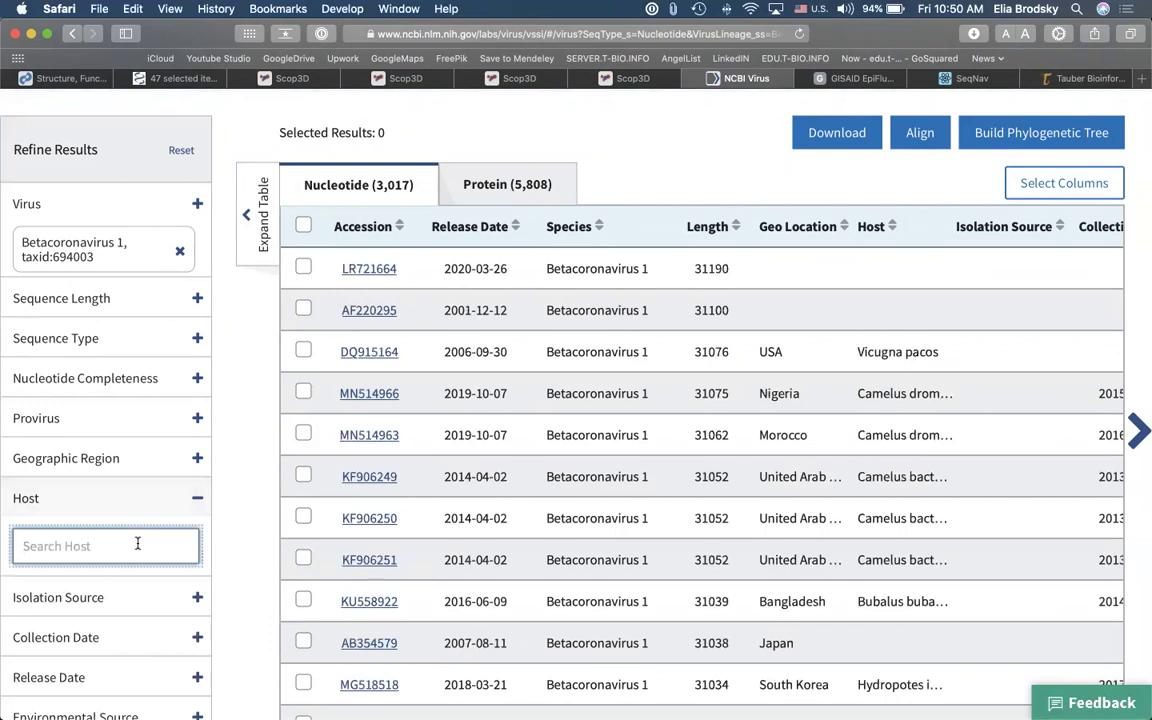
pyautogui.write('camel')
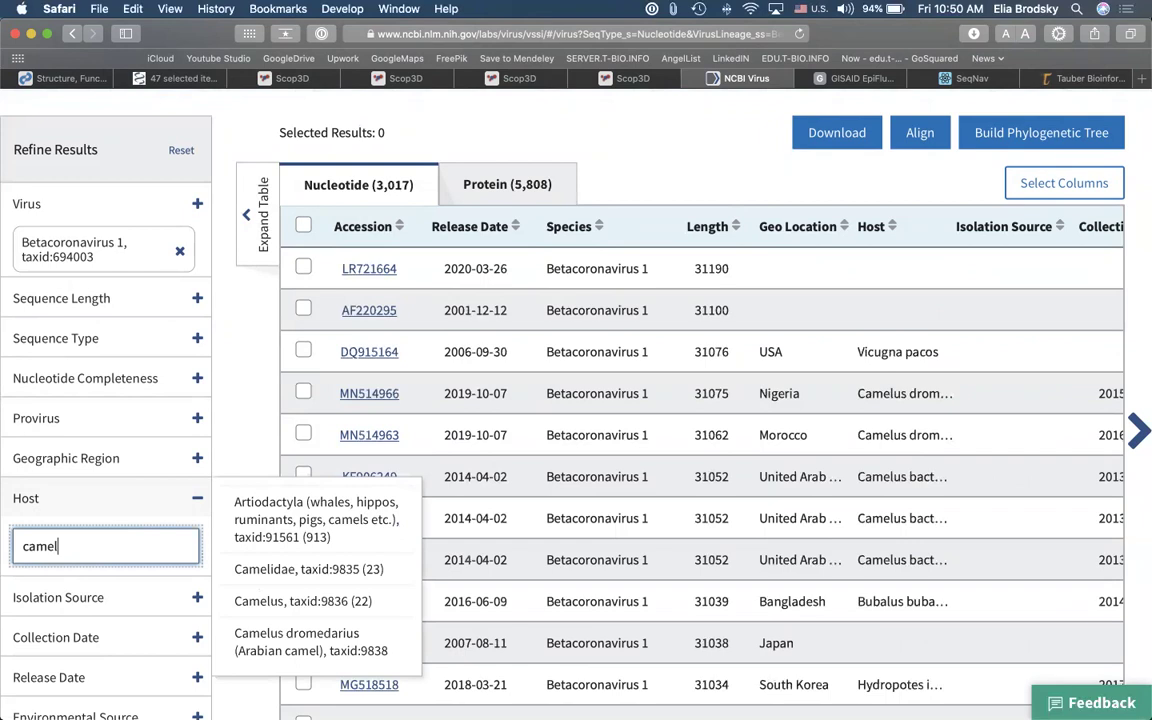
pyautogui.click(250, 569)
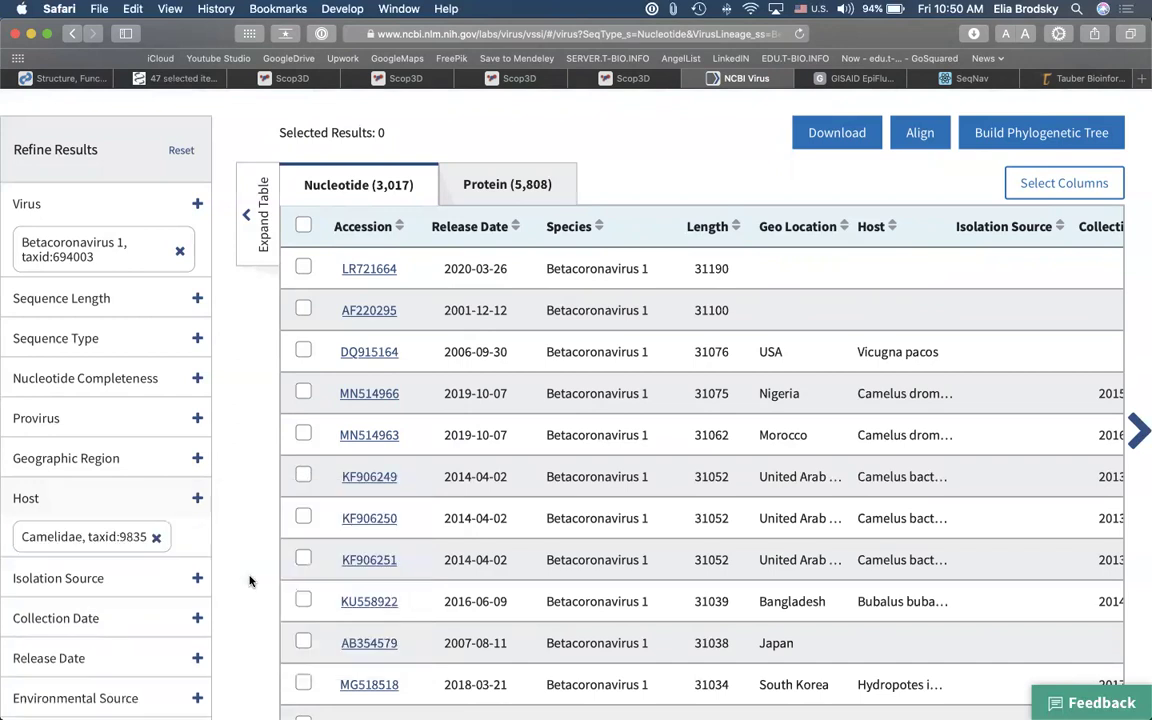
# Step: Search the hosts for human and add Homo sapiens (human), taxid:9606 to the host filter
pyautogui.click(197, 498)
pyautogui.click(160, 550)
pyautogui.write('hum')
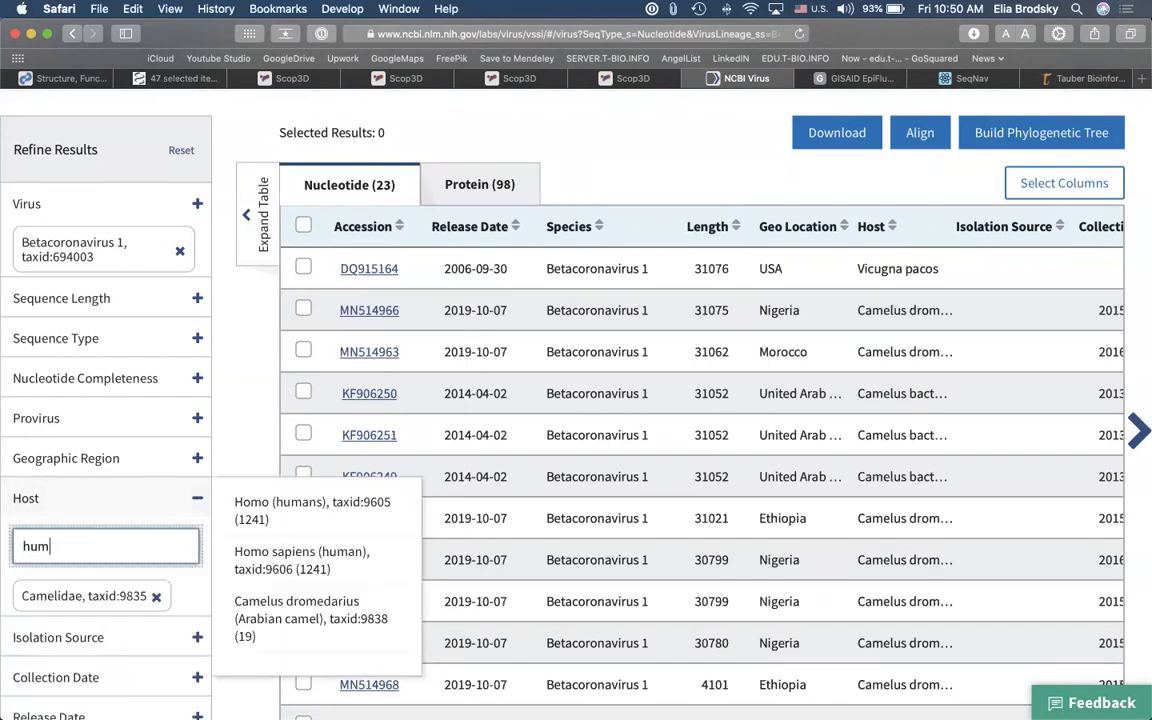
pyautogui.write('an')
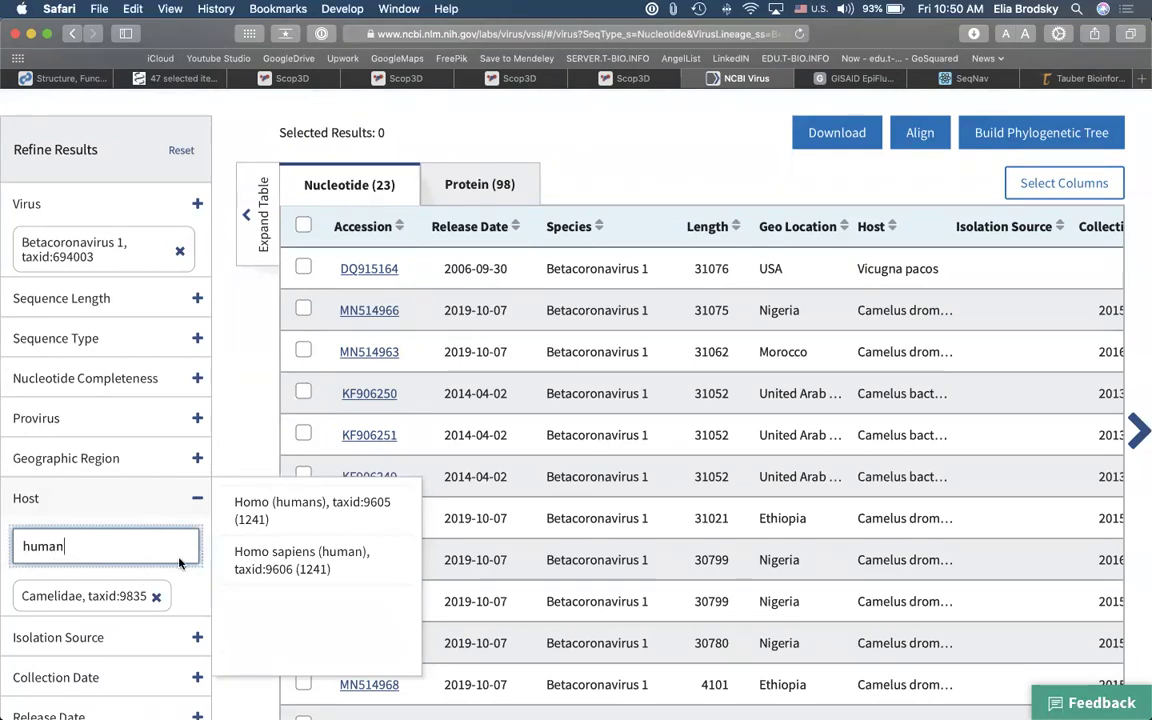
pyautogui.click(258, 552)
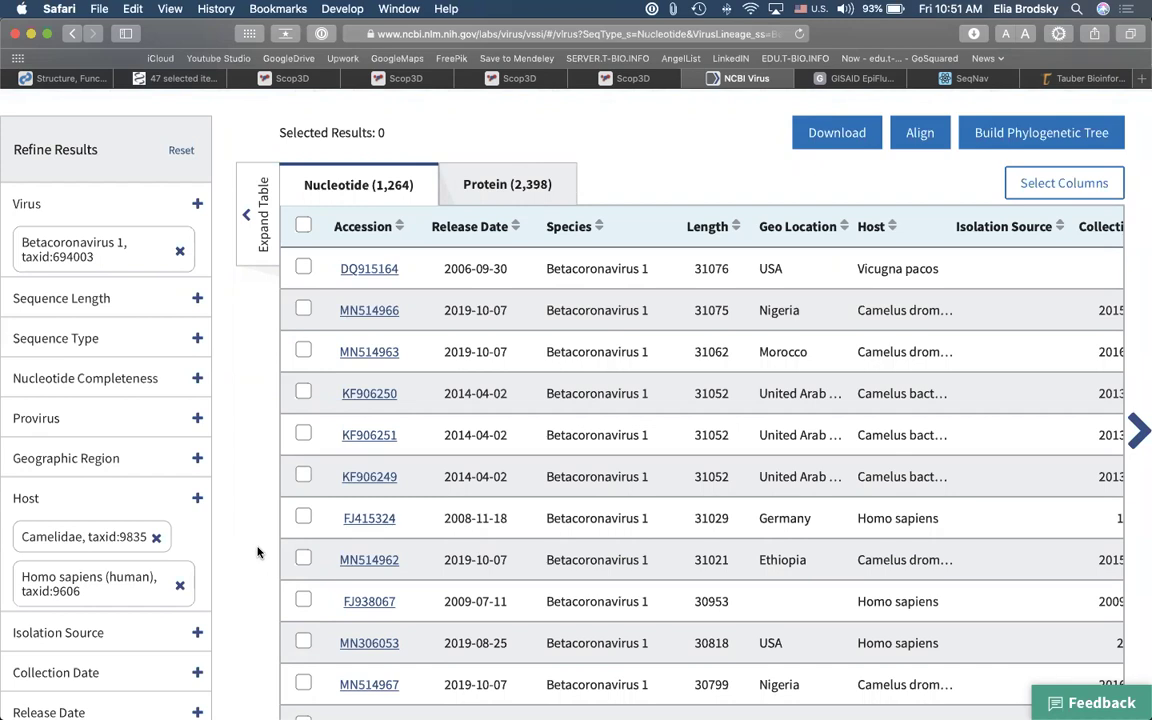
# Step: Search the hosts for bat and add Chiroptera (bats), taxid:9397 as the third host filter
pyautogui.click(197, 499)
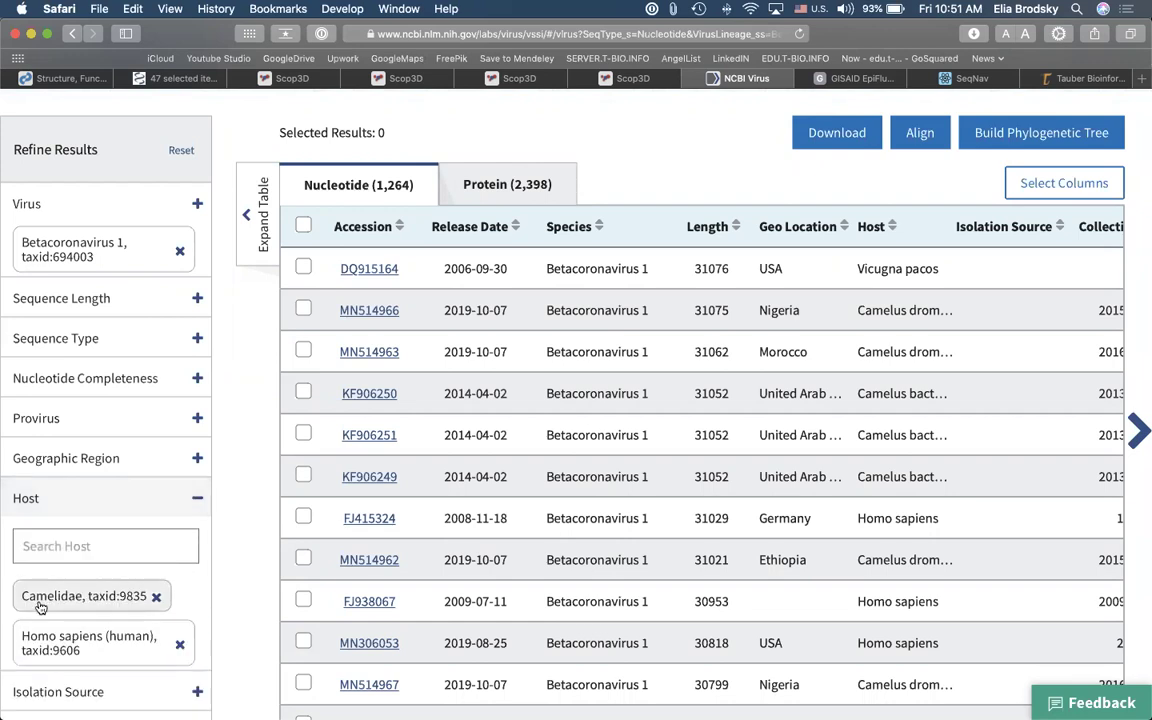
pyautogui.click(105, 544)
pyautogui.write('bat')
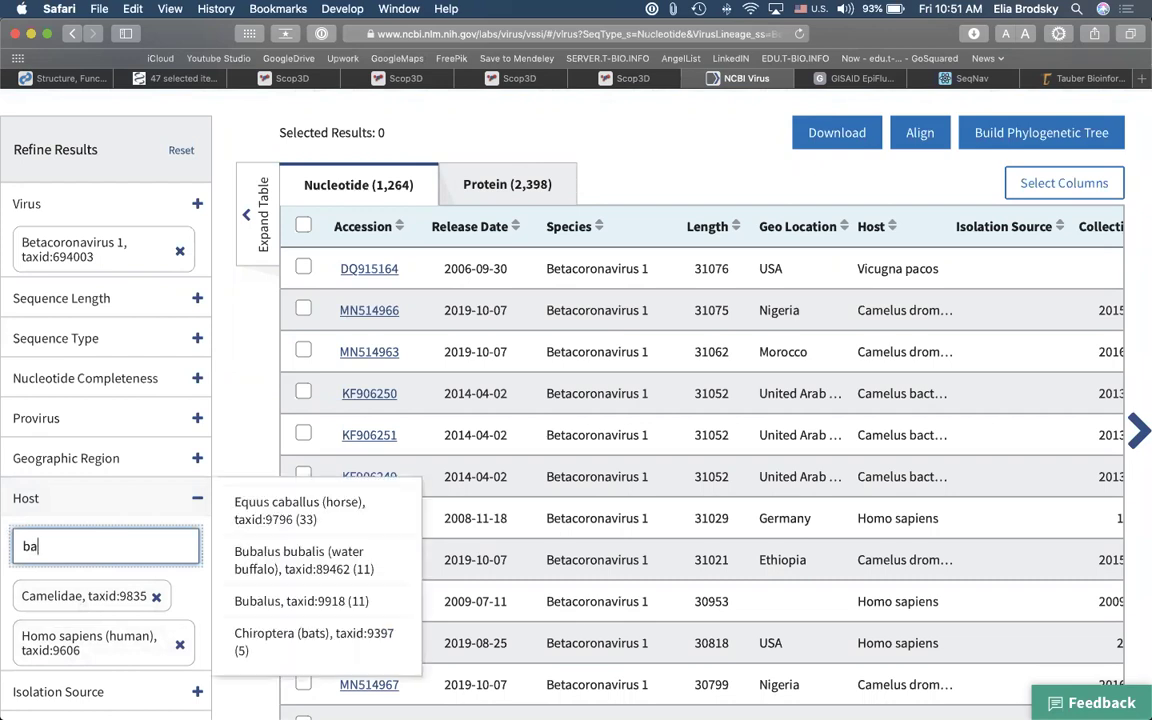
pyautogui.click(313, 505)
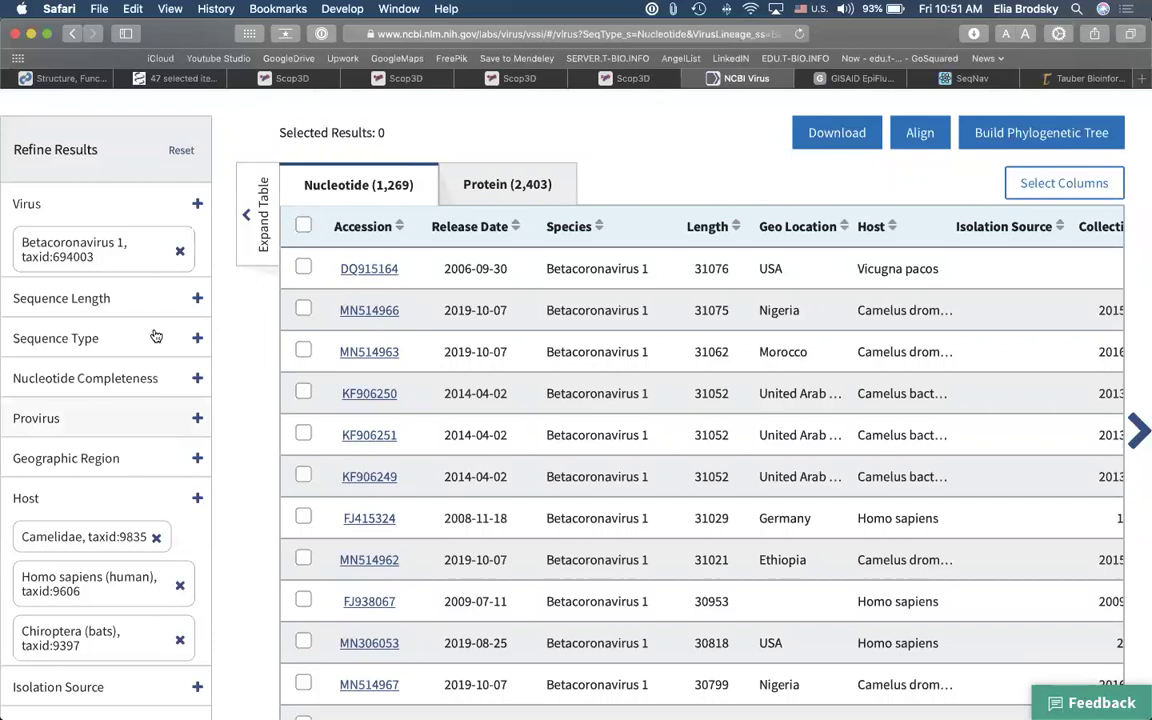
# Step: Restrict the results to sequences with complete nucleotide completeness
pyautogui.click(196, 304)
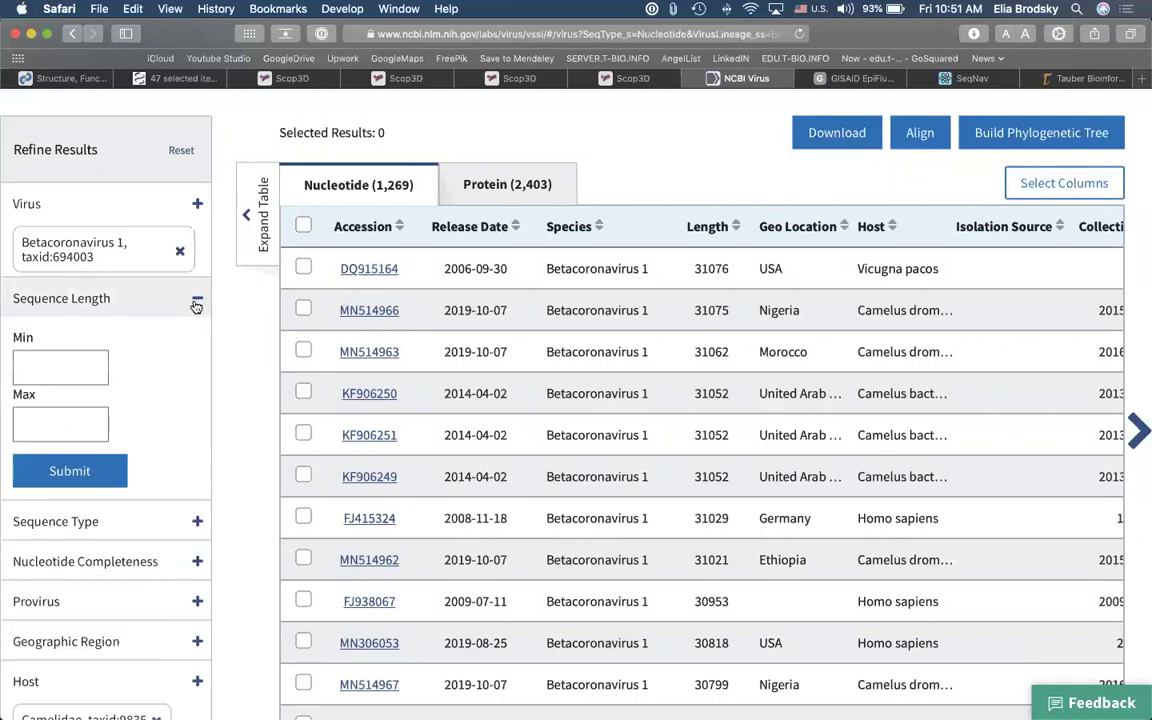
pyautogui.click(196, 304)
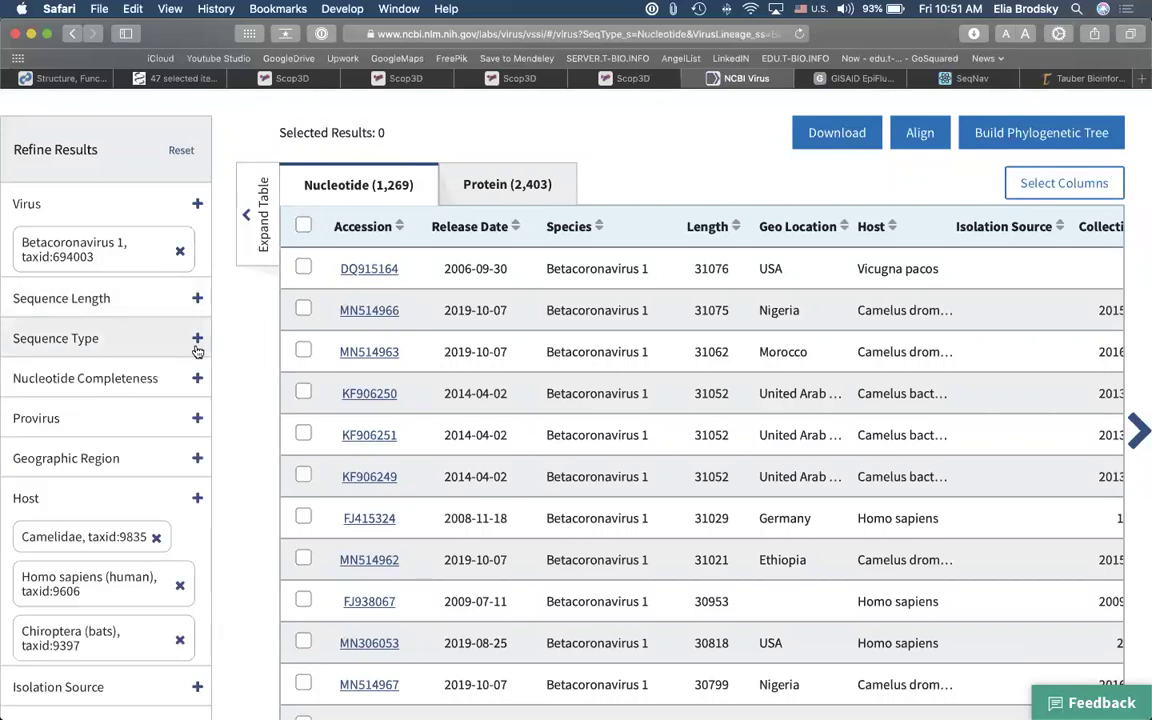
pyautogui.click(197, 385)
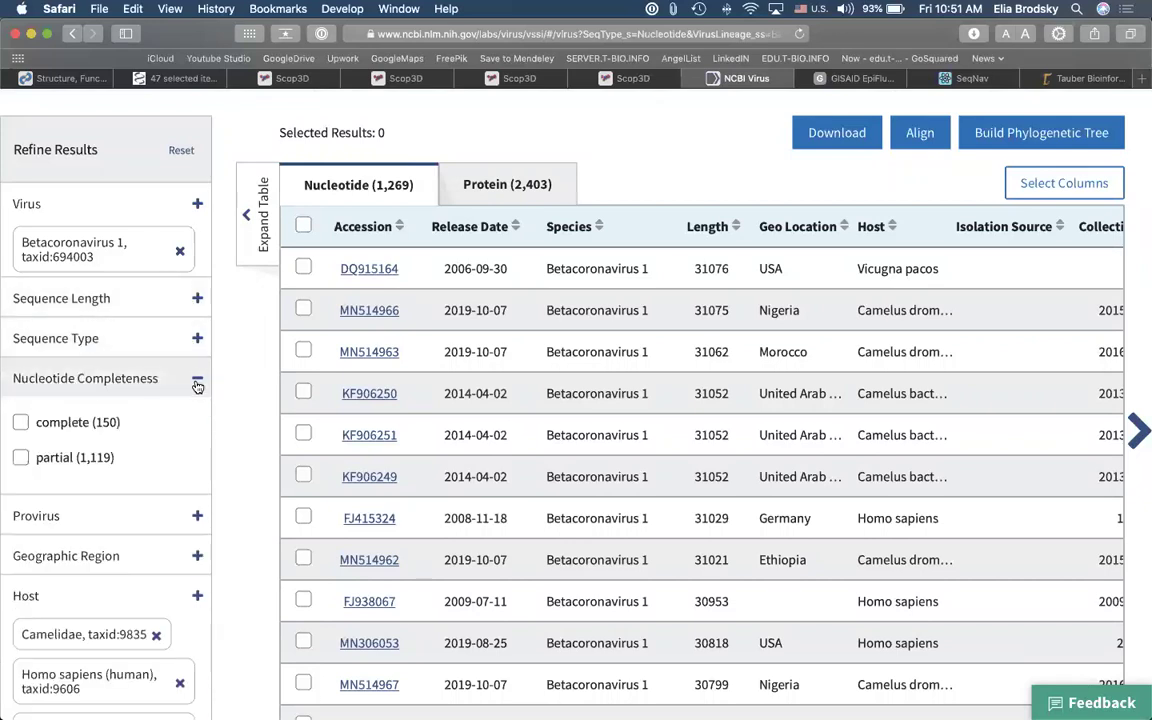
pyautogui.click(21, 424)
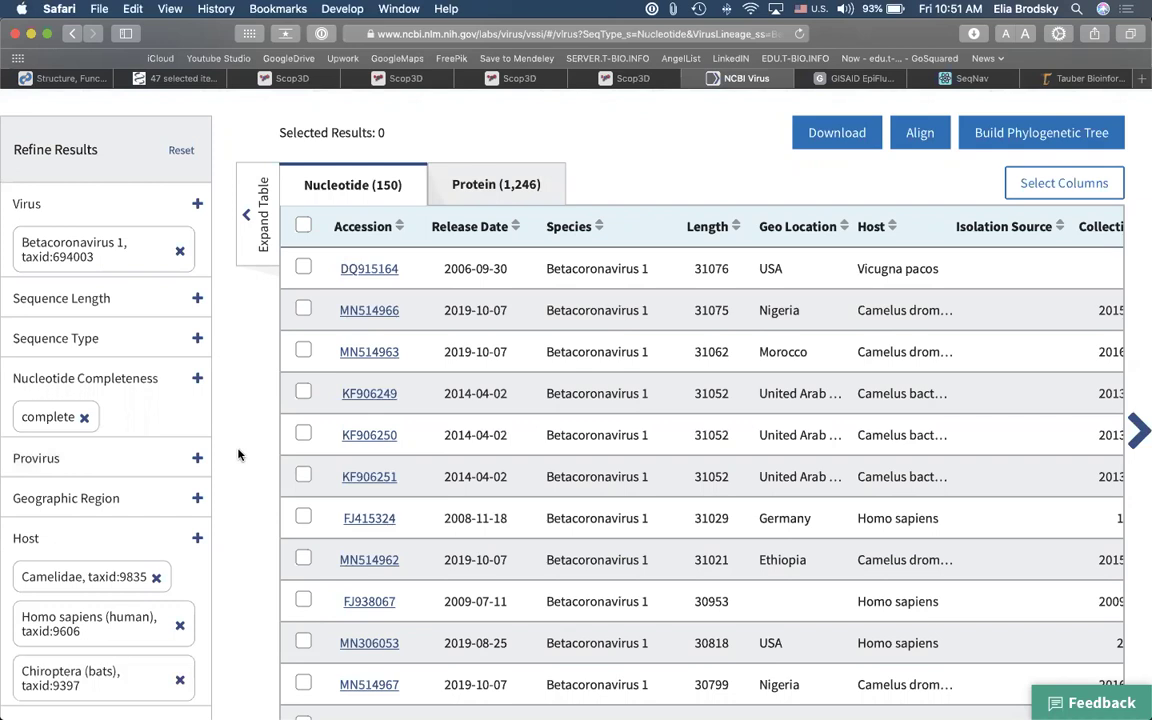
# Step: Filter the results by collection date, entering 2003 as the start and keeping the preset end date
pyautogui.scroll(-3, 238, 455)
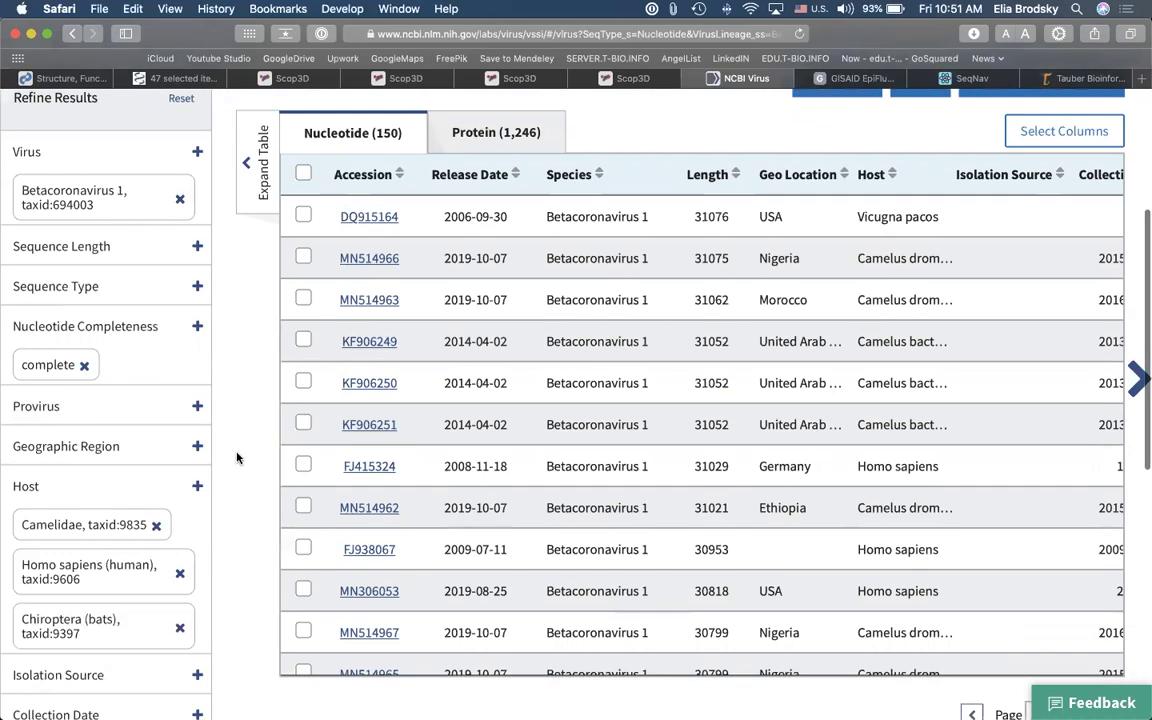
pyautogui.scroll(-2, 145, 525)
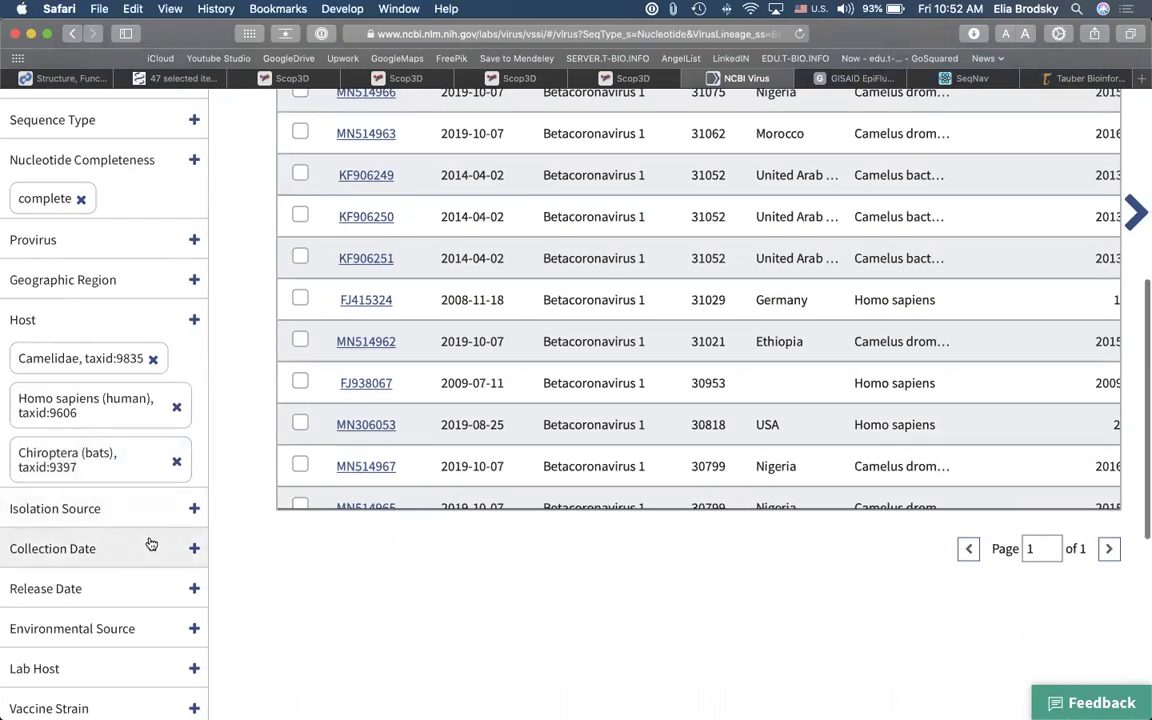
pyautogui.scroll(-1, 148, 530)
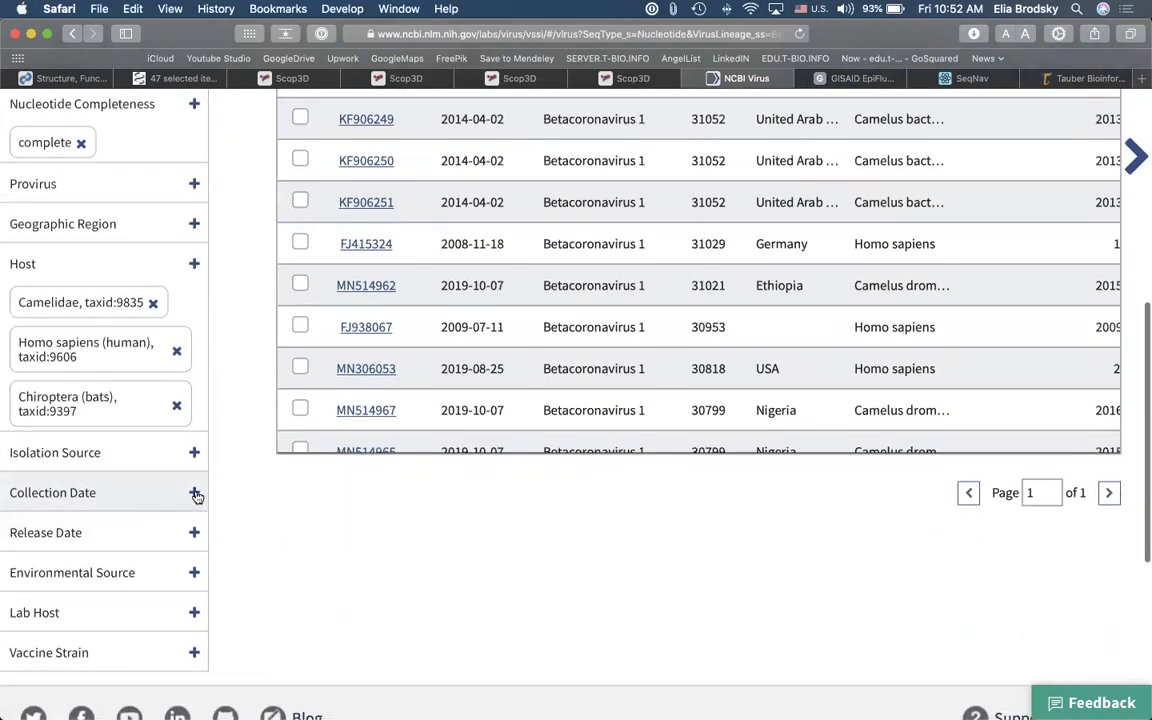
pyautogui.click(195, 494)
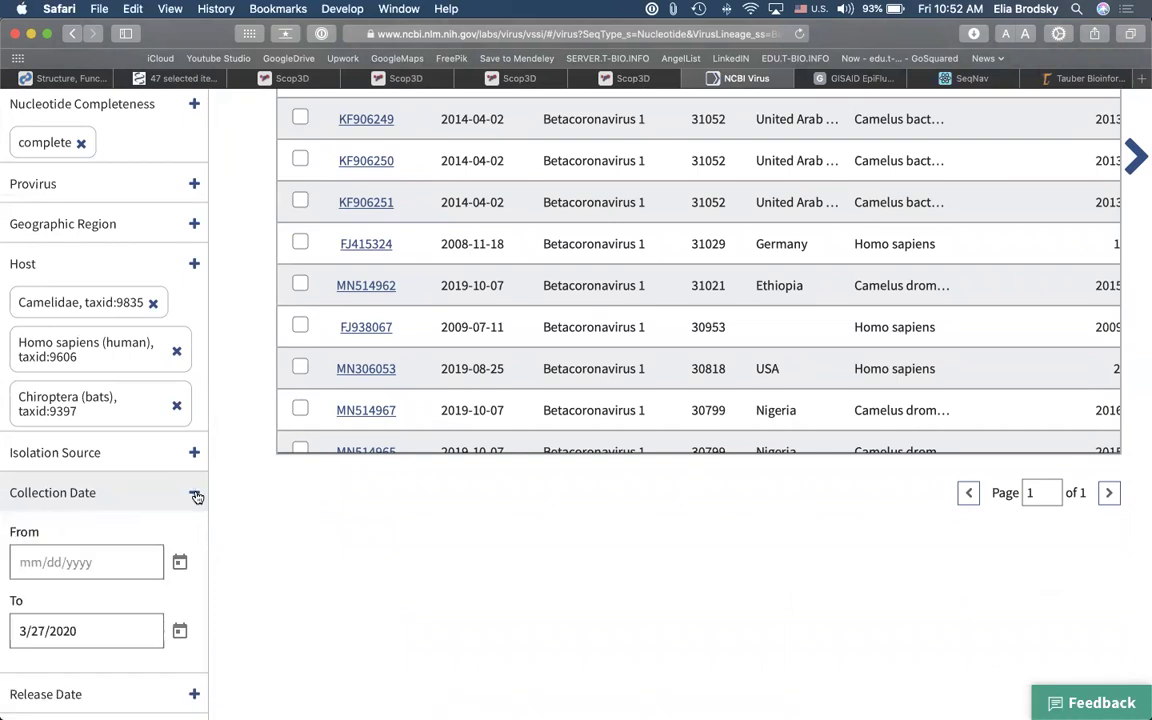
pyautogui.click(51, 564)
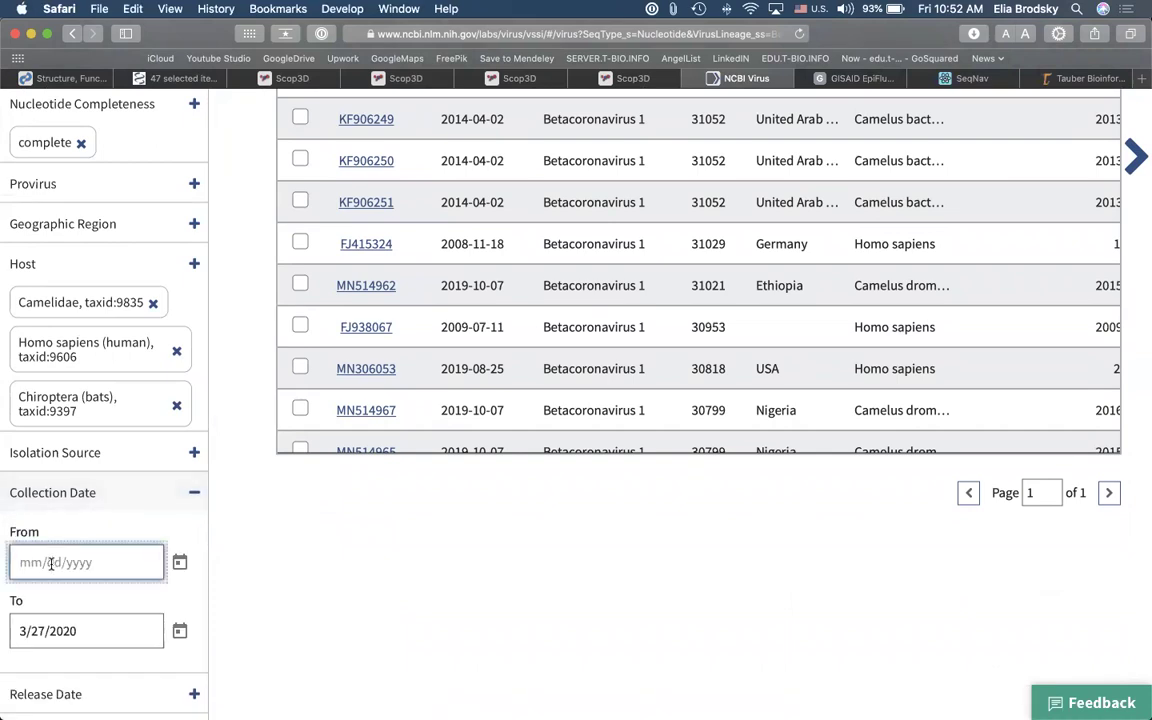
pyautogui.write('2003')
pyautogui.press('Return')
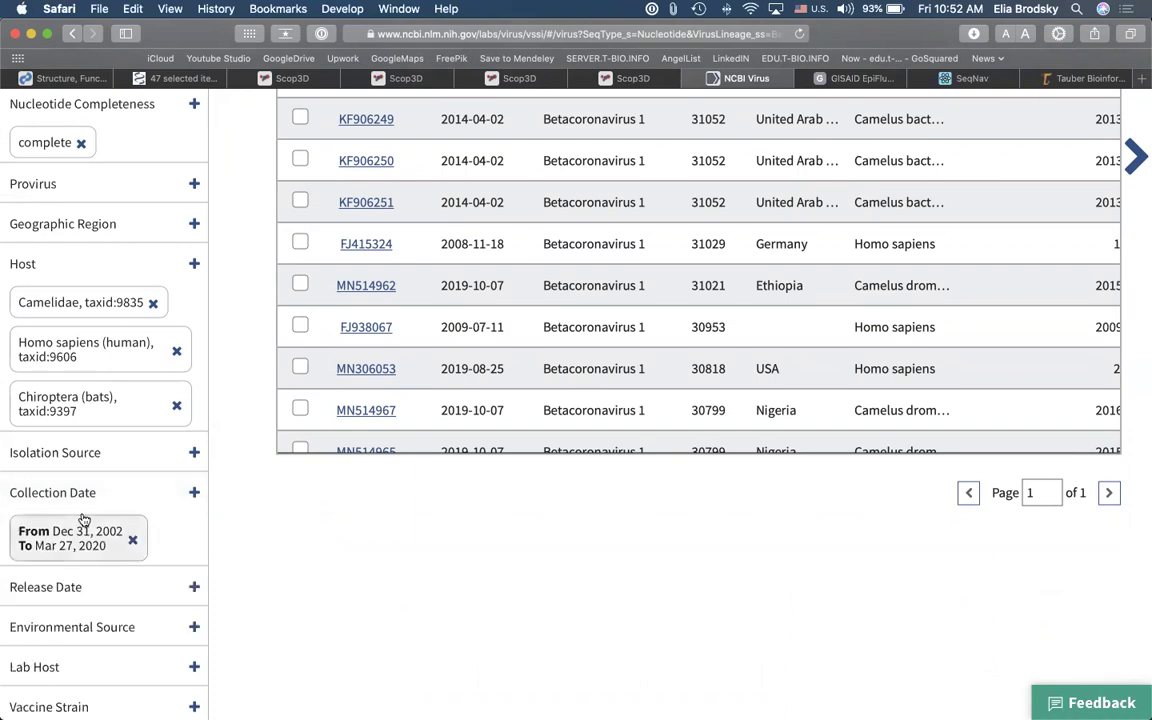
# Step: Limit the geographic region of the filtered results to North America
pyautogui.scroll(8, 236, 529)
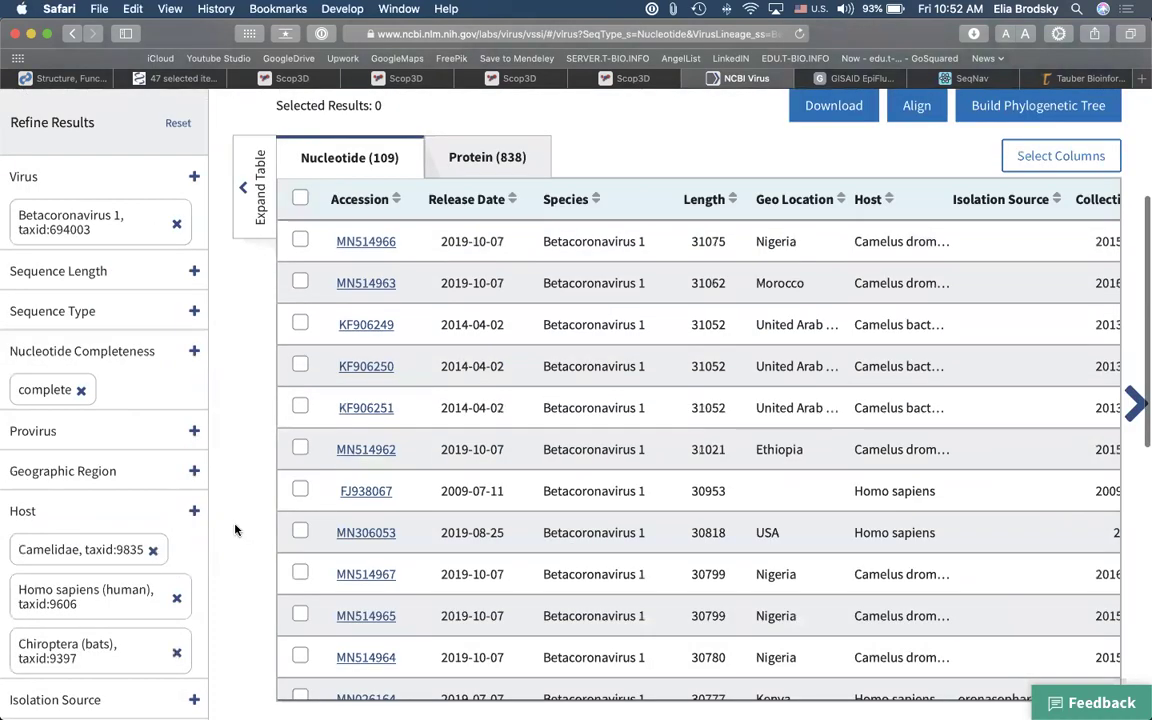
pyautogui.scroll(-2, 236, 529)
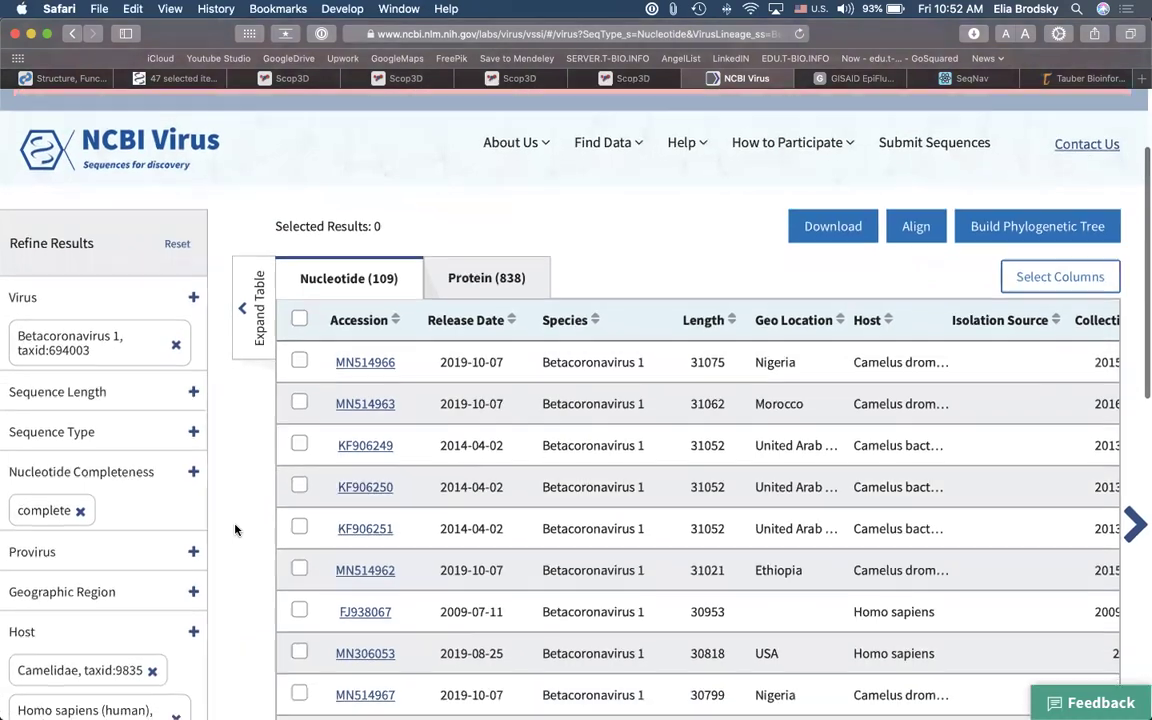
pyautogui.scroll(-1, 236, 529)
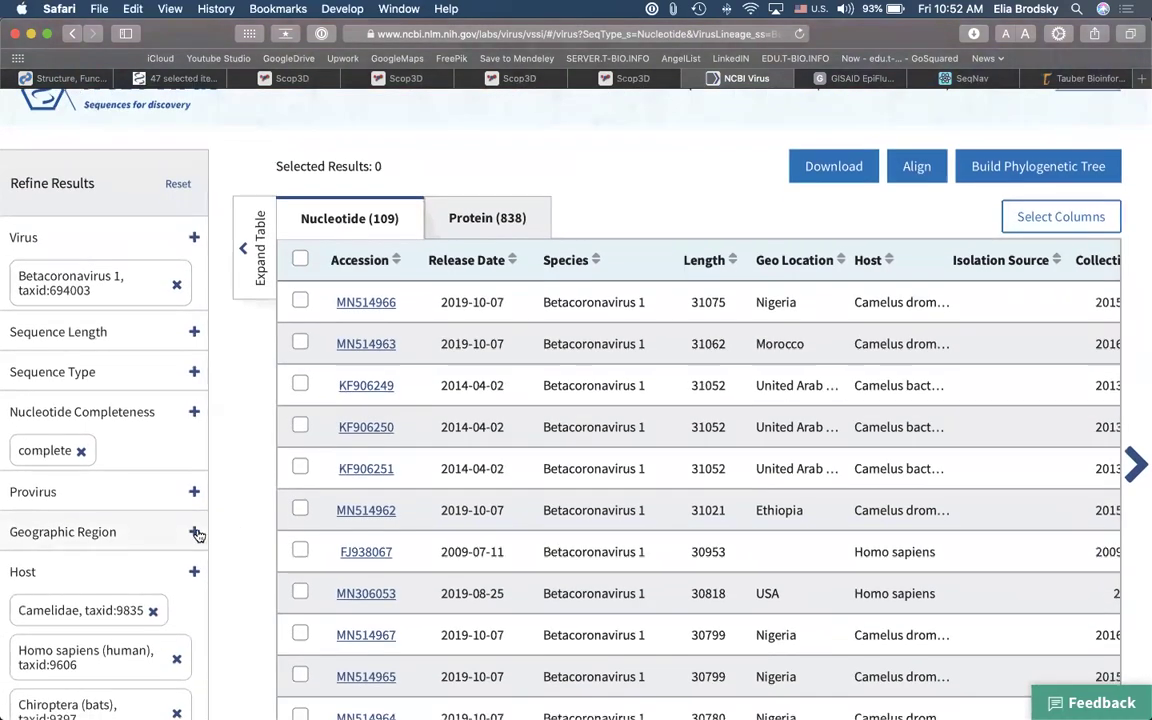
pyautogui.click(194, 531)
pyautogui.scroll(-2, 237, 560)
pyautogui.scroll(-1, 237, 560)
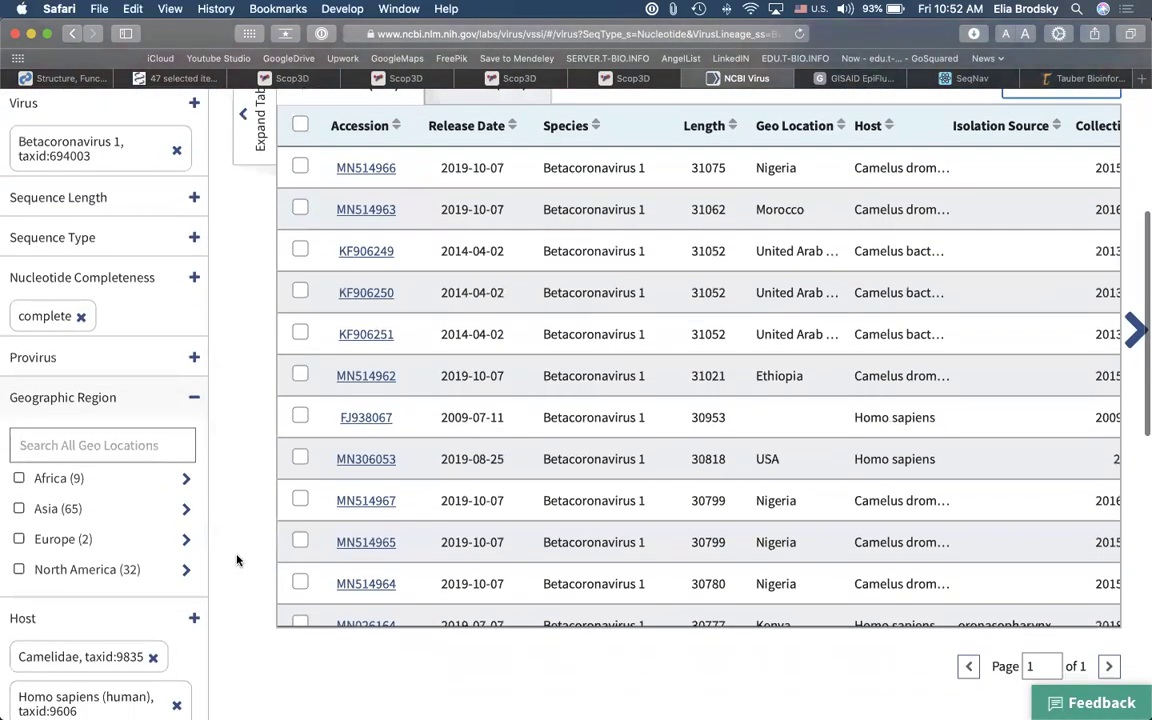
pyautogui.click(19, 569)
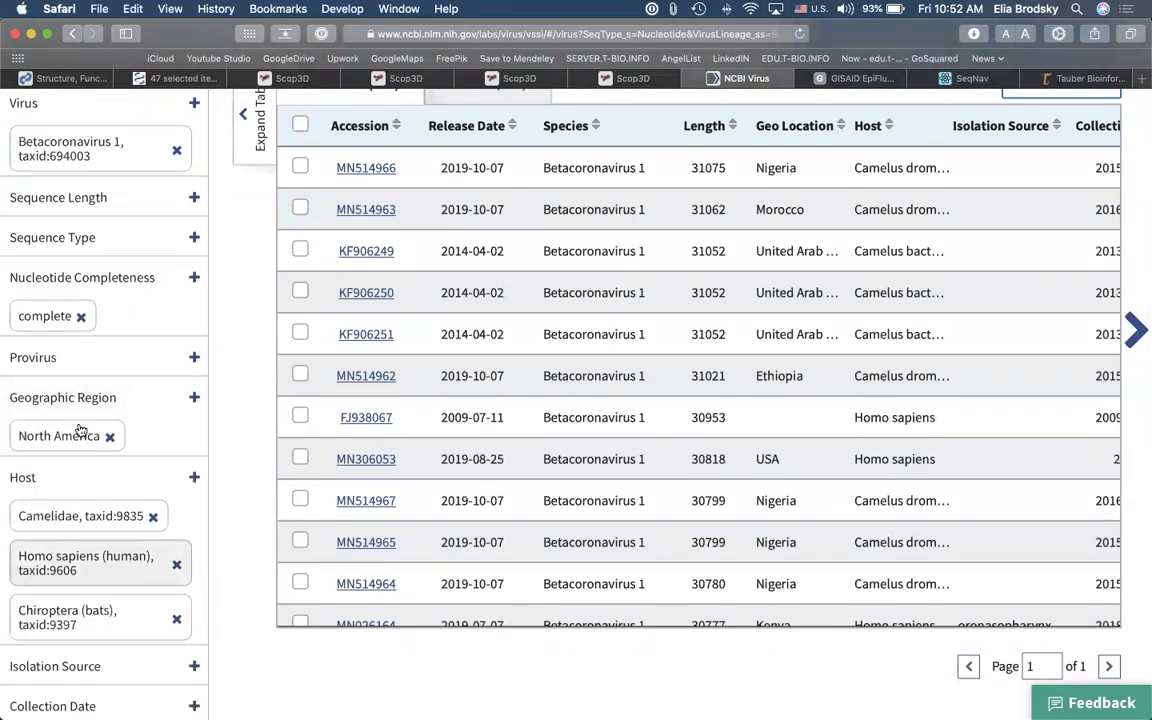
# Step: Look through the North American sequences and add Asia as a second geographic region in the filter
pyautogui.scroll(3, 224, 457)
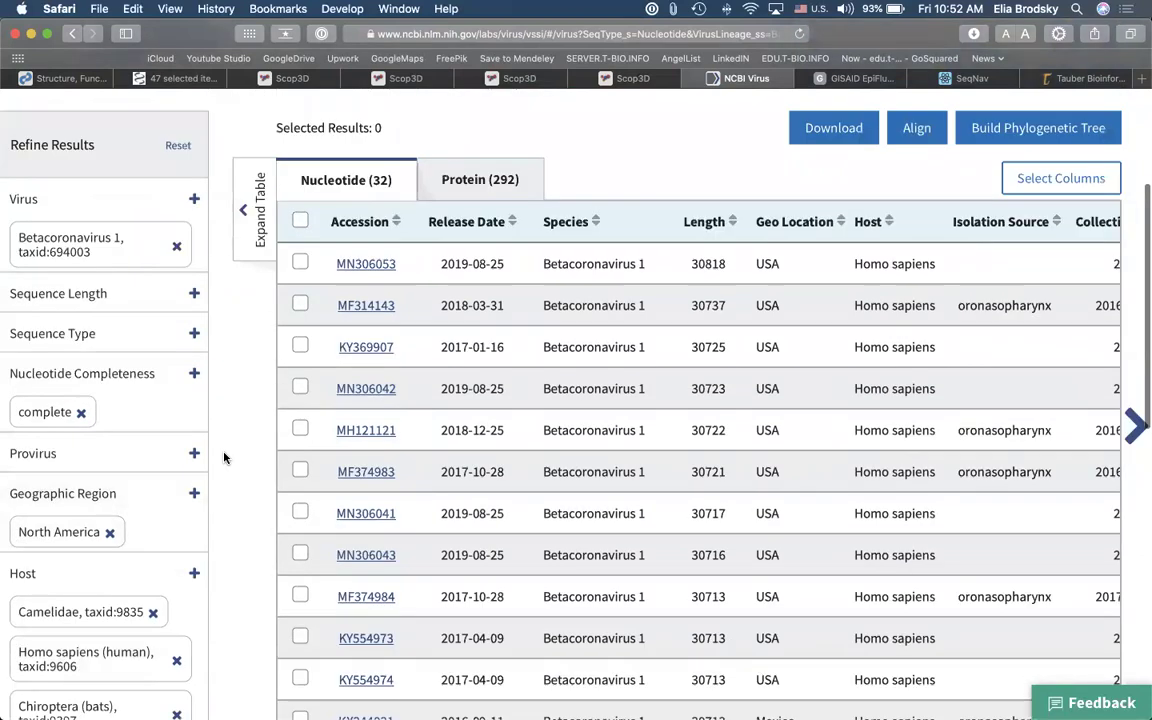
pyautogui.scroll(-2, 224, 457)
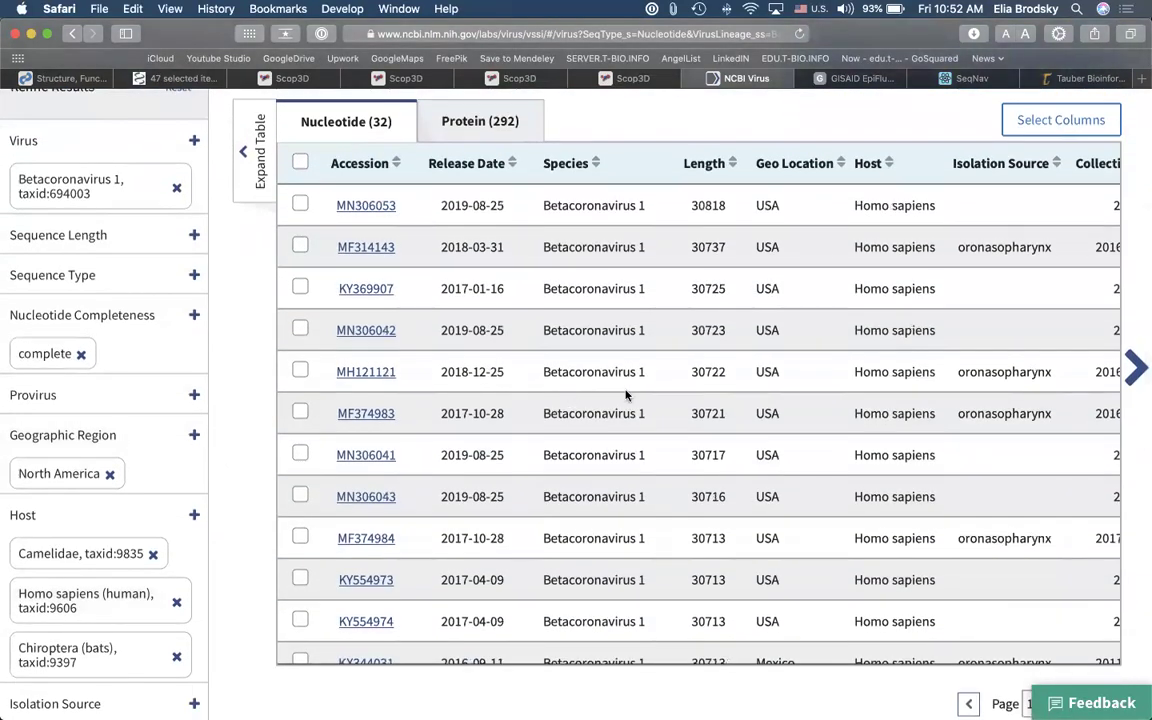
pyautogui.scroll(-5, 627, 395)
pyautogui.scroll(-10, 625, 395)
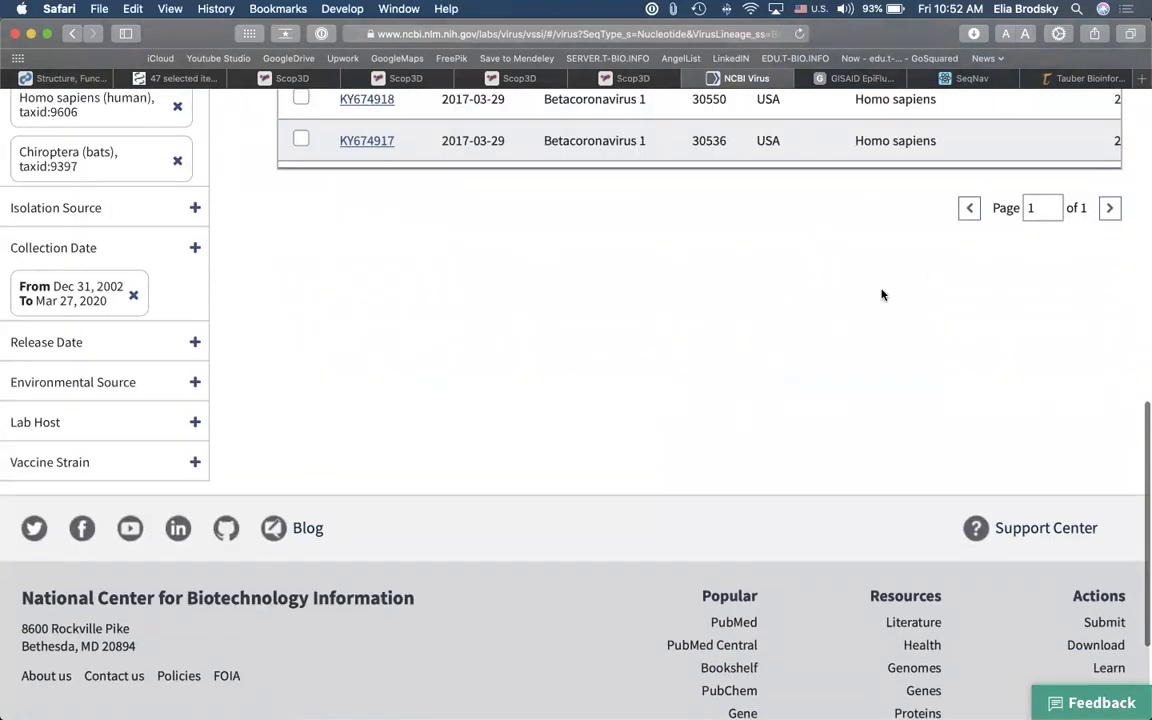
pyautogui.scroll(10, 882, 293)
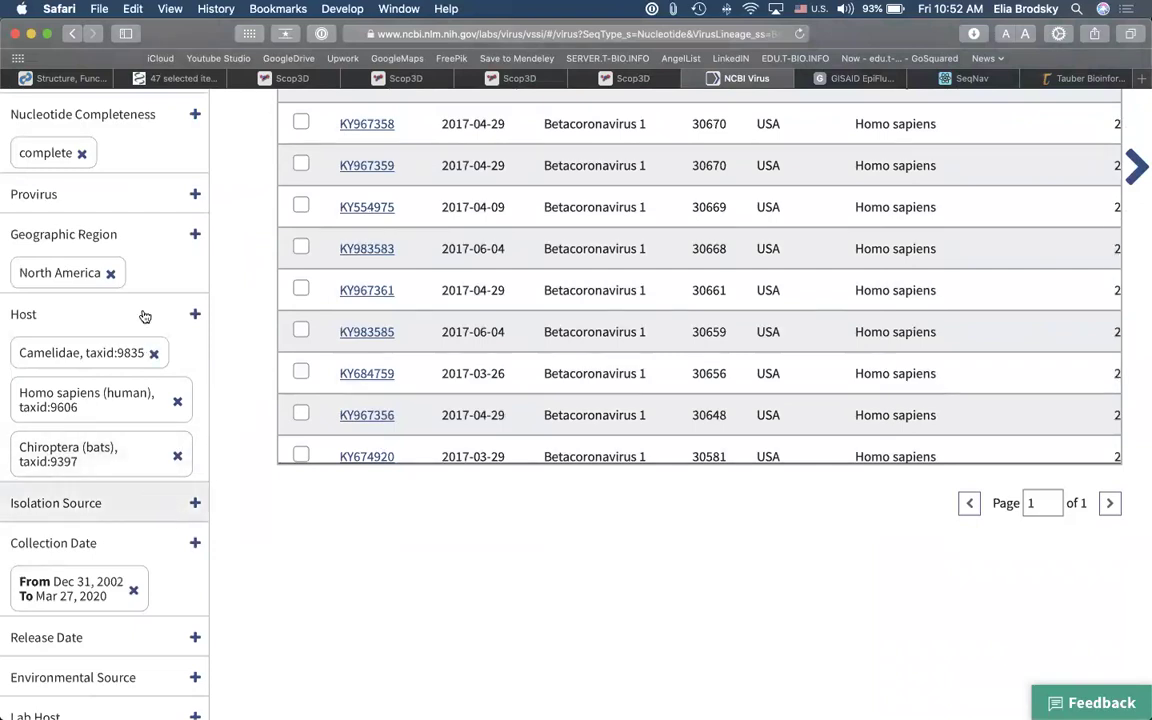
pyautogui.click(194, 234)
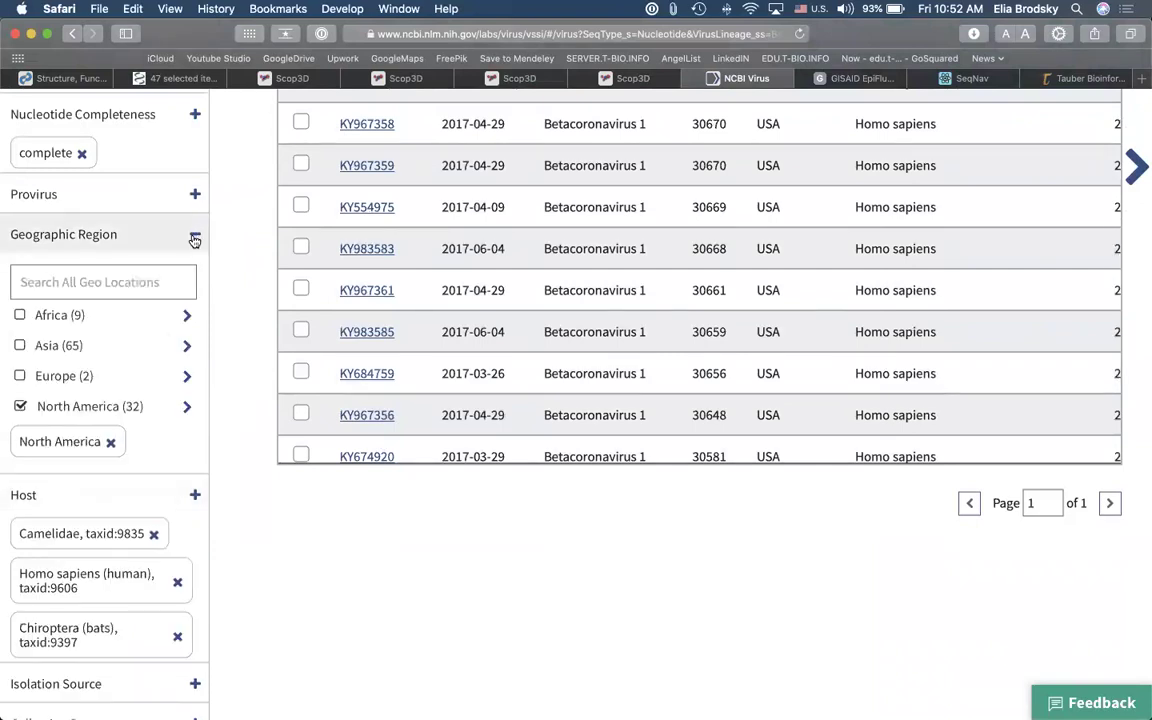
pyautogui.click(20, 346)
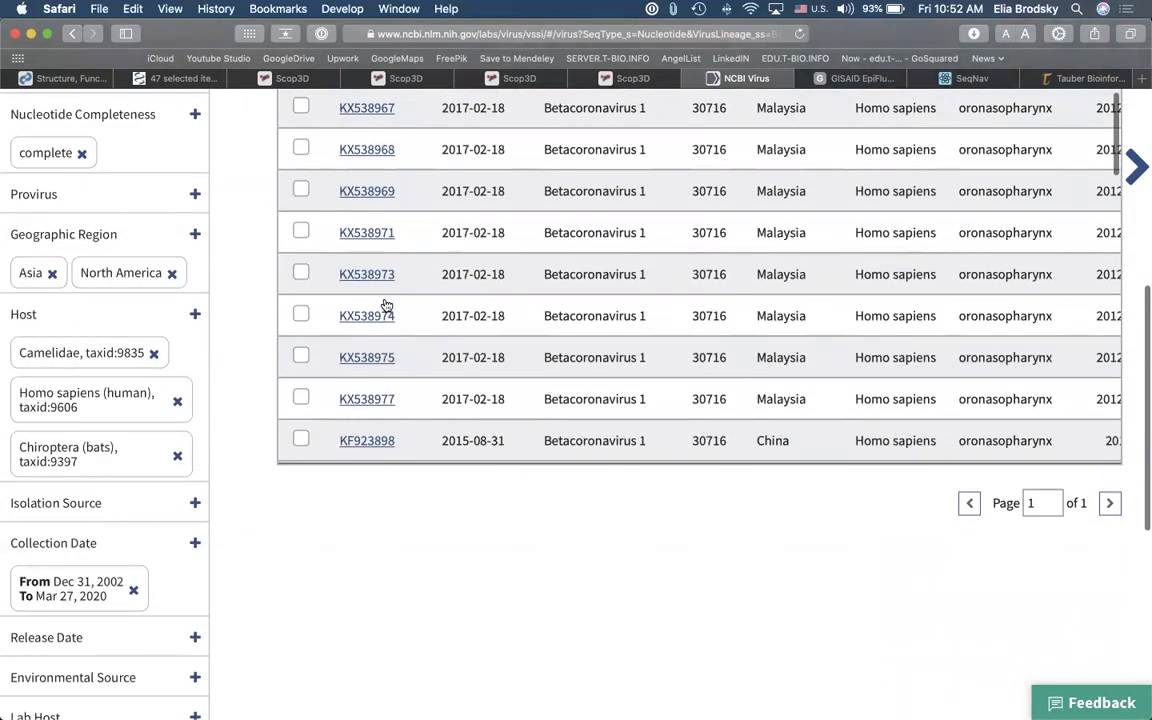
pyautogui.scroll(1, 386, 304)
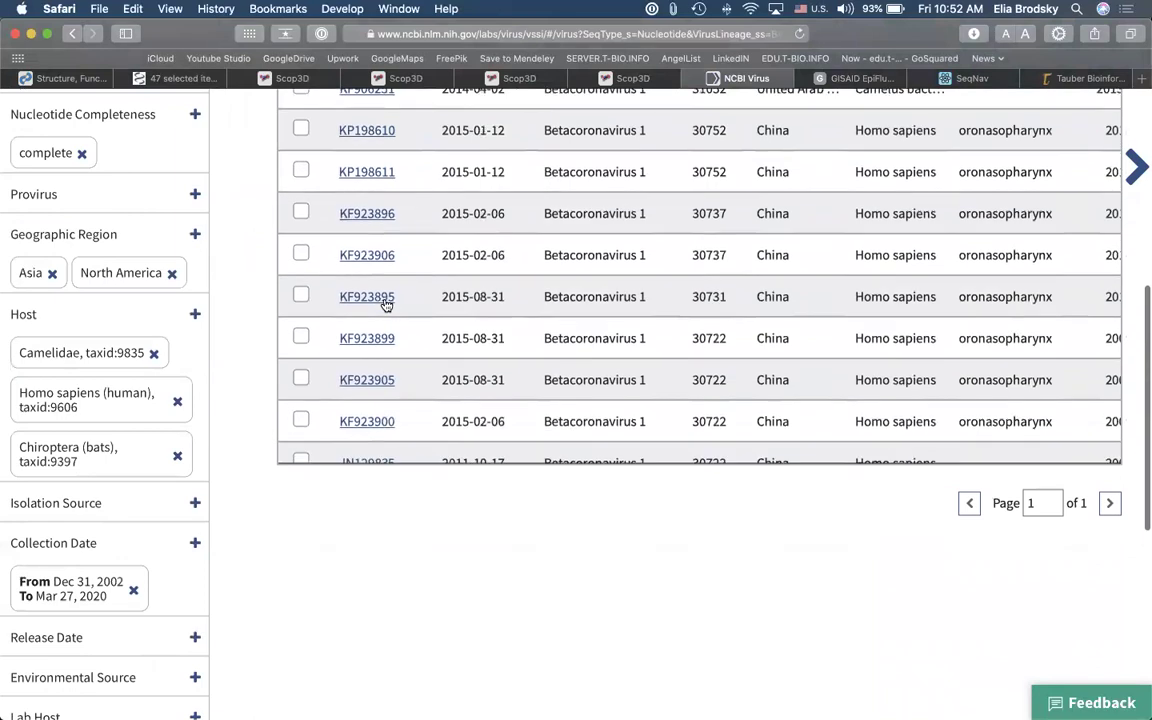
# Step: Add Africa to the geographic region filter alongside Asia and North America
pyautogui.scroll(-5, 386, 304)
pyautogui.scroll(-10, 386, 306)
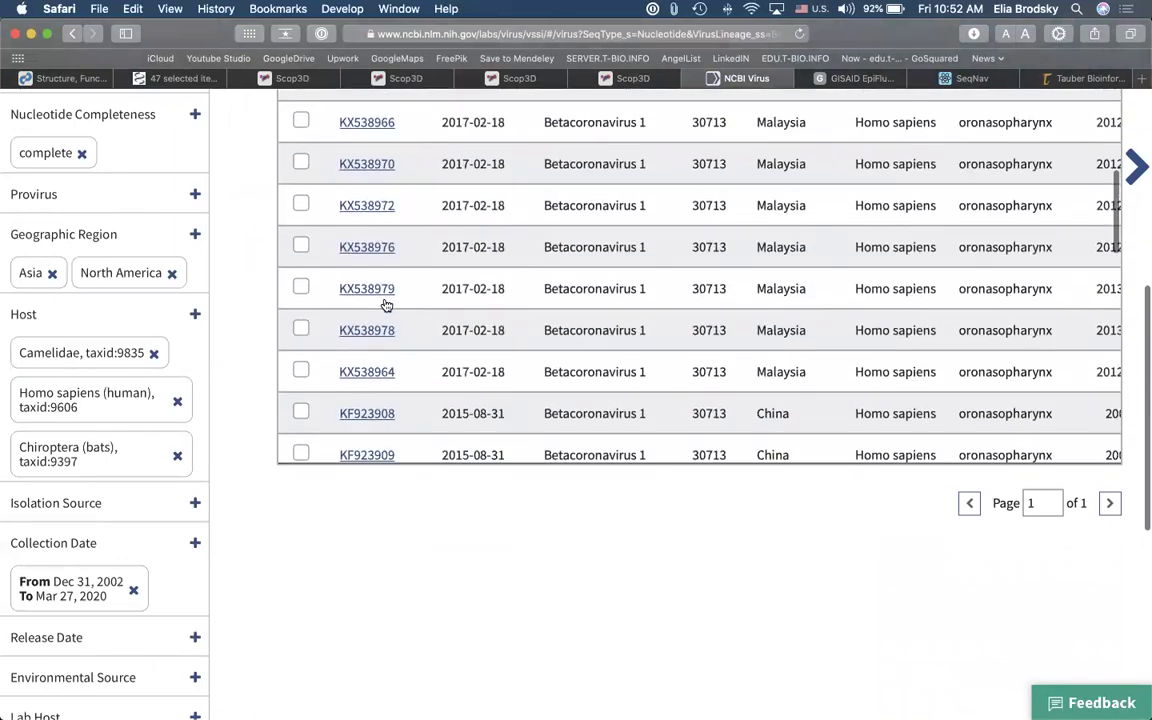
pyautogui.scroll(-10, 386, 306)
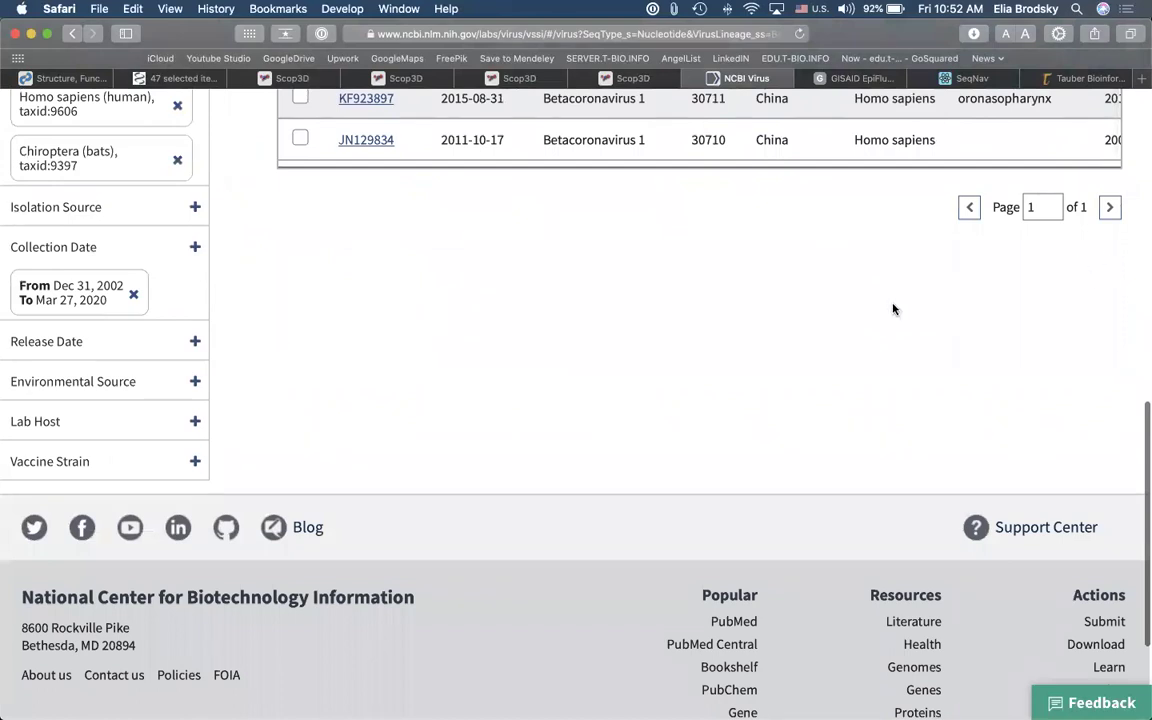
pyautogui.scroll(15, 892, 309)
pyautogui.scroll(-5, 776, 358)
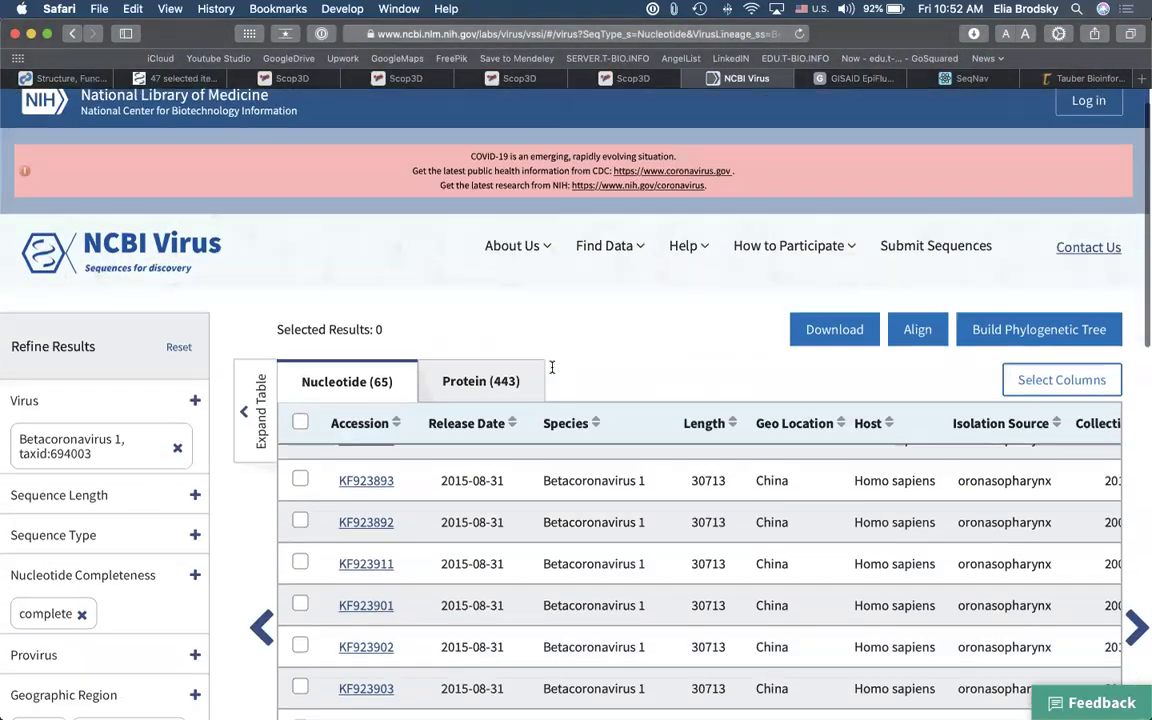
pyautogui.click(194, 479)
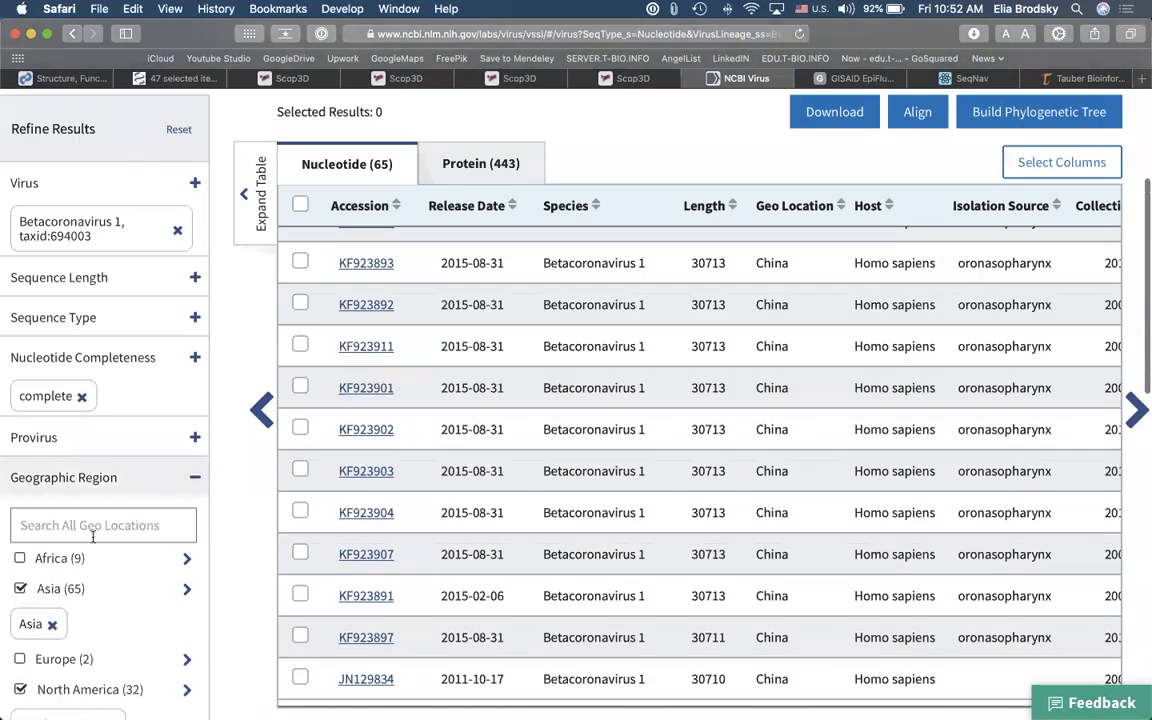
pyautogui.click(20, 559)
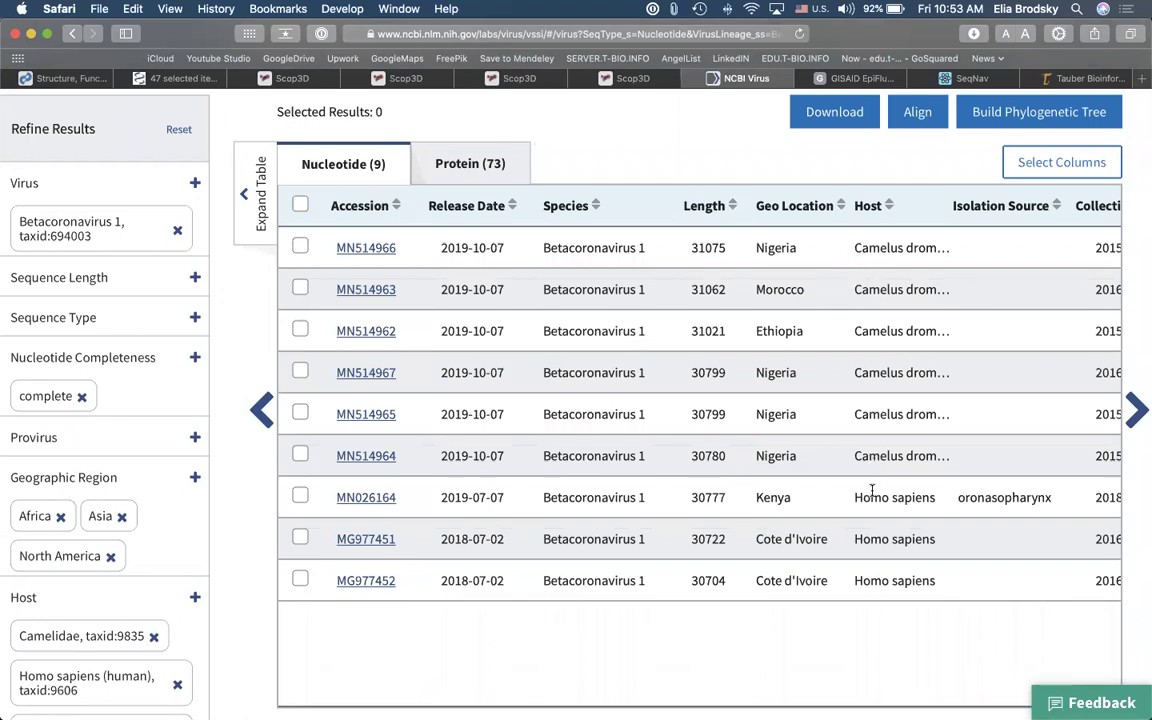
# Step: Look over the African sequences and remove the Camelidae host filter
pyautogui.scroll(3, 872, 492)
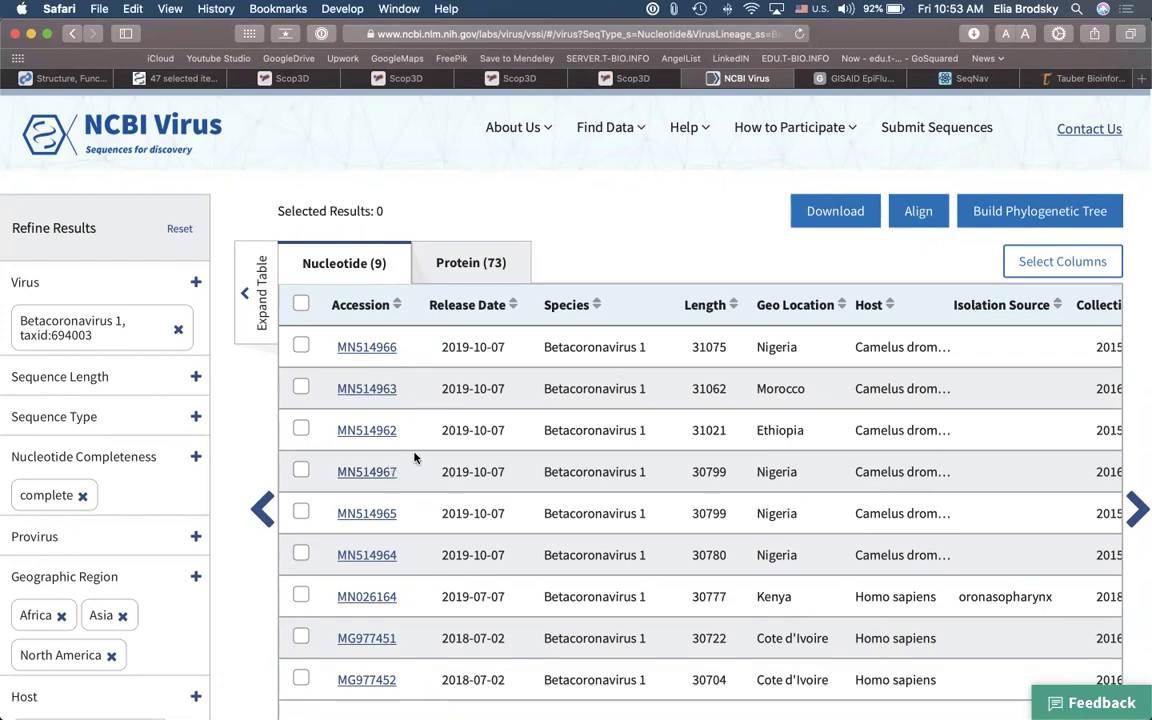
pyautogui.scroll(-5, 415, 458)
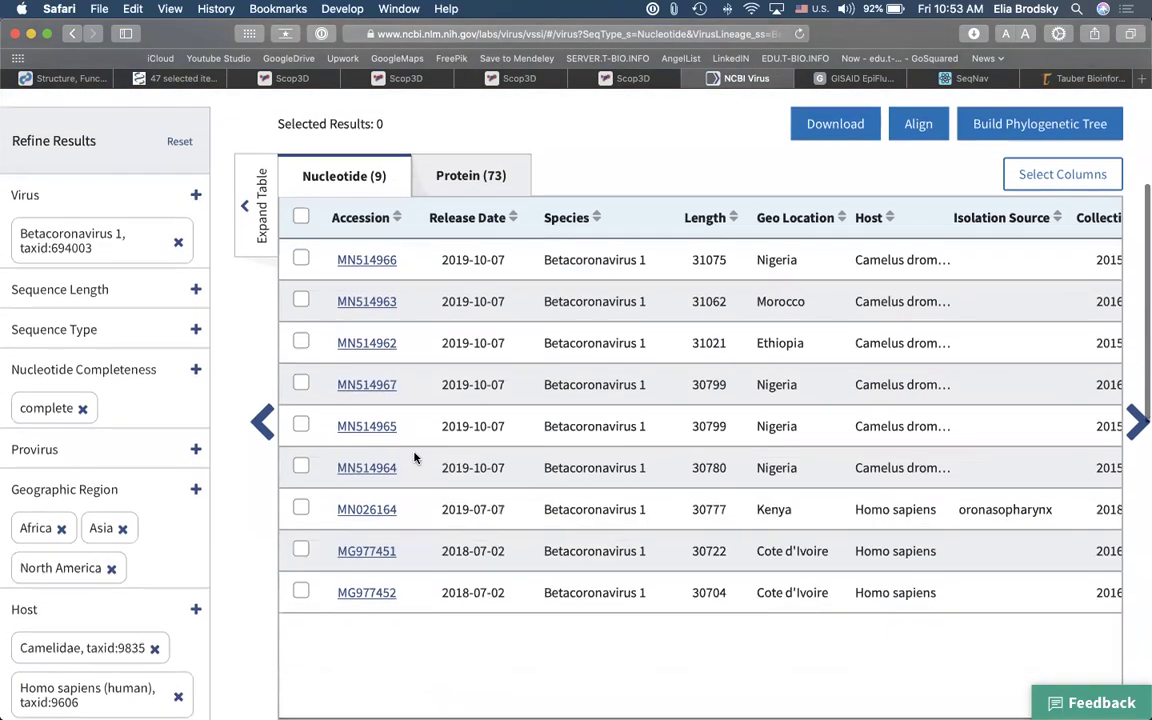
pyautogui.scroll(2, 415, 458)
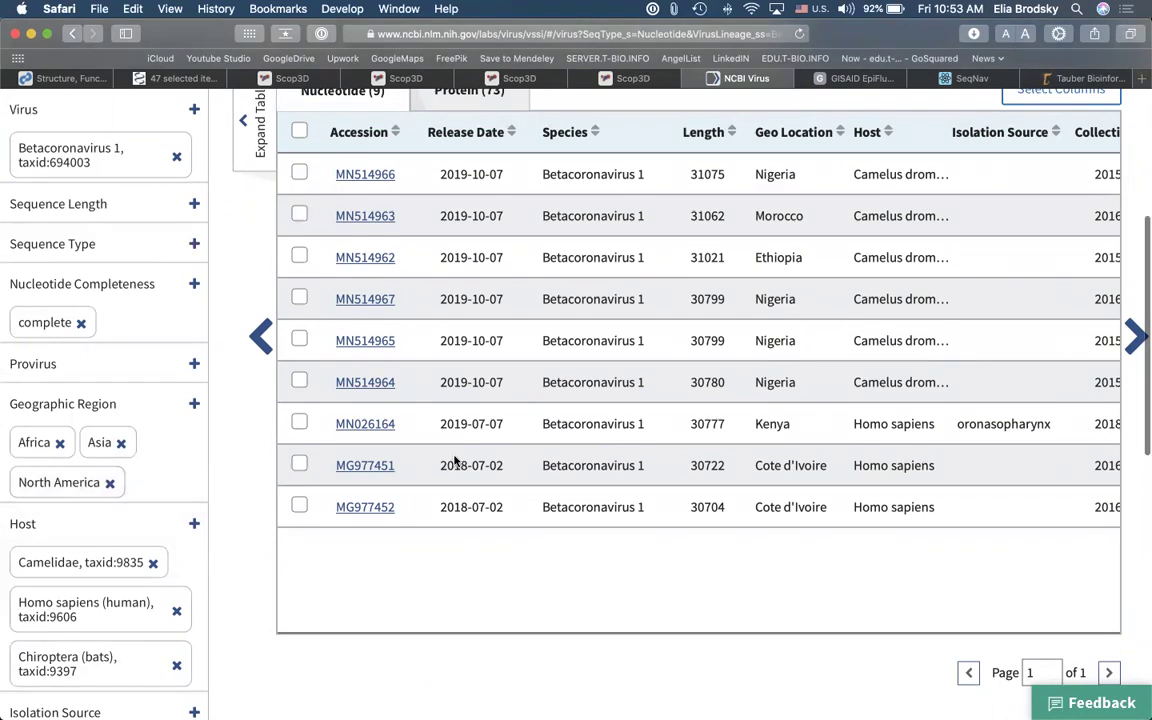
pyautogui.scroll(1, 489, 480)
pyautogui.scroll(-5, 262, 461)
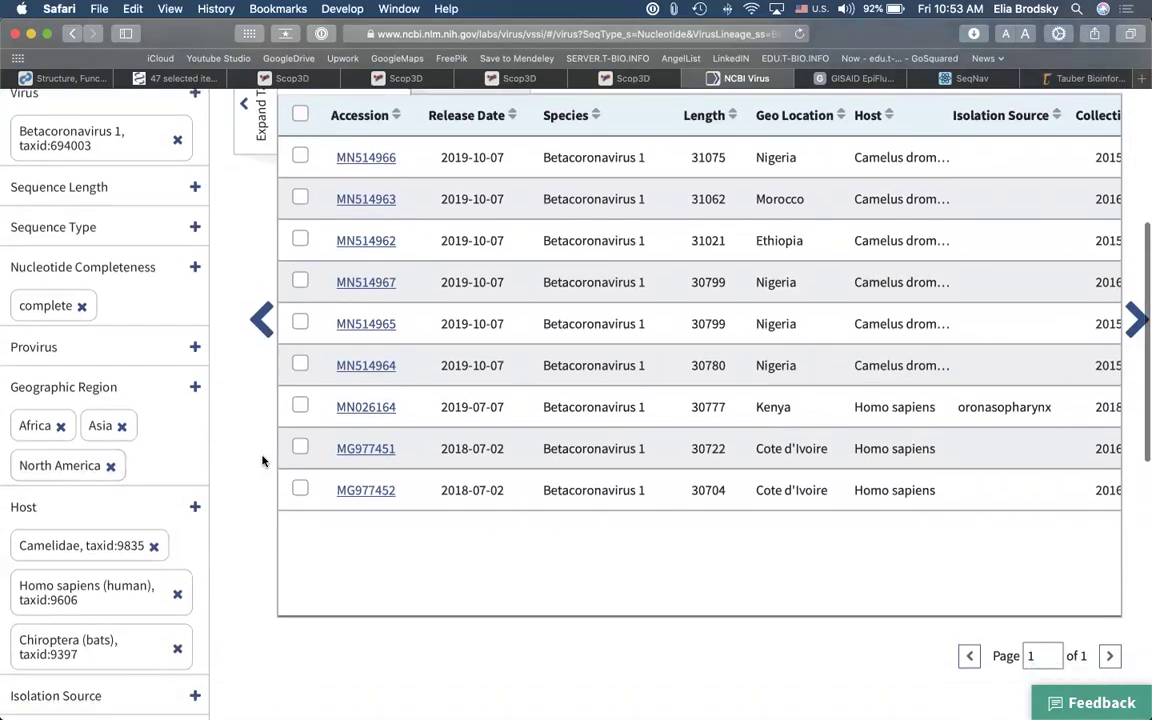
pyautogui.scroll(-2, 250, 480)
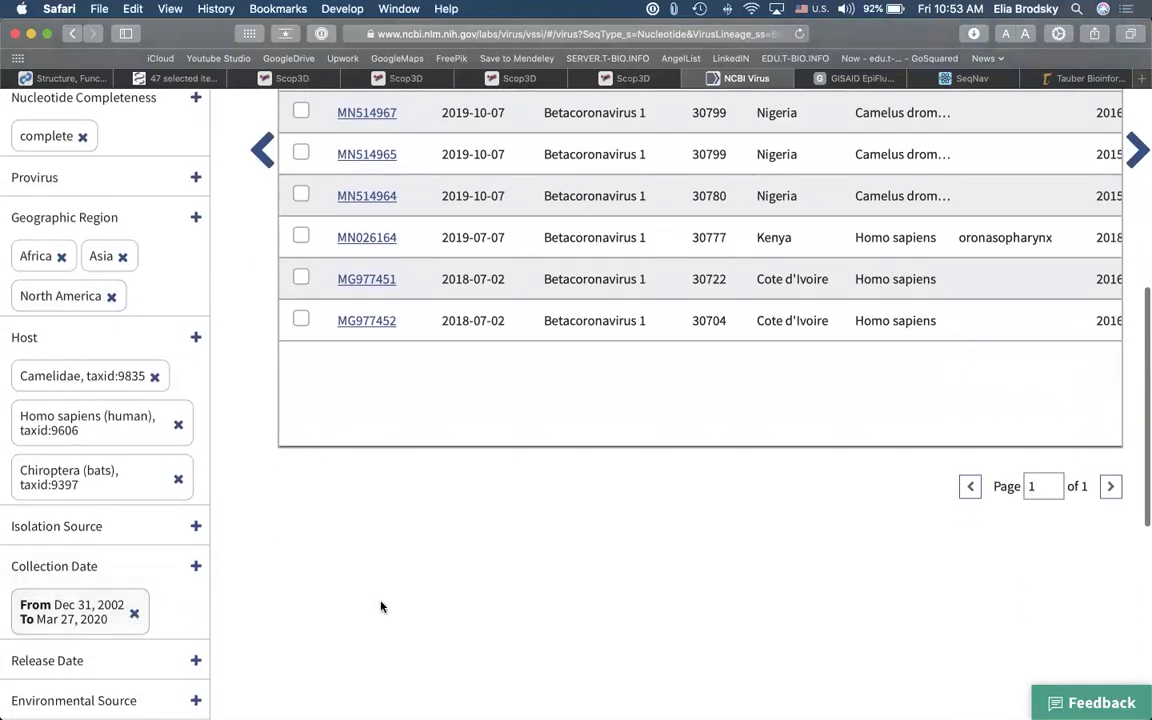
pyautogui.scroll(3, 380, 607)
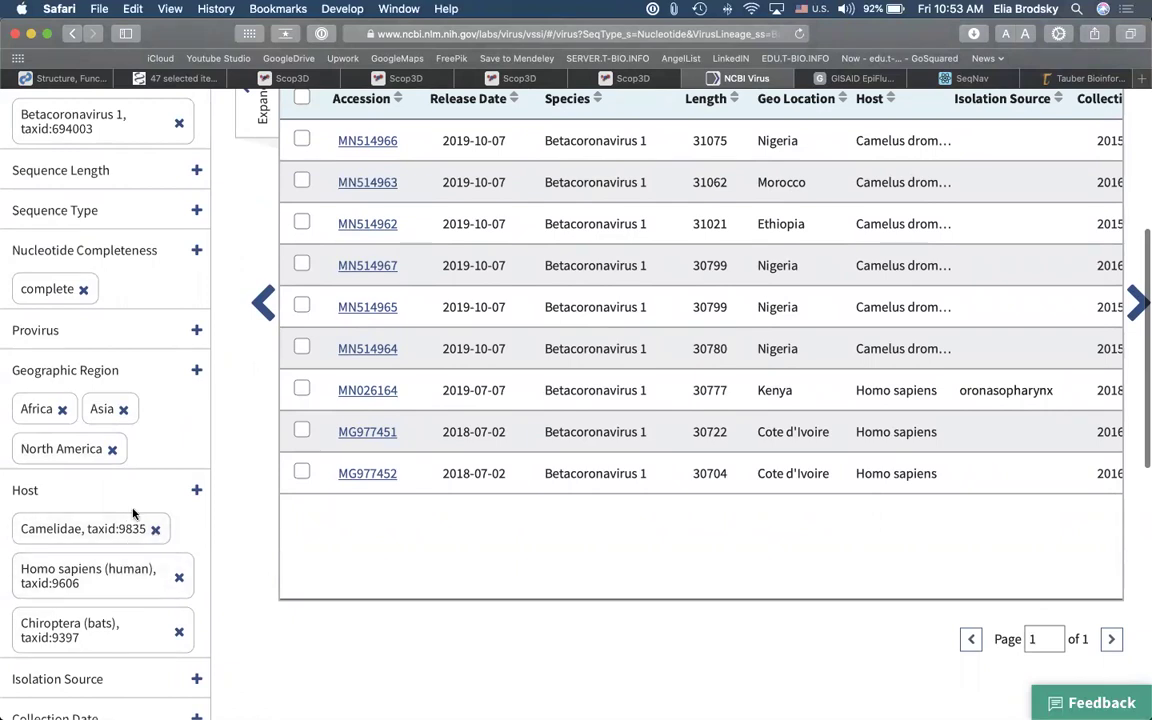
pyautogui.click(155, 529)
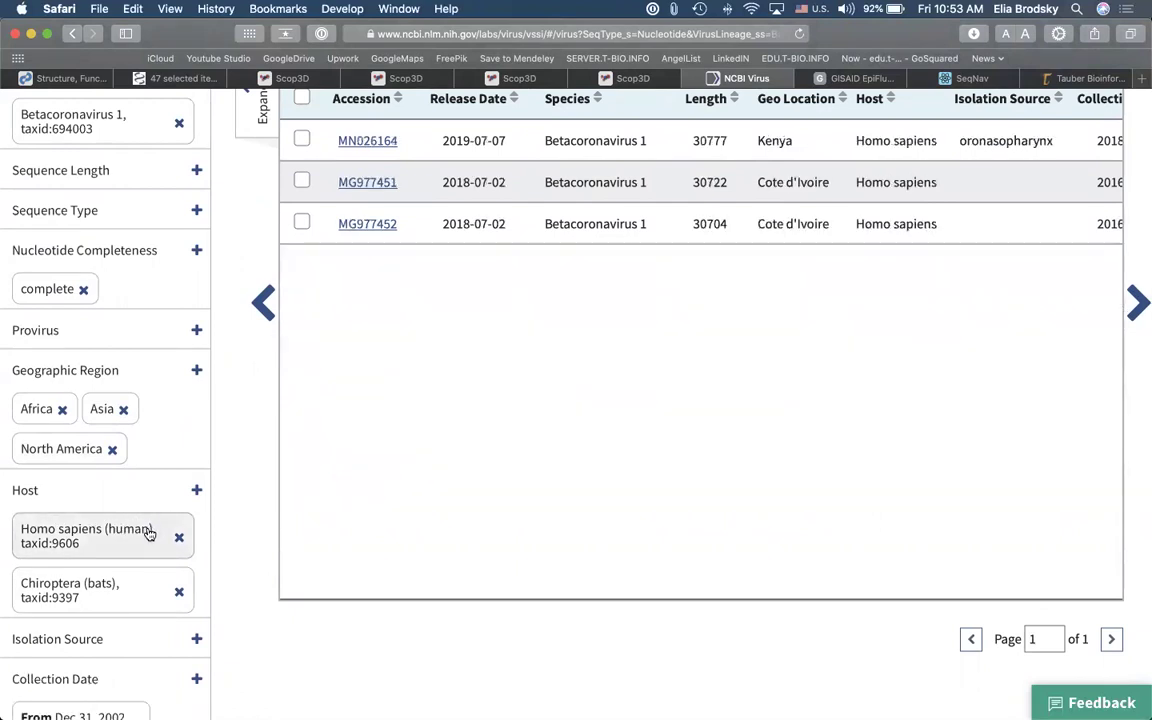
# Step: Clear the collection date range from the filters
pyautogui.scroll(5, 392, 512)
pyautogui.scroll(-3, 393, 514)
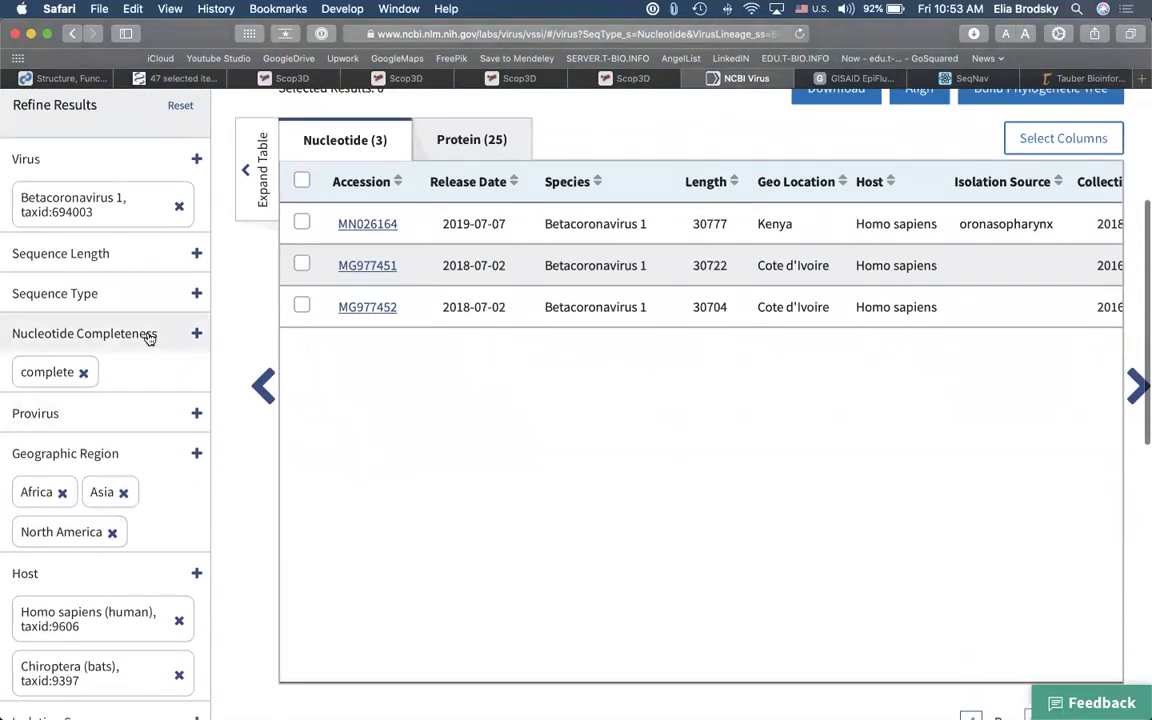
pyautogui.scroll(-5, 148, 338)
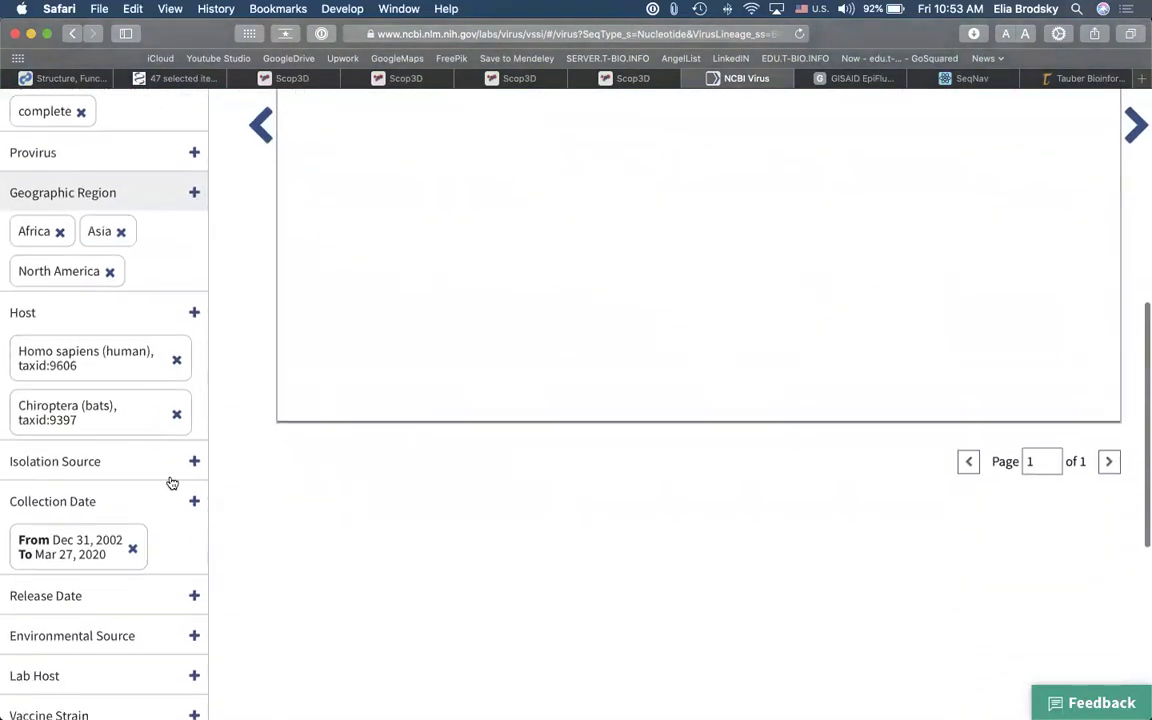
pyautogui.click(131, 545)
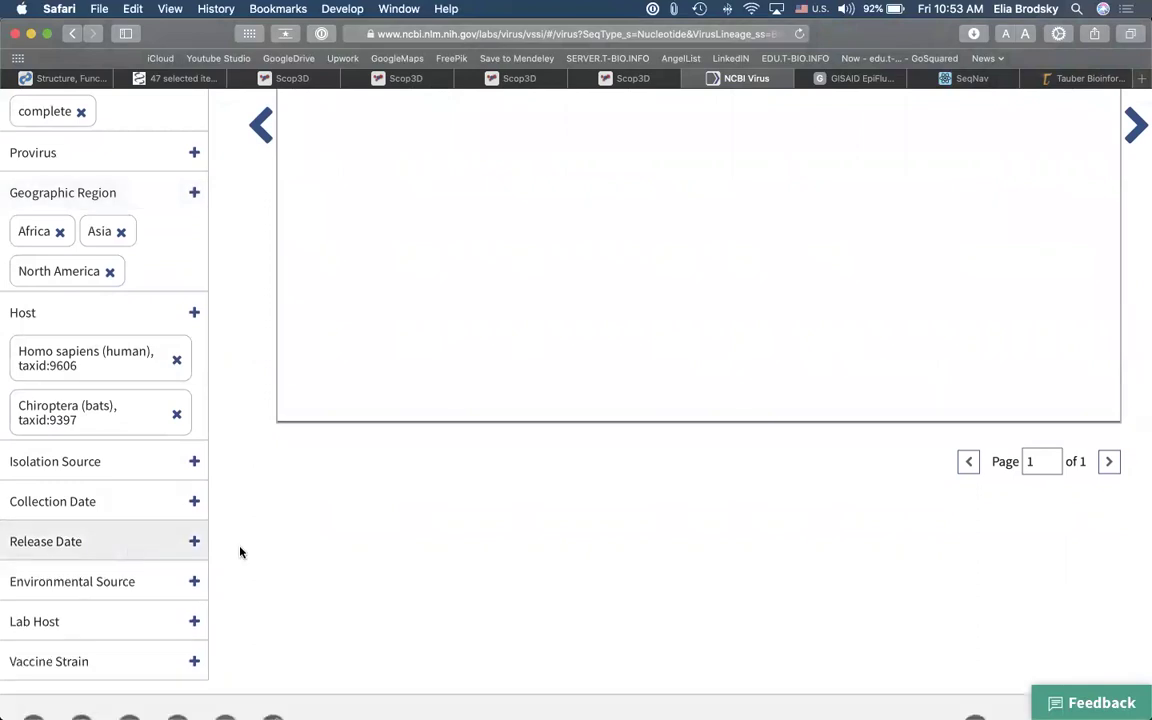
# Step: Remove the Homo sapiens and Chiroptera host filters so that no host restriction is applied
pyautogui.scroll(-7, 309, 571)
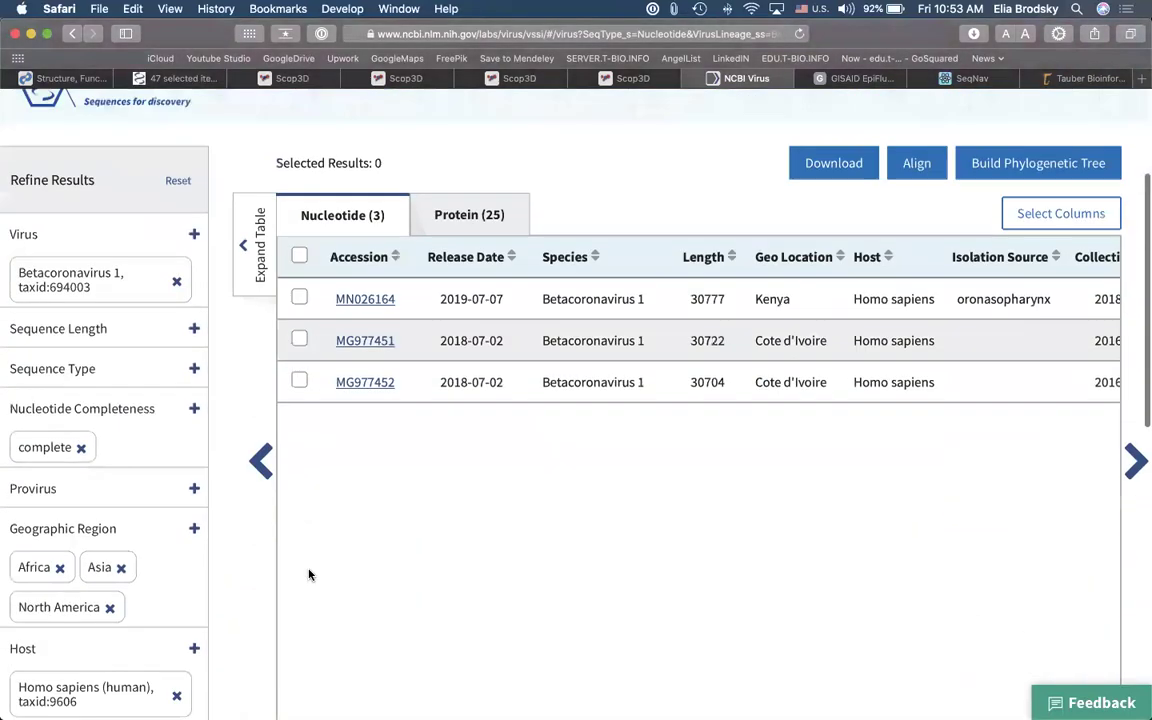
pyautogui.click(176, 586)
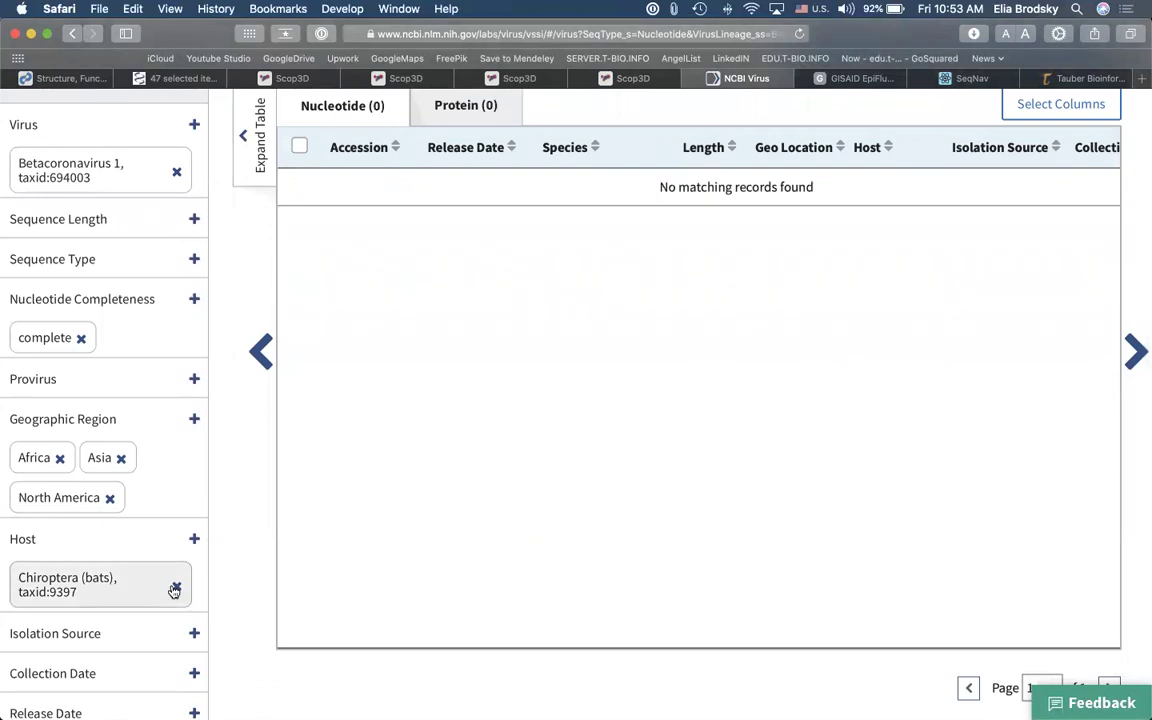
pyautogui.click(175, 589)
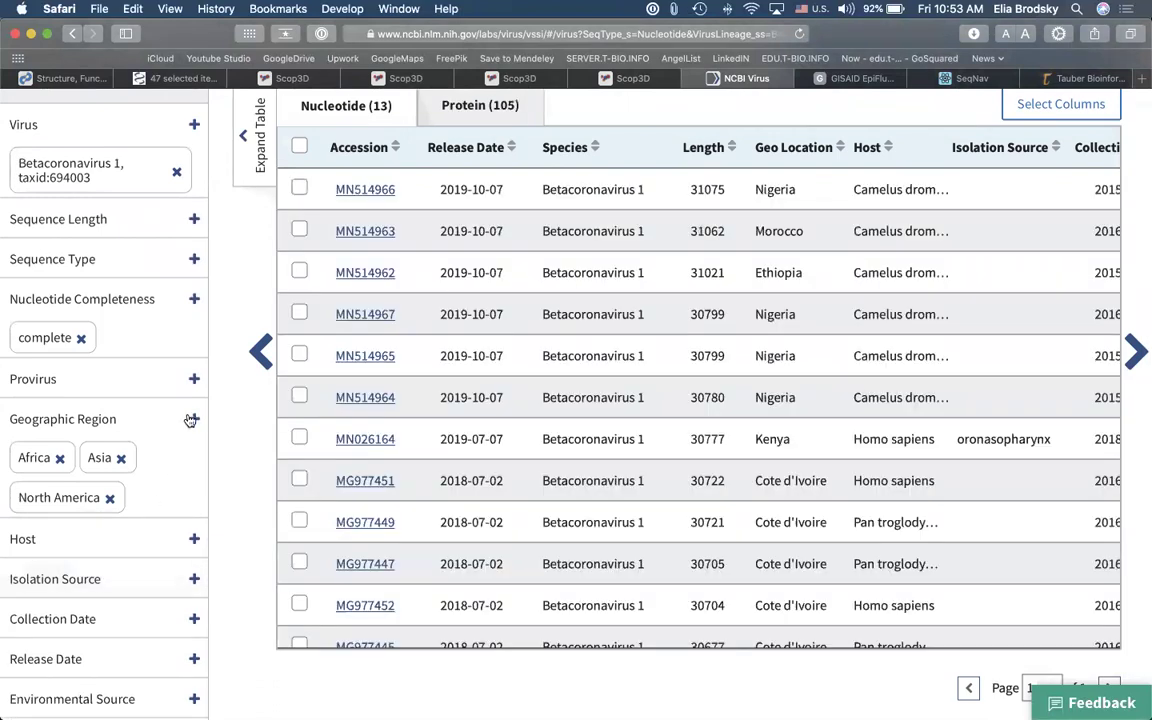
# Step: Add Europe to the geographic region filter
pyautogui.click(190, 420)
pyautogui.scroll(-1, 168, 521)
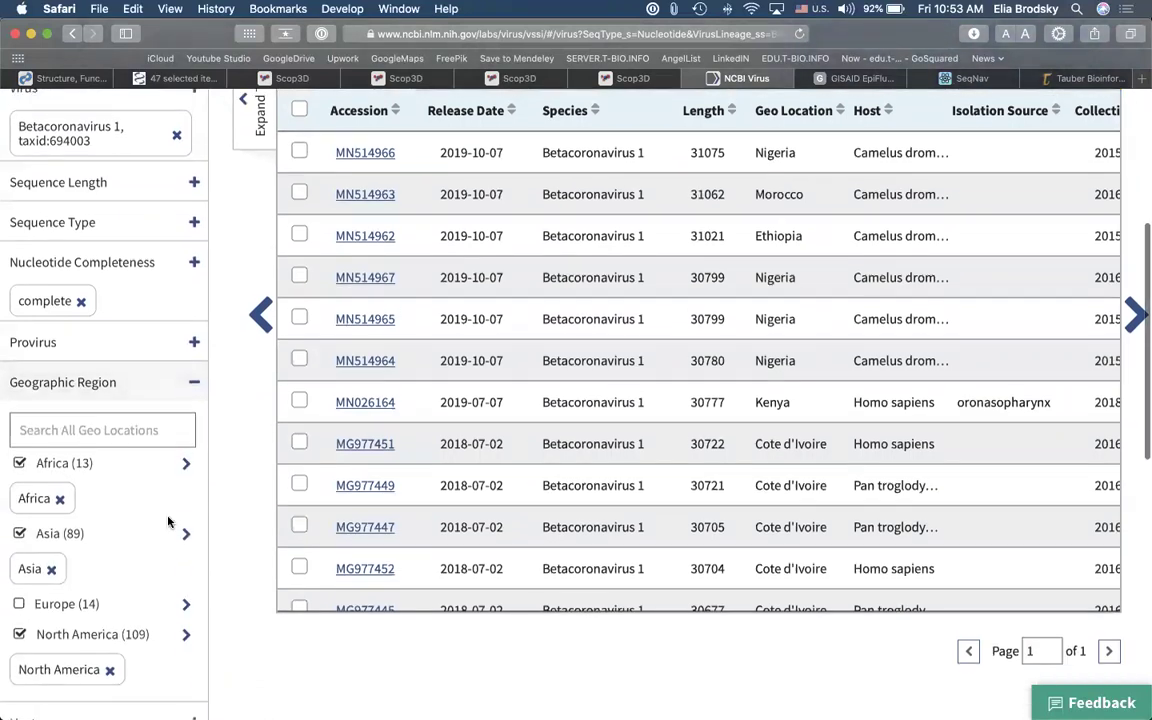
pyautogui.click(19, 595)
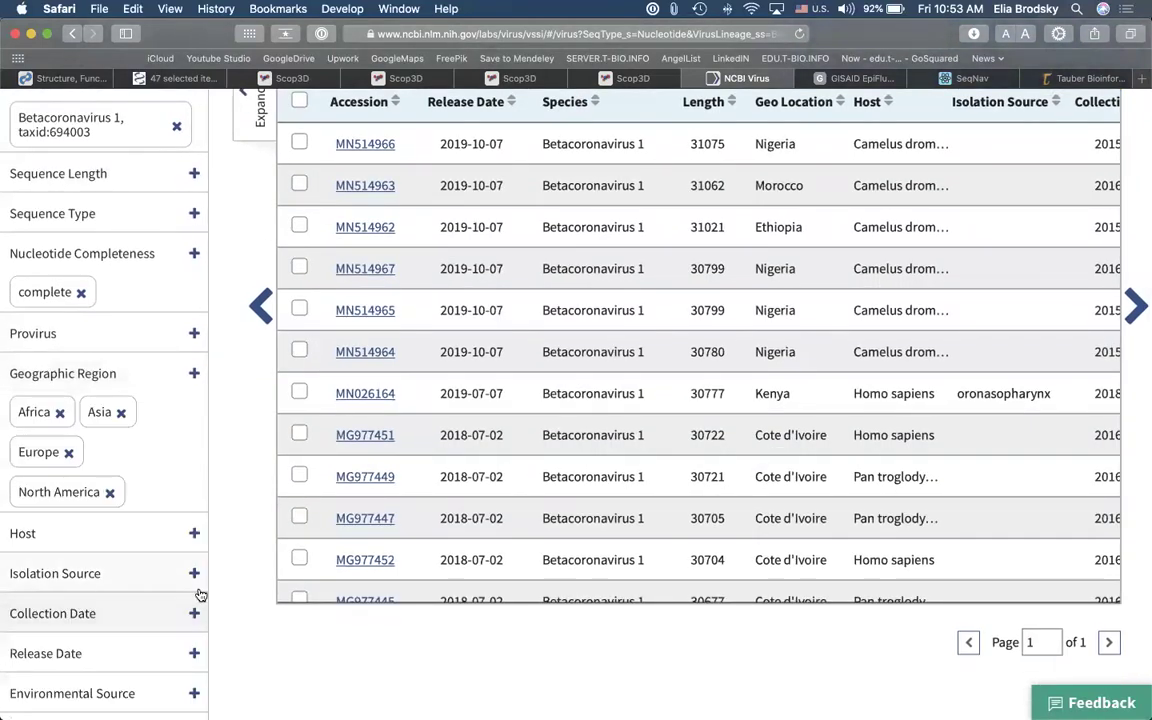
# Step: Review the listed Betacoronavirus 1 sequences and select all of the nucleotide records
pyautogui.scroll(5, 251, 577)
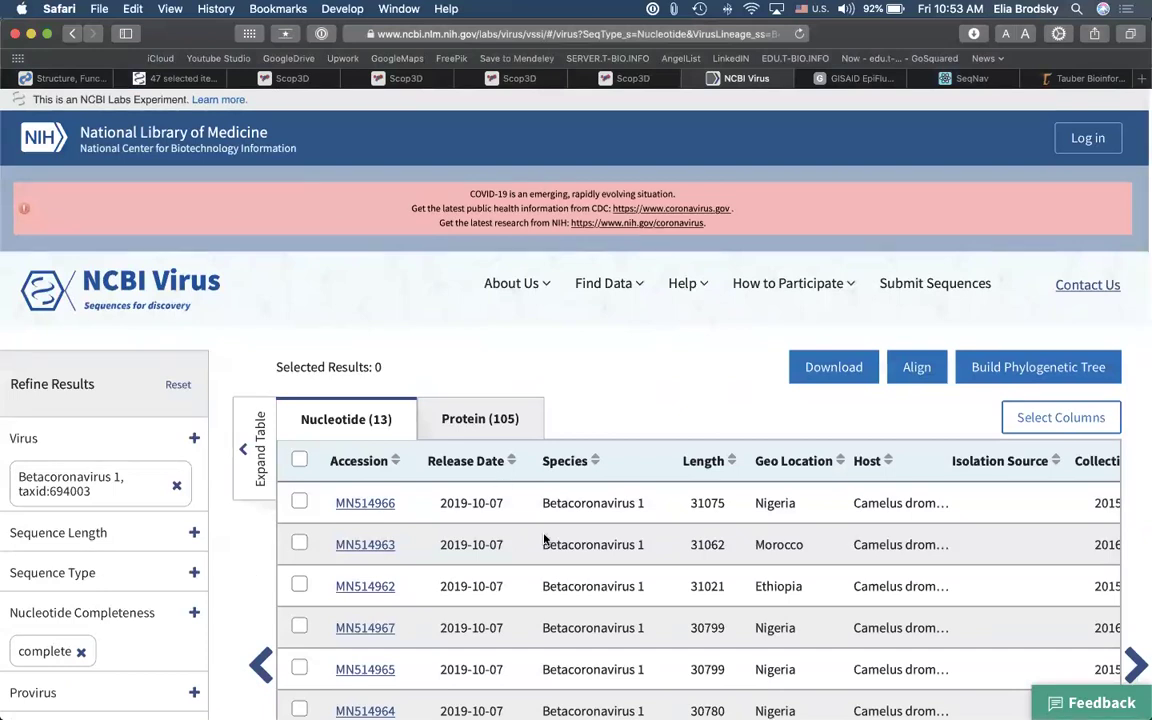
pyautogui.scroll(-2, 544, 540)
pyautogui.scroll(-3, 604, 401)
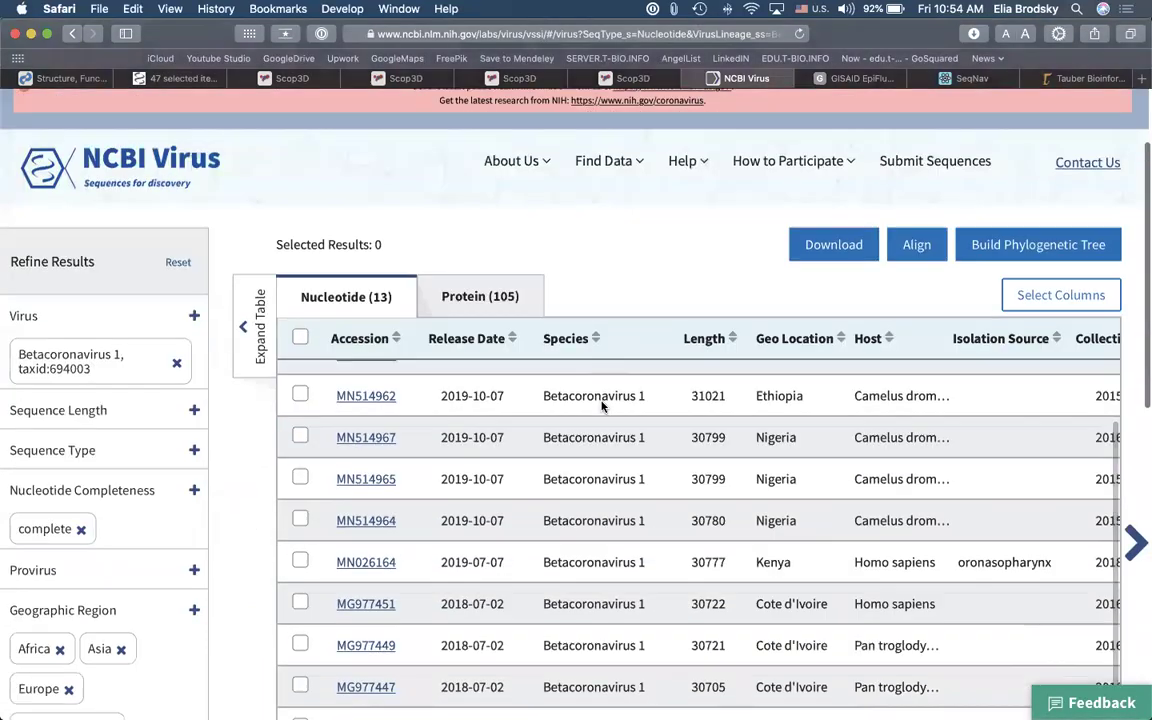
pyautogui.scroll(-5, 604, 404)
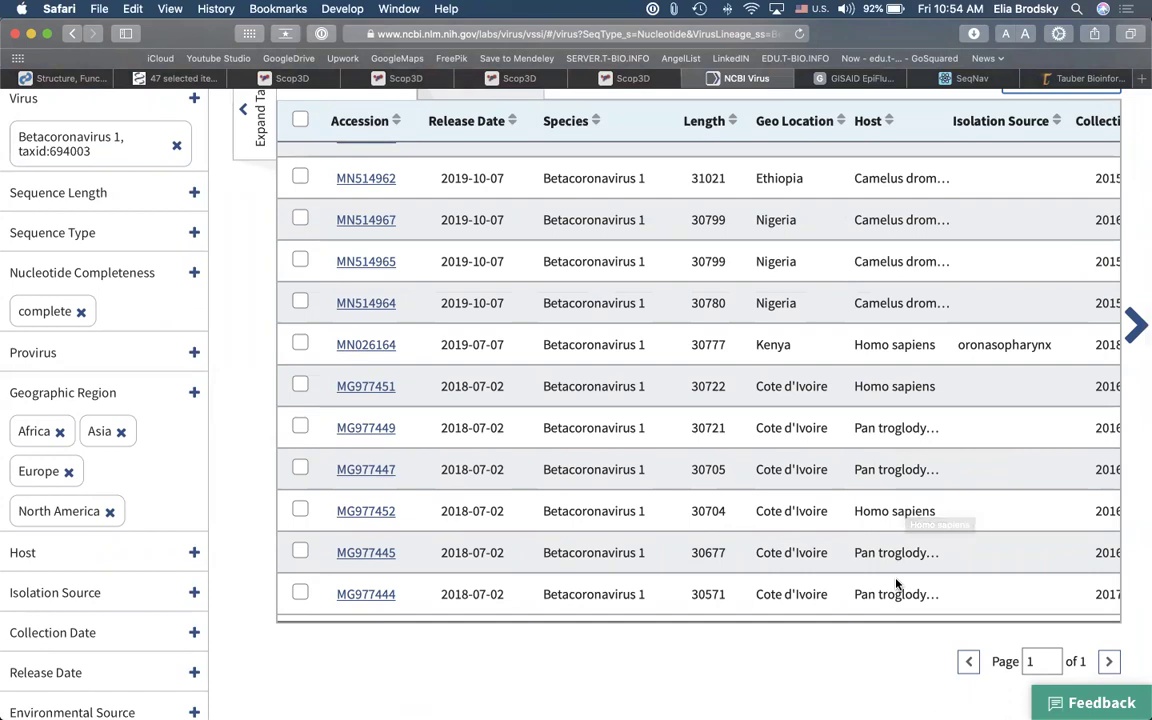
pyautogui.scroll(-3, 726, 489)
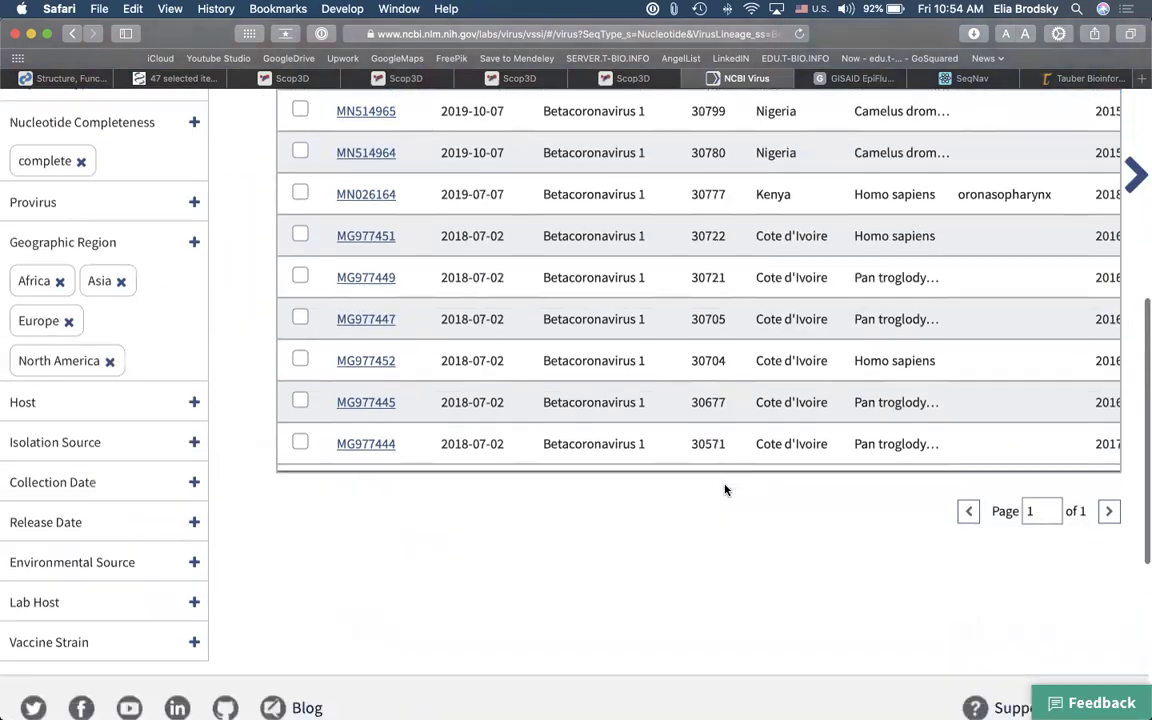
pyautogui.scroll(5, 726, 489)
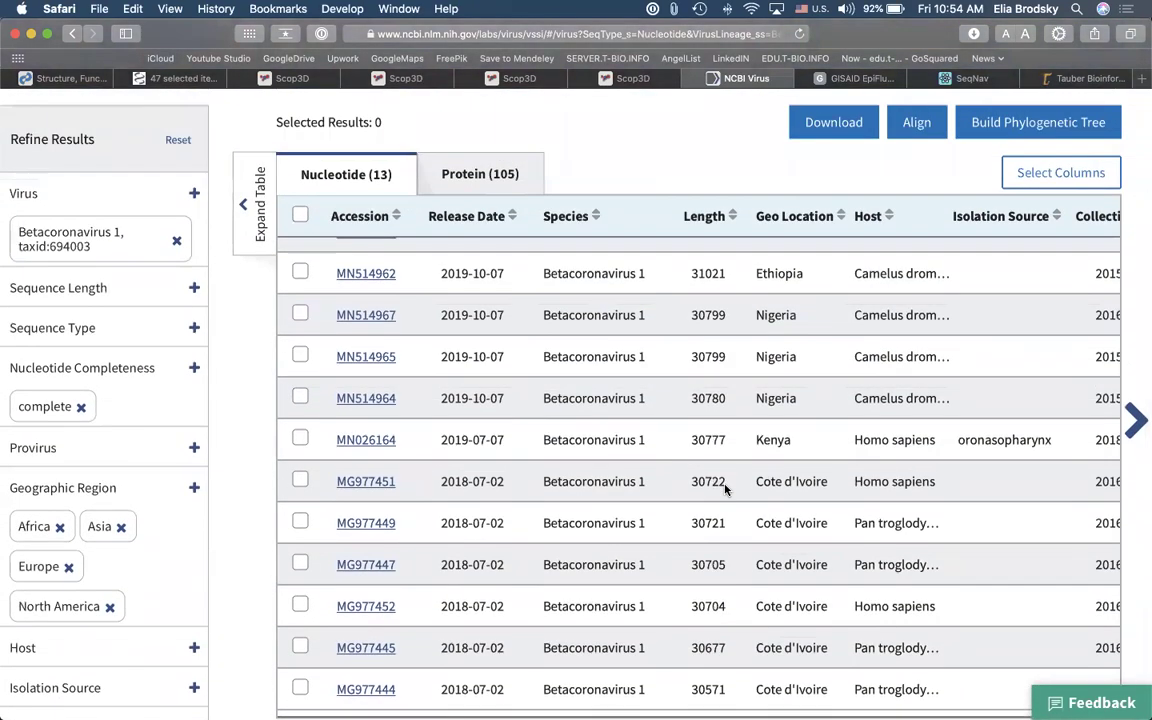
pyautogui.click(300, 216)
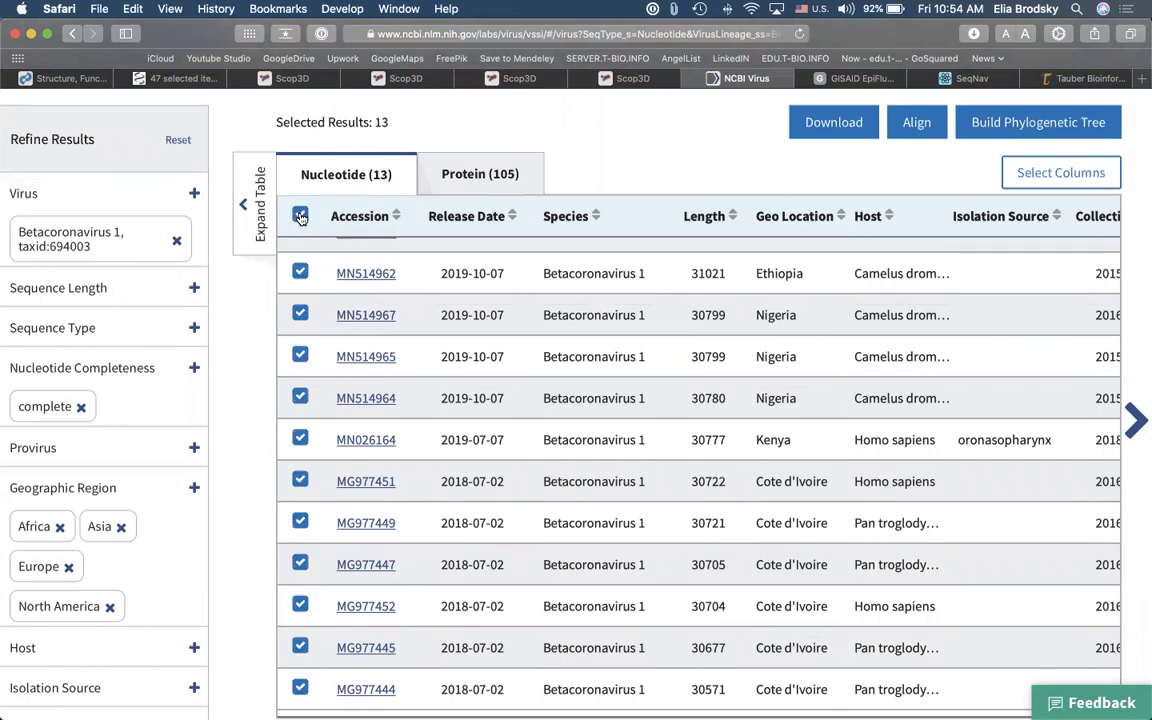
# Step: Download the selected records as nucleotide sequence data in FASTA format
pyautogui.click(829, 135)
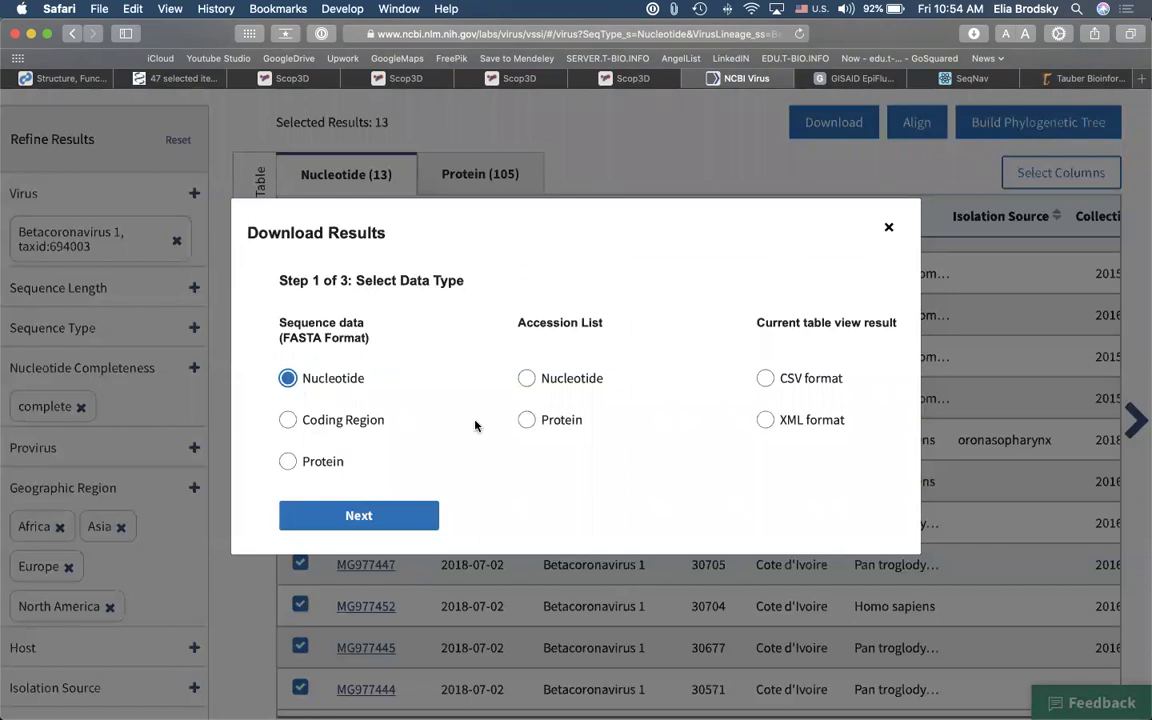
pyautogui.click(764, 381)
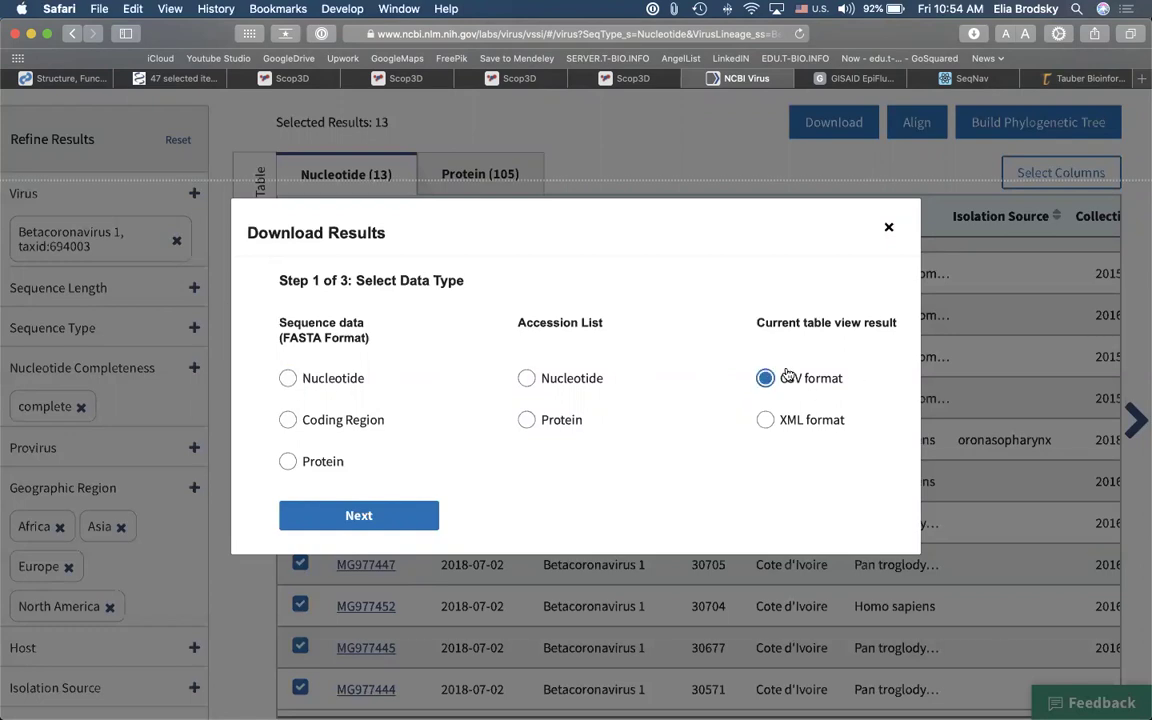
pyautogui.click(288, 379)
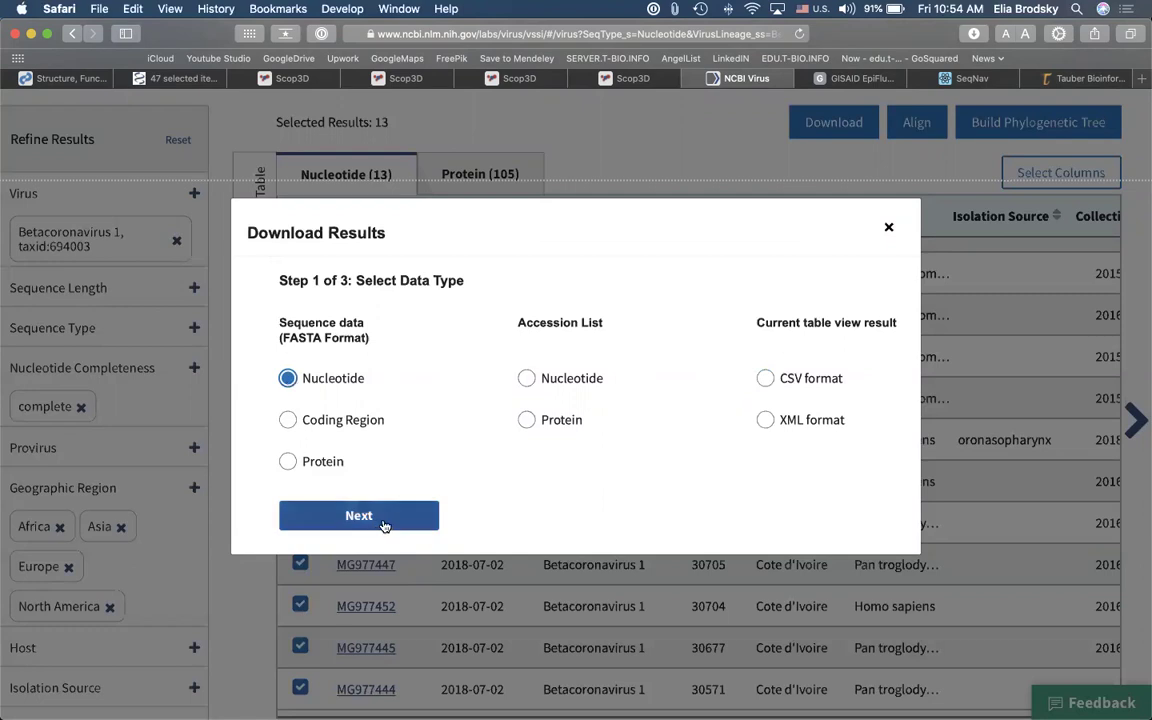
pyautogui.click(384, 516)
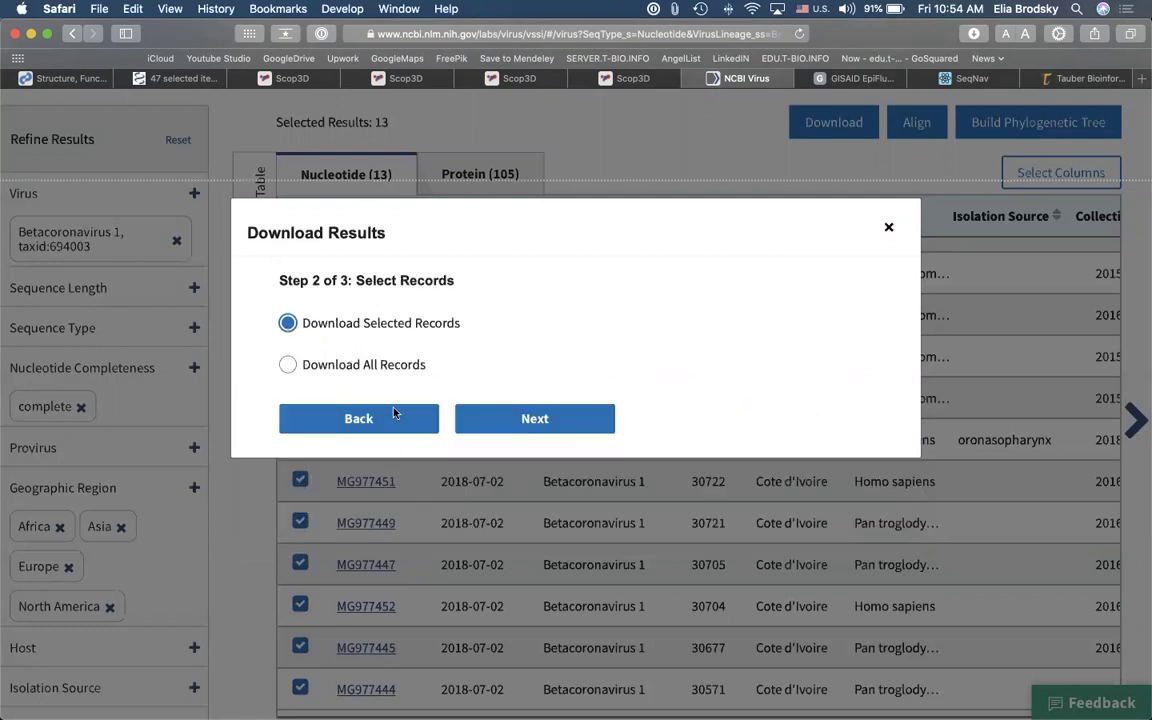
pyautogui.click(288, 323)
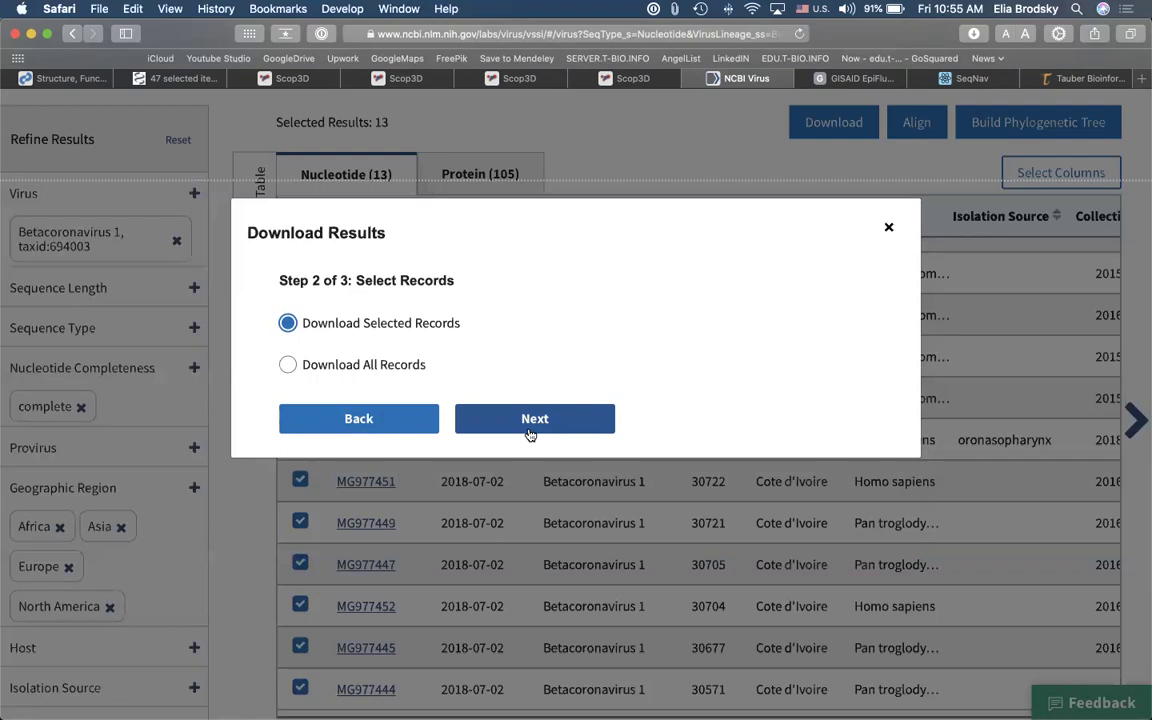
pyautogui.click(530, 420)
pyautogui.click(530, 420)
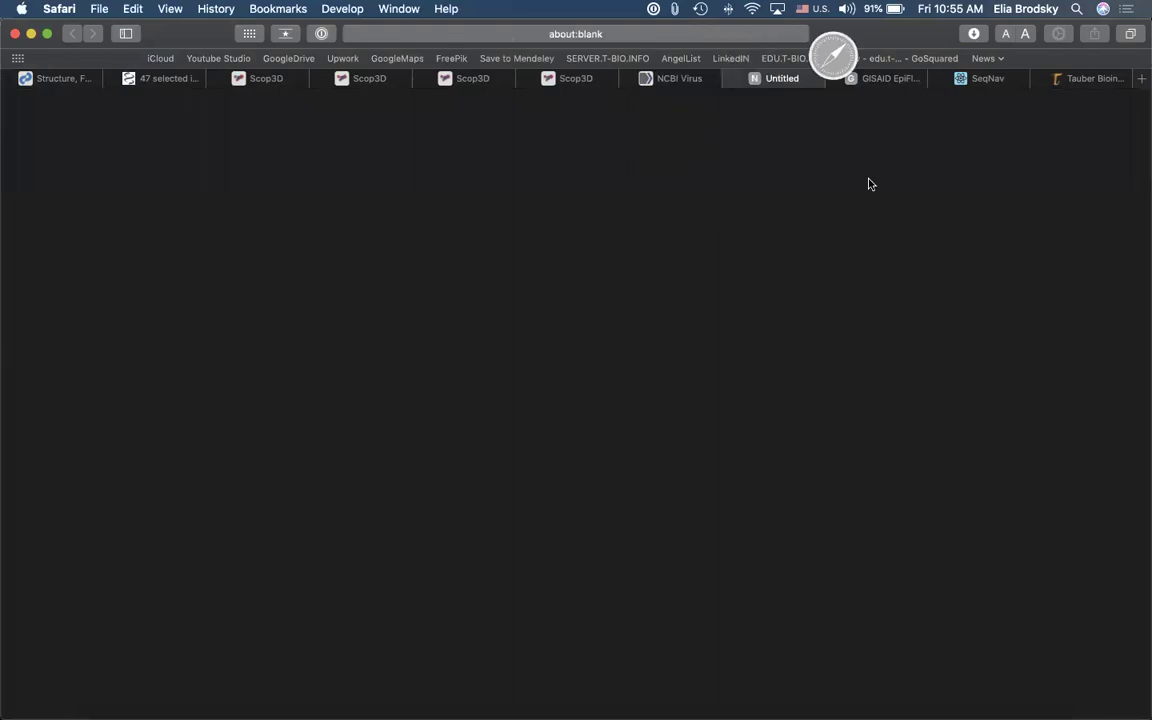
# Step: Locate the downloaded sequences-3.fasta in the Downloads folder and open it in TextEdit
pyautogui.click(975, 34)
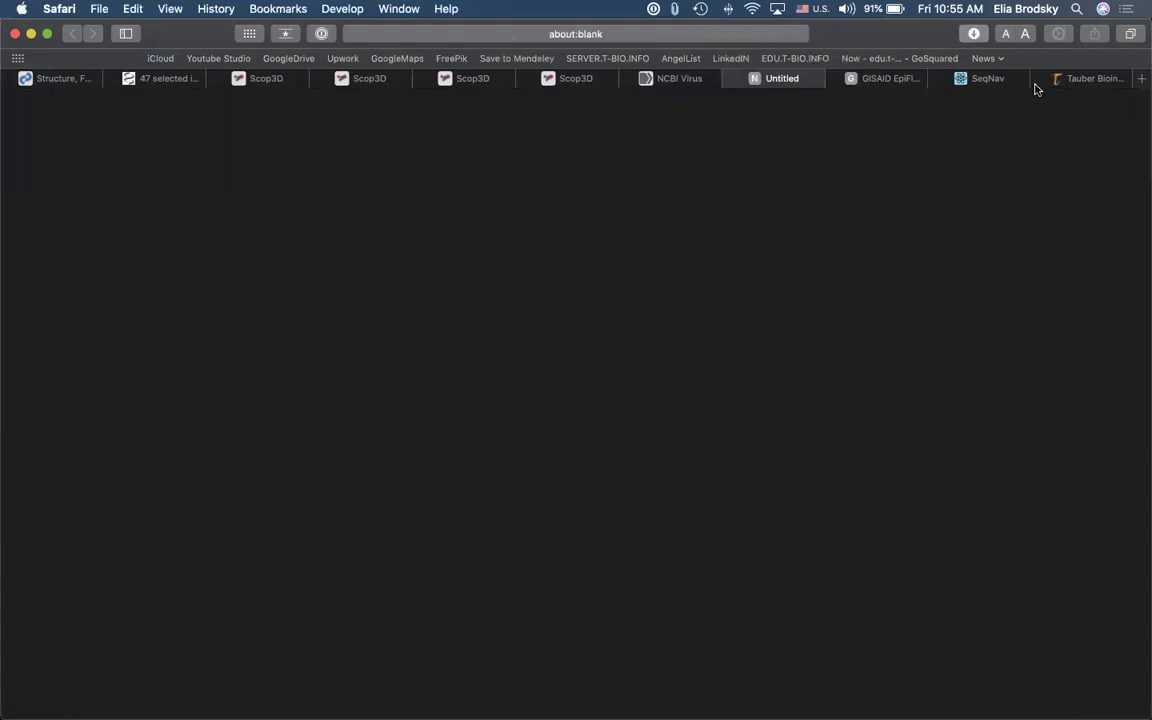
pyautogui.click(1122, 104)
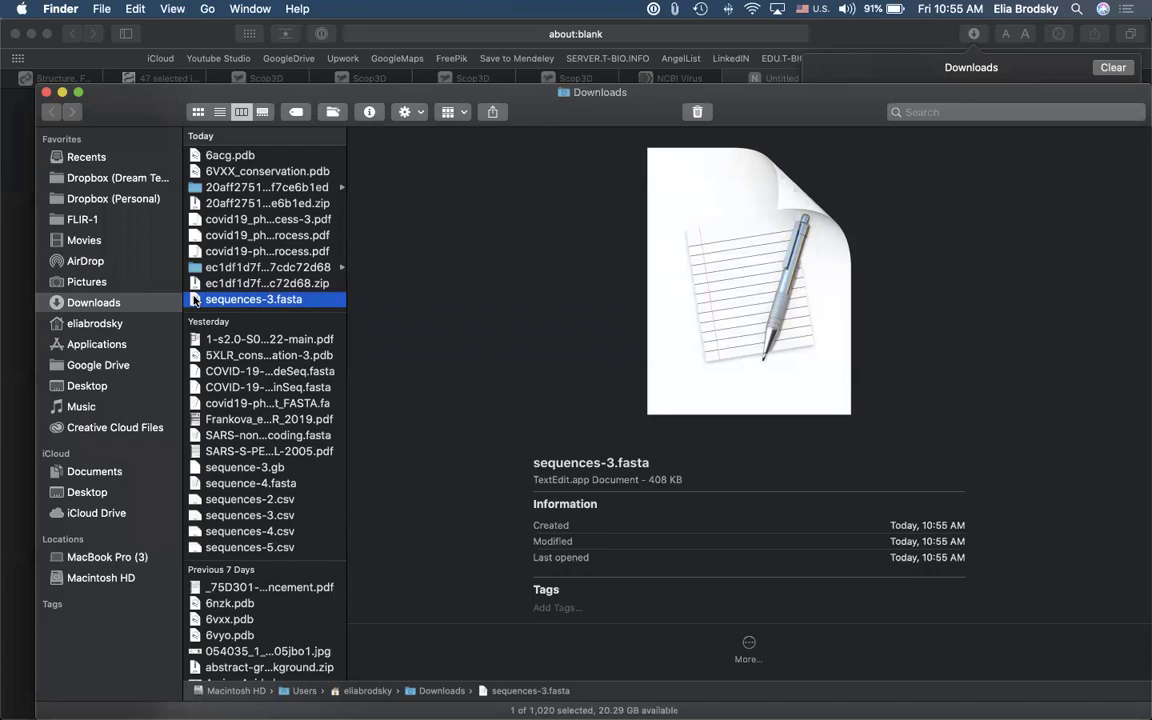
pyautogui.doubleClick(230, 299)
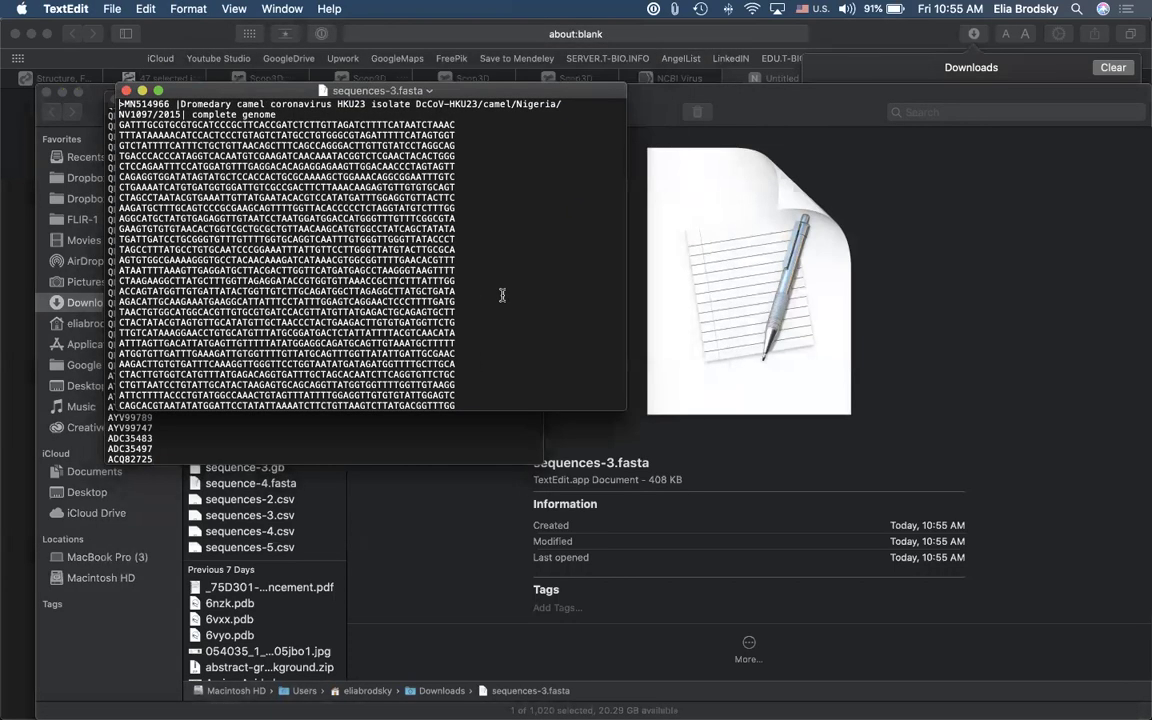
# Step: Enlarge the sequences-3.fasta window and examine the genome sequences and their header lines
pyautogui.moveTo(604, 403); pyautogui.dragTo(540, 500)
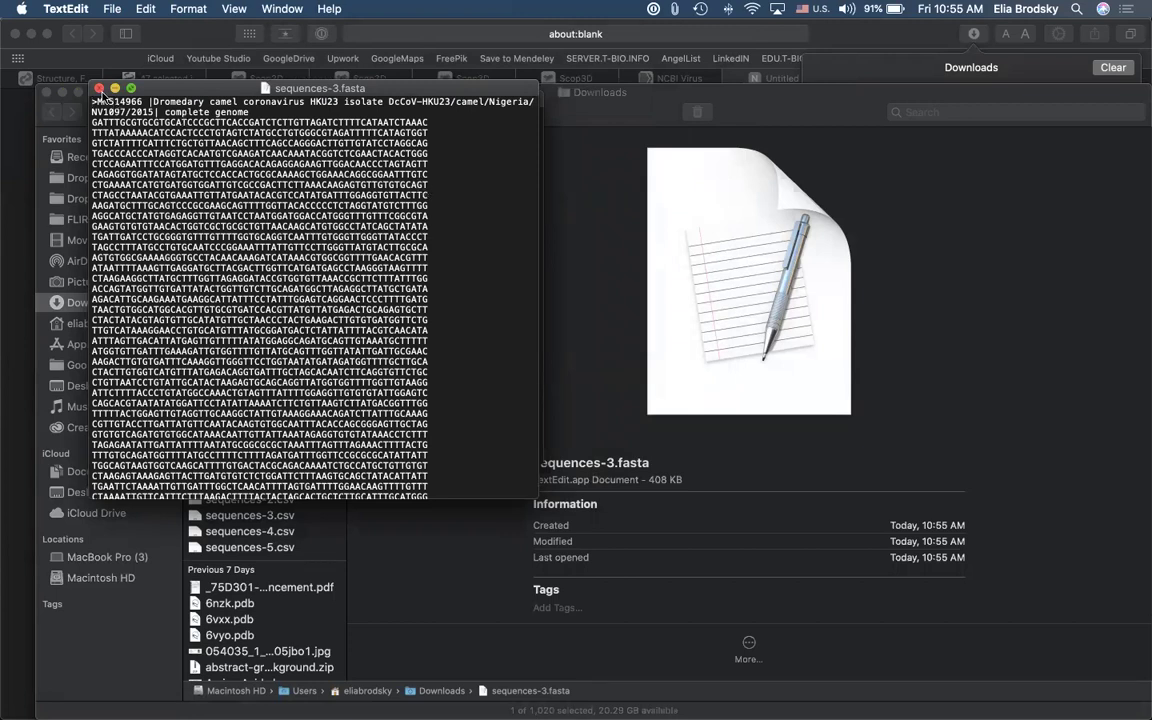
pyautogui.click(249, 113)
pyautogui.scroll(-10, 255, 150)
pyautogui.scroll(-10, 262, 176)
pyautogui.scroll(-10, 262, 176)
pyautogui.scroll(-10, 262, 176)
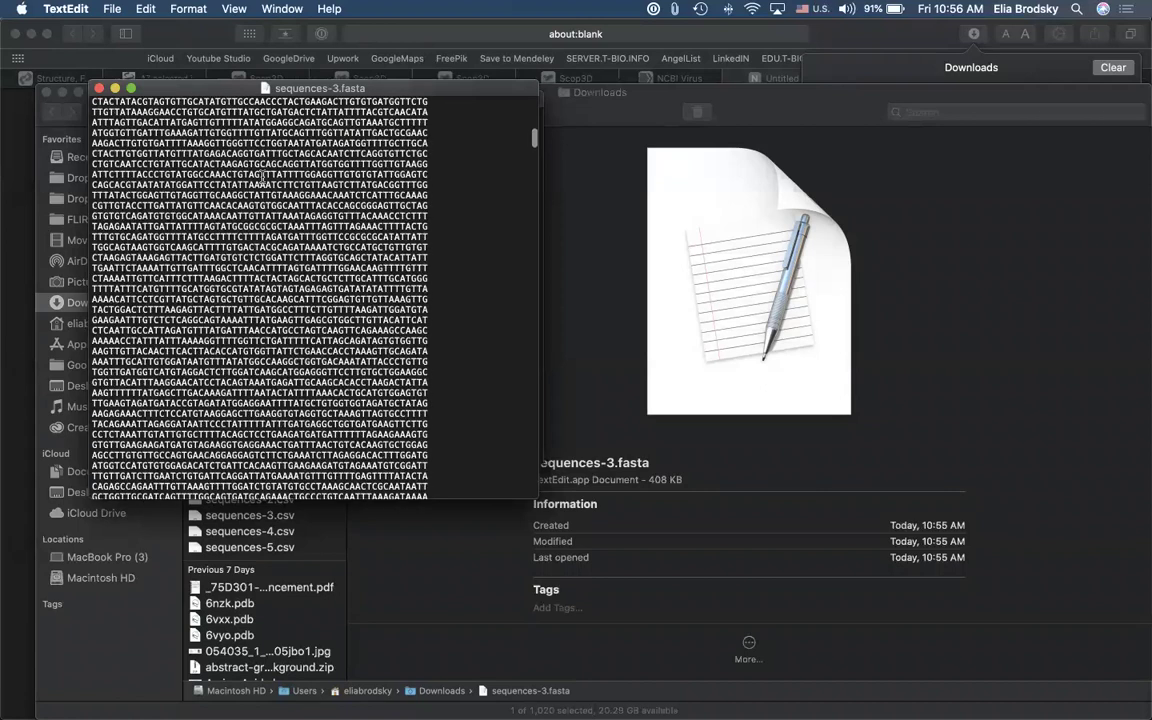
pyautogui.scroll(10, 262, 176)
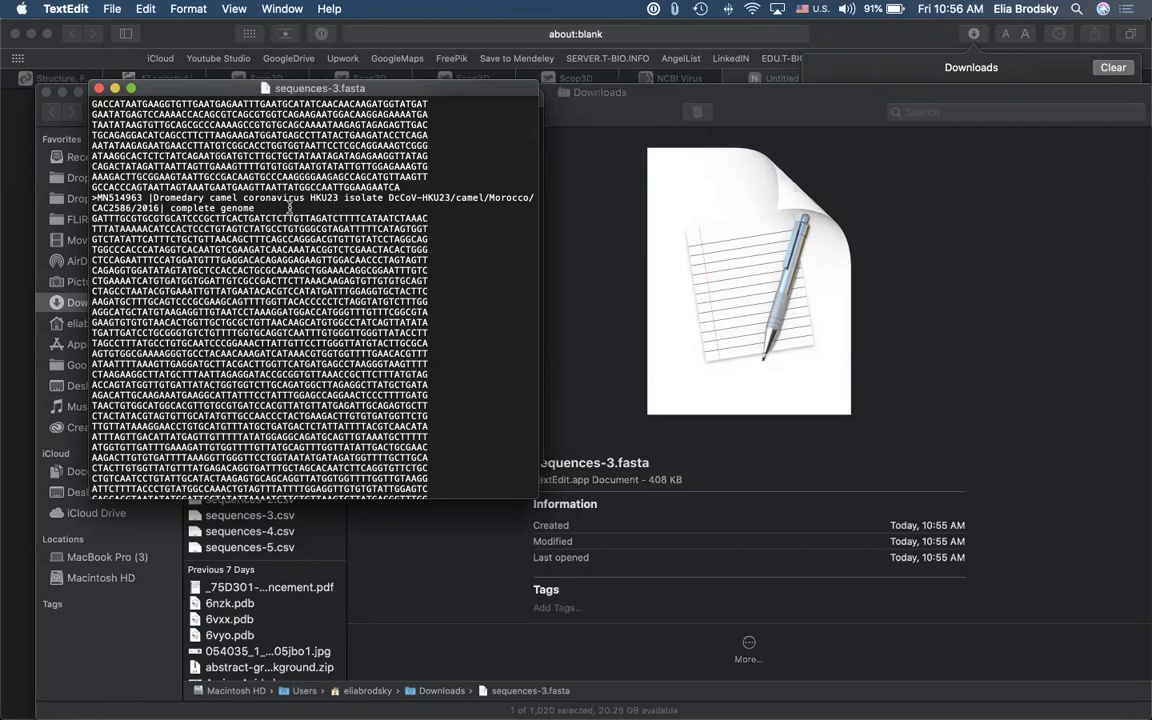
# Step: Switch to Safari, close the blank tab and bring up the Tauber Bioinformatics virus MSA and phylogeny pipeline
pyautogui.click(904, 44)
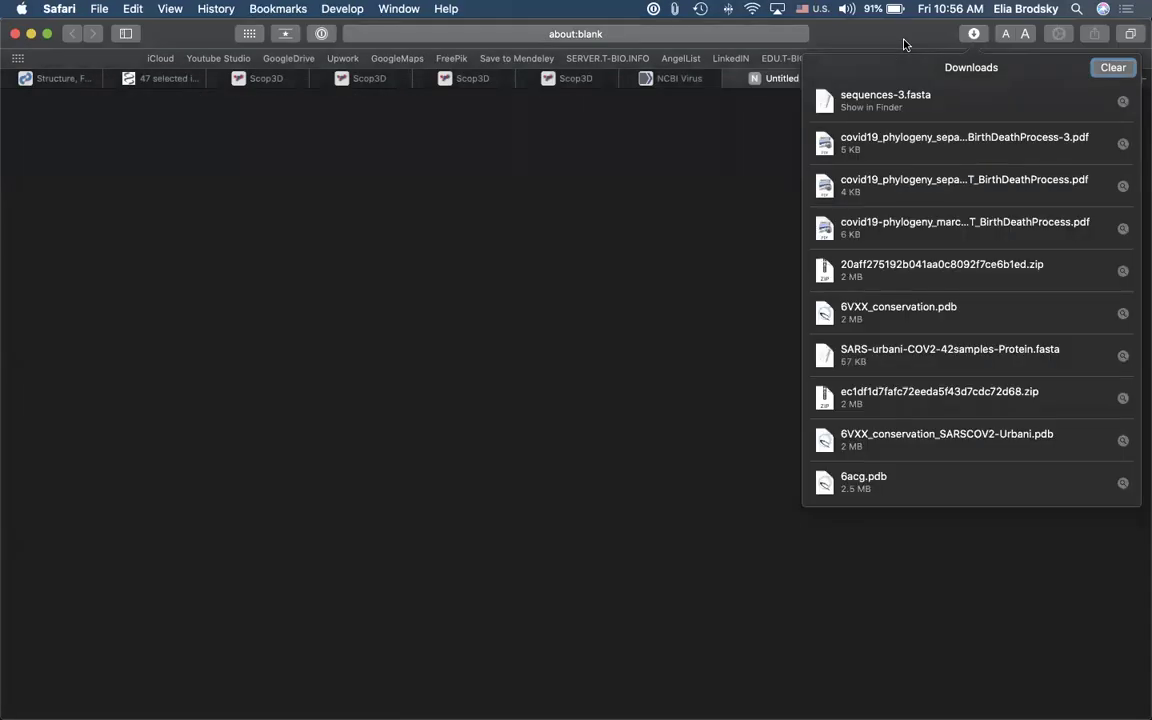
pyautogui.click(798, 112)
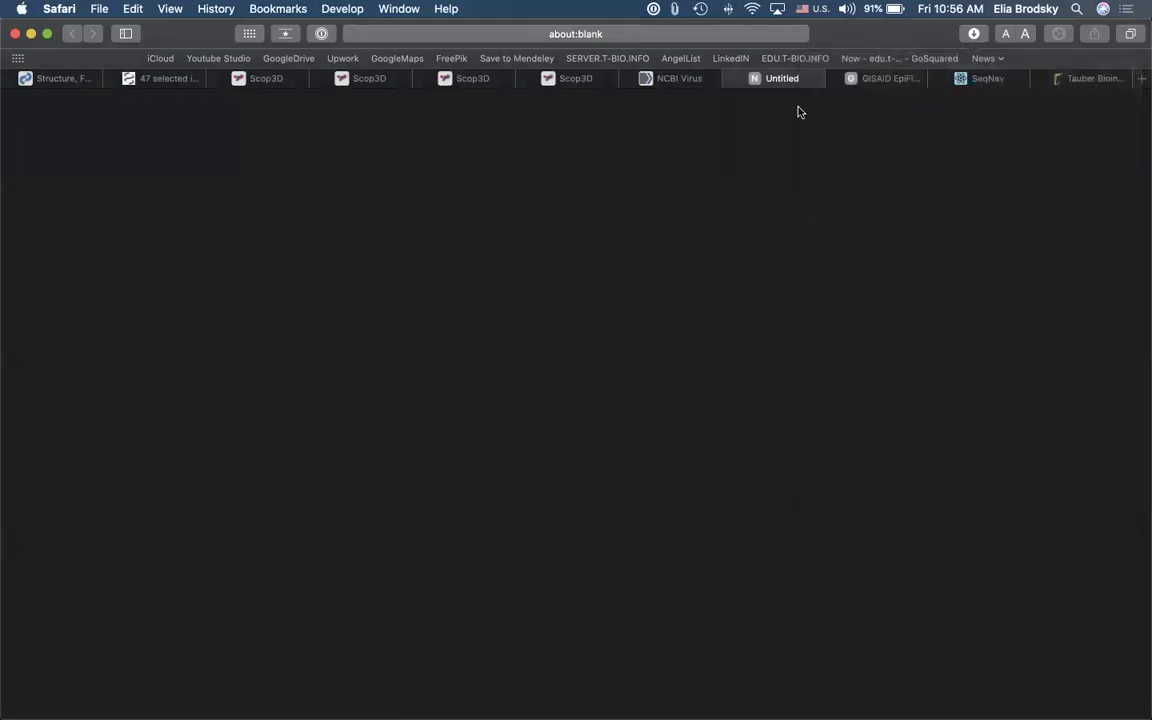
pyautogui.click(732, 79)
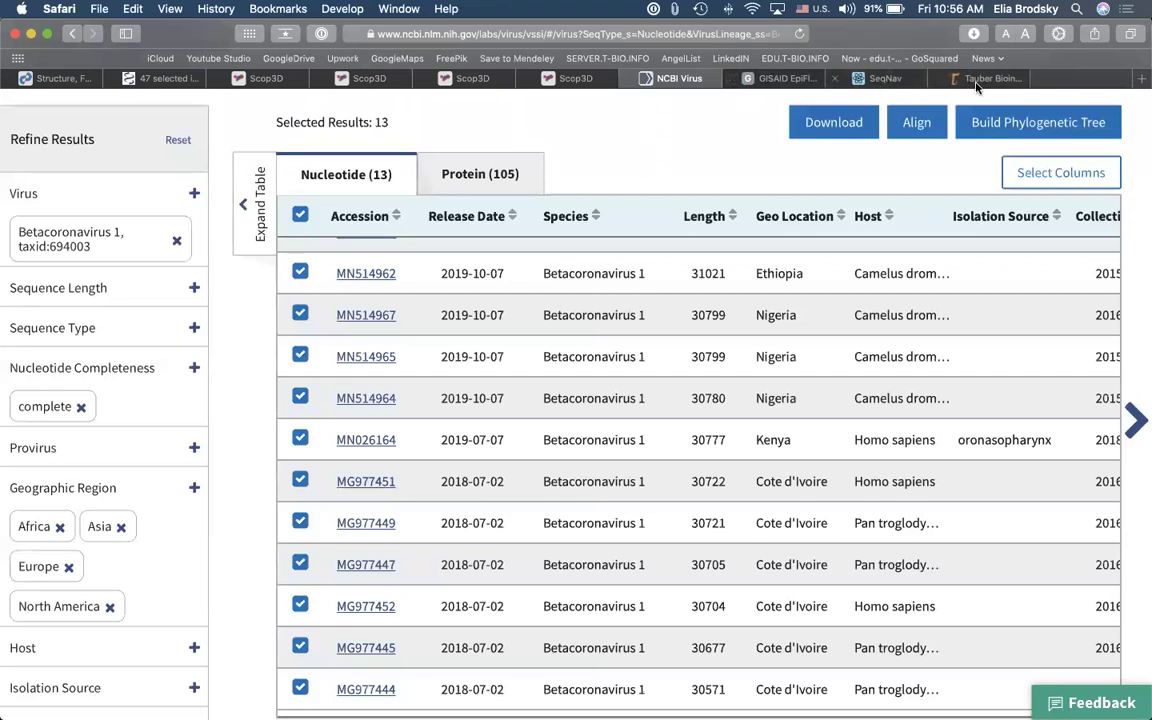
pyautogui.click(977, 82)
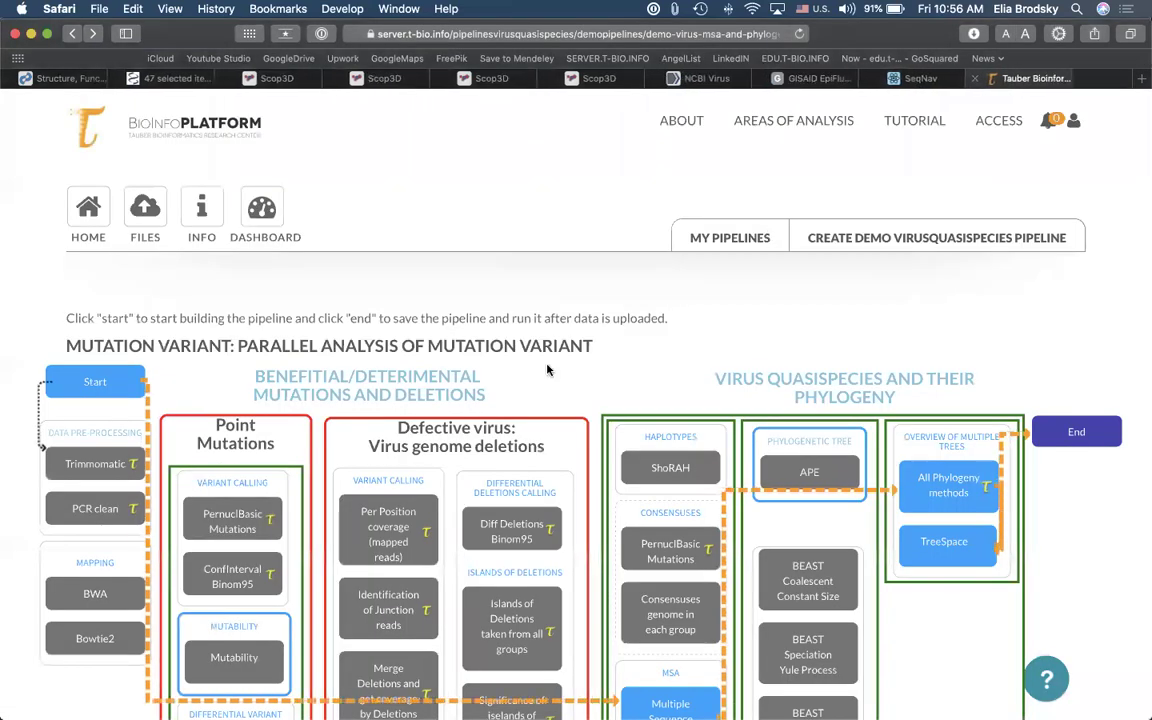
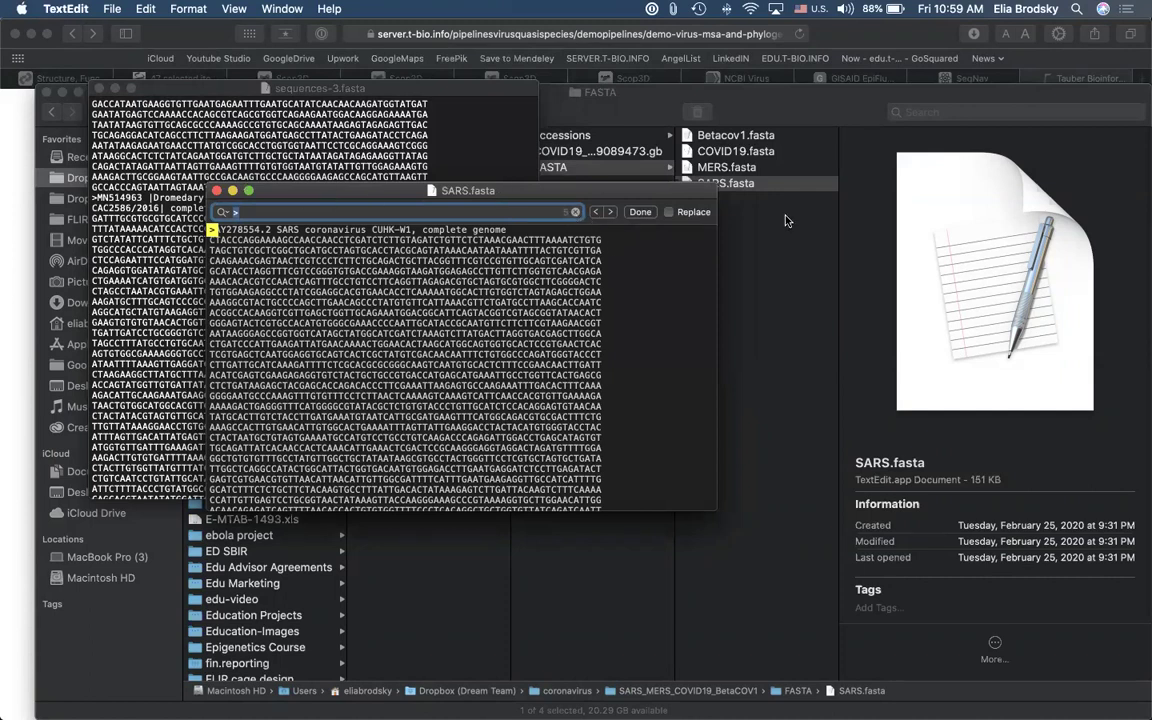
# Step: Open MERS.fasta from the FASTA folder and search it for the header character ">"
pyautogui.press('super+q')
pyautogui.doubleClick(688, 168)
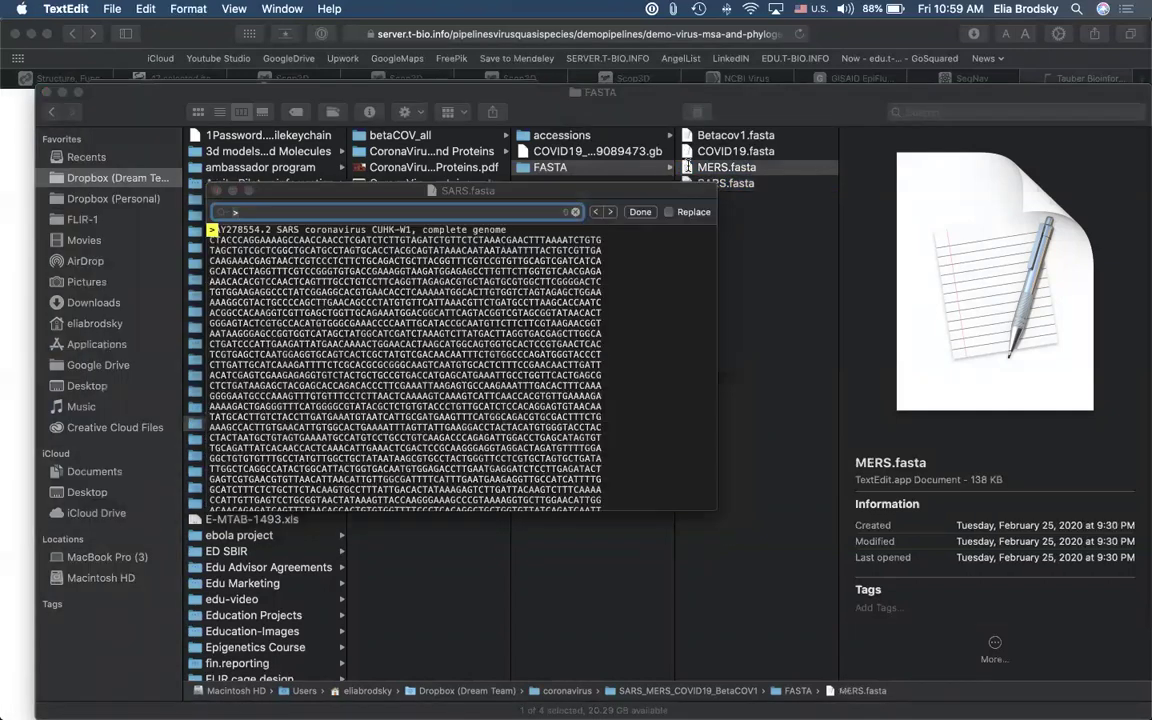
pyautogui.press('super+f')
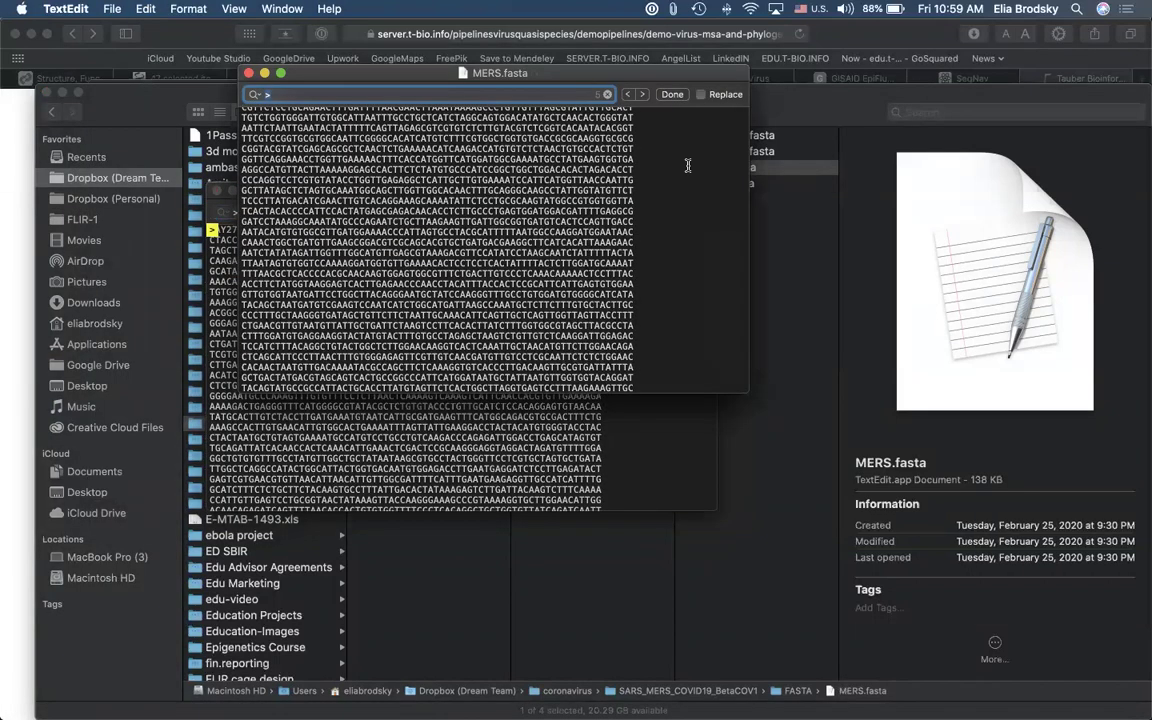
pyautogui.write('>')
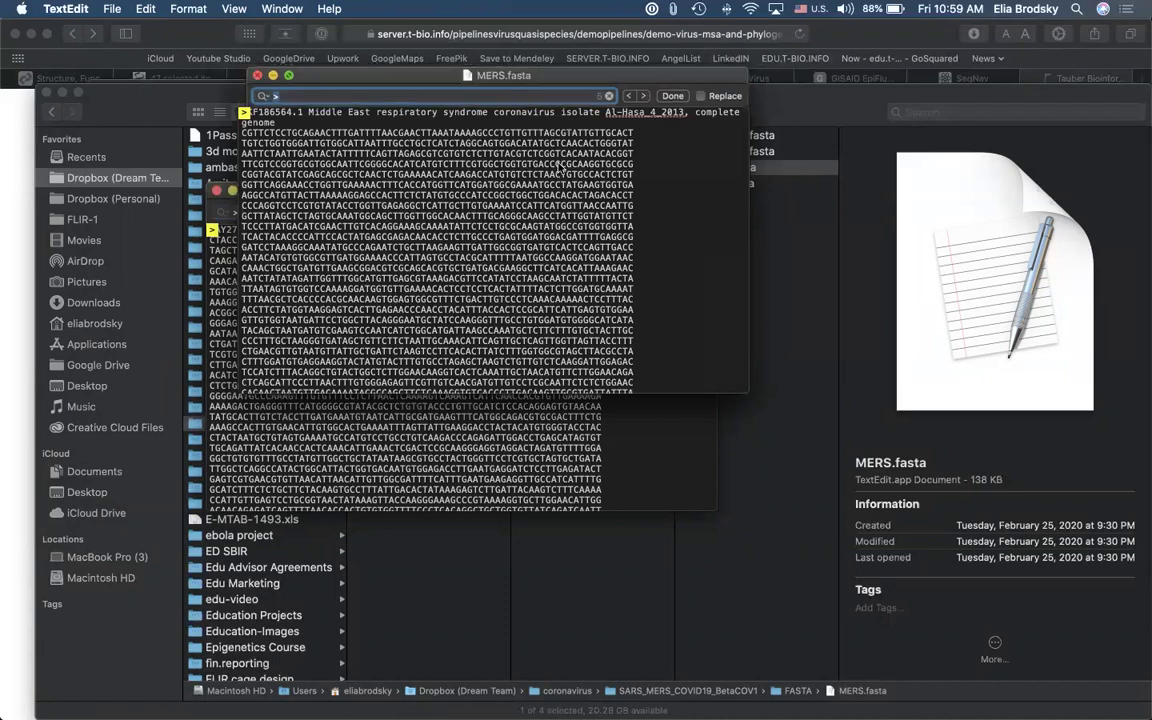
# Step: Close MERS.fasta, SARS.fasta, sequences-3.fasta and the SARS-urbani-cov2-accessions.txt document in TextEdit
pyautogui.press('super+w')
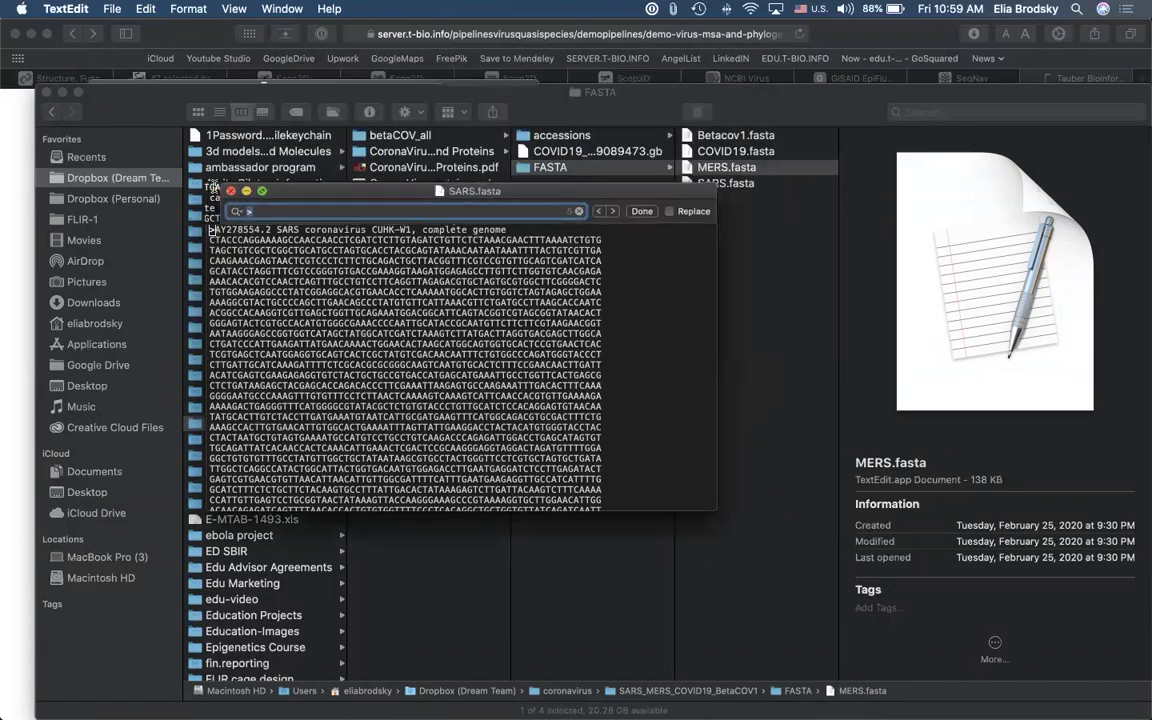
pyautogui.press('super+w')
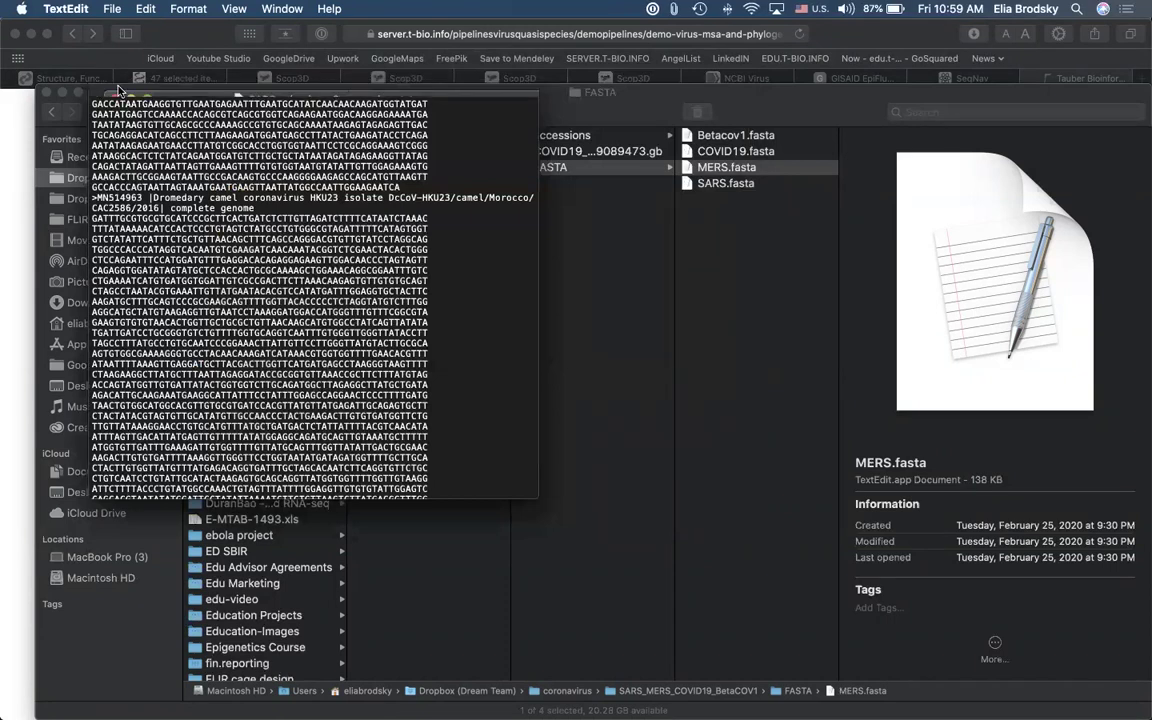
pyautogui.press('super+w')
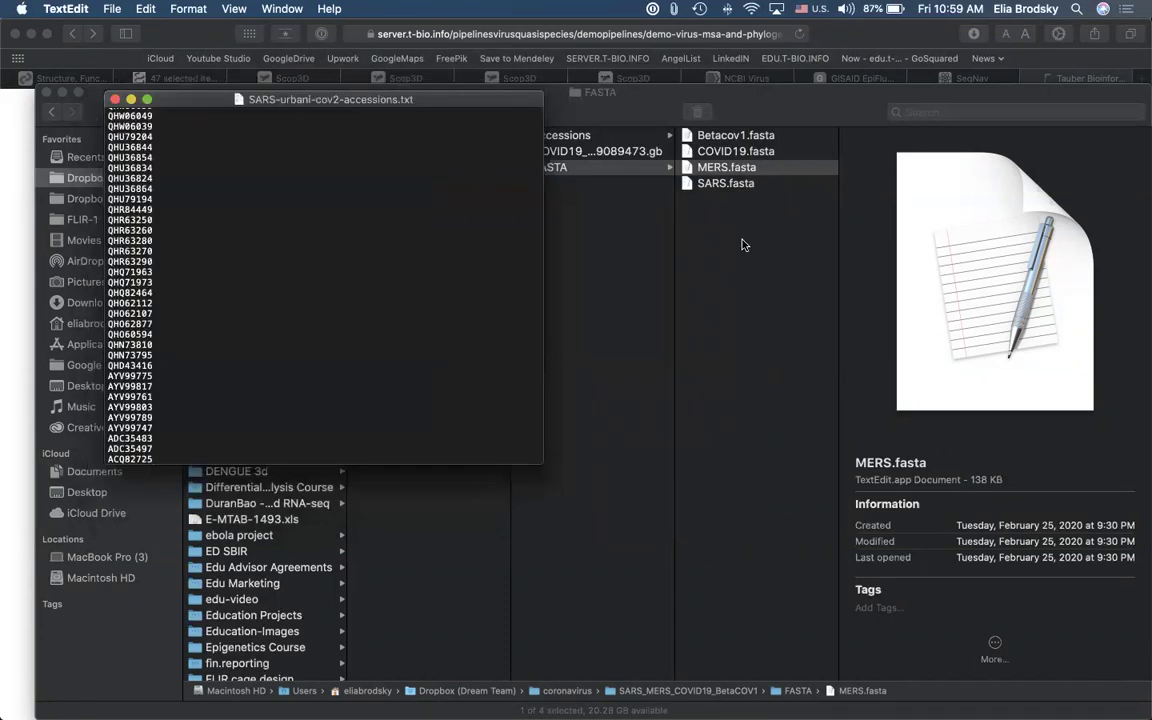
pyautogui.press('super+w')
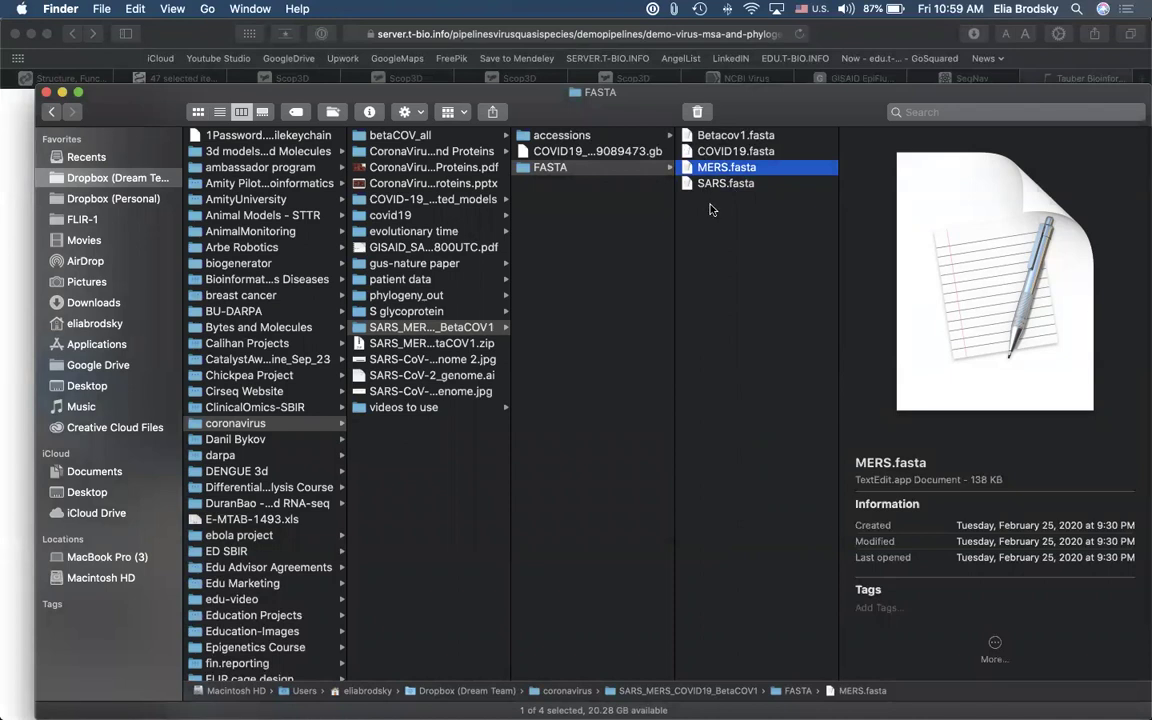
# Step: Copy the accession MN9089473 out of the COVID19_MN9089473.gb file name, leaving the name unchanged
pyautogui.click(613, 152)
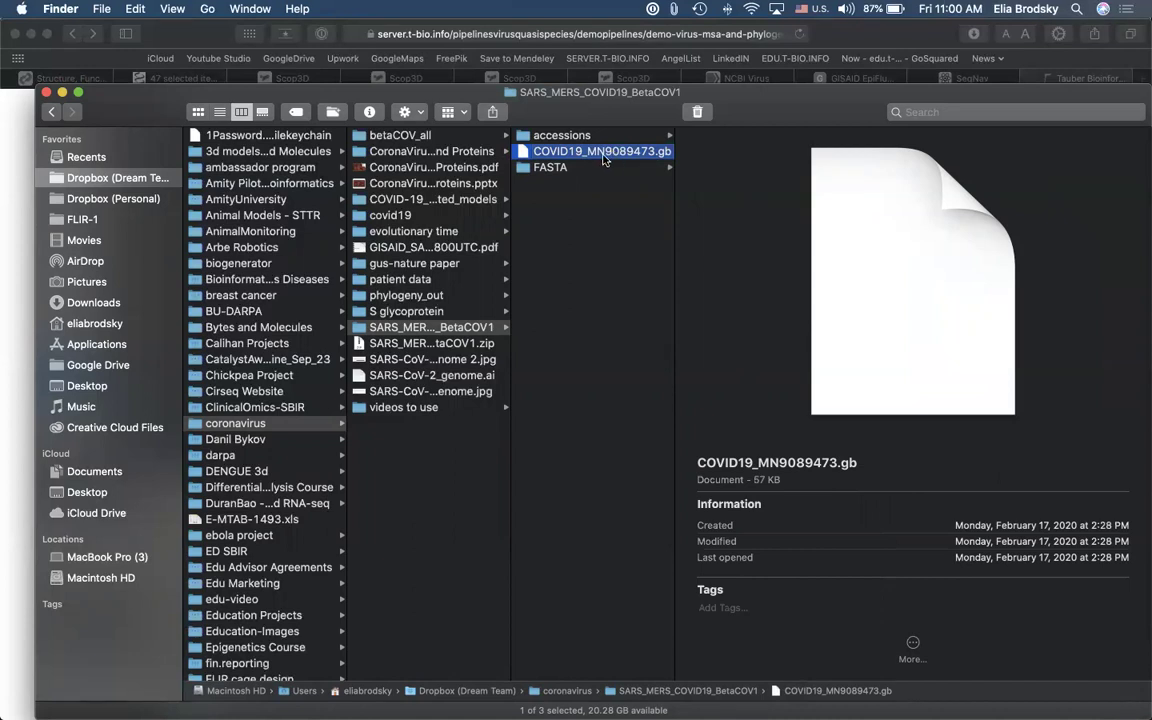
pyautogui.click(601, 153)
pyautogui.click(586, 152)
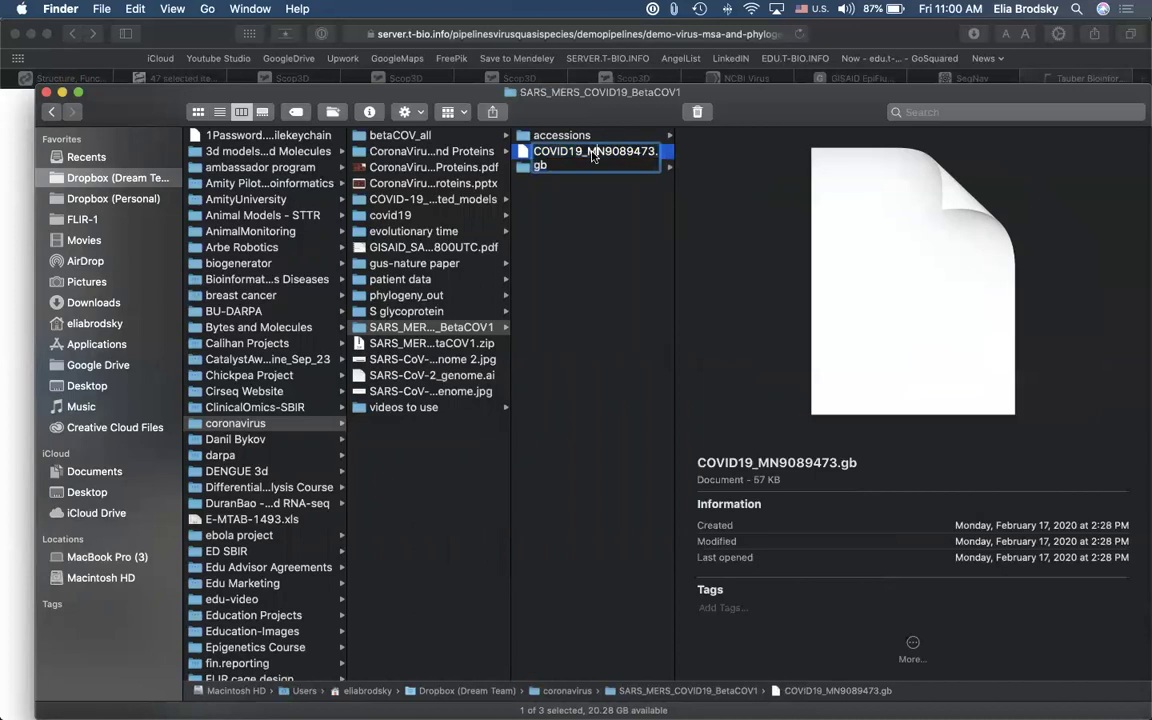
pyautogui.moveTo(587, 150); pyautogui.dragTo(649, 156)
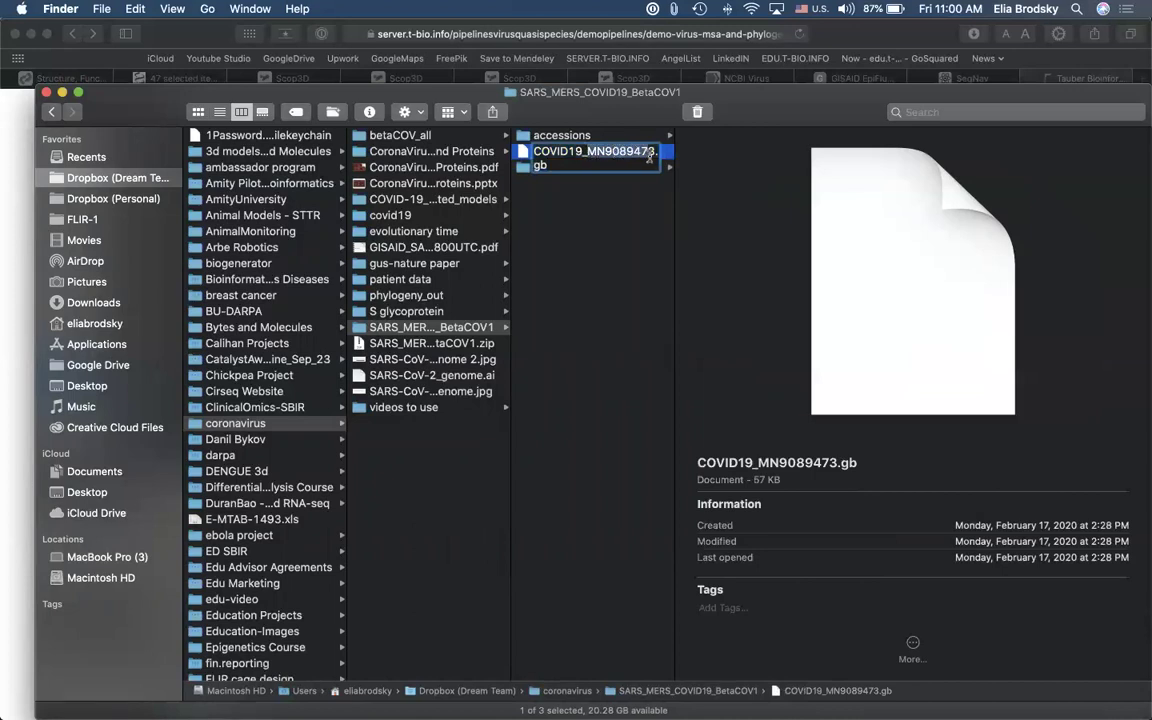
pyautogui.press('super+c')
pyautogui.click(600, 230)
# Step: Switch to Safari and run a web search for the copied accession MN9089473 in place of the NCBI Virus page
pyautogui.click(19, 125)
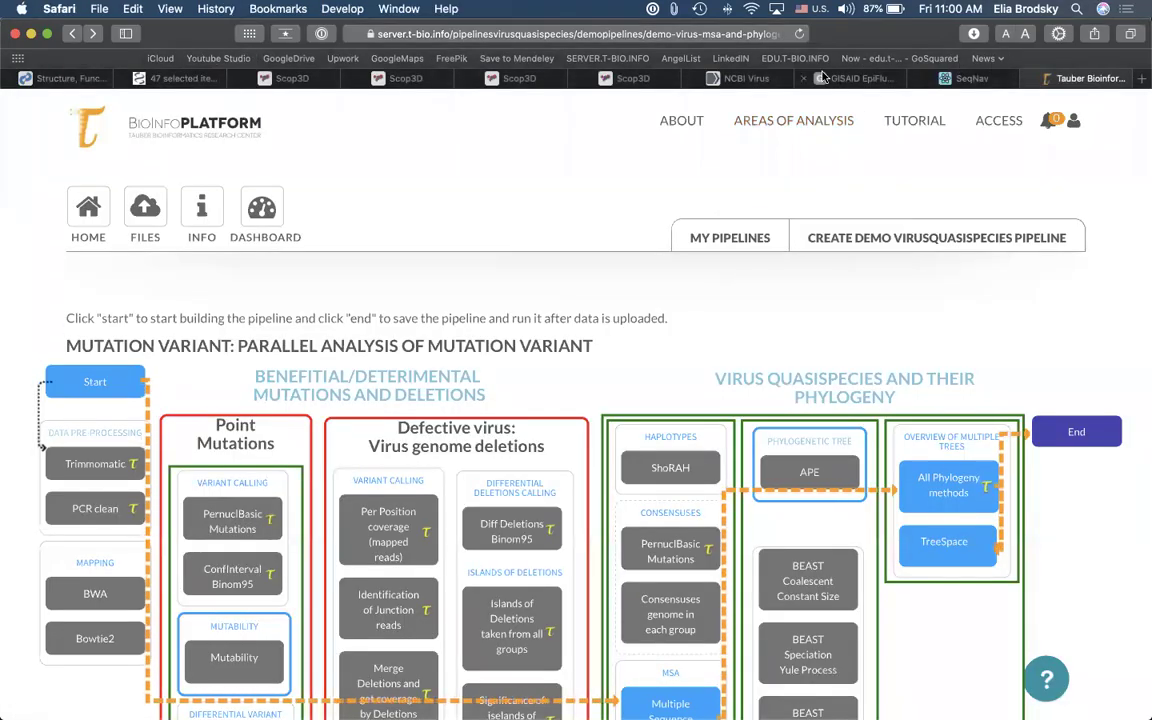
pyautogui.click(700, 77)
pyautogui.click(747, 35)
pyautogui.press('super+v')
pyautogui.press('Return')
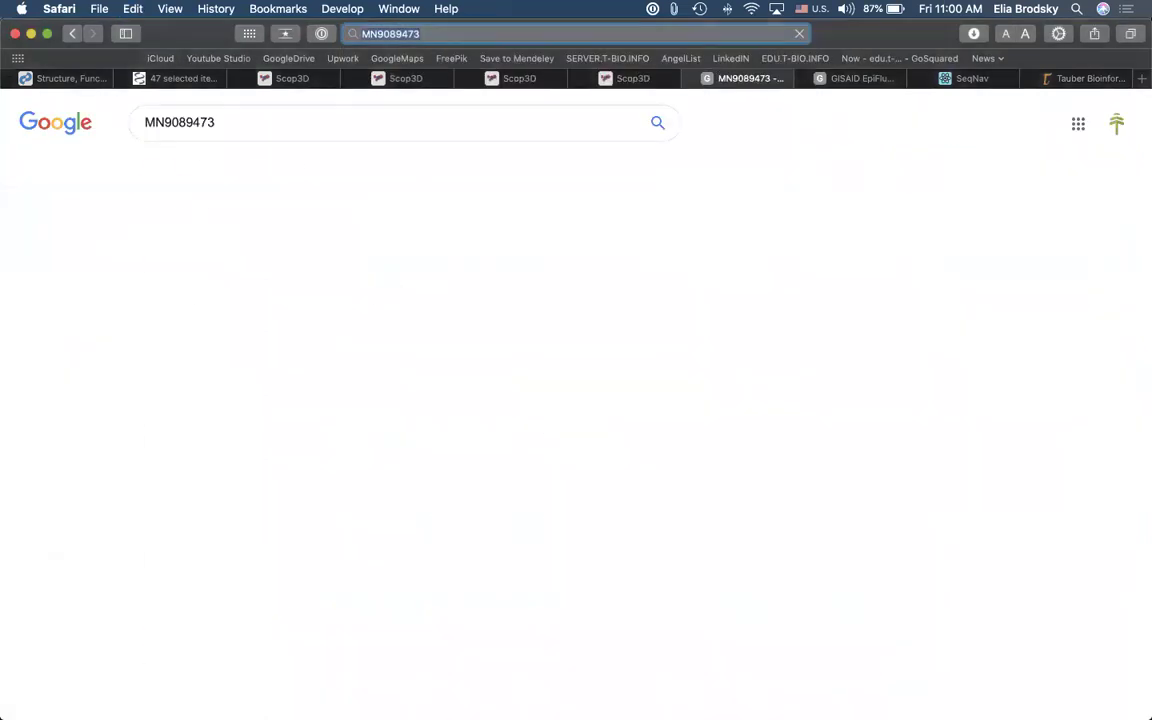
pyautogui.scroll(-2, 485, 287)
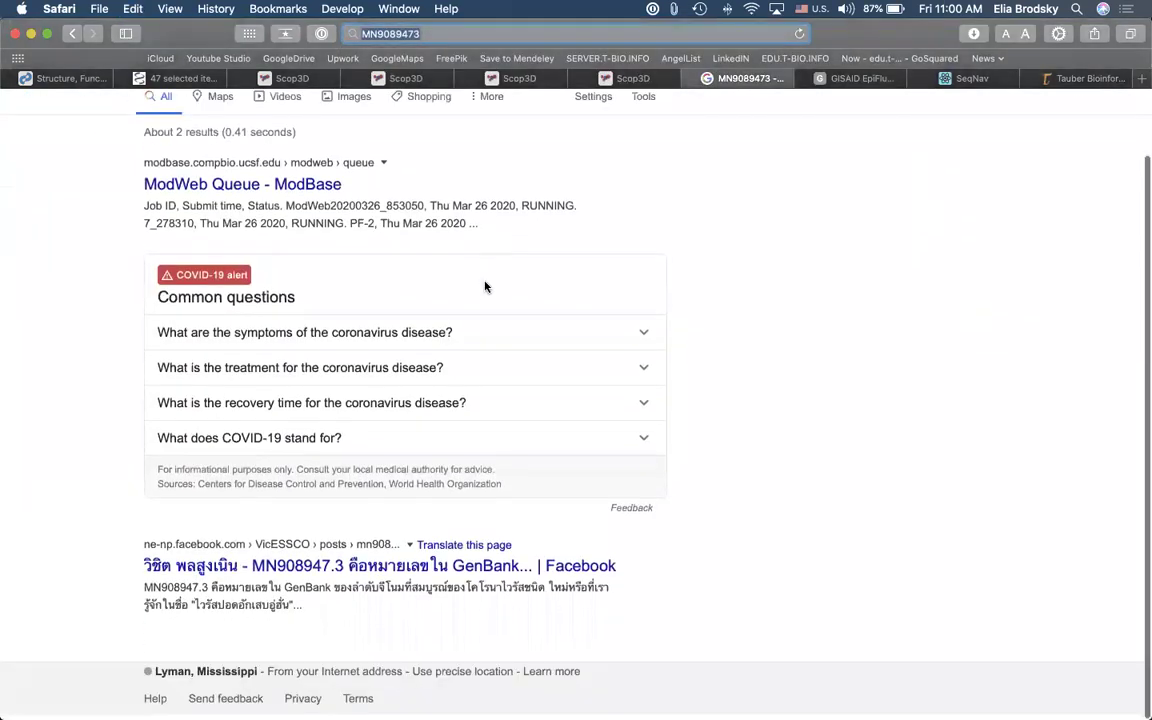
pyautogui.scroll(2, 485, 287)
# Step: Clear the Google query and go to the NCBI home page at ncbi.nlm.nih.gov
pyautogui.click(224, 122)
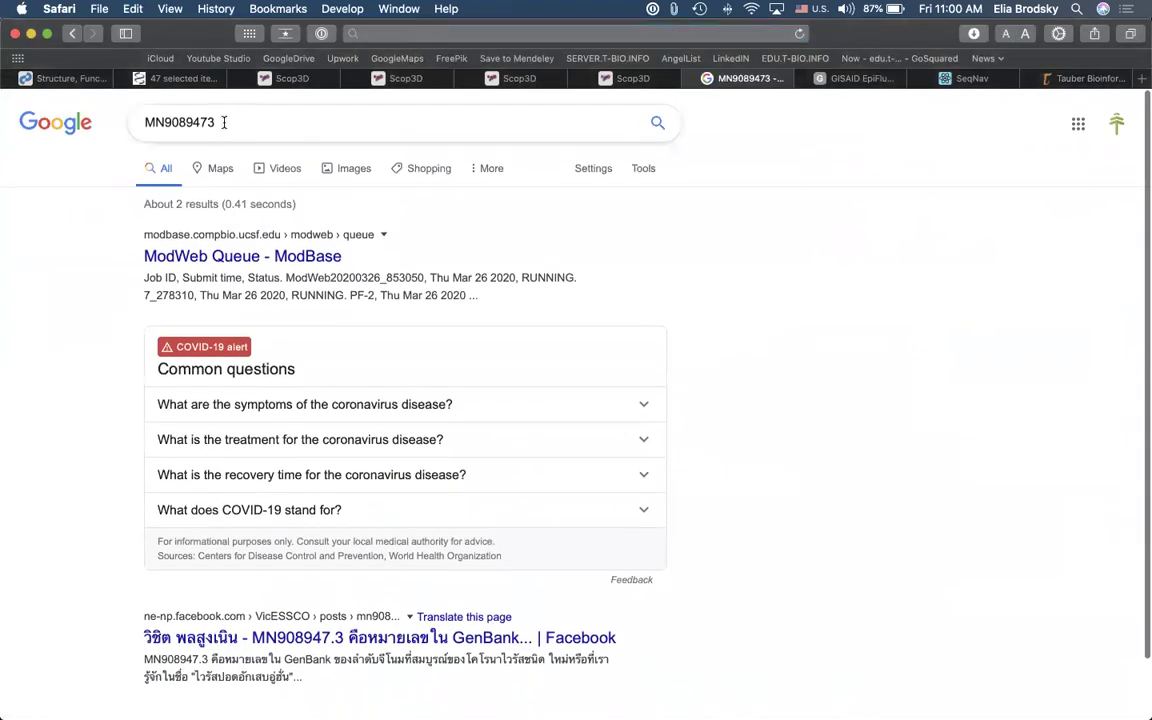
pyautogui.moveTo(224, 122); pyautogui.dragTo(118, 120)
pyautogui.press('BackSpace')
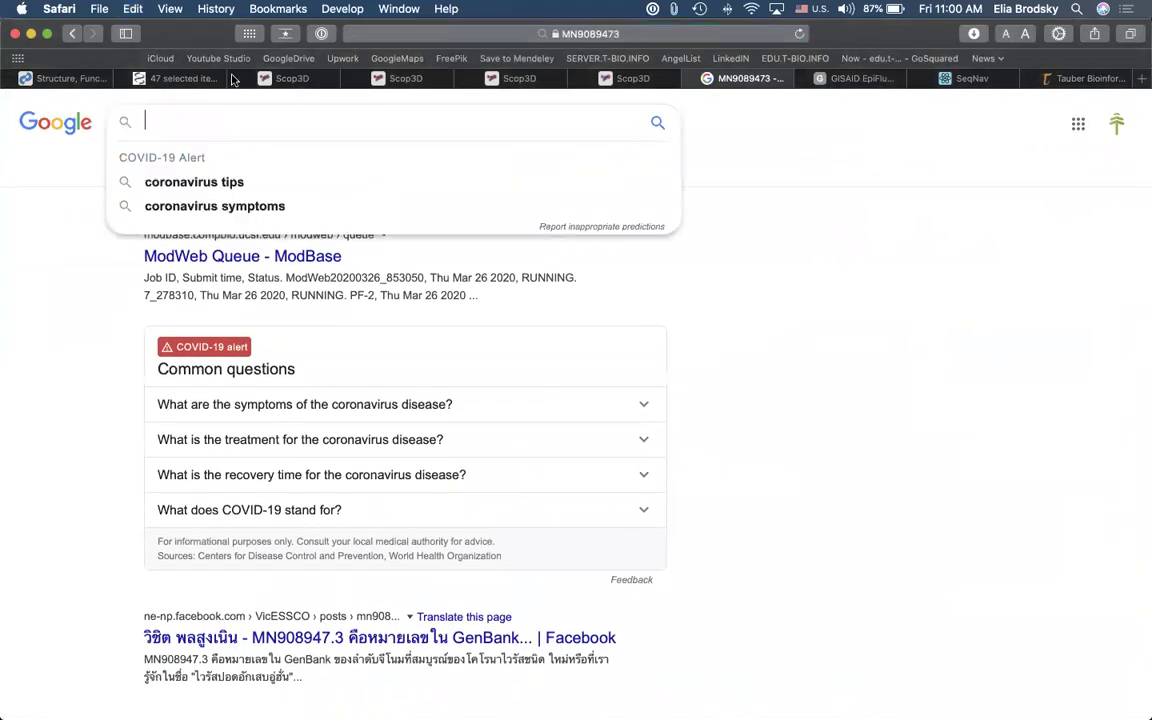
pyautogui.click(370, 35)
pyautogui.write('b')
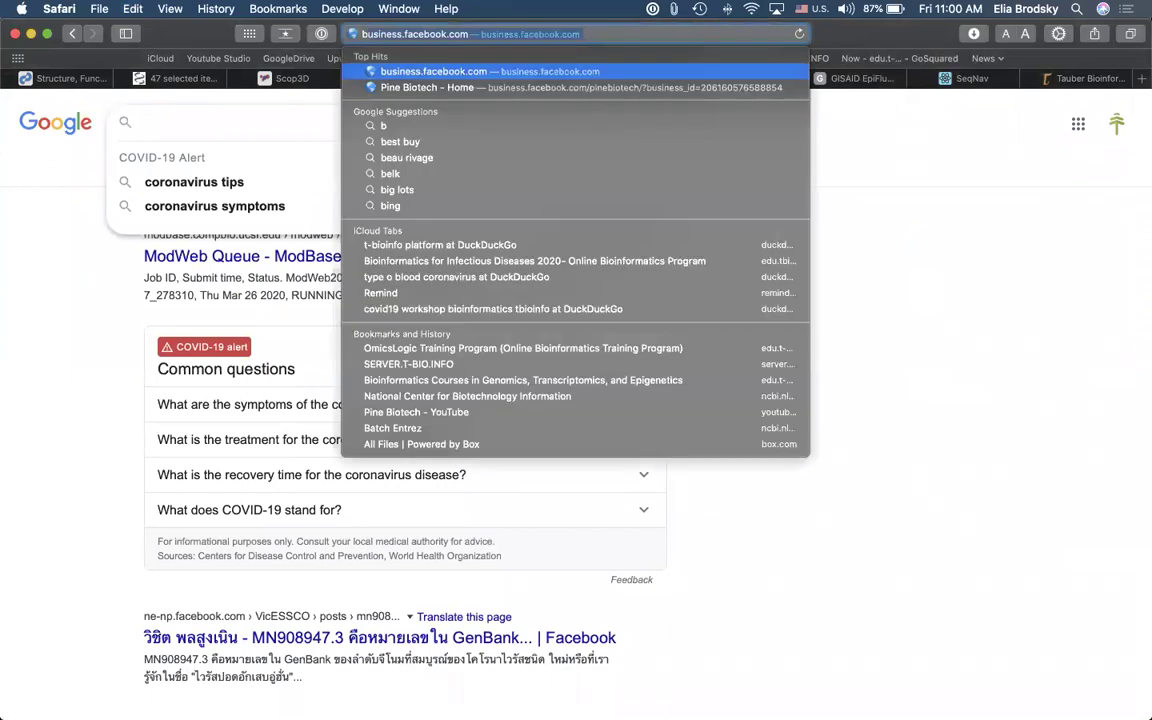
pyautogui.press('BackSpace')
pyautogui.write('ncbi.nlm.nih.gov')
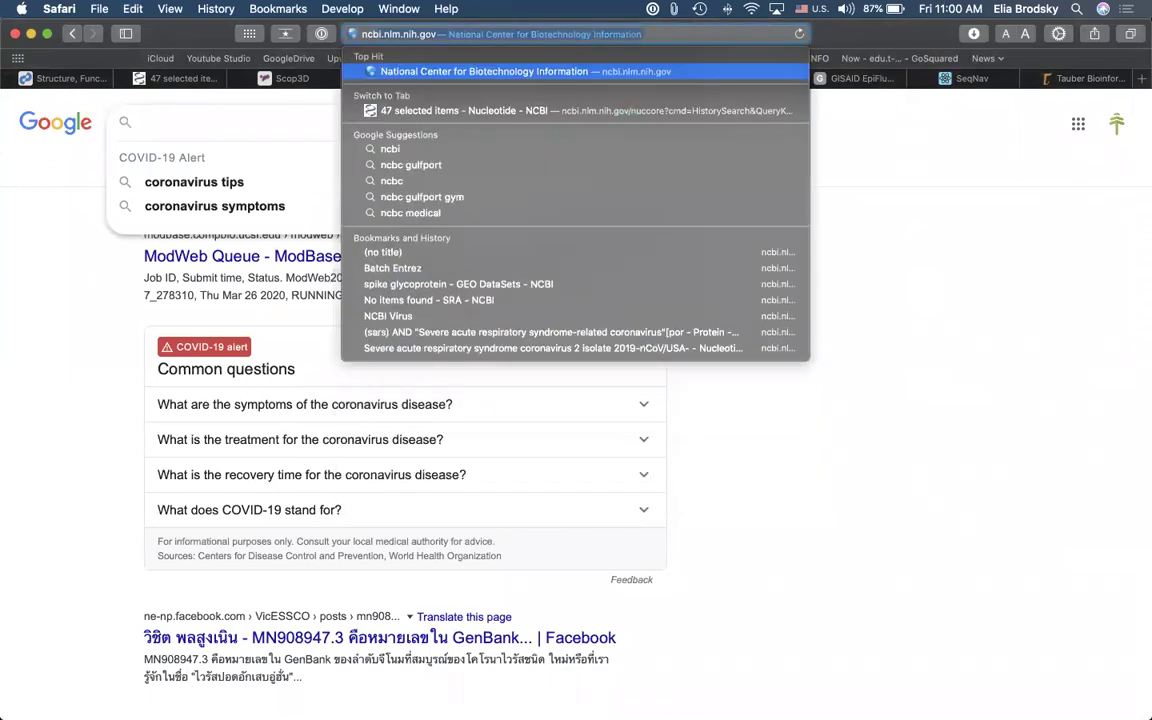
pyautogui.press('Return')
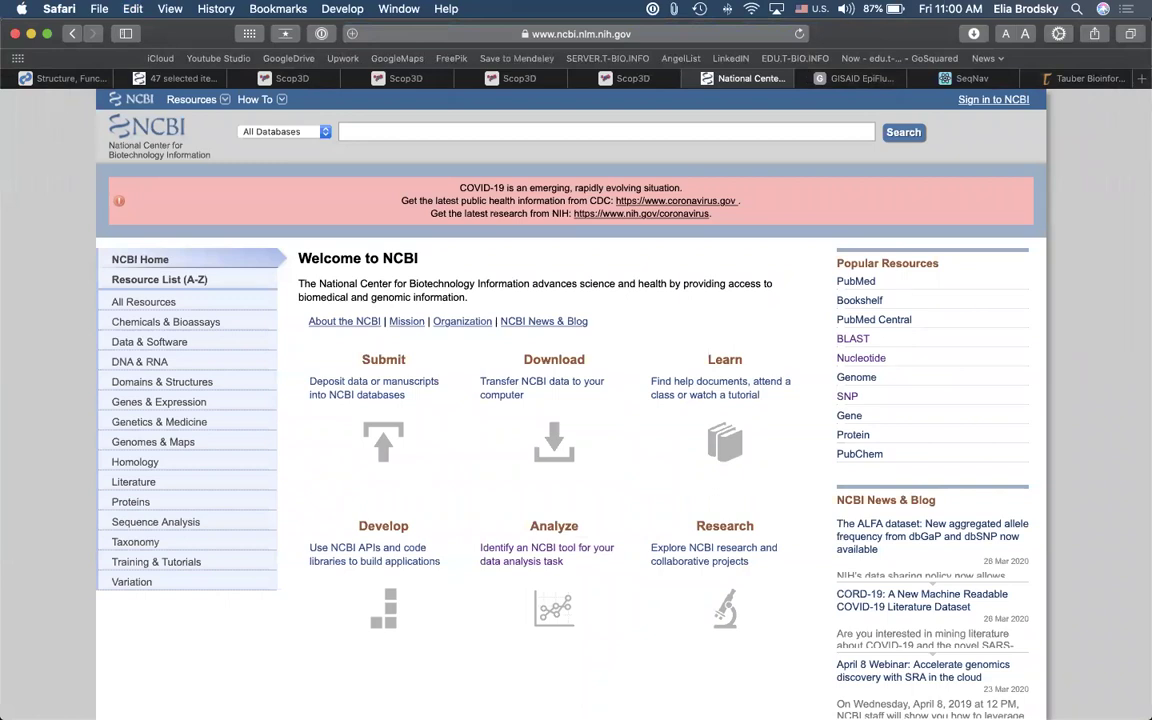
# Step: Search the NCBI Genome database for MN9089473
pyautogui.click(380, 131)
pyautogui.write('MN9089473')
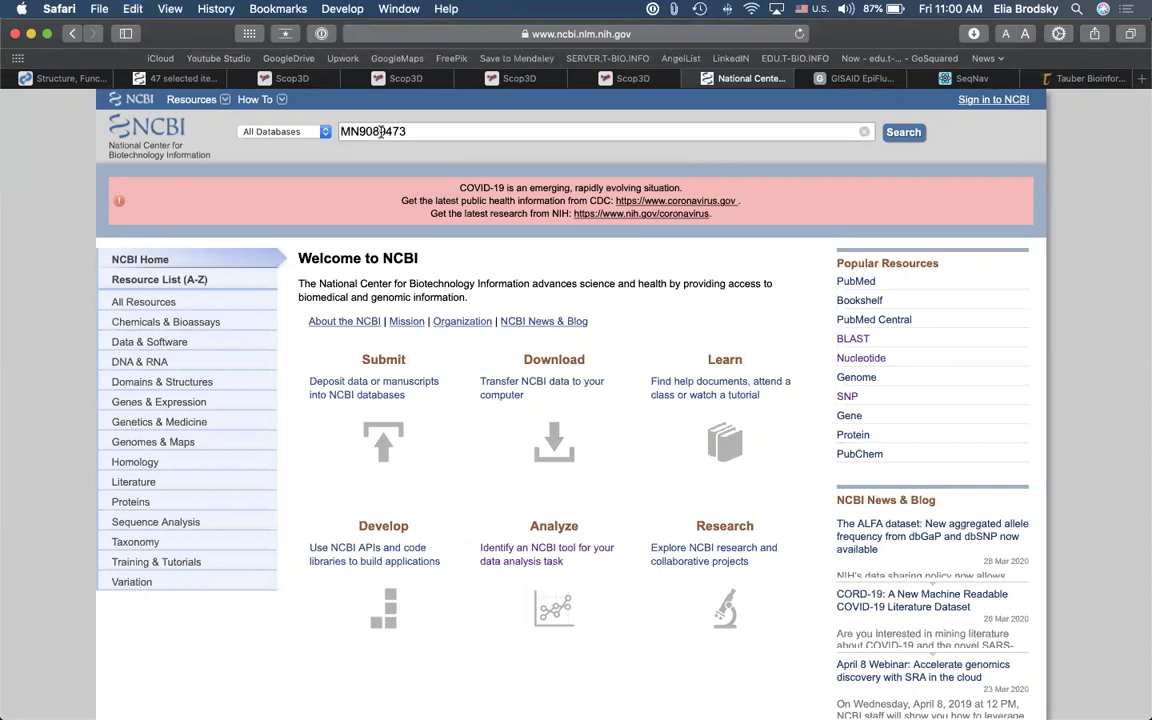
pyautogui.click(310, 131)
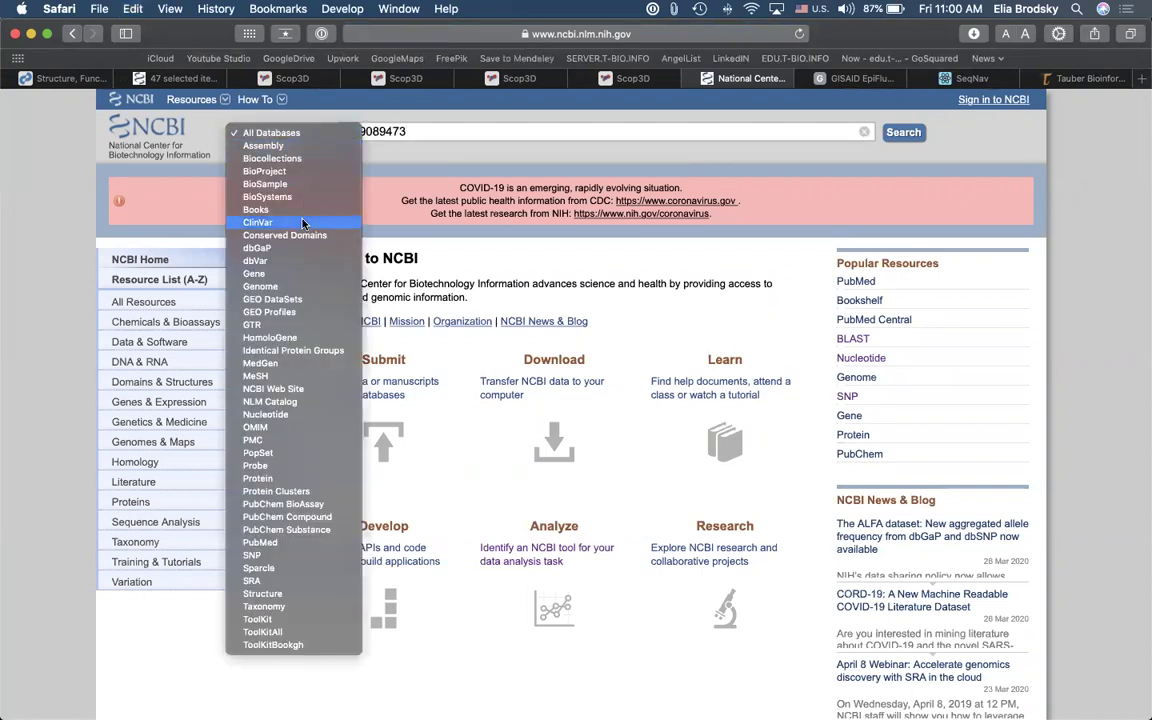
pyautogui.click(300, 286)
pyautogui.click(903, 134)
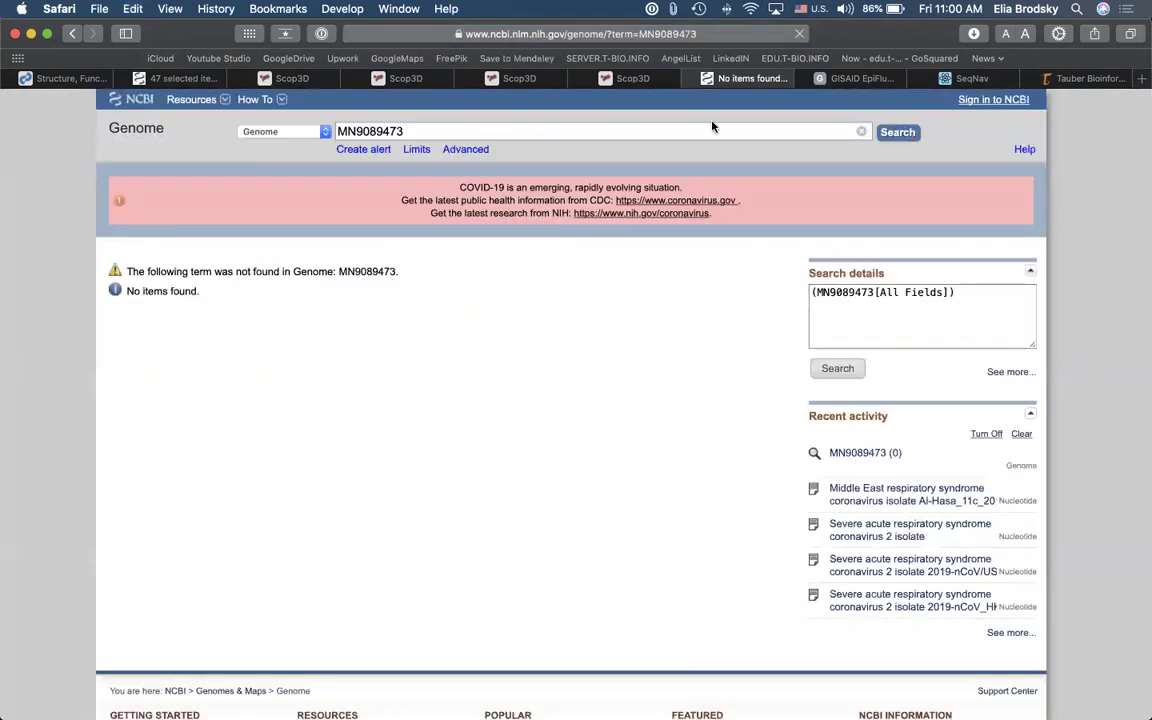
# Step: Repeat the MN9089473 search in the Nucleotide database, removing the trailing space from the term
pyautogui.click(258, 131)
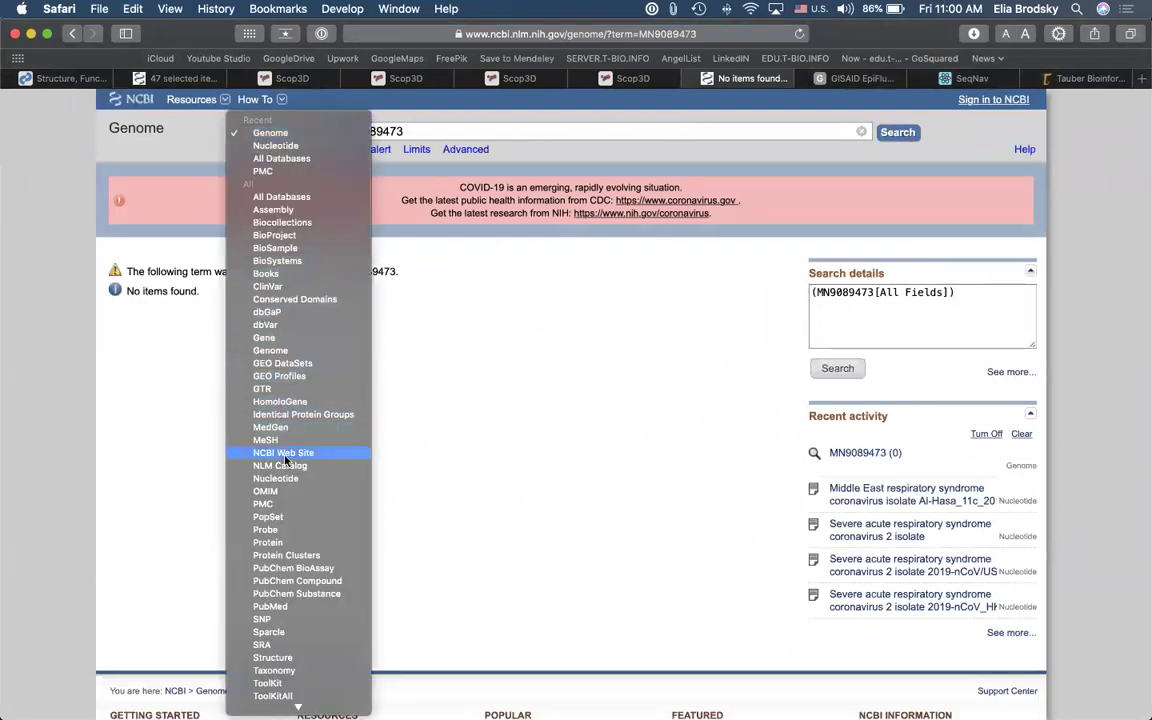
pyautogui.click(287, 481)
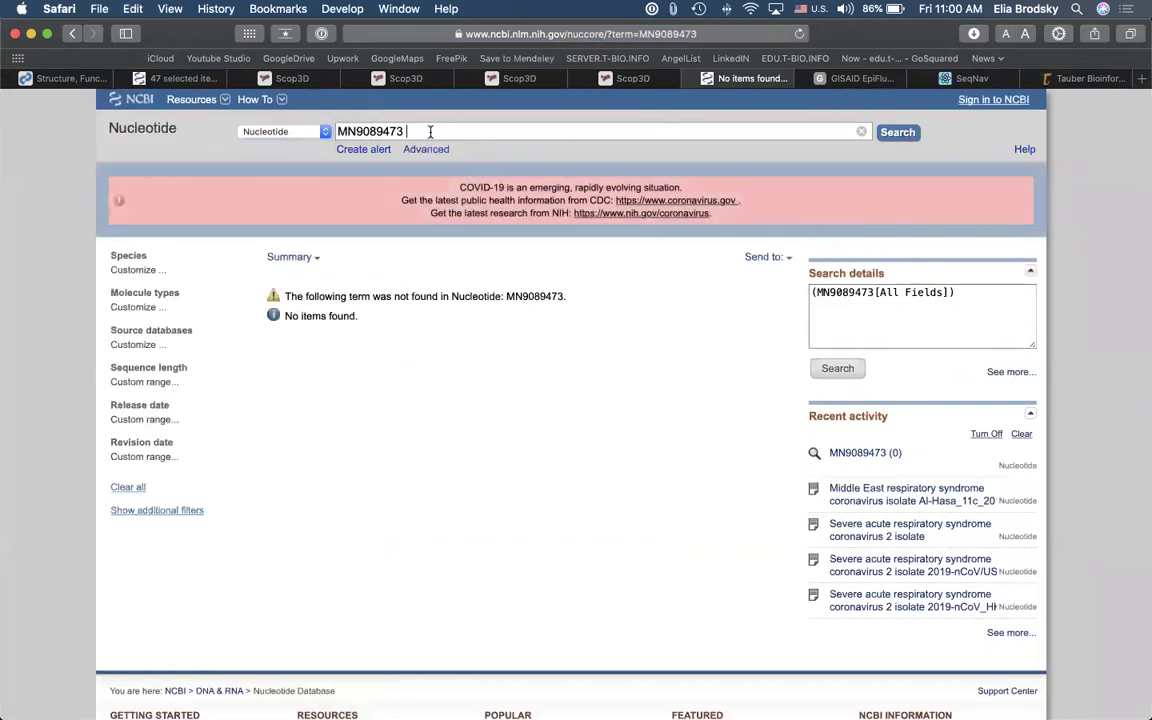
pyautogui.press('BackSpace')
pyautogui.click(894, 135)
# Step: Search All Databases on NCBI for MN9089473 and review the results by database
pyautogui.click(303, 128)
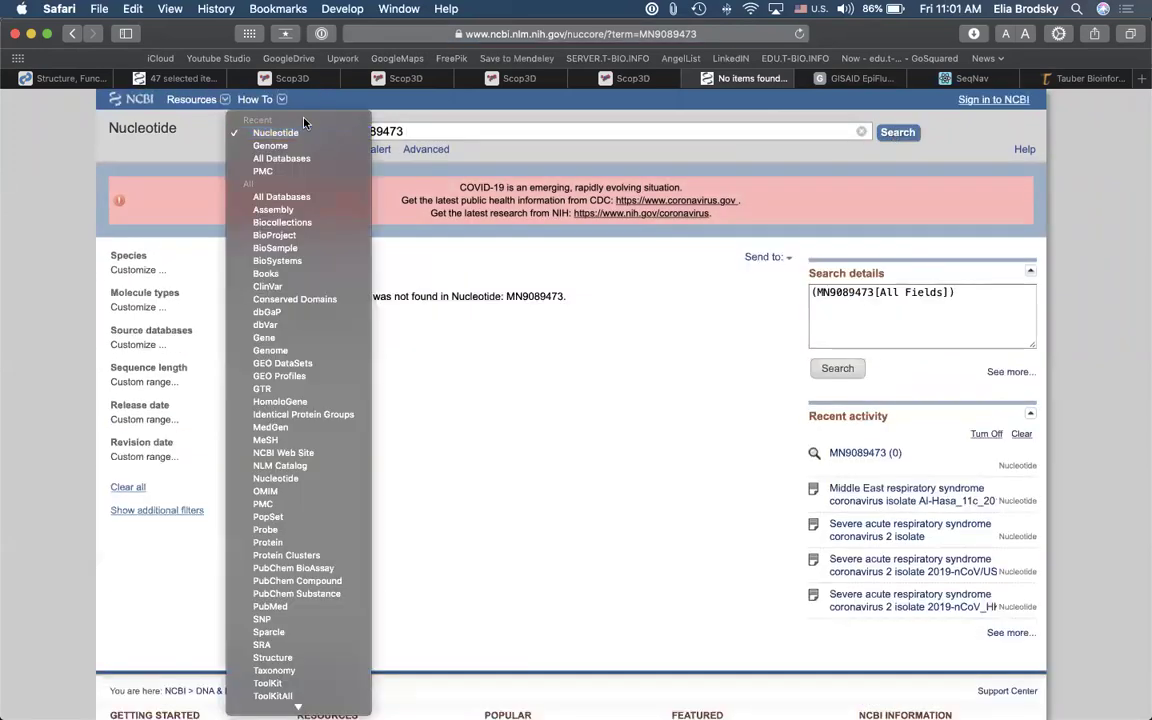
pyautogui.click(290, 196)
pyautogui.click(897, 133)
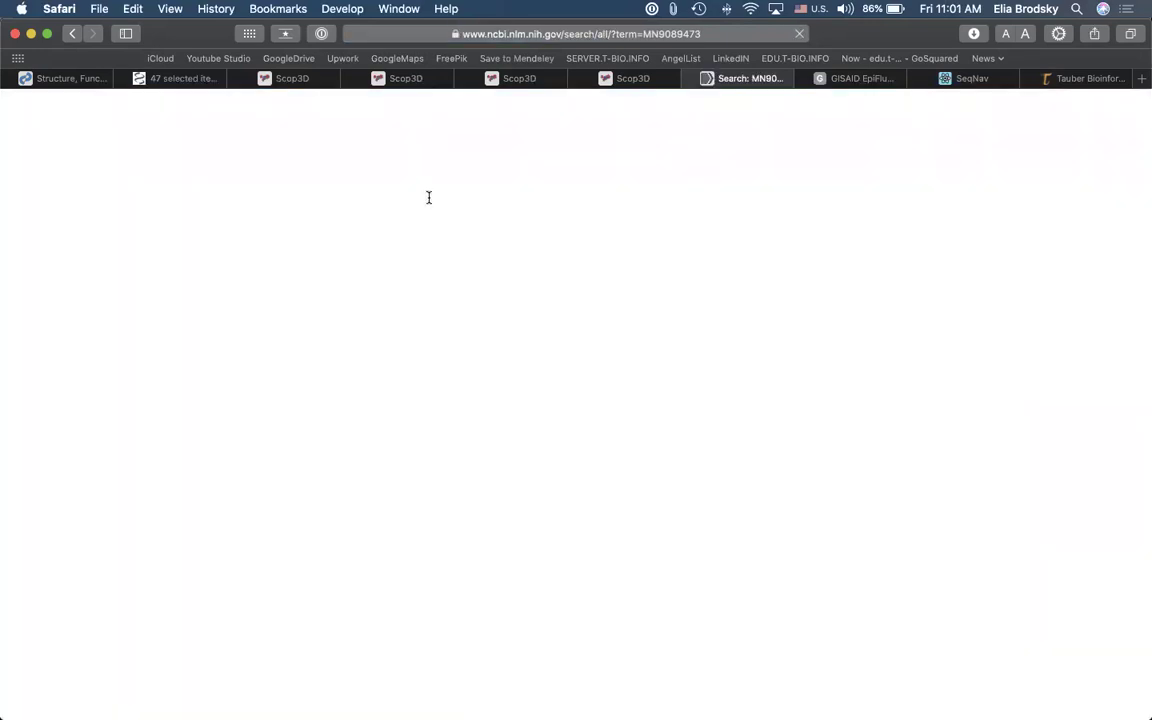
pyautogui.scroll(-8, 465, 408)
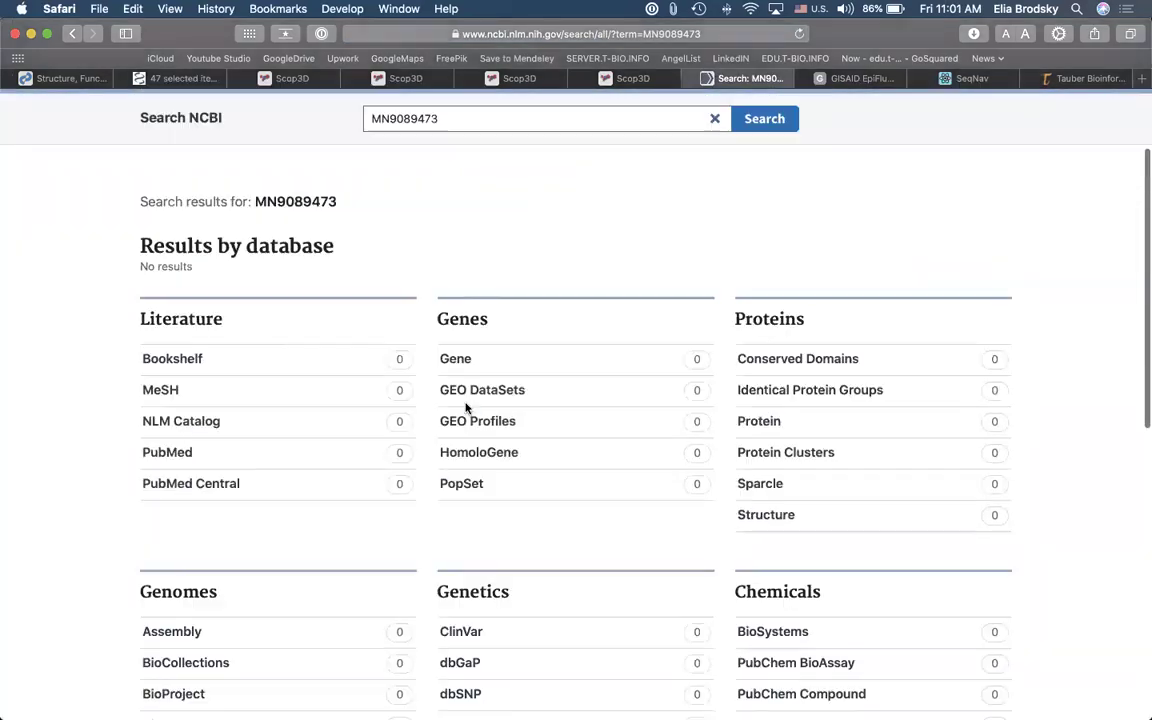
pyautogui.scroll(1, 478, 390)
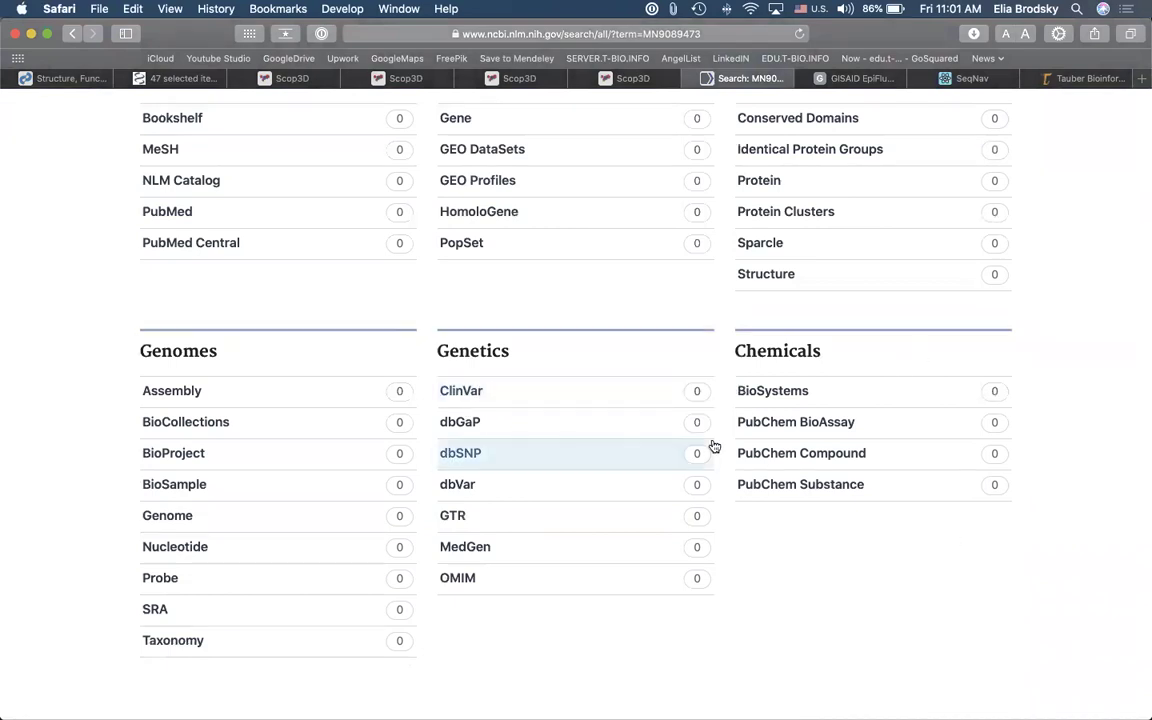
# Step: Open COVID19_MN9089473.gb from the SARS_MERS_COVID19_BetaCOV1 folder in TextEdit and copy its version accession MN908947.3
pyautogui.scroll(6, 715, 446)
pyautogui.press('super+Tab')
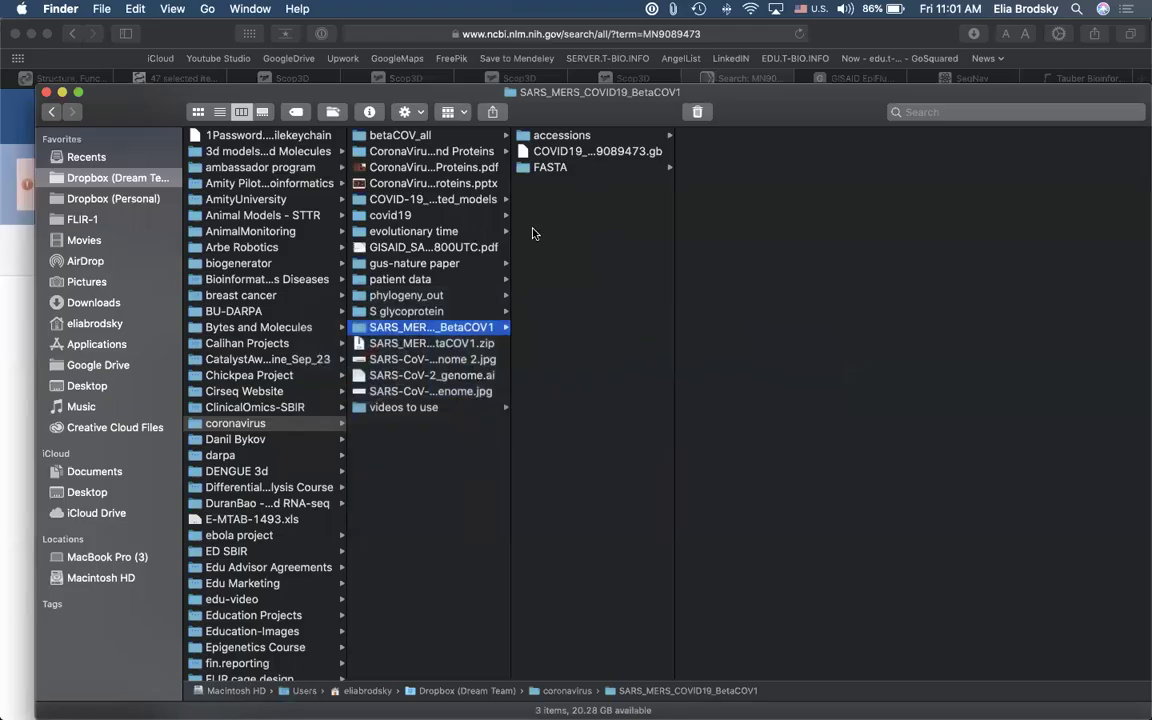
pyautogui.doubleClick(675, 170)
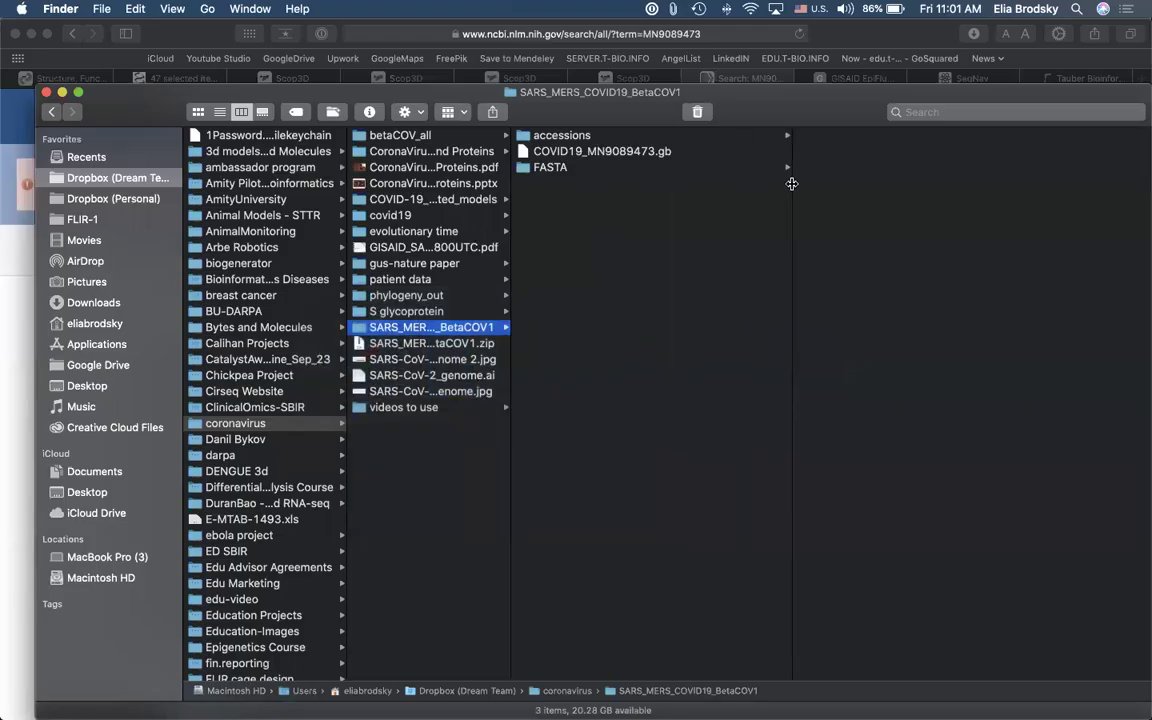
pyautogui.click(590, 151)
pyautogui.moveTo(540, 151); pyautogui.dragTo(643, 698)
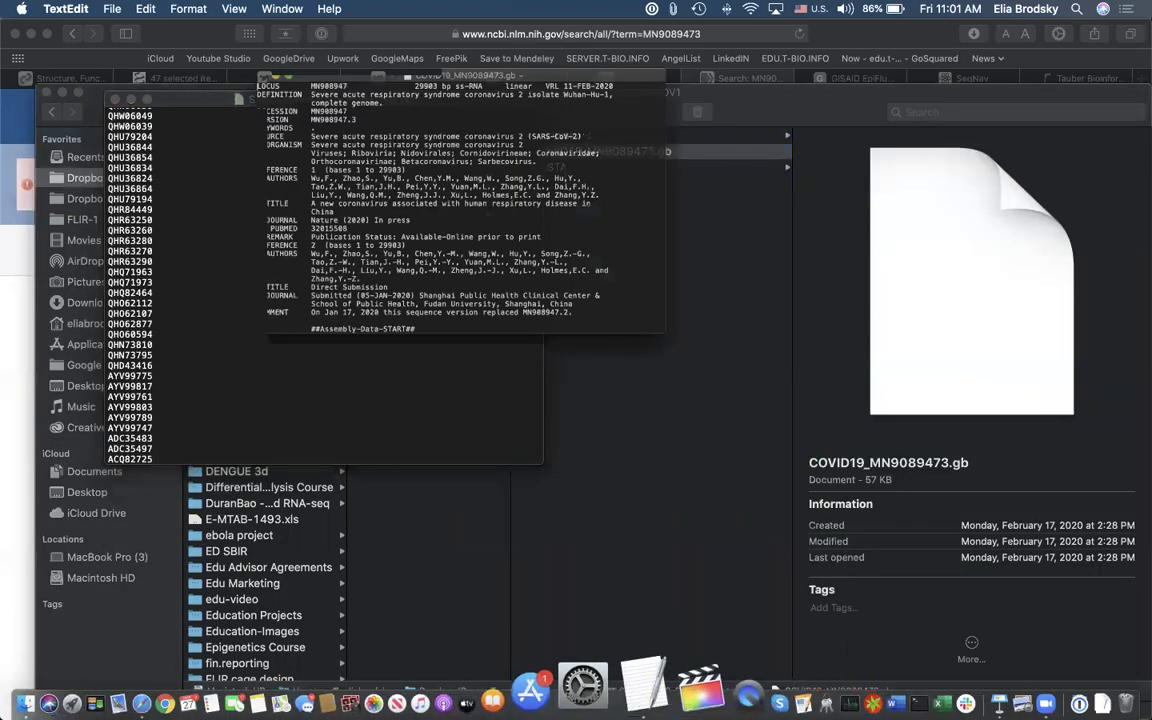
pyautogui.moveTo(322, 89); pyautogui.dragTo(277, 100)
pyautogui.press('super+c')
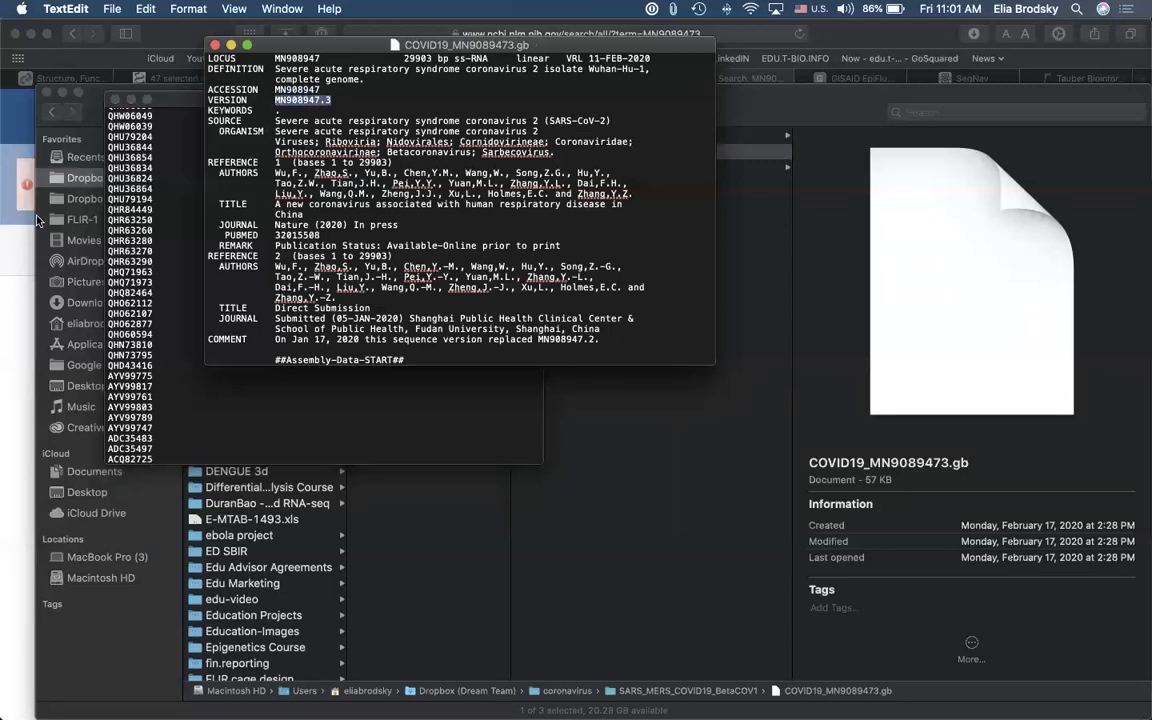
# Step: Switch back to NCBI in Safari, search for MN908947.3 and open the Wuhan-Hu-1 complete genome record
pyautogui.click(28, 216)
pyautogui.doubleClick(472, 251)
pyautogui.press('super+v')
pyautogui.press('Return')
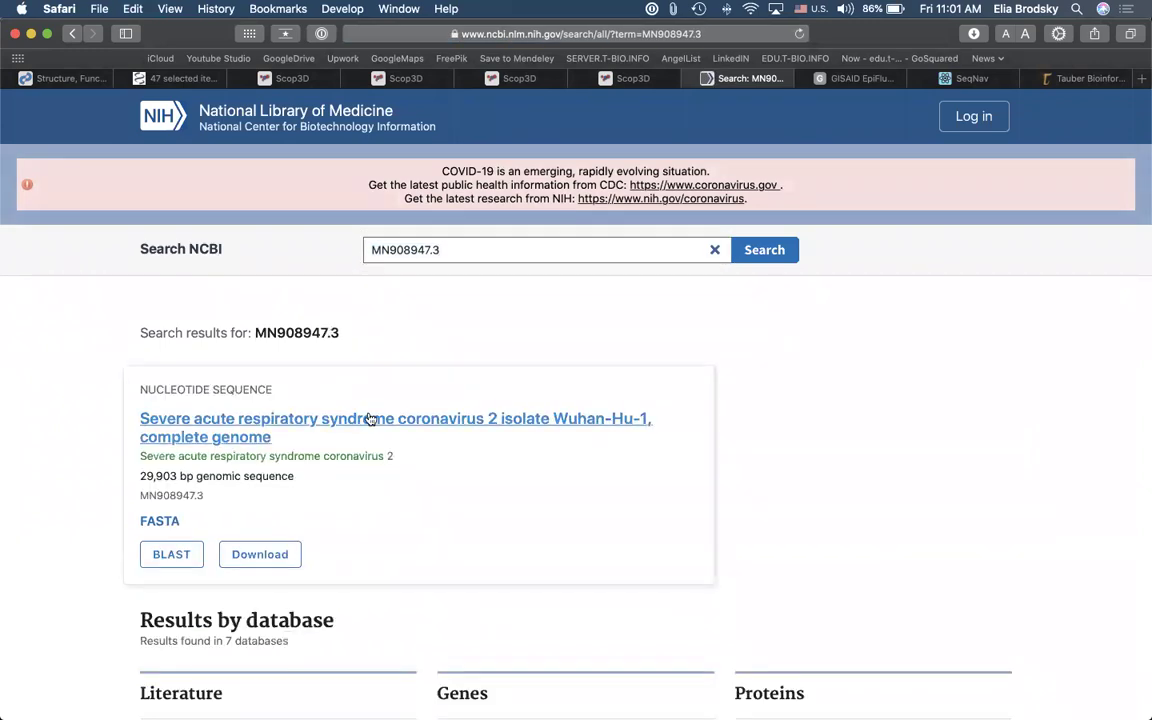
pyautogui.click(369, 419)
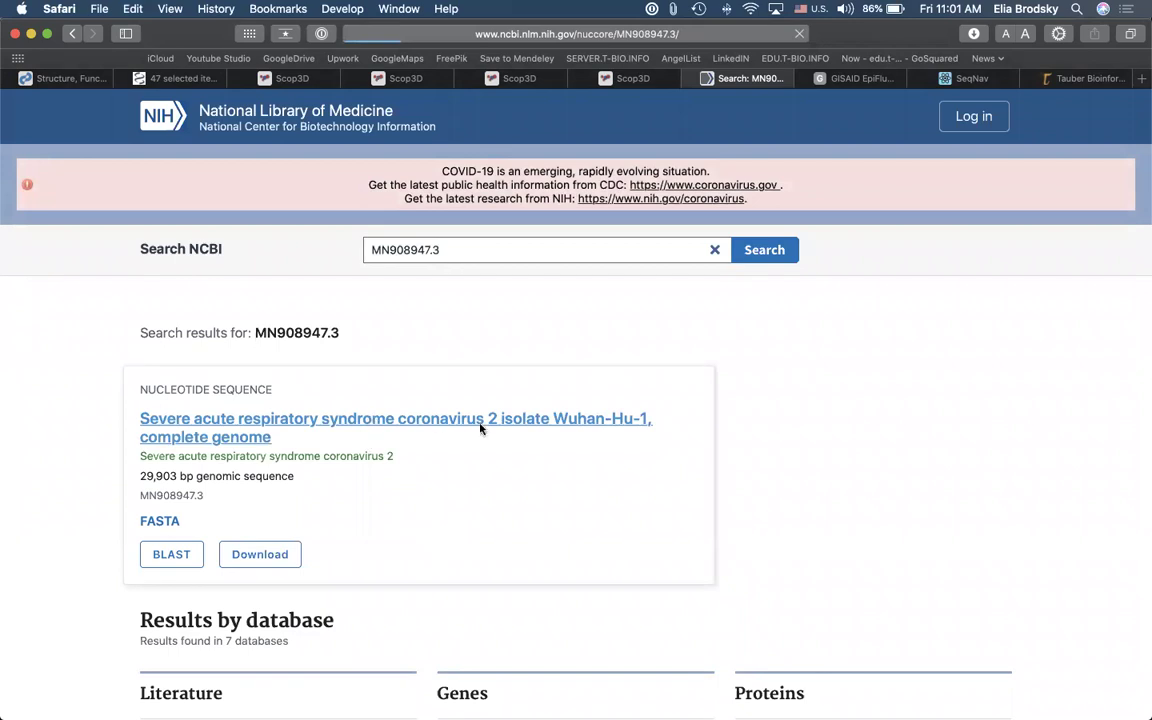
# Step: Examine the MN908947.3 GenBank record, including its source details, features and the orf1ab protein translation
pyautogui.scroll(-2, 560, 350)
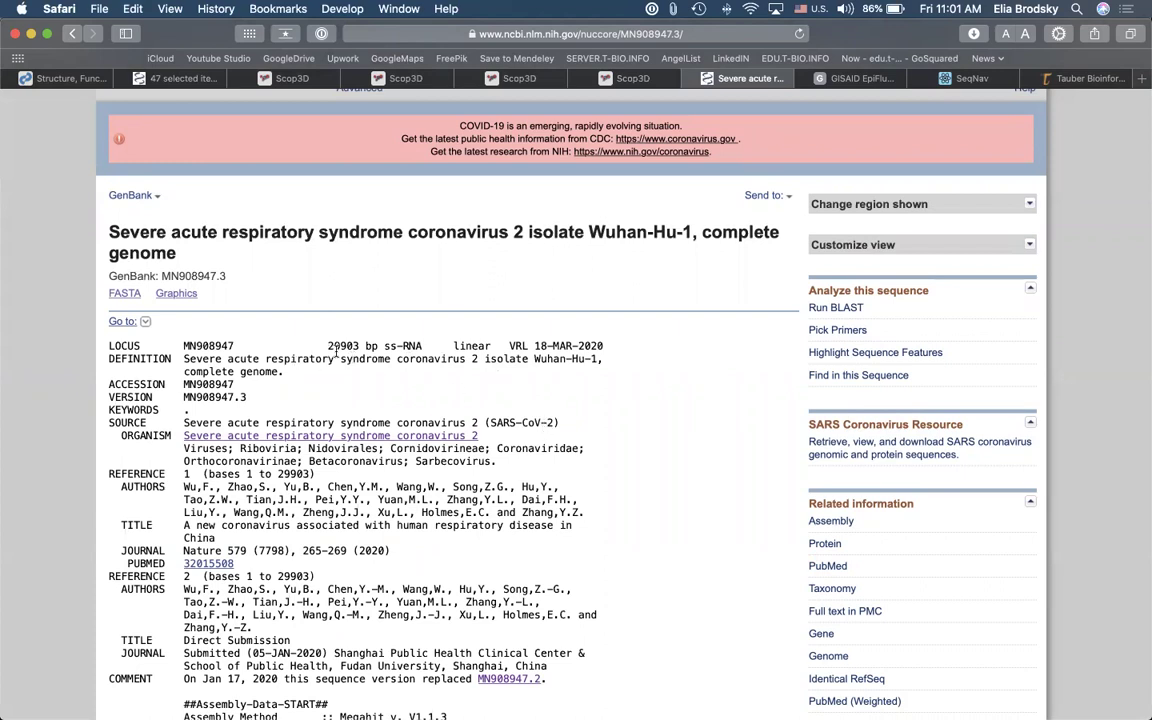
pyautogui.scroll(-4, 381, 358)
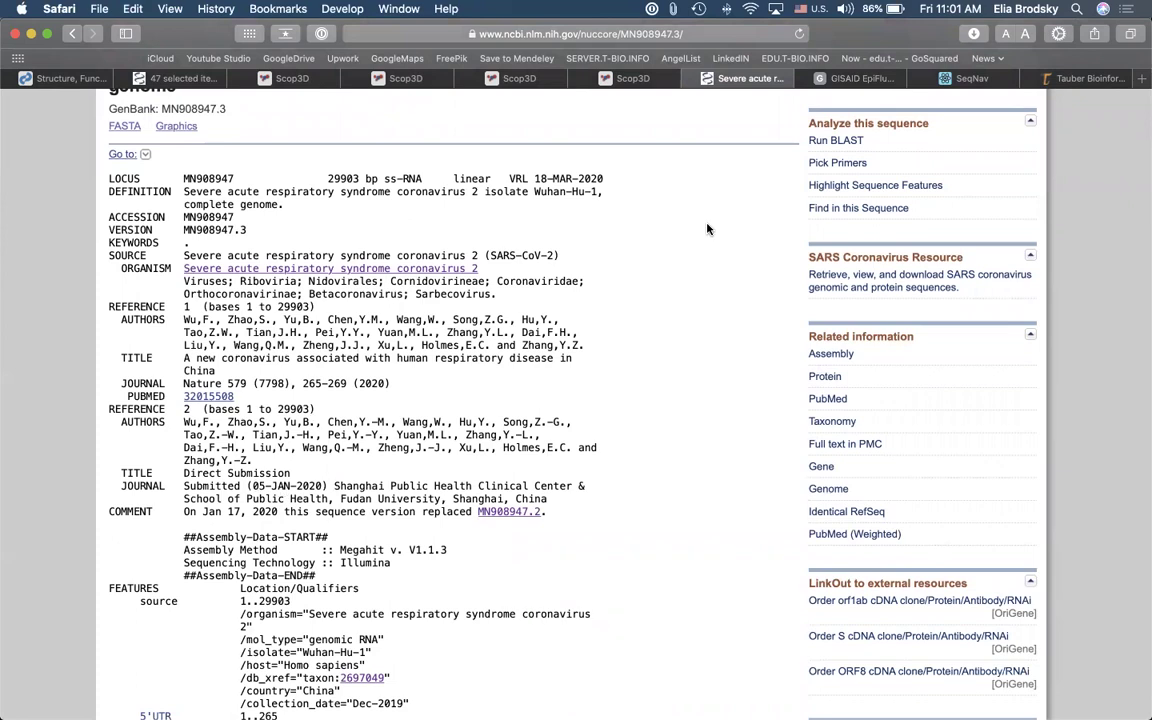
pyautogui.scroll(5, 707, 229)
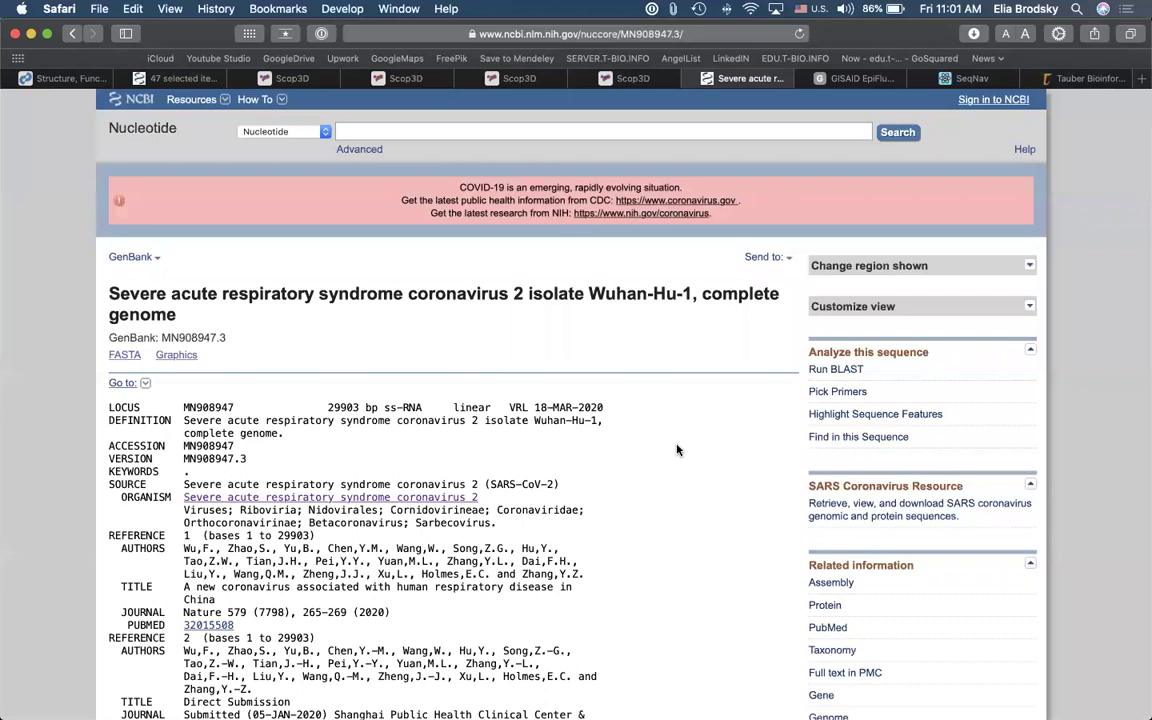
pyautogui.scroll(-15, 676, 450)
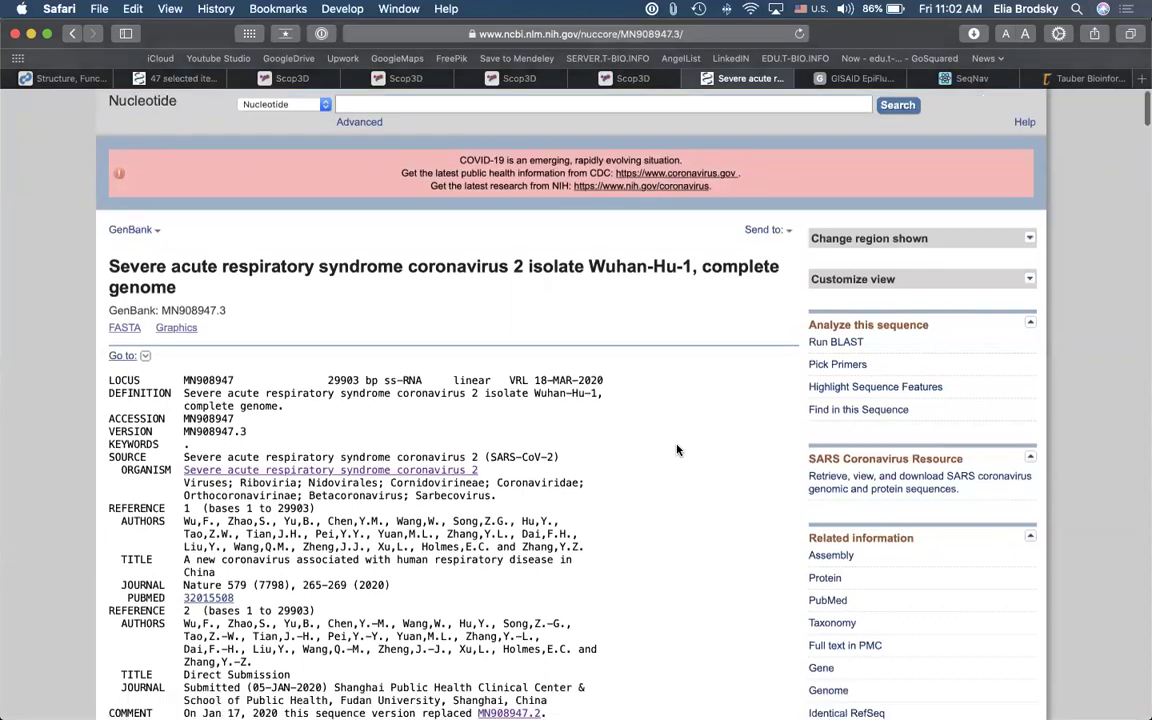
pyautogui.scroll(2, 150, 140)
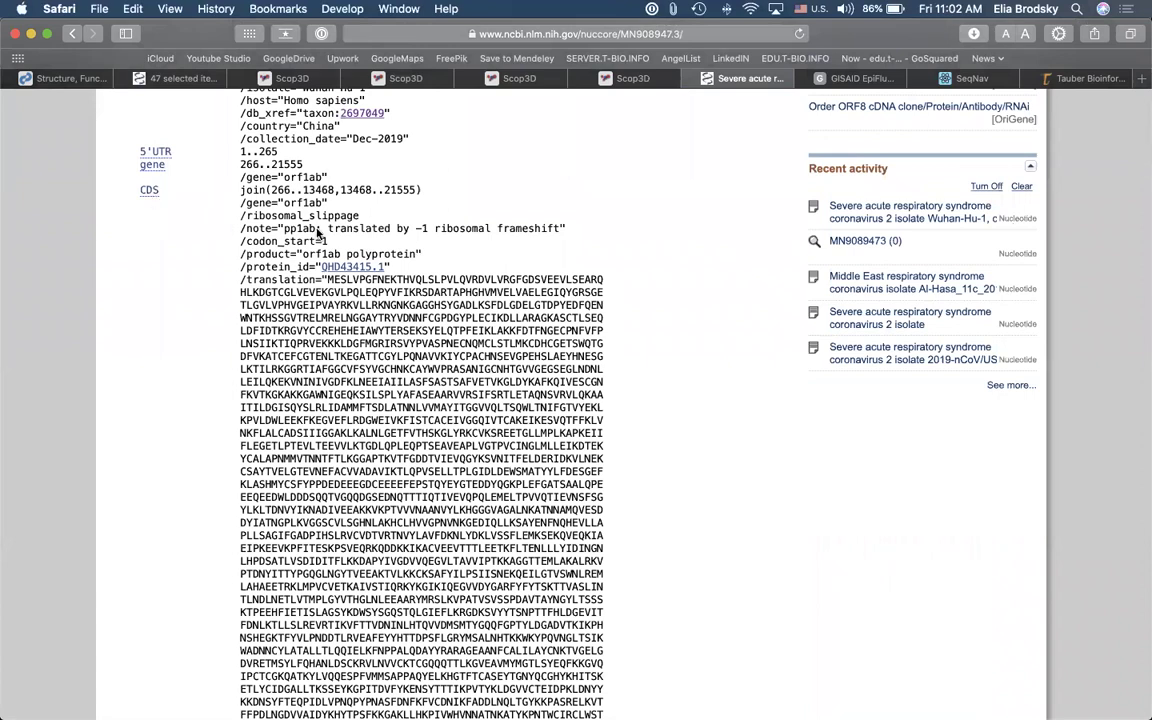
pyautogui.scroll(-6, 320, 250)
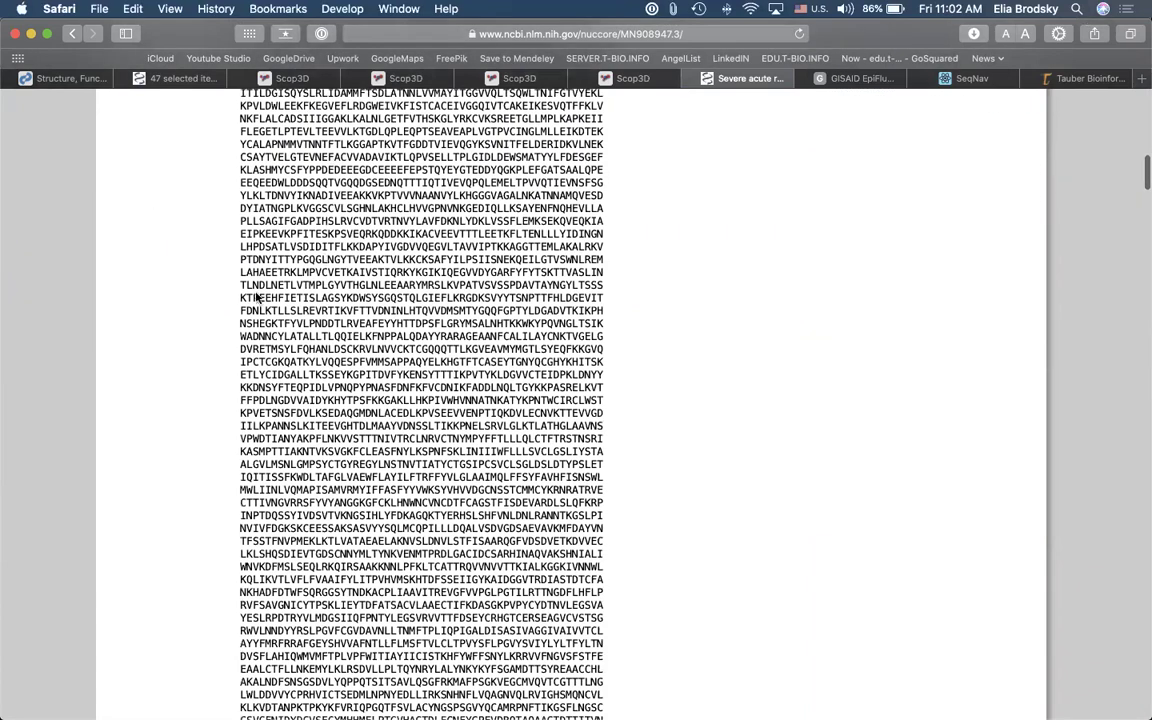
pyautogui.moveTo(257, 297); pyautogui.dragTo(348, 326)
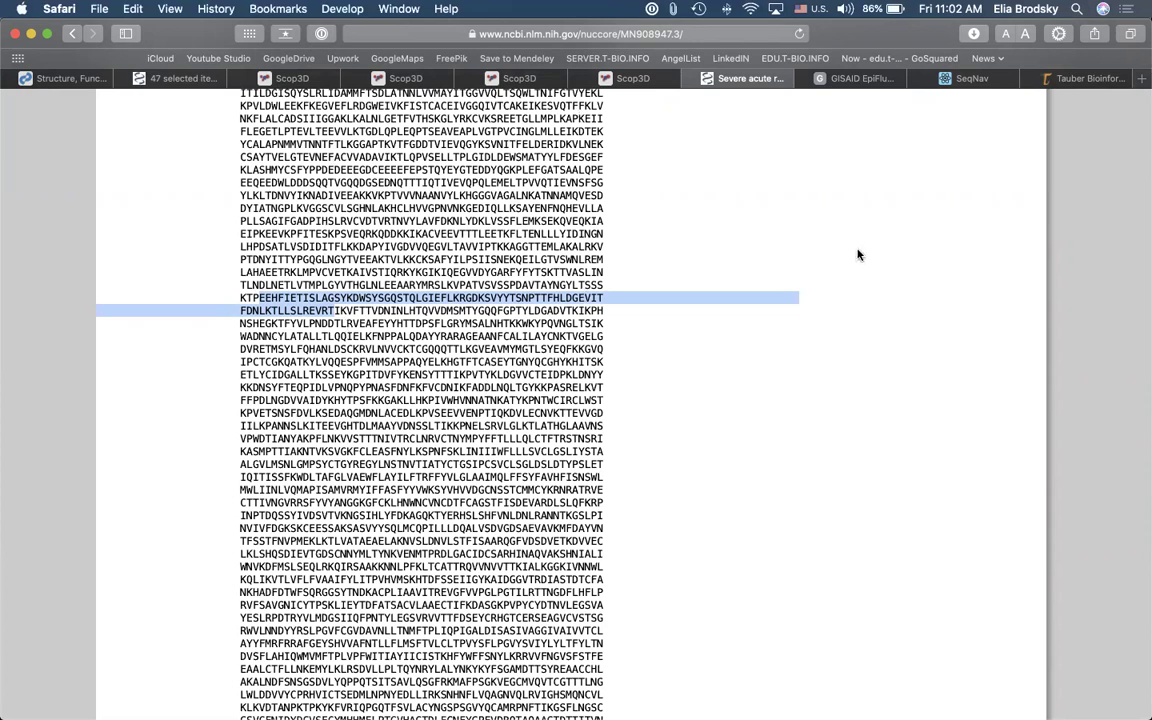
# Step: Send the complete MN908947.3 record to a file, choosing the GenBank format
pyautogui.scroll(2, 859, 256)
pyautogui.scroll(20, 771, 260)
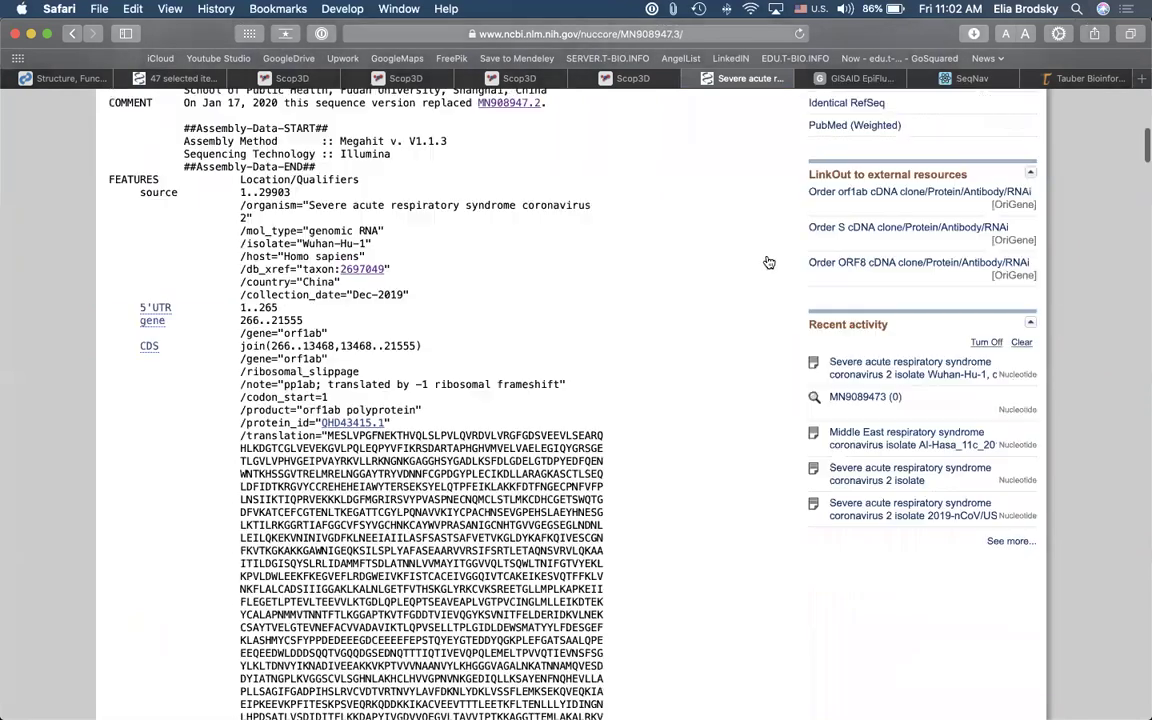
pyautogui.click(768, 257)
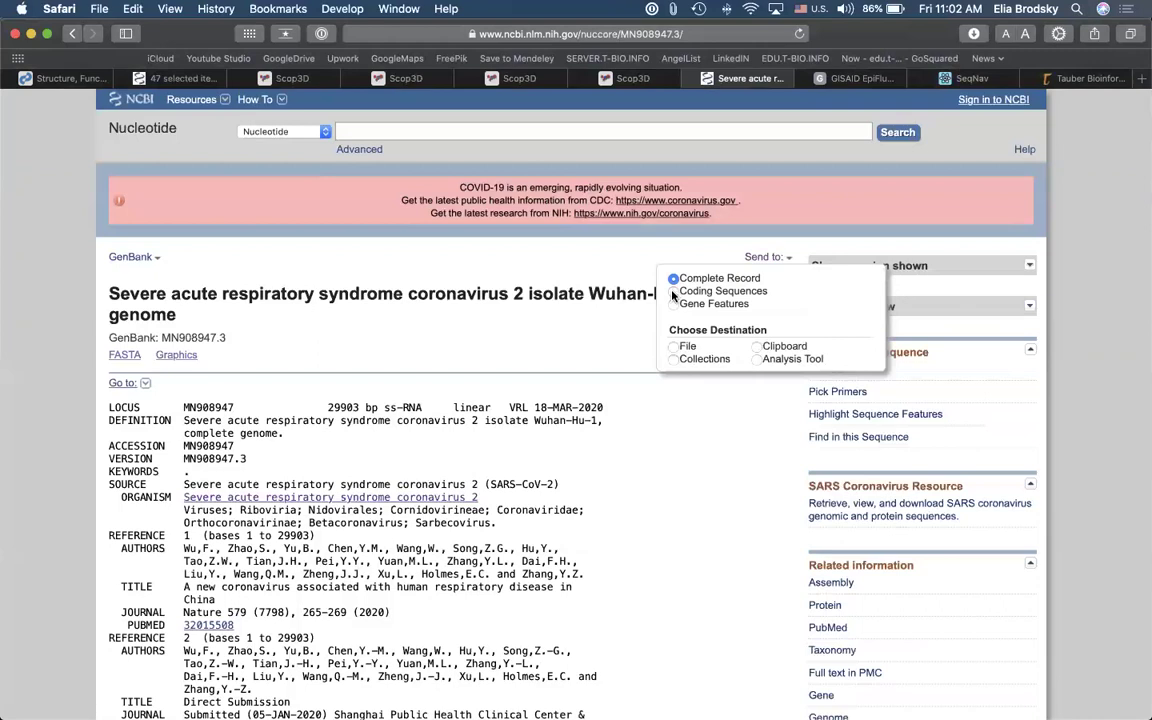
pyautogui.click(672, 348)
pyautogui.click(672, 427)
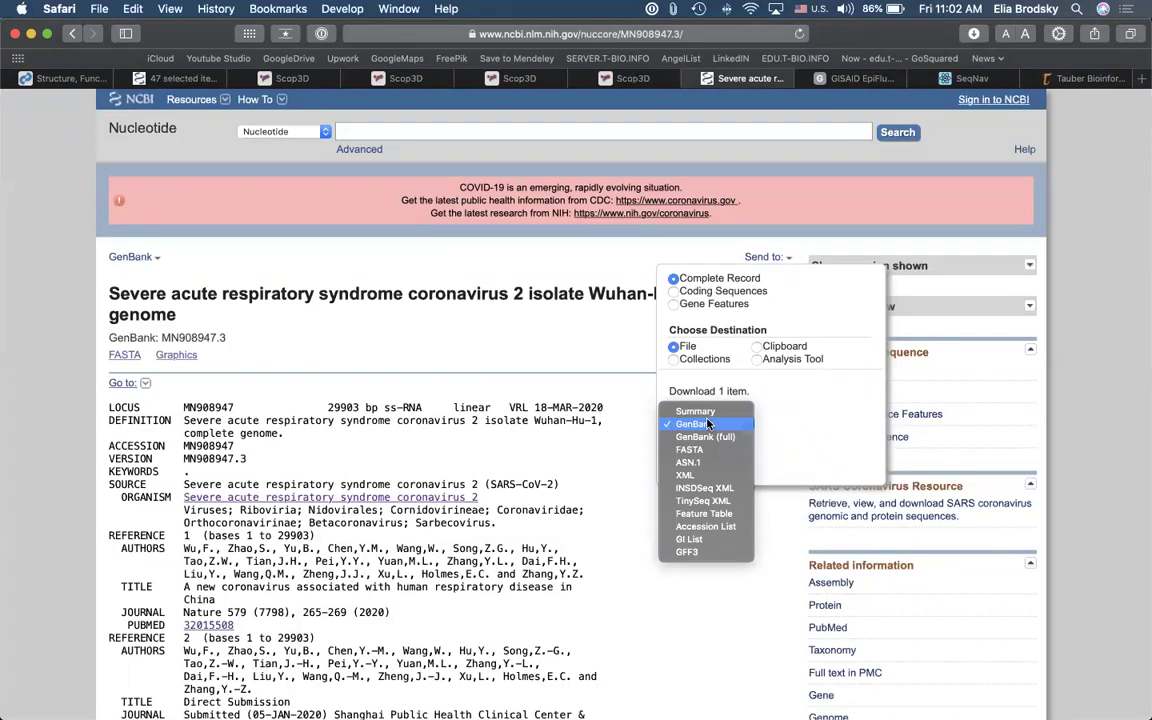
pyautogui.click(705, 424)
pyautogui.click(700, 463)
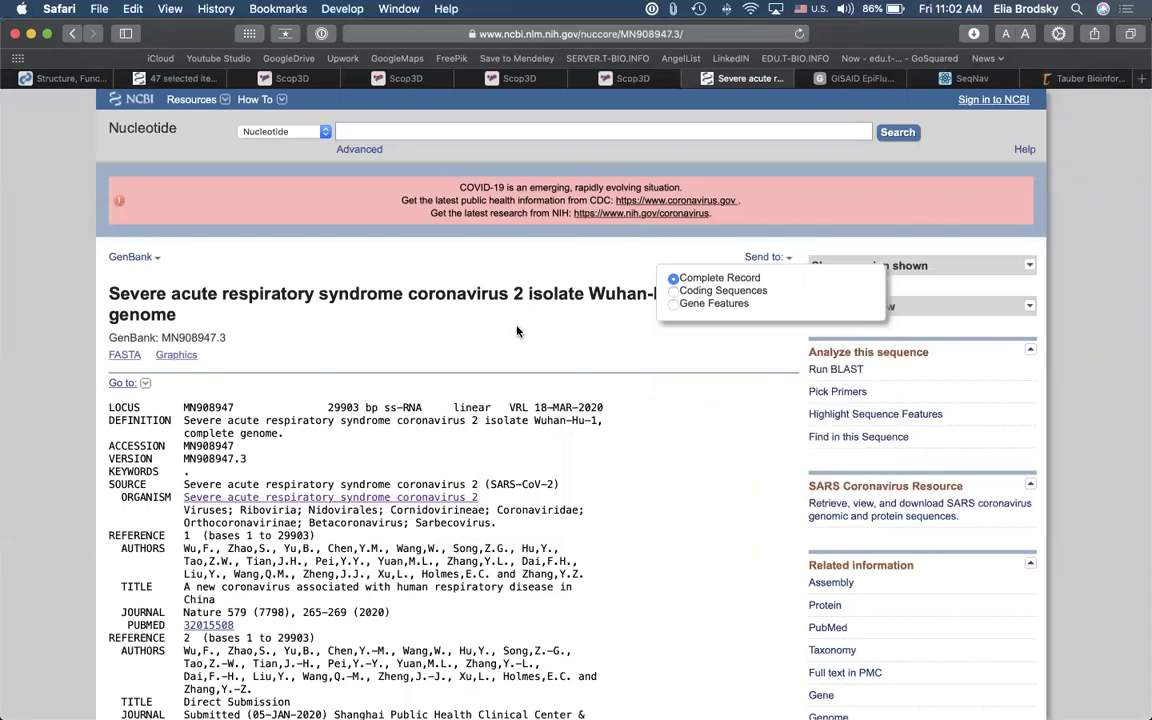
# Step: Switch to the T-BioInfo platform and start a new Virus Quasispecies pipeline from the virology areas of analysis
pyautogui.click(1088, 80)
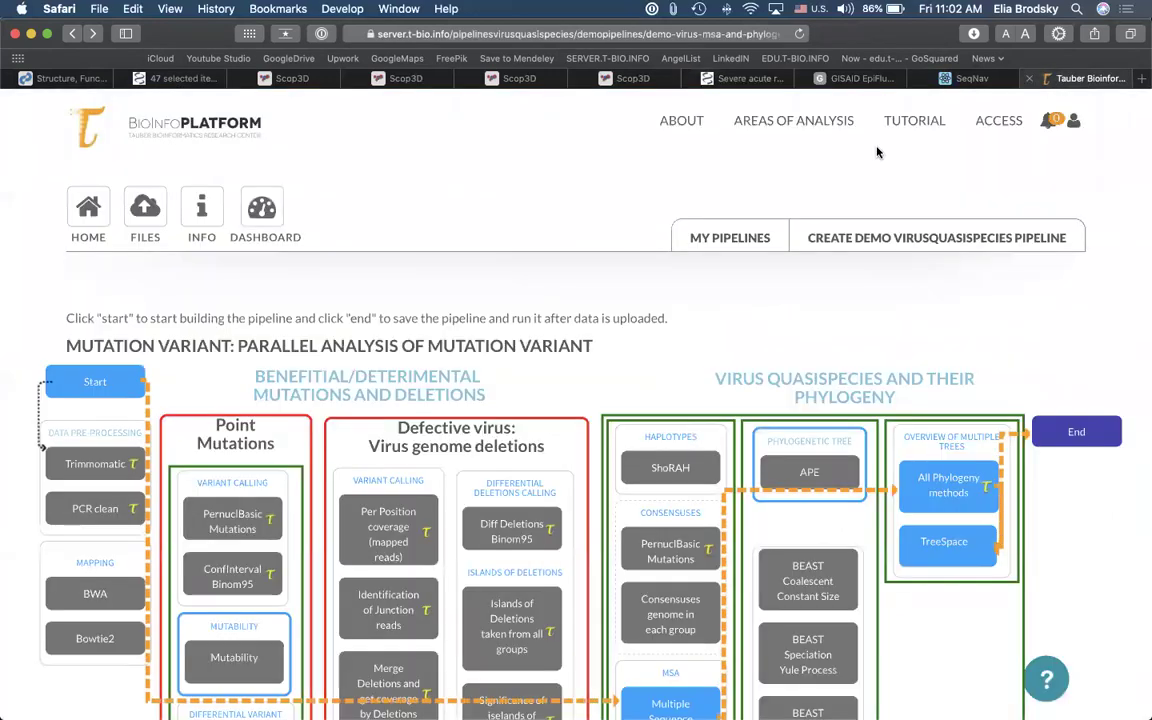
pyautogui.click(810, 122)
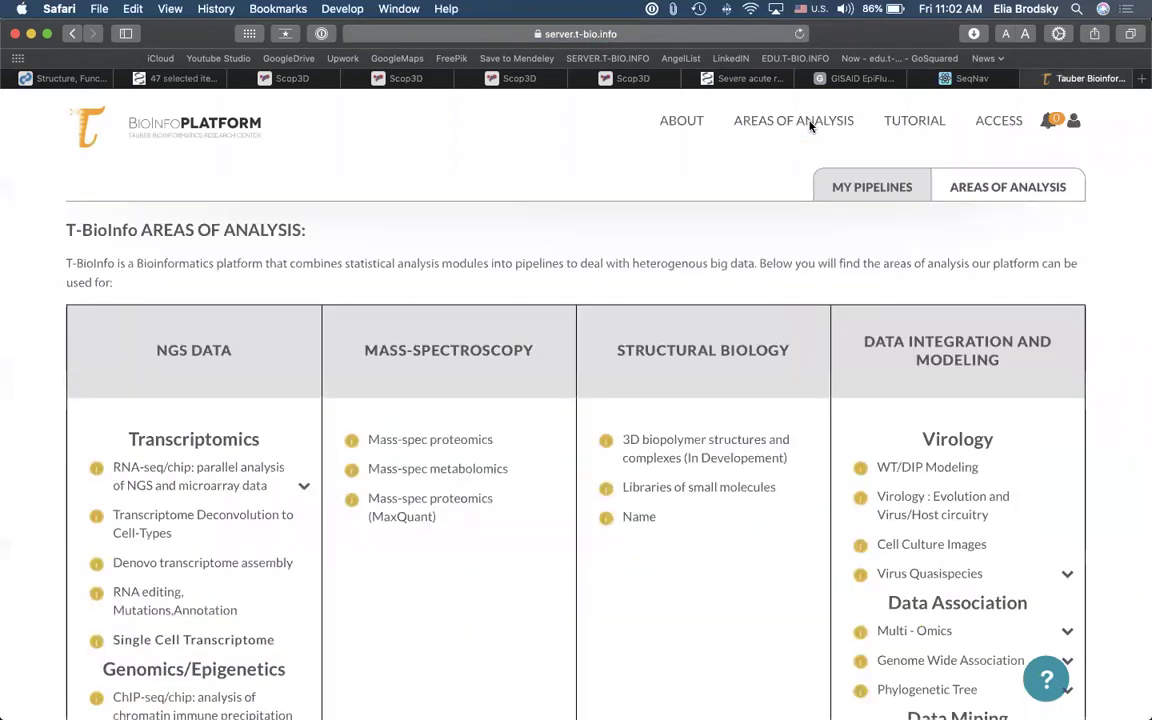
pyautogui.scroll(-5, 798, 414)
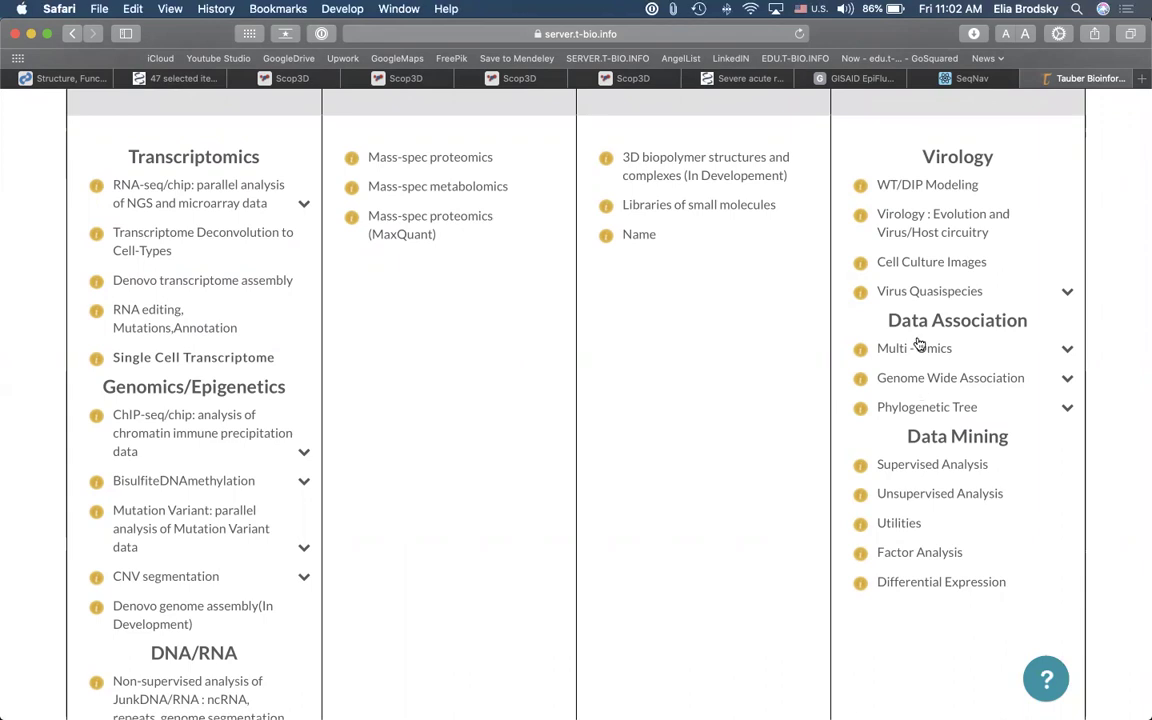
pyautogui.click(936, 291)
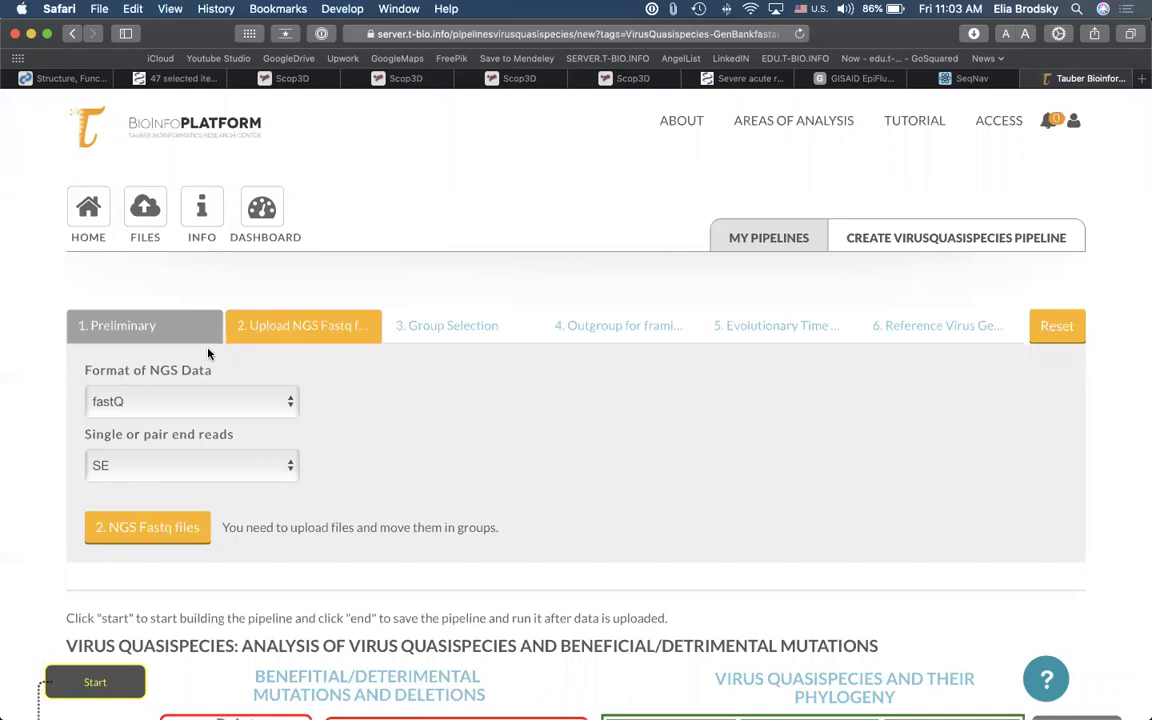
# Step: Set the format of NGS data to serotype_fastA and proceed to the file upload stage
pyautogui.click(162, 410)
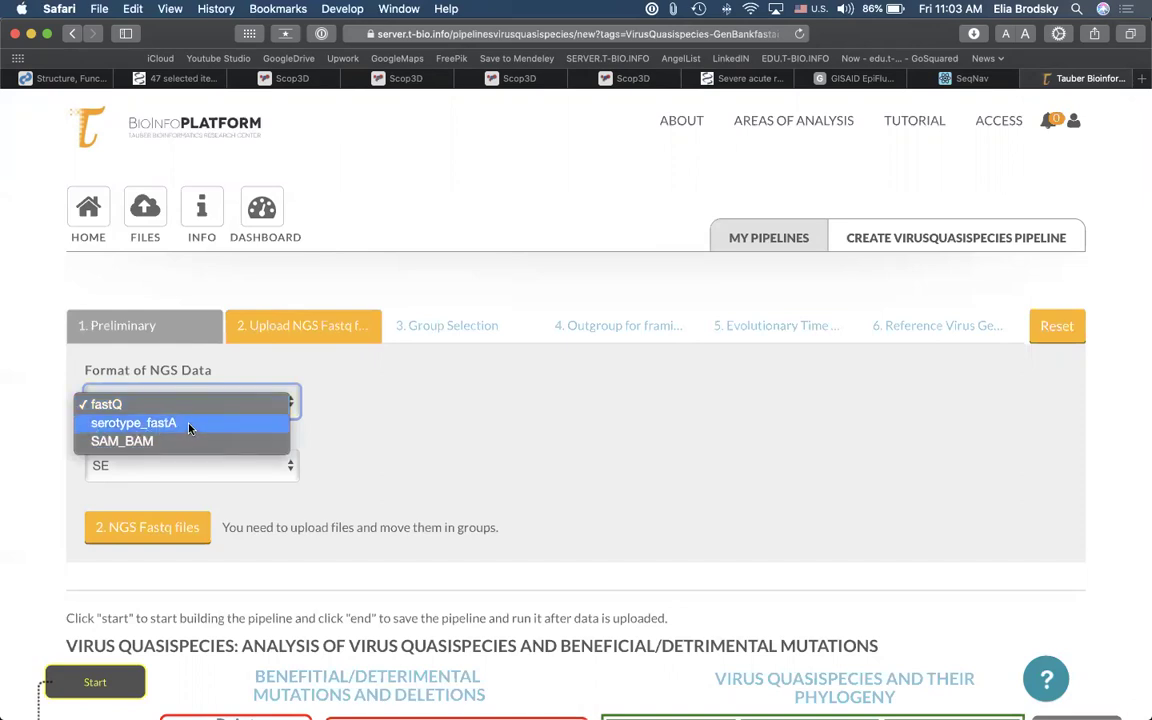
pyautogui.click(186, 429)
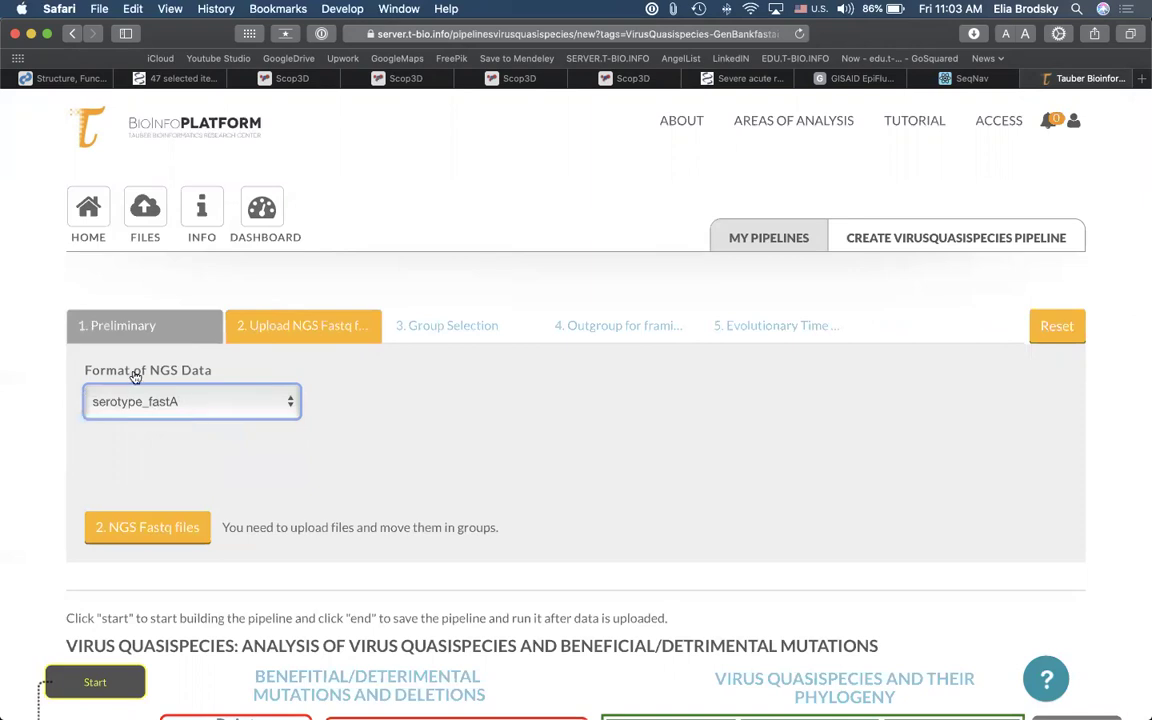
pyautogui.click(146, 530)
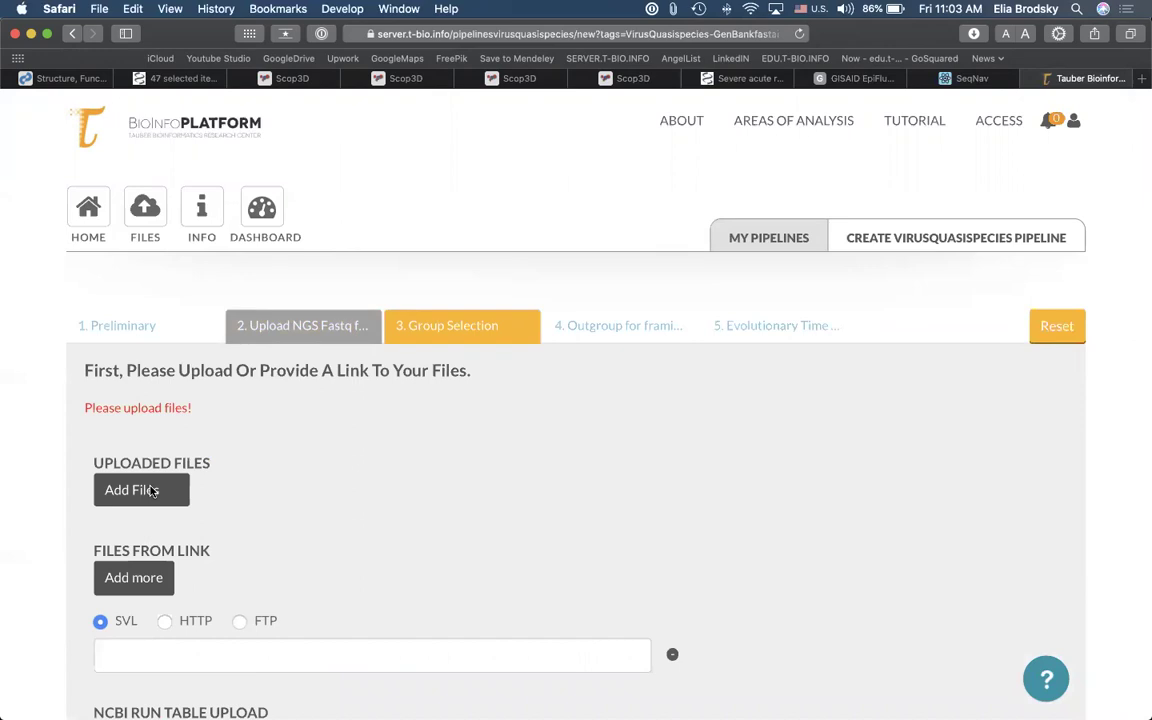
# Step: Upload COVID19.fasta, MERS.fasta and SARS.fasta from the FASTA folder, leaving out Betacov1.fasta
pyautogui.click(152, 491)
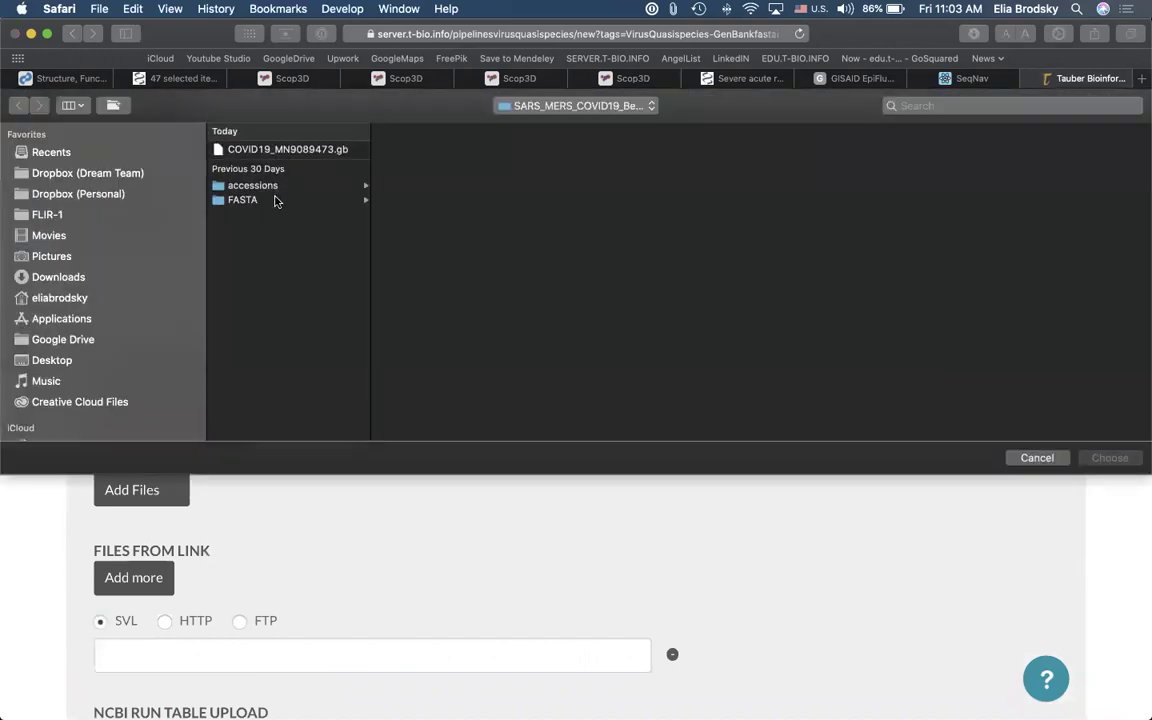
pyautogui.click(276, 203)
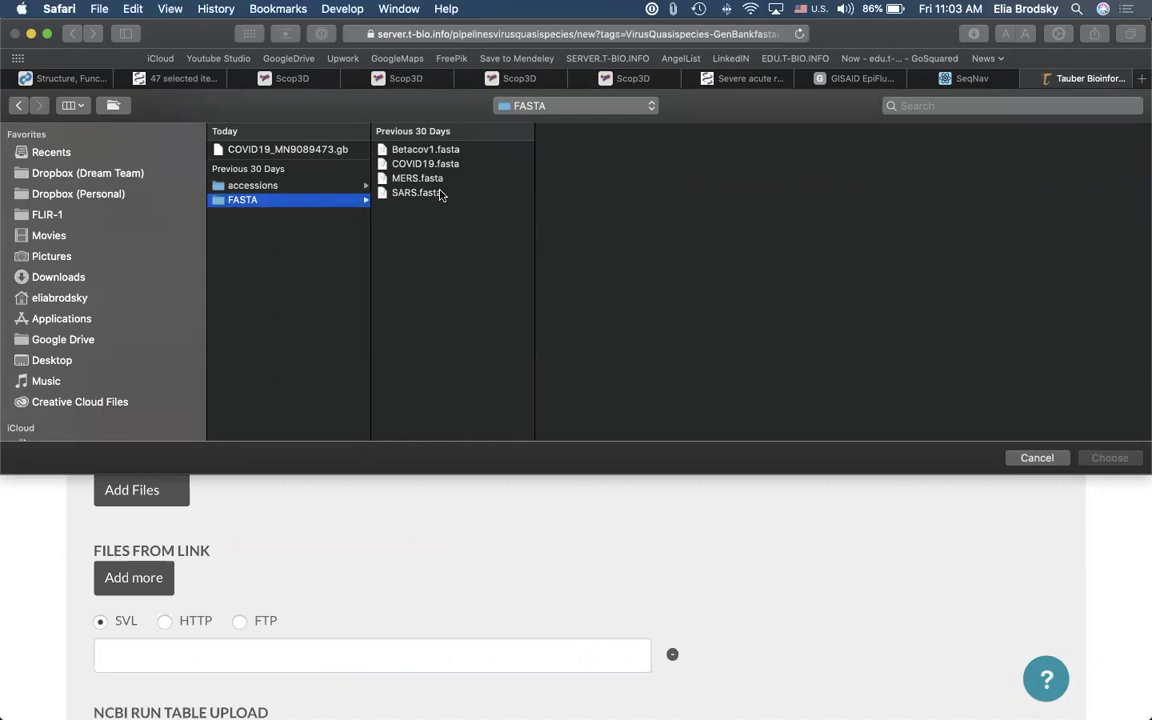
pyautogui.click(459, 151)
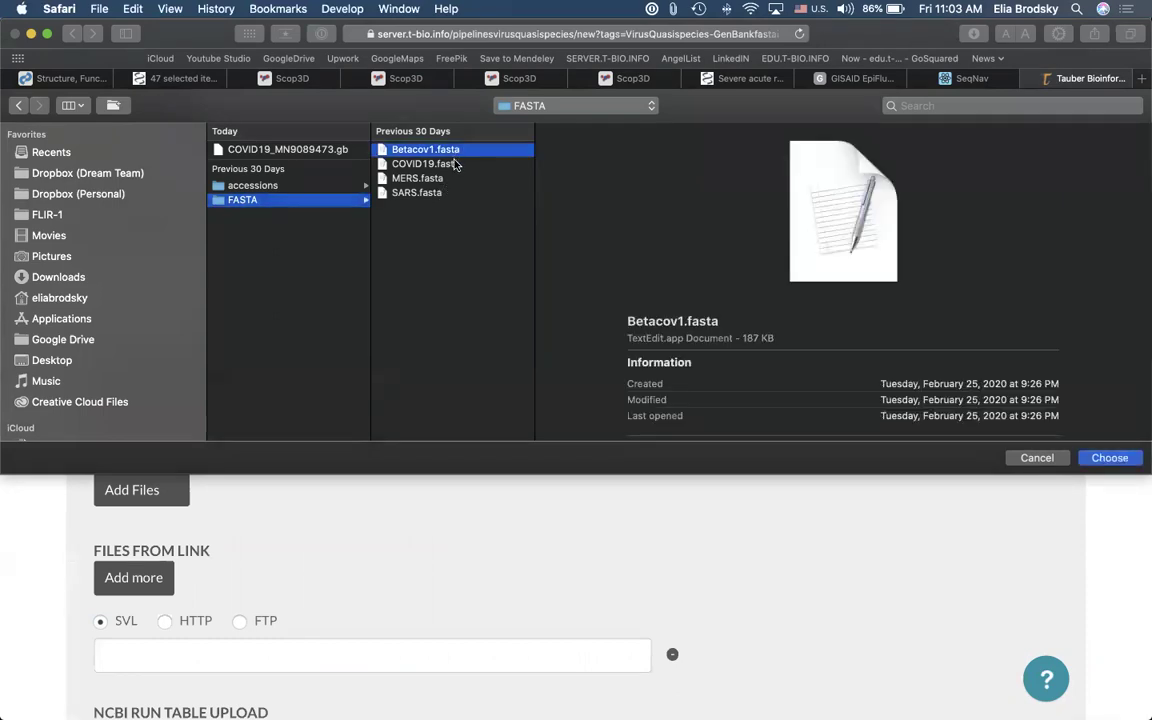
pyautogui.click(455, 166)
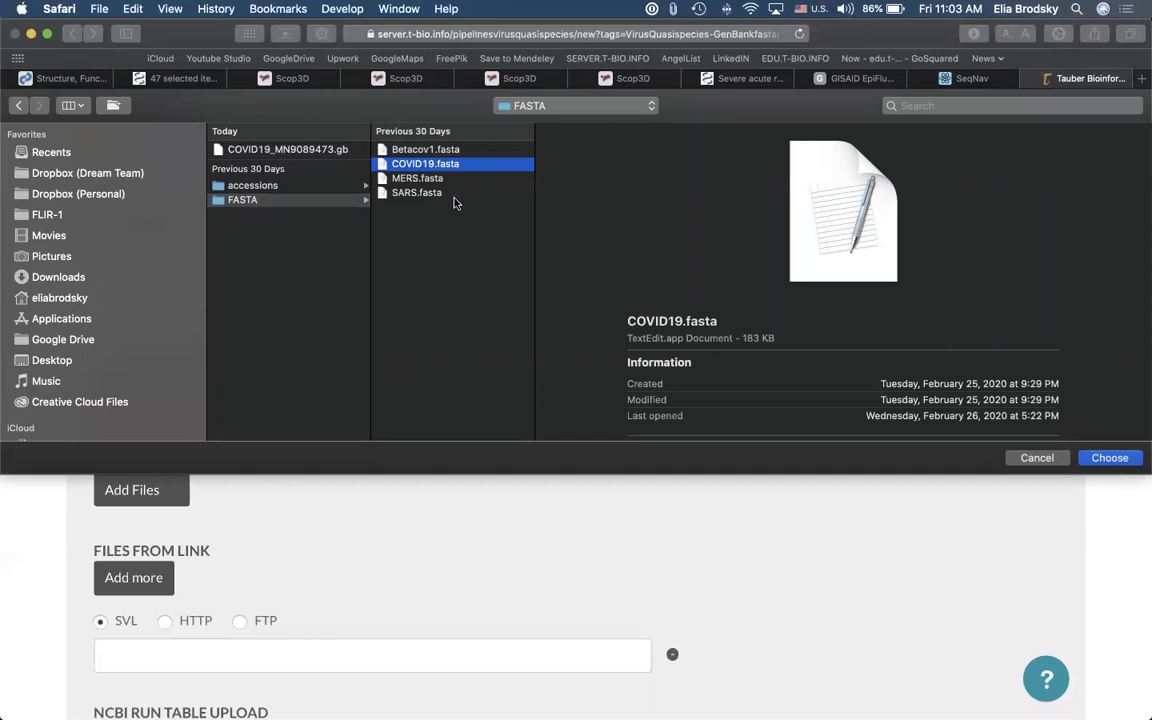
pyautogui.moveTo(436, 217); pyautogui.dragTo(385, 162)
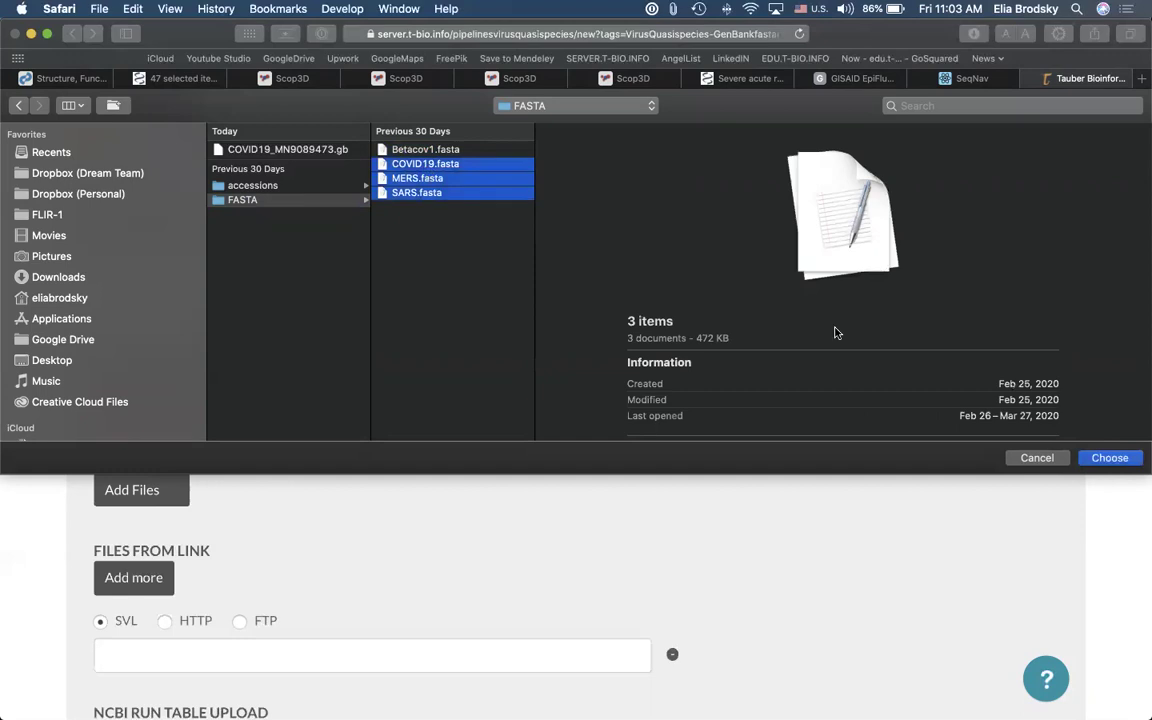
pyautogui.click(1110, 457)
pyautogui.scroll(-4, 460, 511)
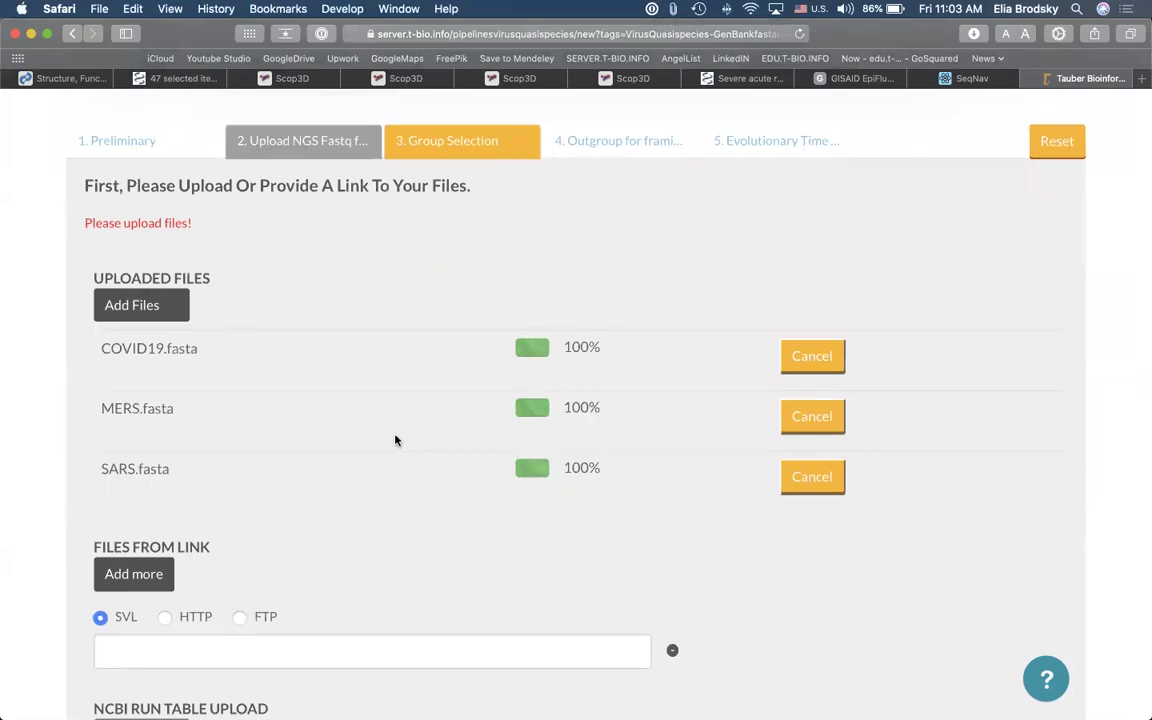
# Step: Assign the three uploaded FASTA files to groups in Group Selection and proceed to the outgroup for framing
pyautogui.scroll(-6, 395, 440)
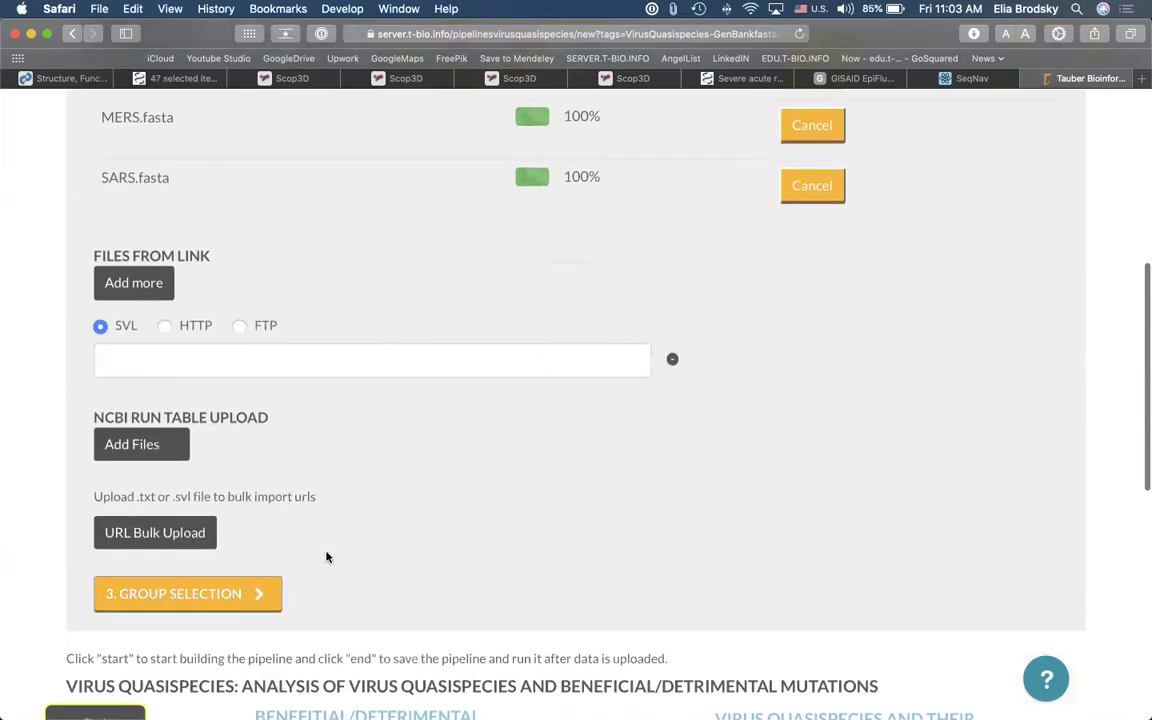
pyautogui.click(232, 596)
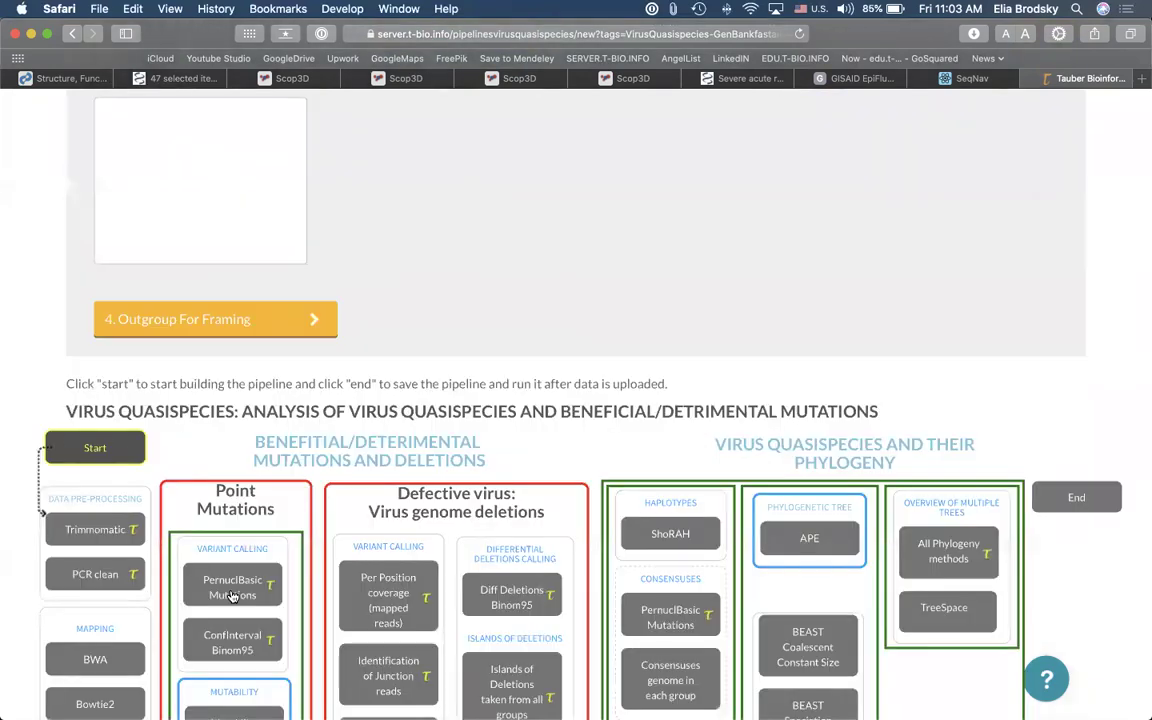
pyautogui.moveTo(221, 388); pyautogui.dragTo(227, 451)
pyautogui.moveTo(226, 351); pyautogui.dragTo(239, 414)
pyautogui.moveTo(231, 307); pyautogui.dragTo(243, 495)
pyautogui.click(245, 564)
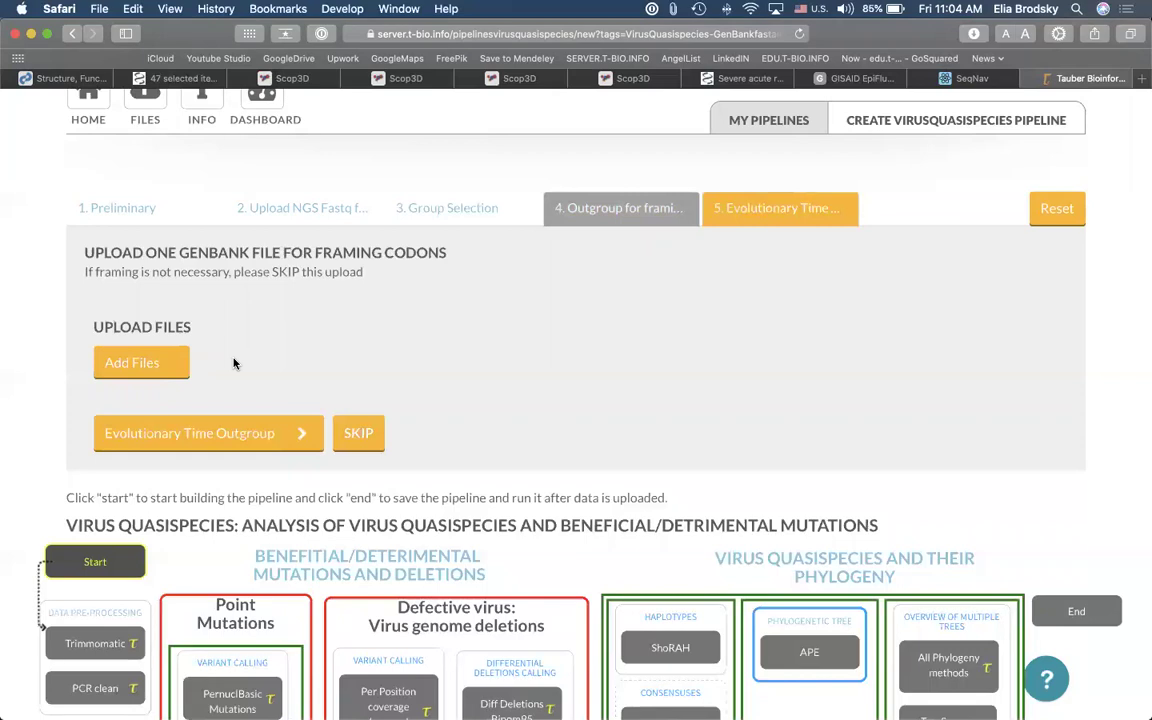
# Step: Skip the framing outgroup and try to proceed with only COVID19_MN9089473.gb uploaded as the evolutionary time outgroup
pyautogui.click(356, 433)
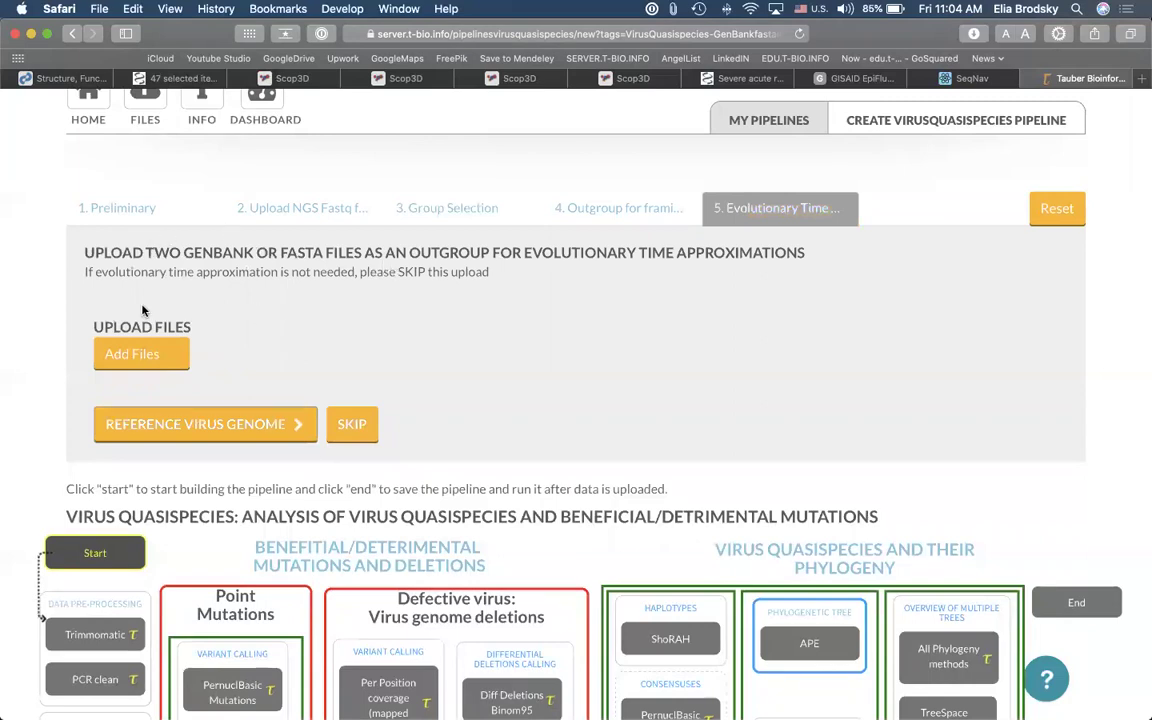
pyautogui.click(131, 356)
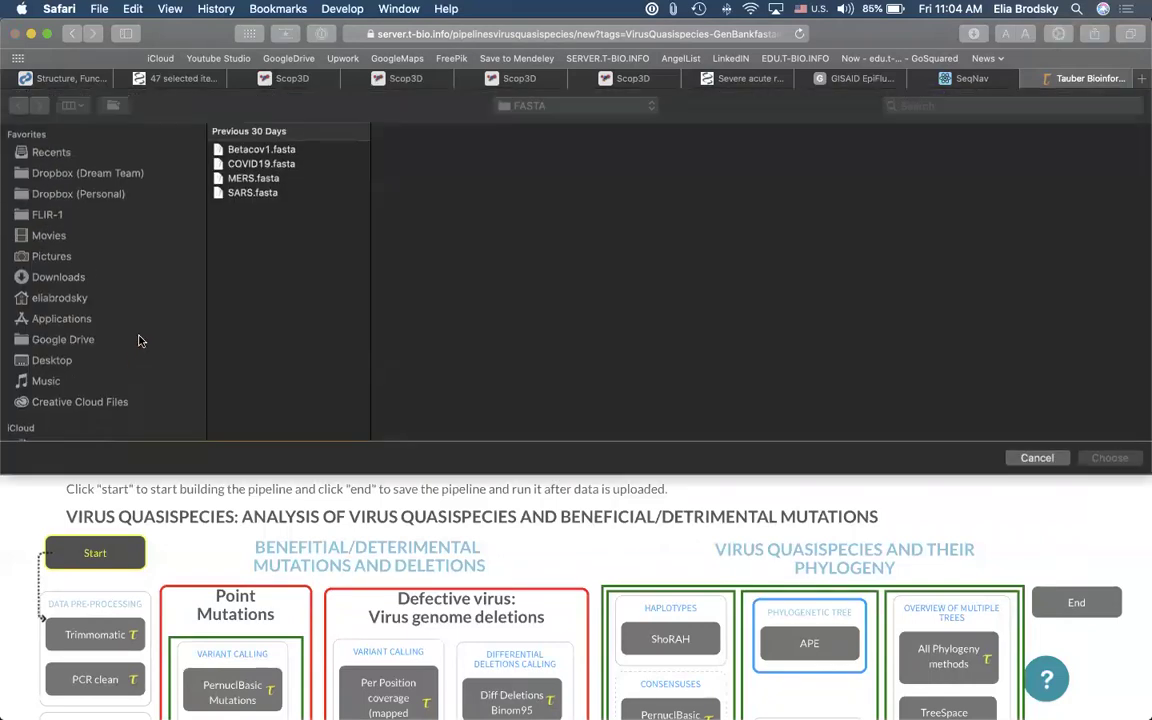
pyautogui.click(575, 105)
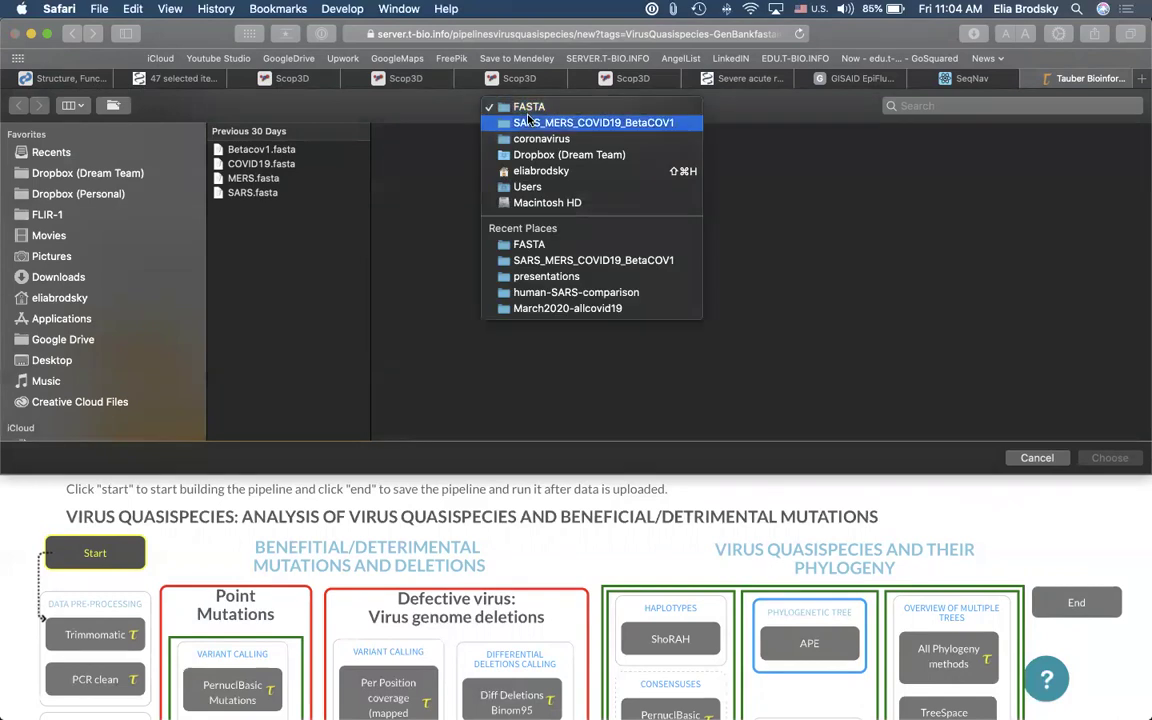
pyautogui.click(591, 126)
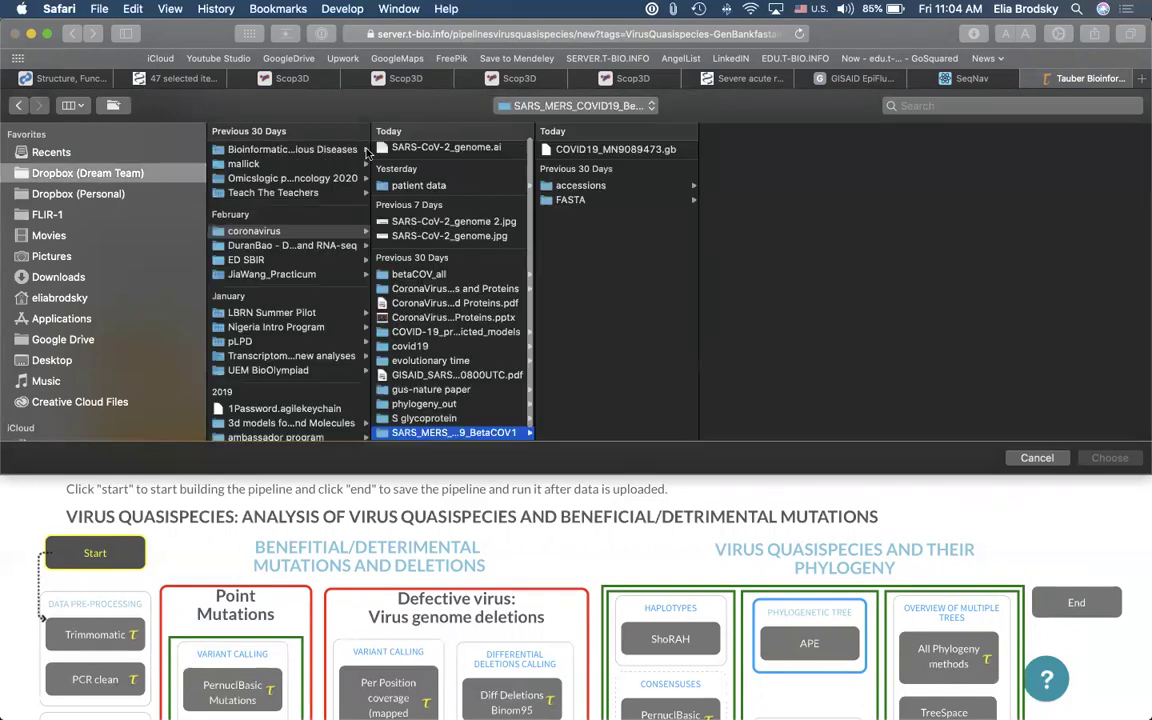
pyautogui.click(632, 150)
pyautogui.press('Return')
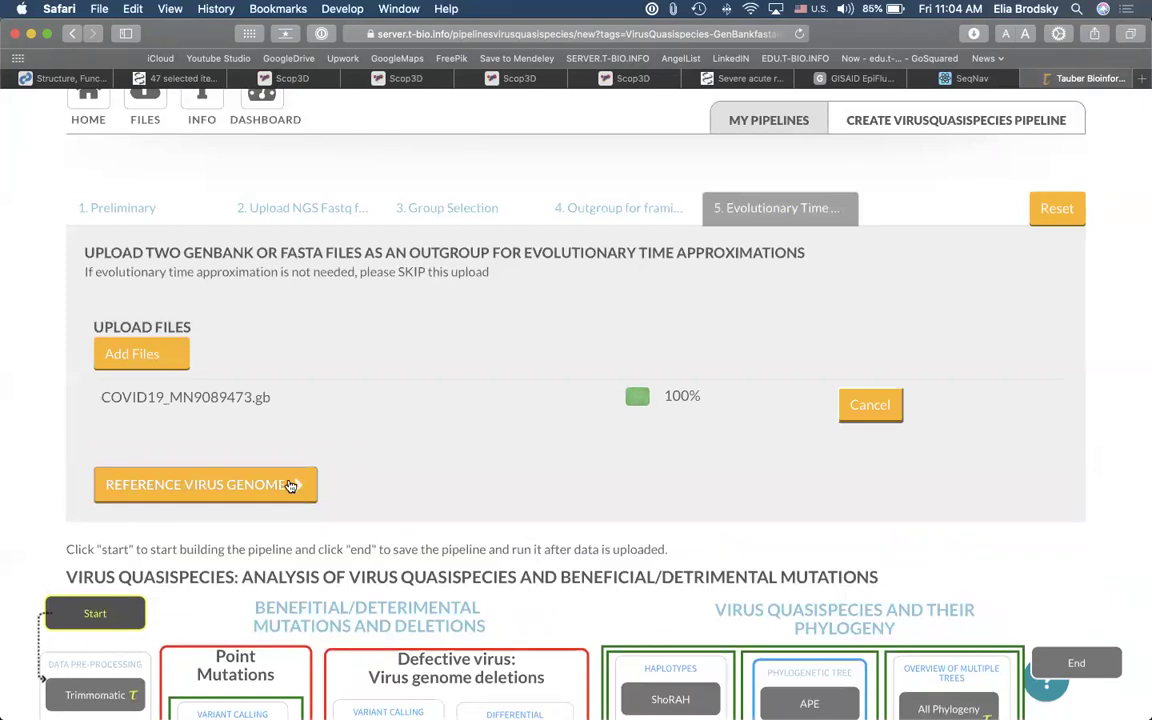
pyautogui.click(290, 484)
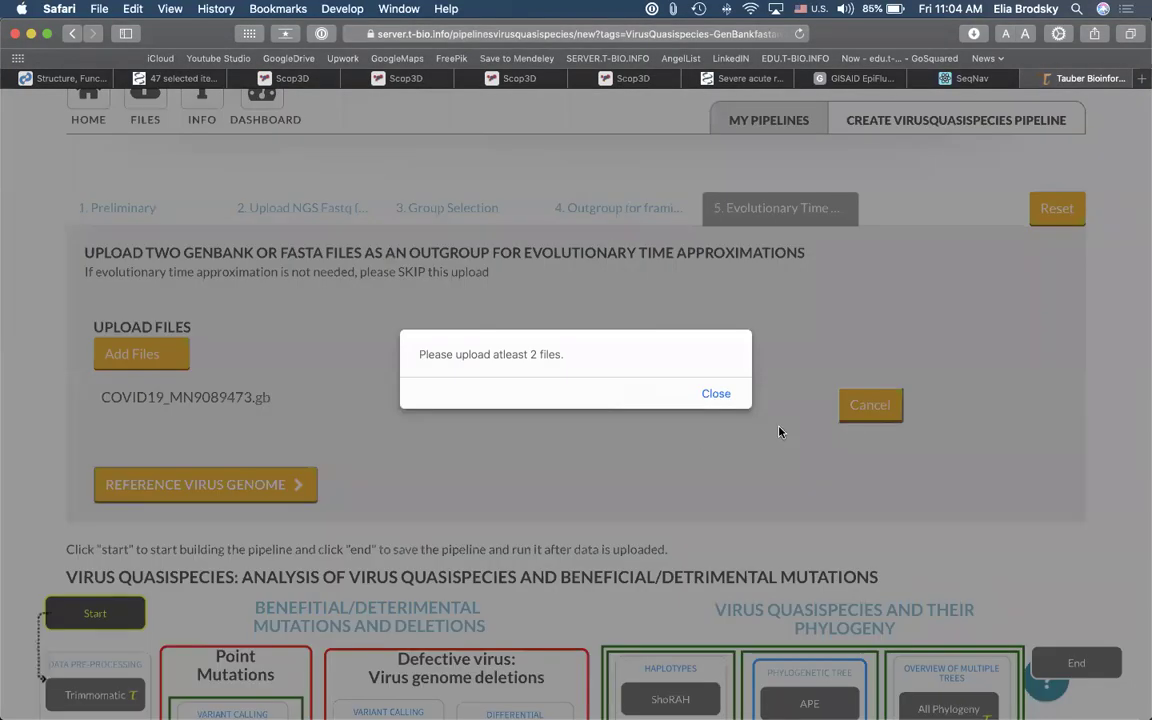
pyautogui.click(716, 395)
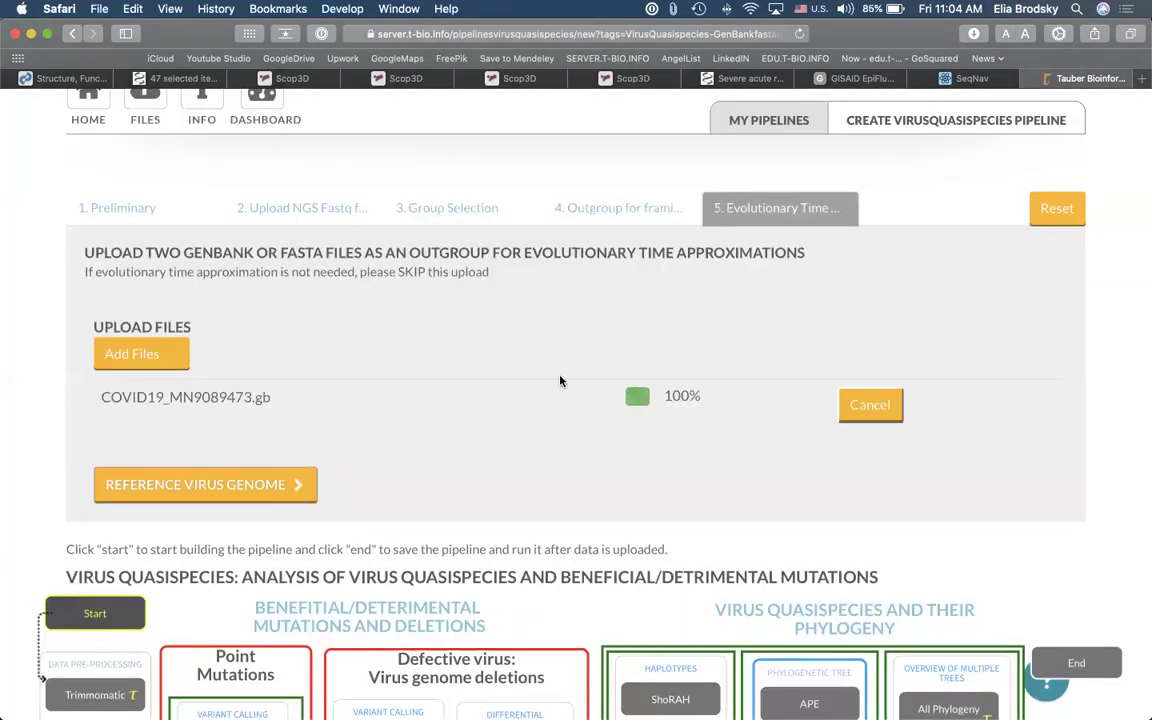
# Step: Remove COVID19_MN9089473.gb from the evolutionary time outgroup and try to proceed to the reference virus genome without files
pyautogui.click(870, 407)
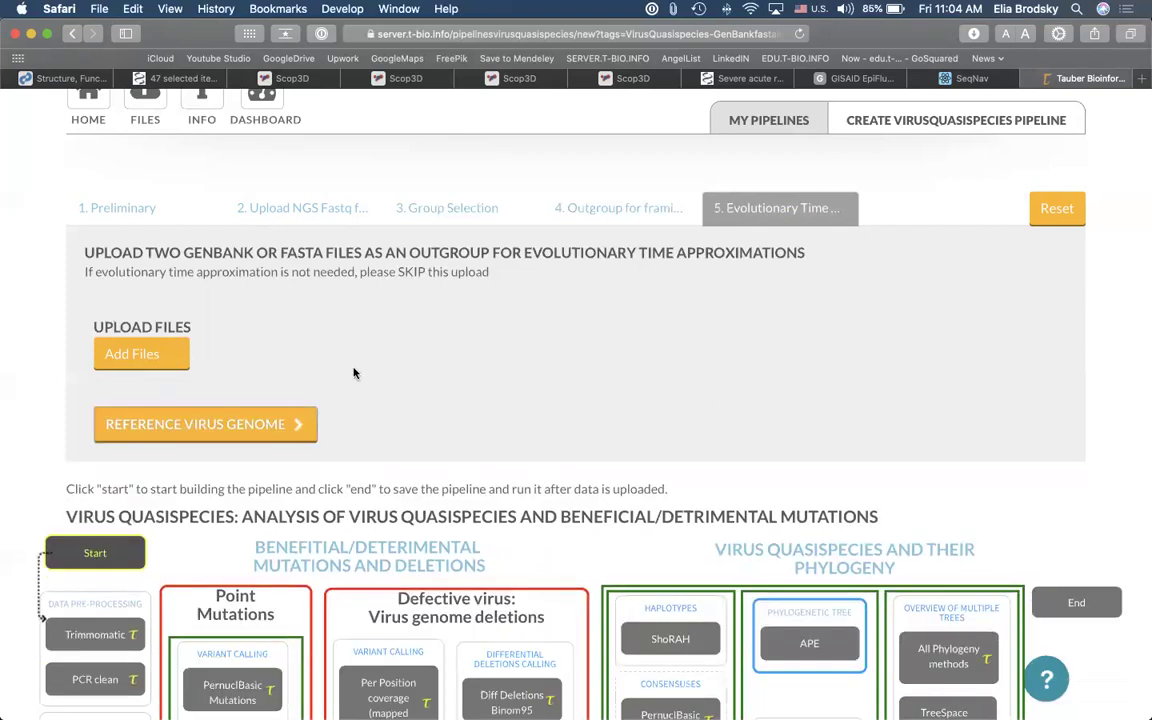
pyautogui.click(296, 423)
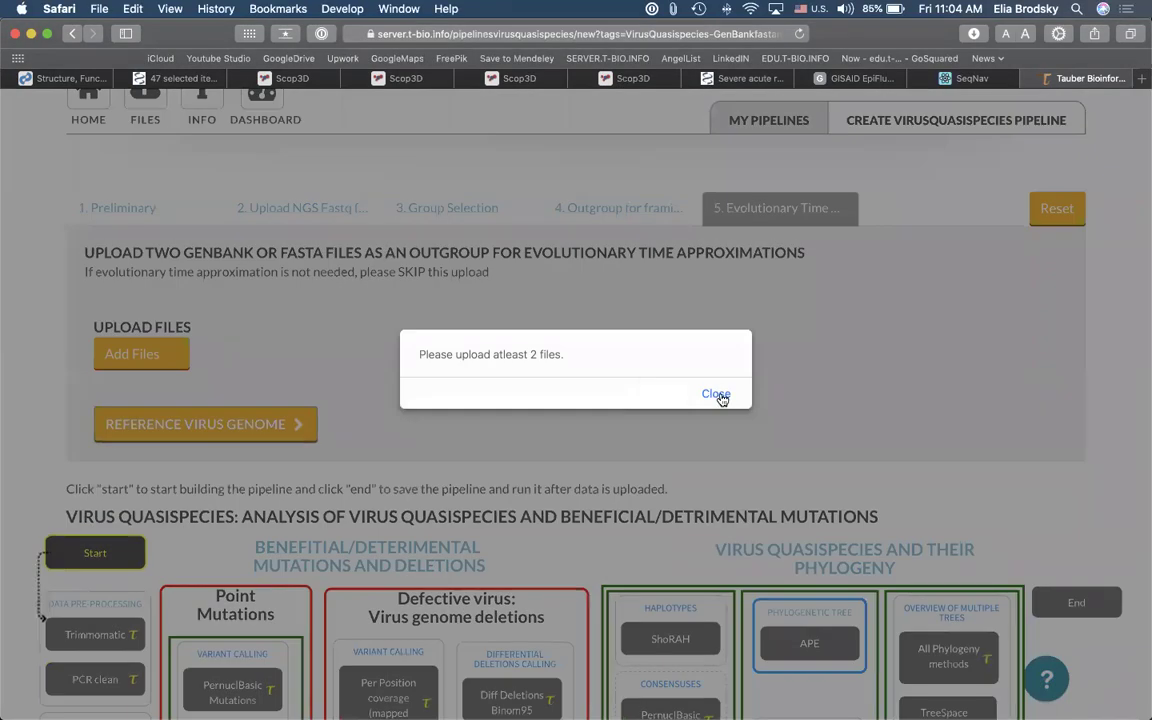
pyautogui.click(302, 394)
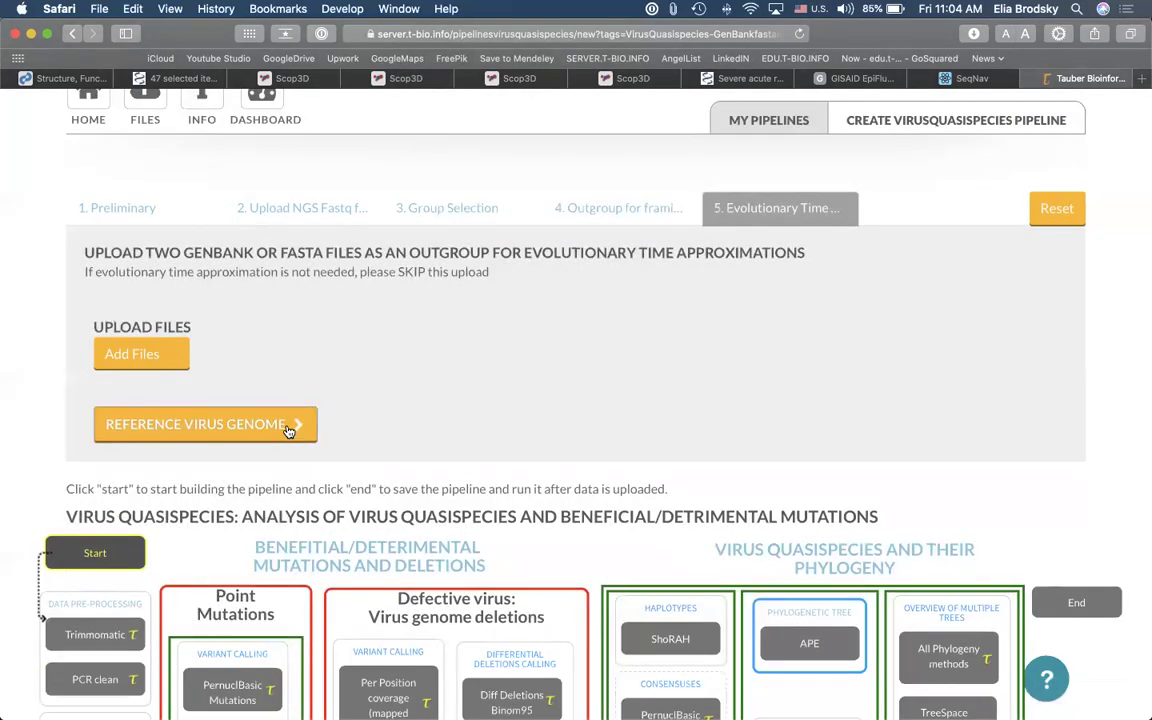
pyautogui.click(287, 428)
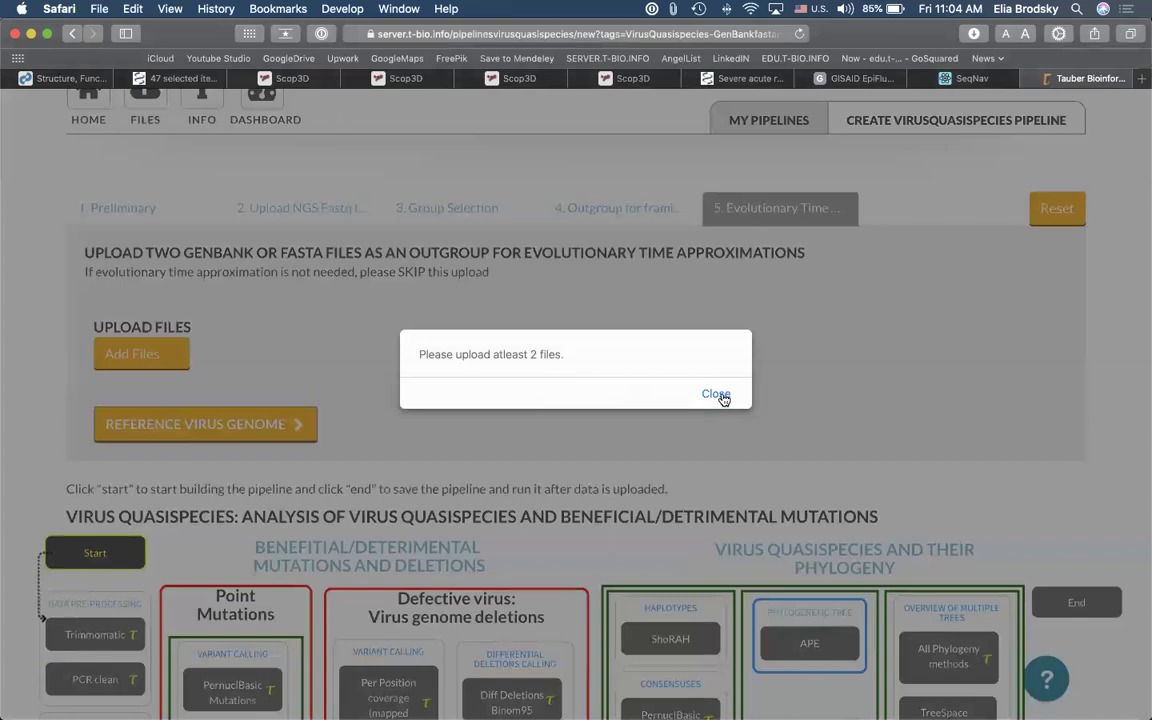
pyautogui.click(721, 394)
pyautogui.scroll(-1, 573, 218)
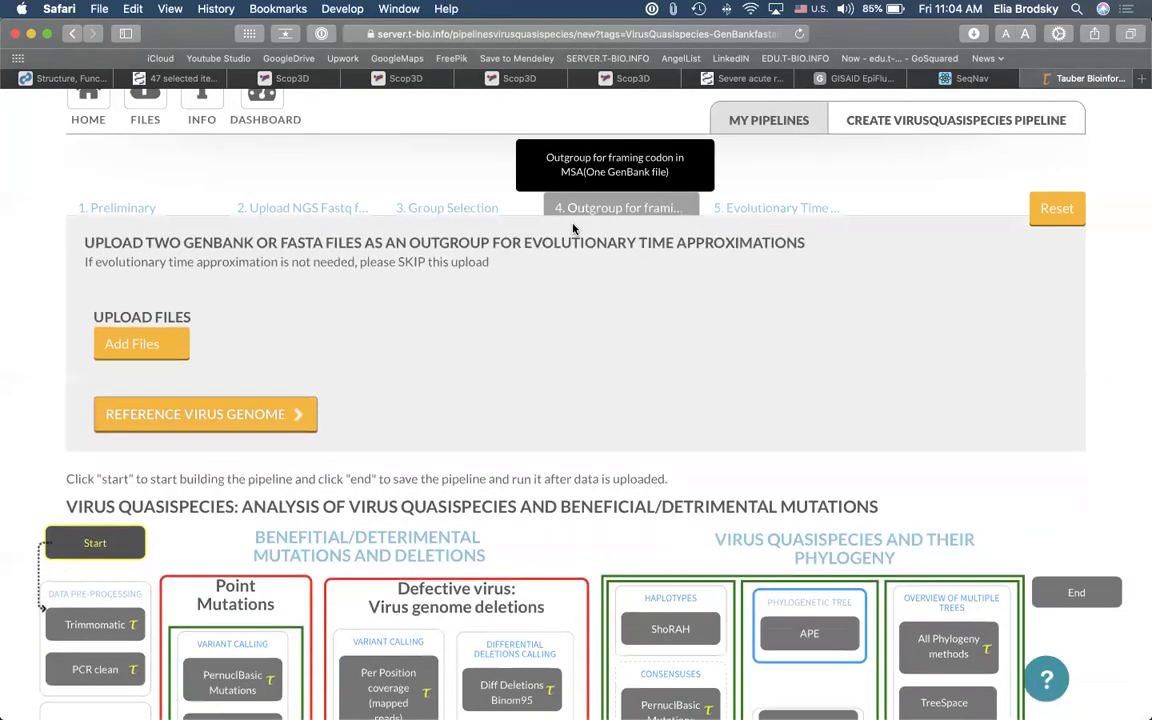
# Step: Reset the setup, create a new Virus Quasispecies pipeline and proceed to its NGS file upload stage
pyautogui.click(1052, 207)
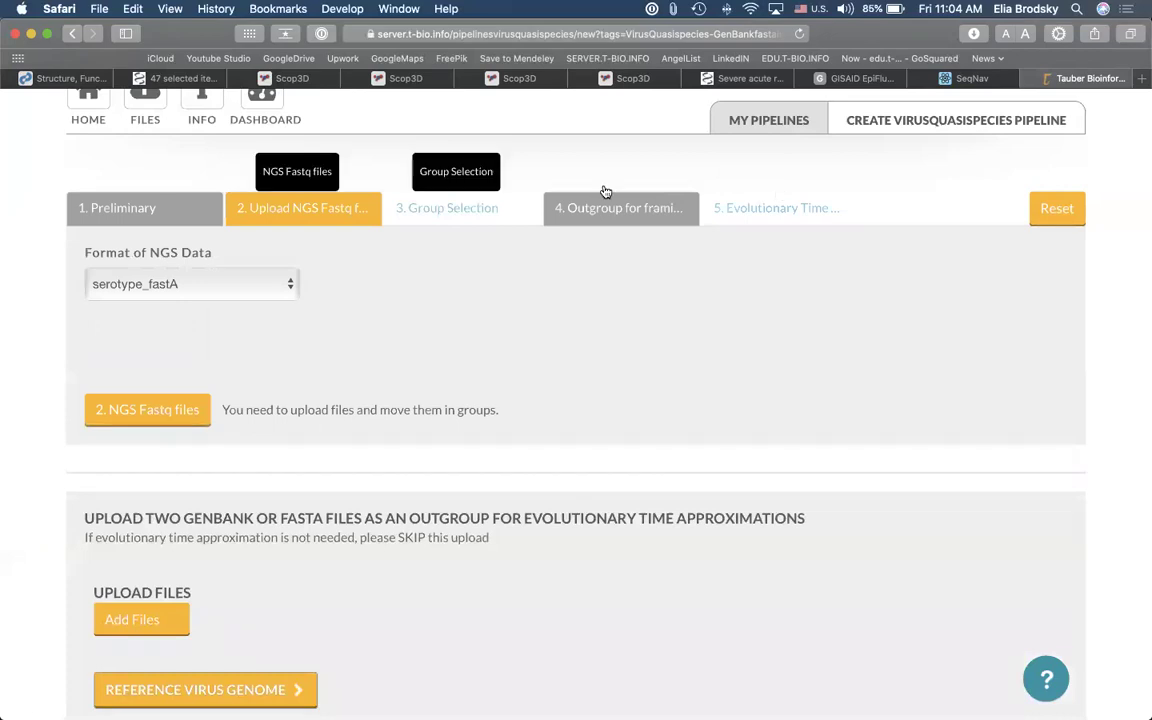
pyautogui.click(920, 118)
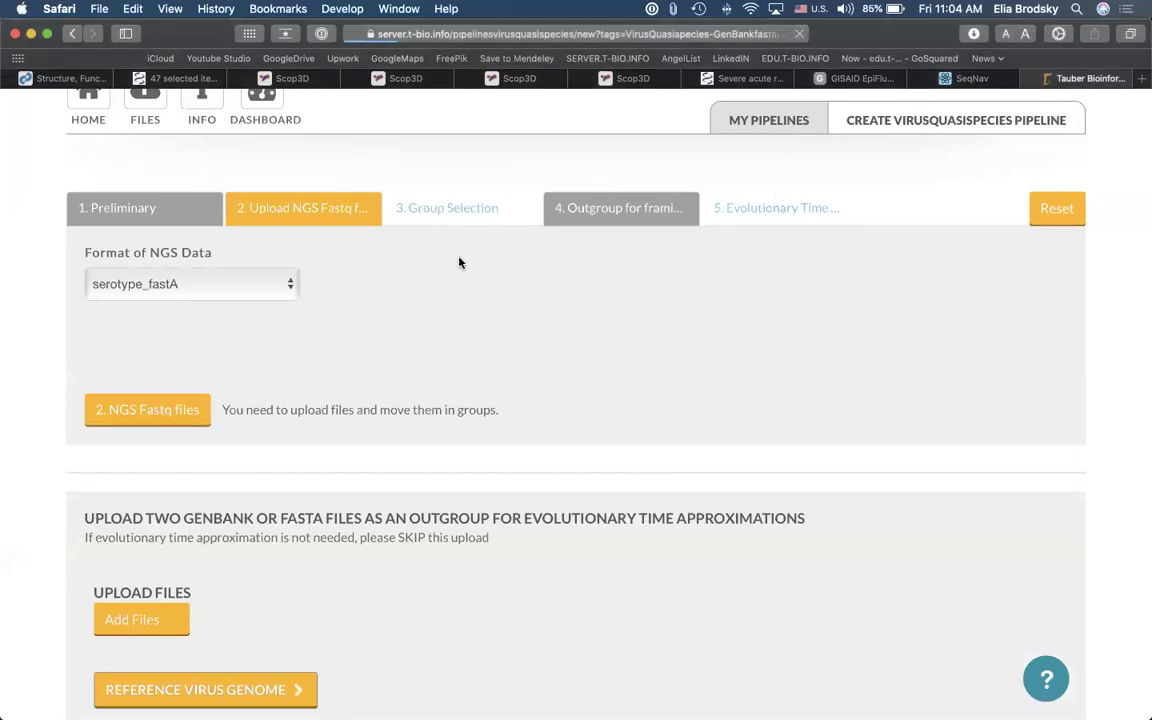
pyautogui.click(136, 412)
pyautogui.click(136, 421)
pyautogui.click(149, 528)
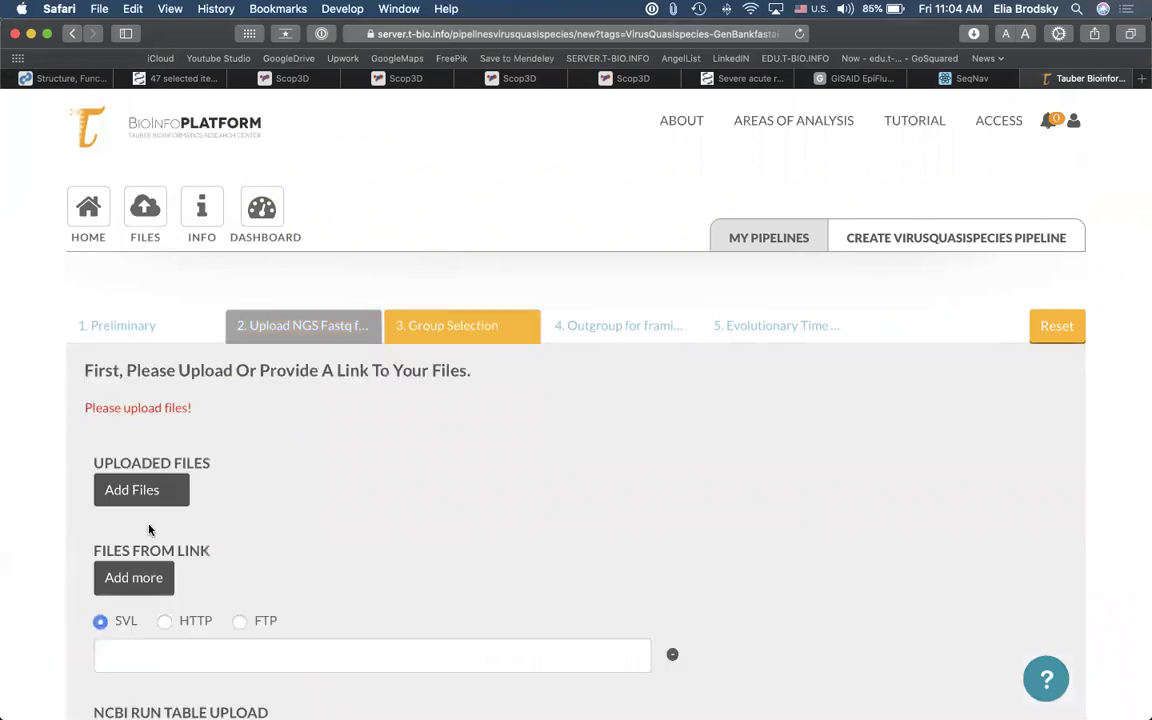
# Step: Upload Betacov1.fasta, COVID19.fasta, MERS.fasta and SARS.fasta from the FASTA folder
pyautogui.click(160, 489)
pyautogui.click(296, 199)
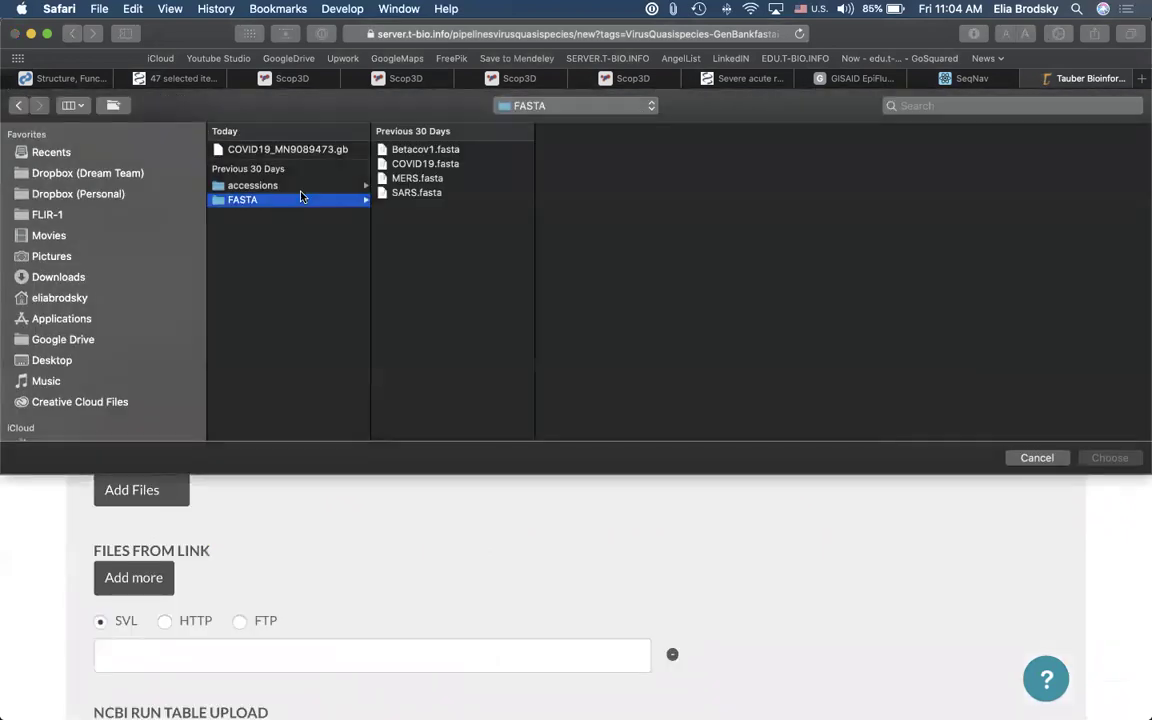
pyautogui.moveTo(443, 214); pyautogui.dragTo(440, 145)
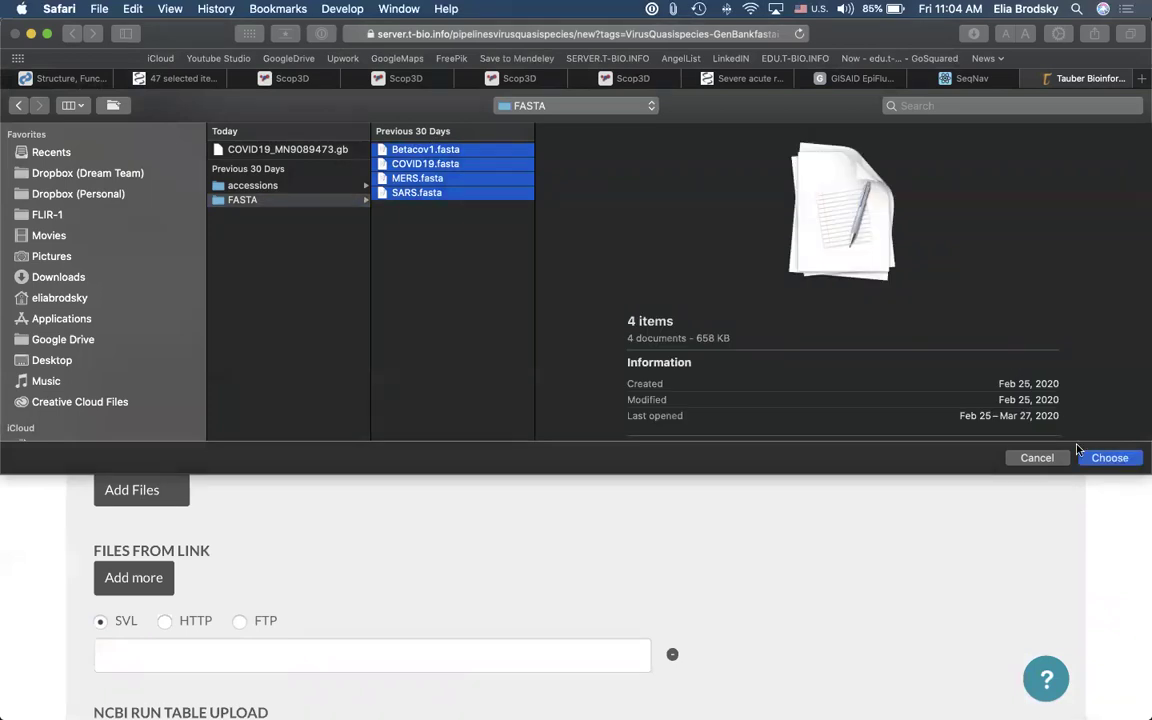
pyautogui.click(1082, 457)
pyautogui.scroll(-5, 283, 405)
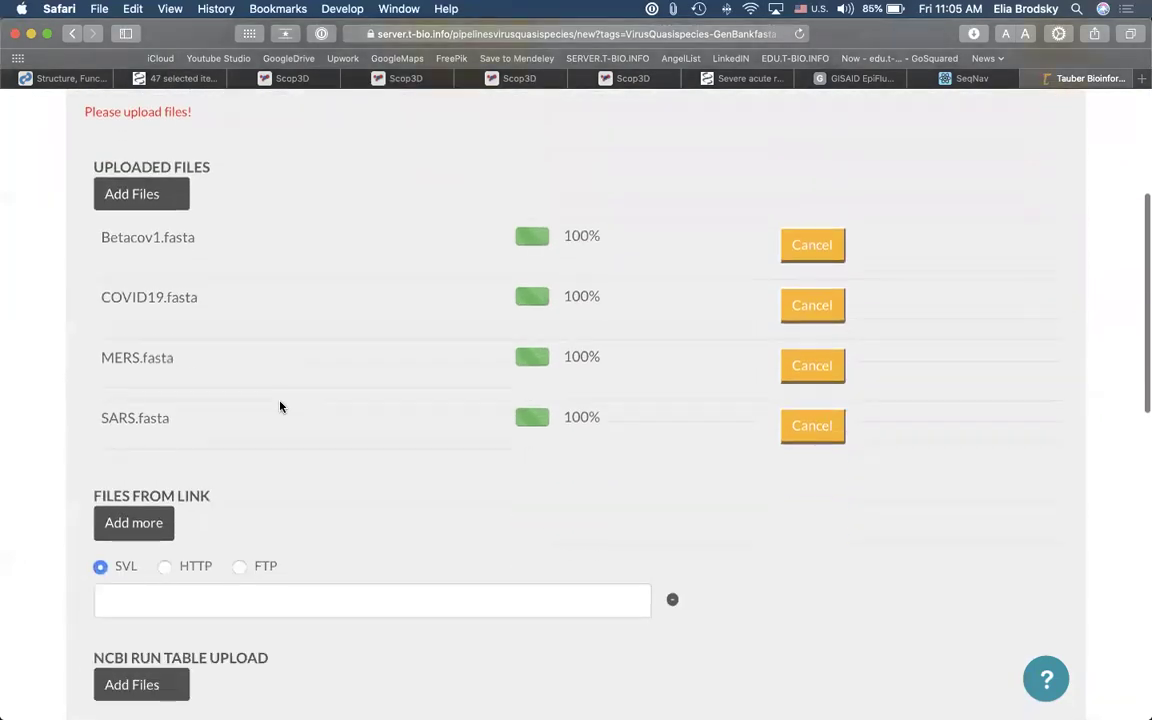
# Step: Assign all four uploaded FASTA files to Group A and proceed to the outgroup for framing
pyautogui.click(231, 674)
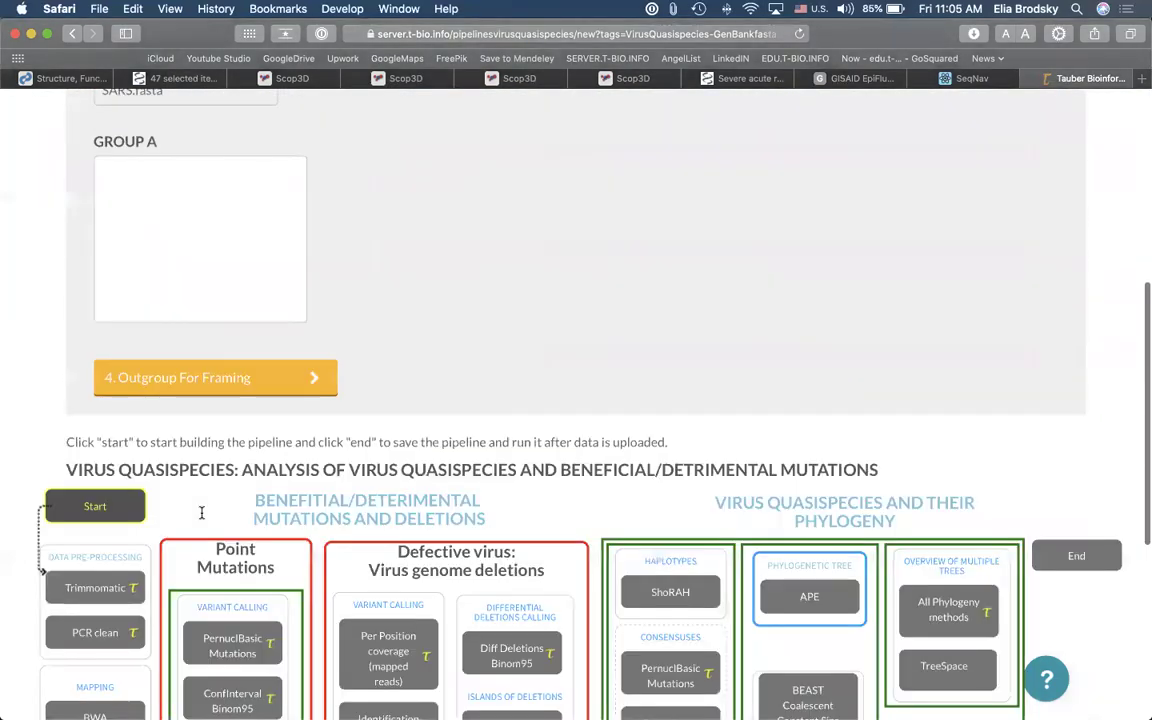
pyautogui.scroll(3, 210, 180)
pyautogui.moveTo(193, 255); pyautogui.dragTo(239, 365)
pyautogui.moveTo(222, 187); pyautogui.dragTo(239, 368)
pyautogui.moveTo(230, 135); pyautogui.dragTo(252, 414)
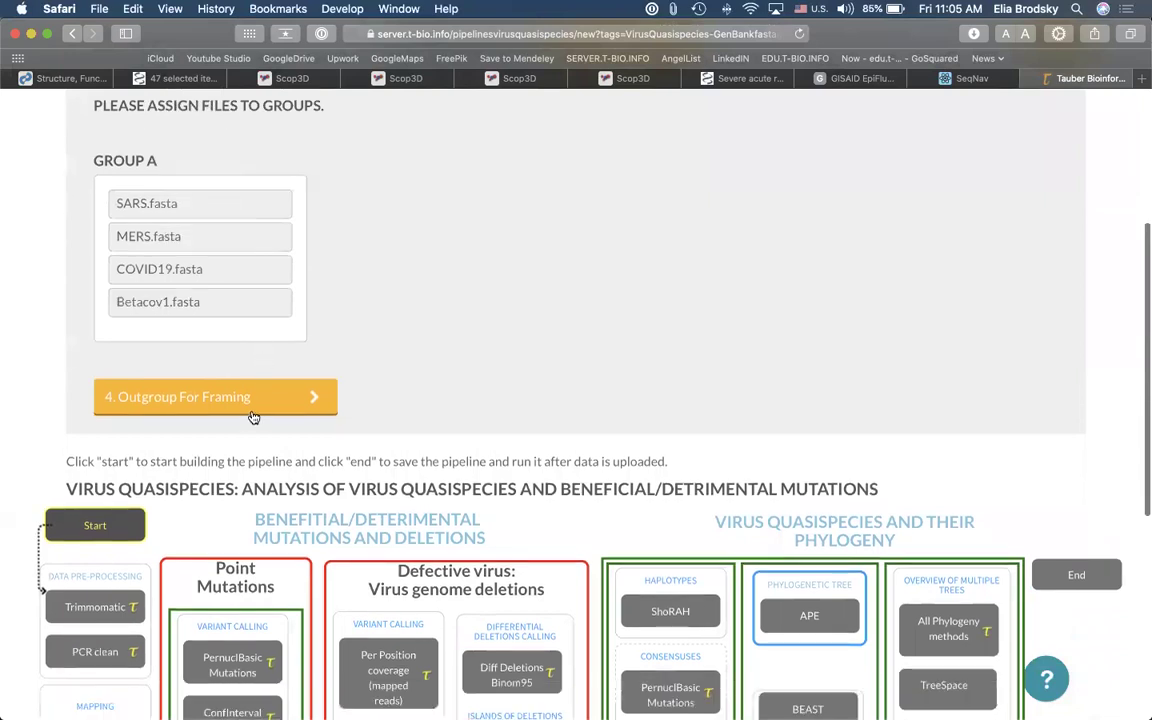
pyautogui.click(251, 412)
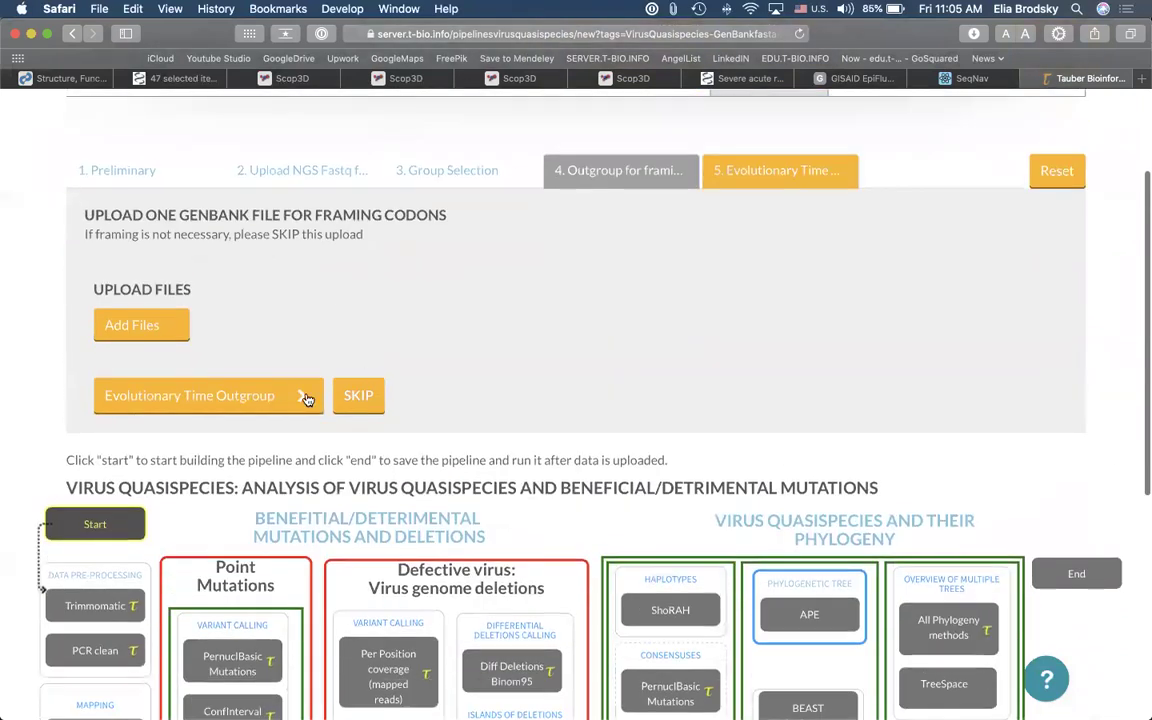
# Step: Skip both the framing codon outgroup upload and the evolutionary time outgroup upload
pyautogui.click(355, 395)
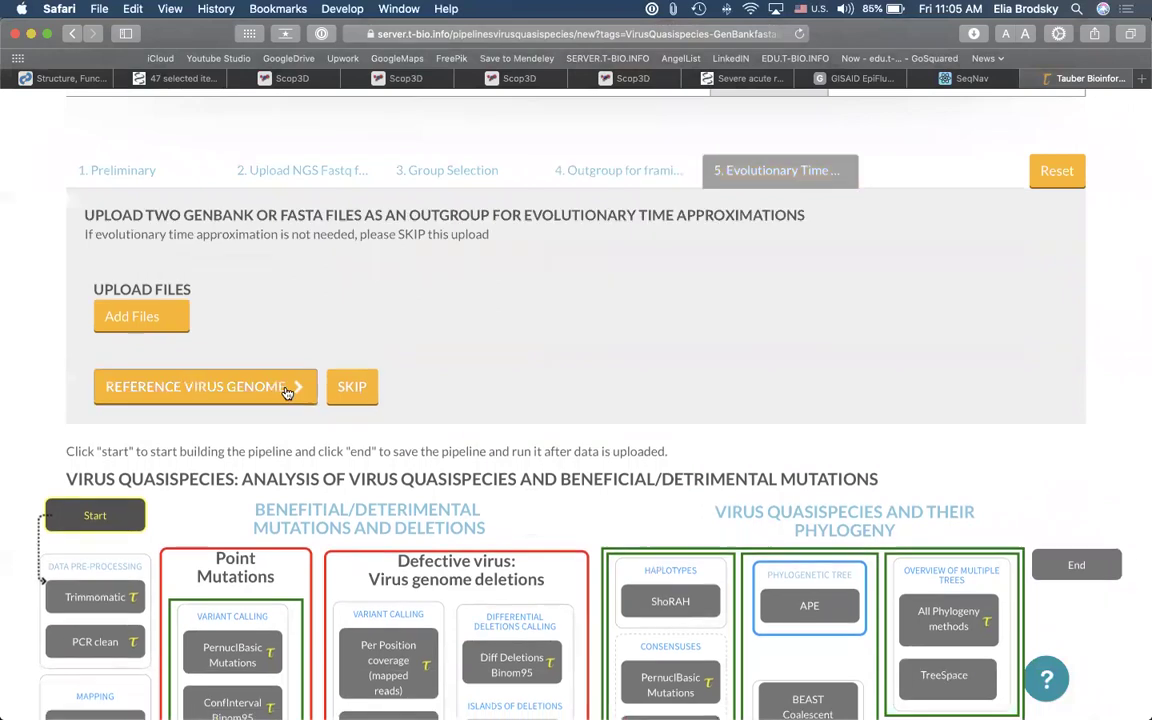
pyautogui.click(349, 388)
pyautogui.scroll(3, 280, 320)
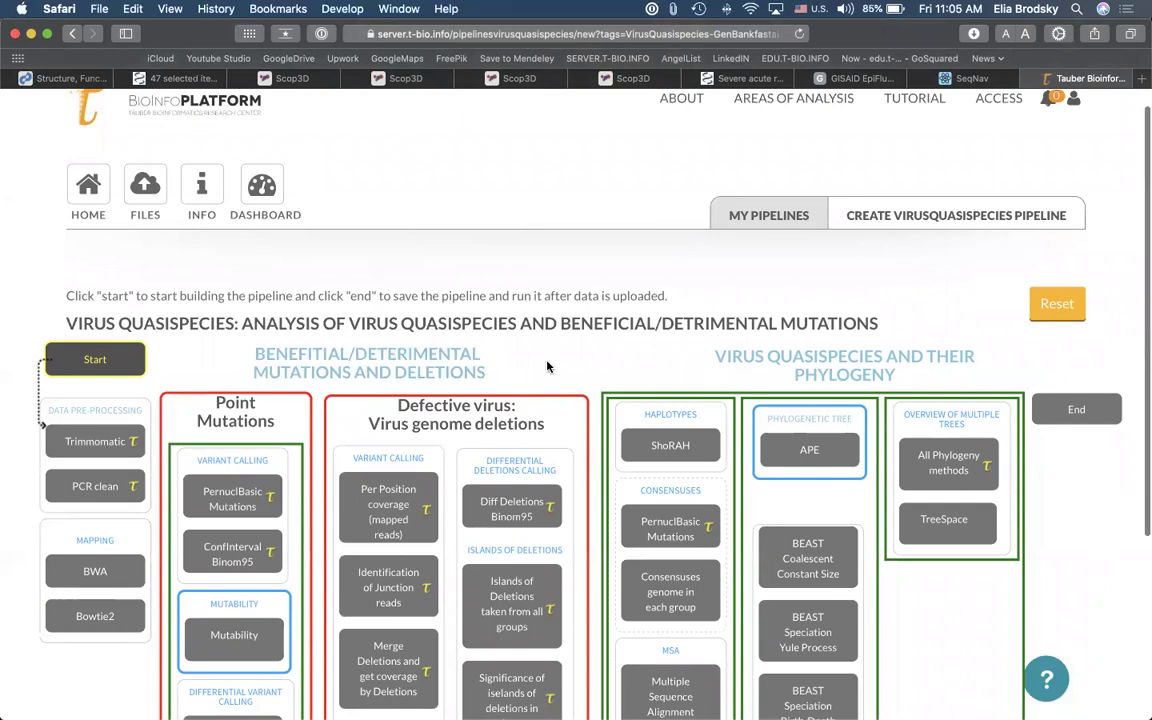
# Step: Start the pipeline and add the Multiple Sequence Alignment, Multiple Sequence Alignment AA and Select codon-position MSA modules
pyautogui.click(140, 362)
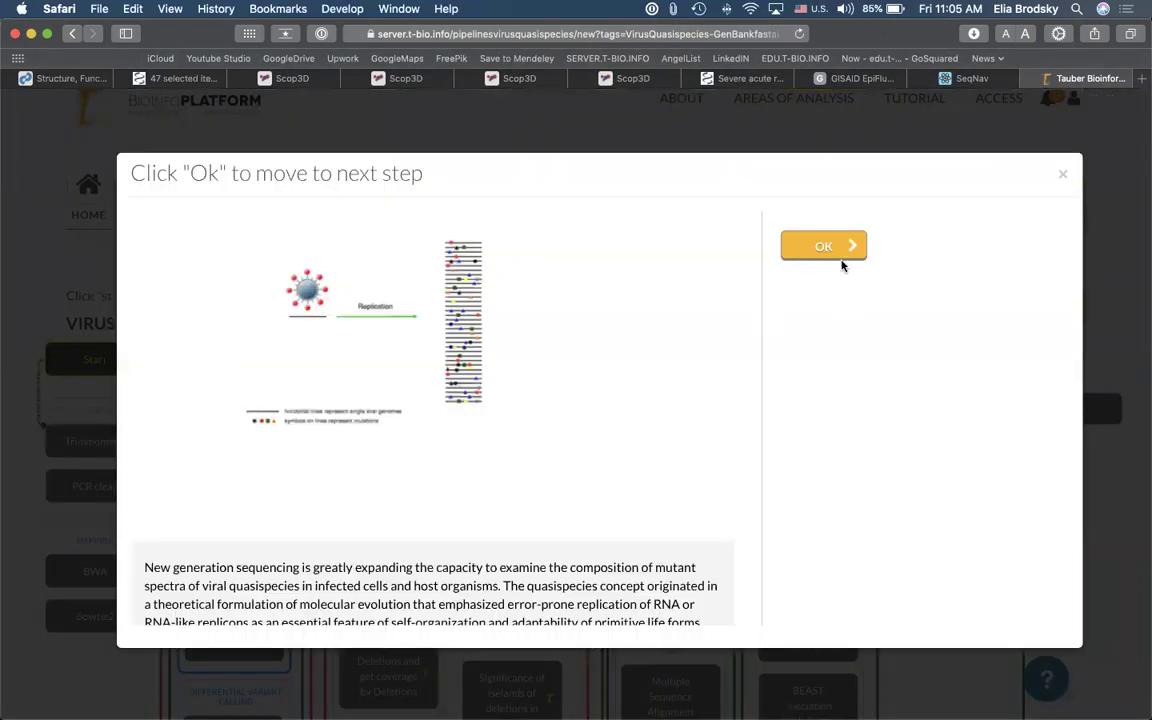
pyautogui.click(840, 258)
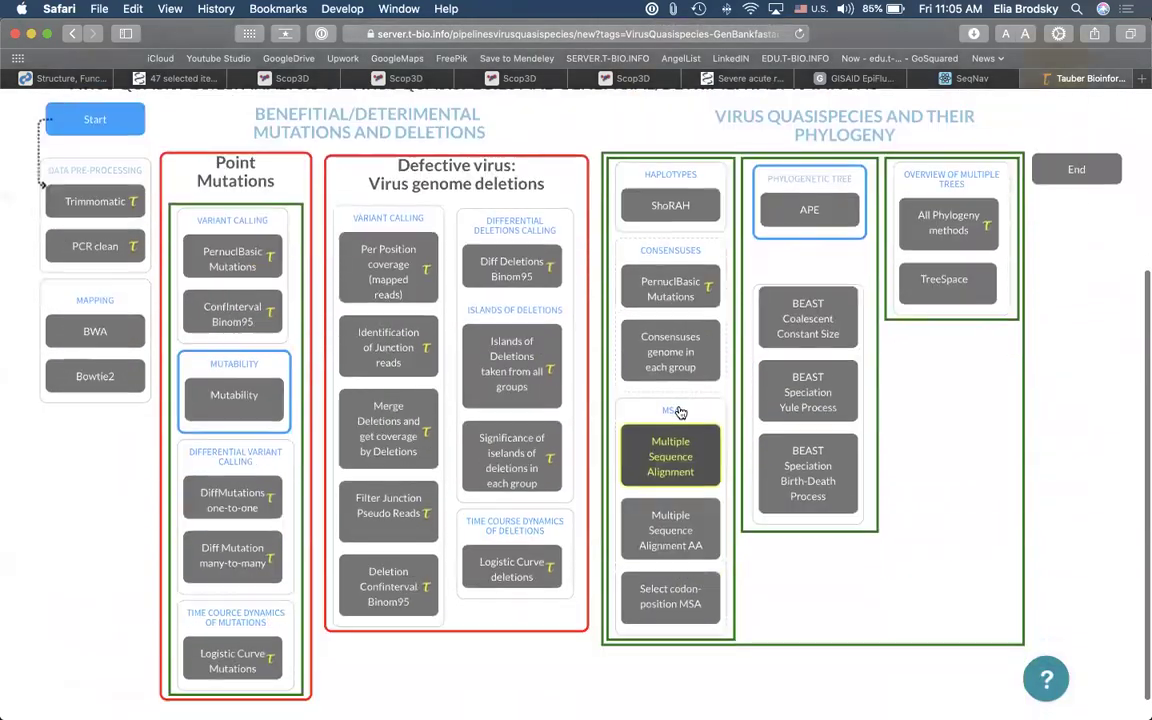
pyautogui.click(705, 437)
pyautogui.click(800, 250)
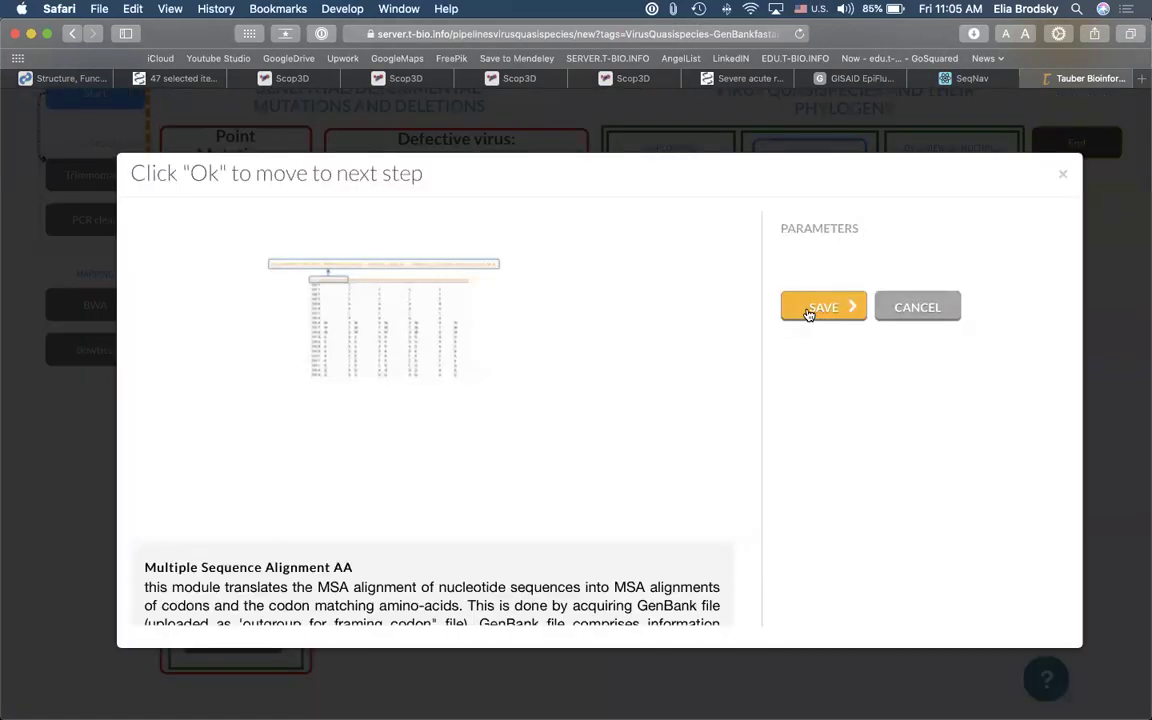
pyautogui.click(807, 312)
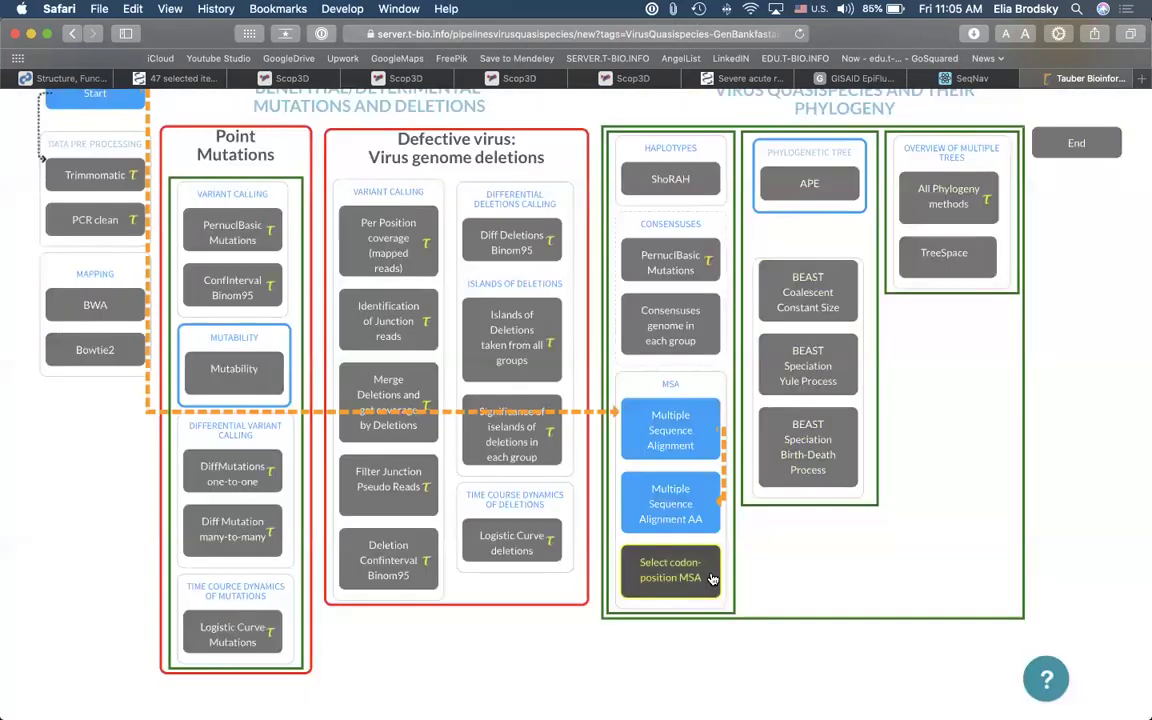
pyautogui.click(711, 578)
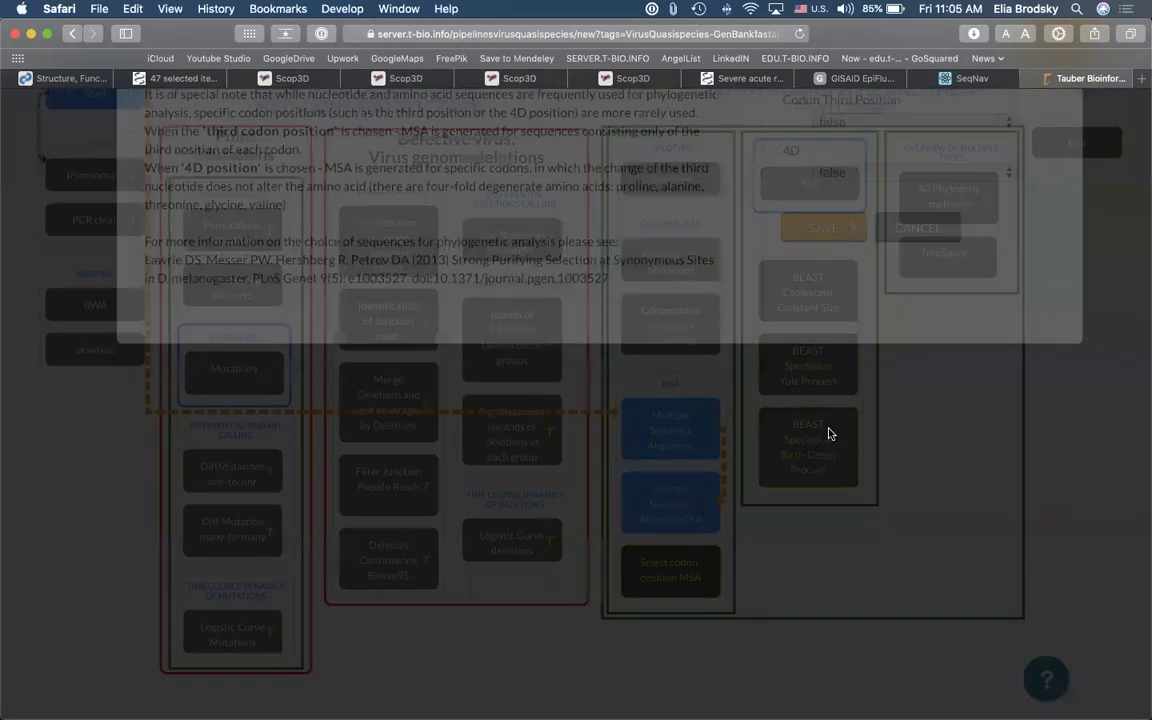
pyautogui.click(829, 412)
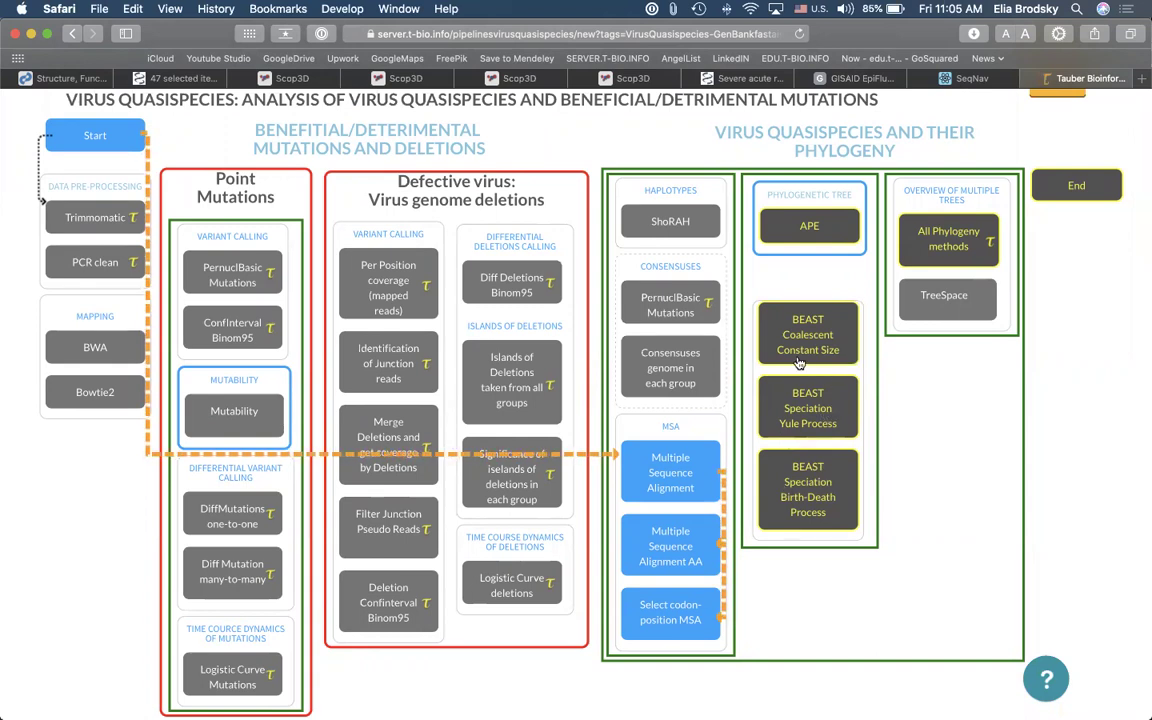
# Step: Add the BEAST Speciation Birth-Death Process module with the sequence type set to nucleotide
pyautogui.click(836, 519)
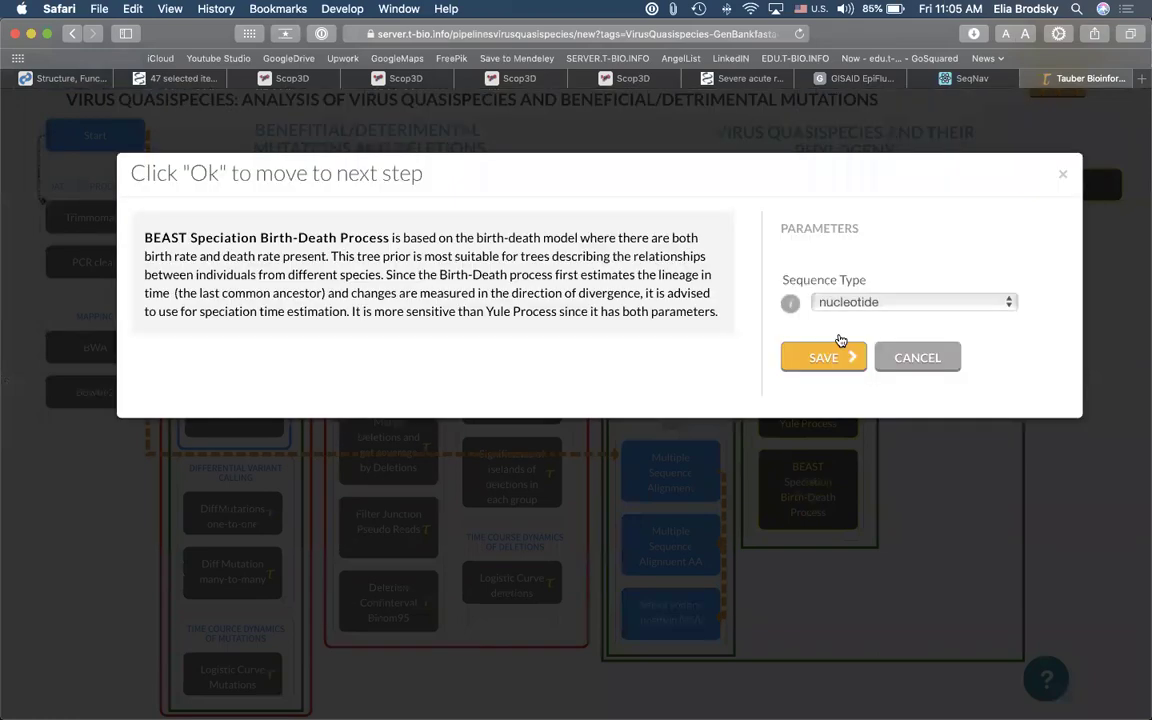
pyautogui.click(851, 305)
pyautogui.click(852, 305)
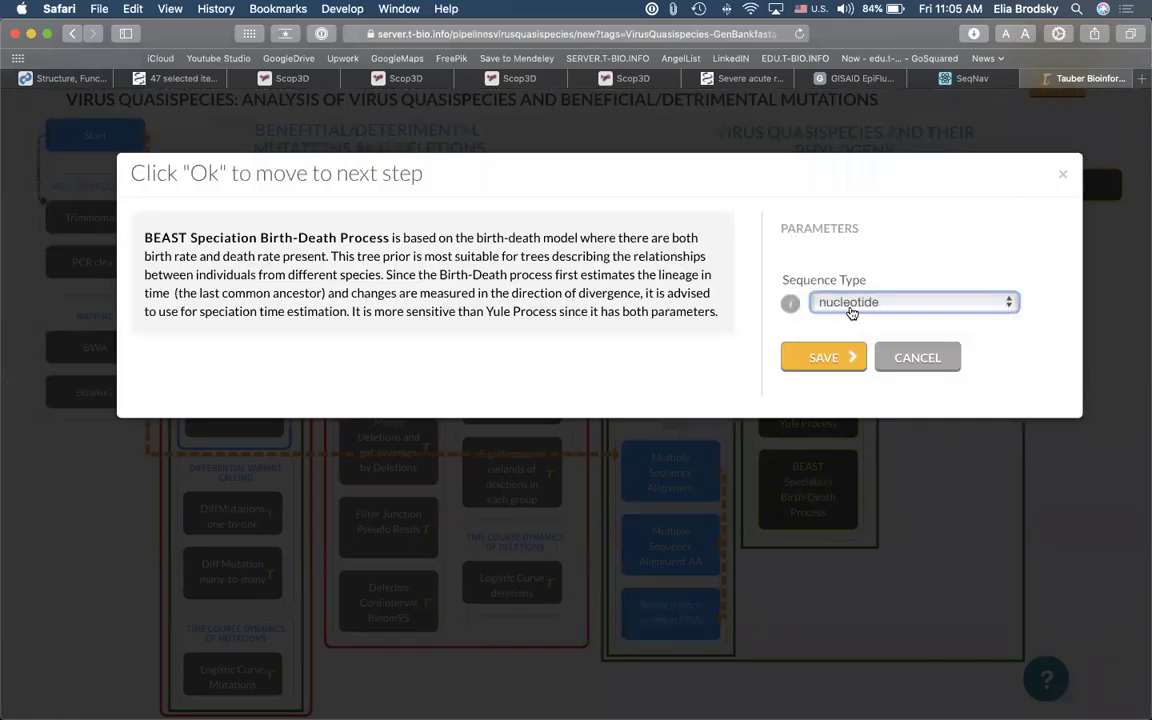
pyautogui.click(847, 358)
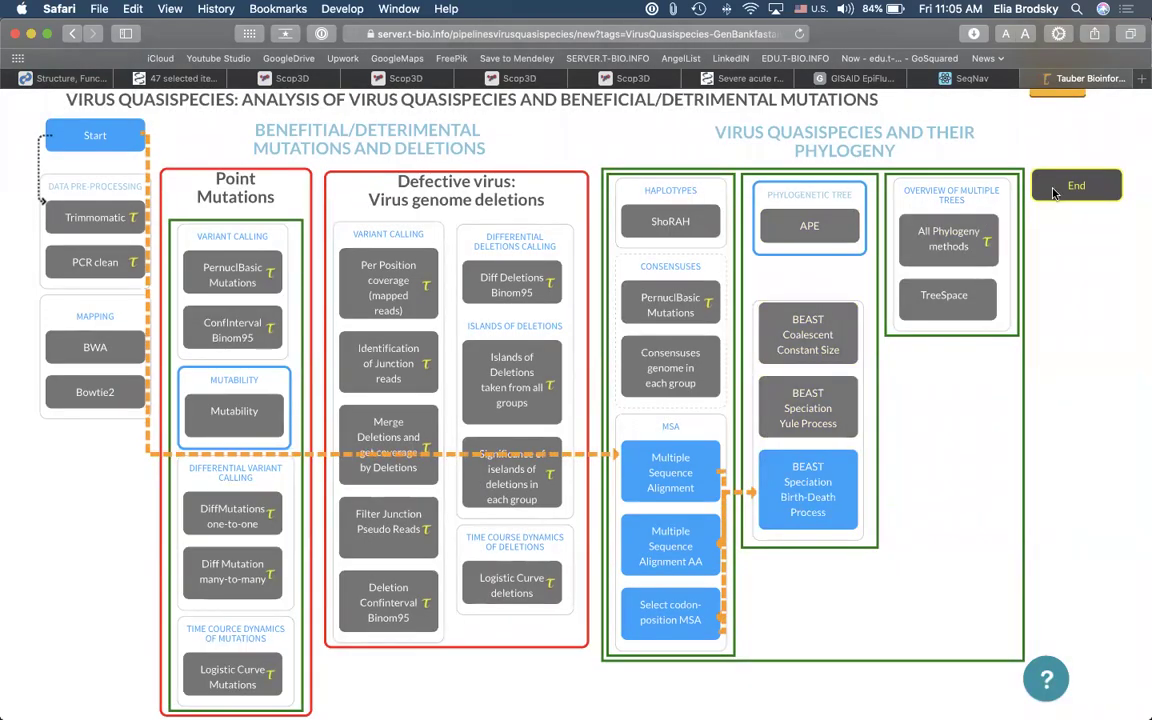
# Step: Complete the pipeline at its End node and save it under the name "mers-sars-ncov2 birth death BEAST"
pyautogui.click(1057, 191)
pyautogui.click(840, 308)
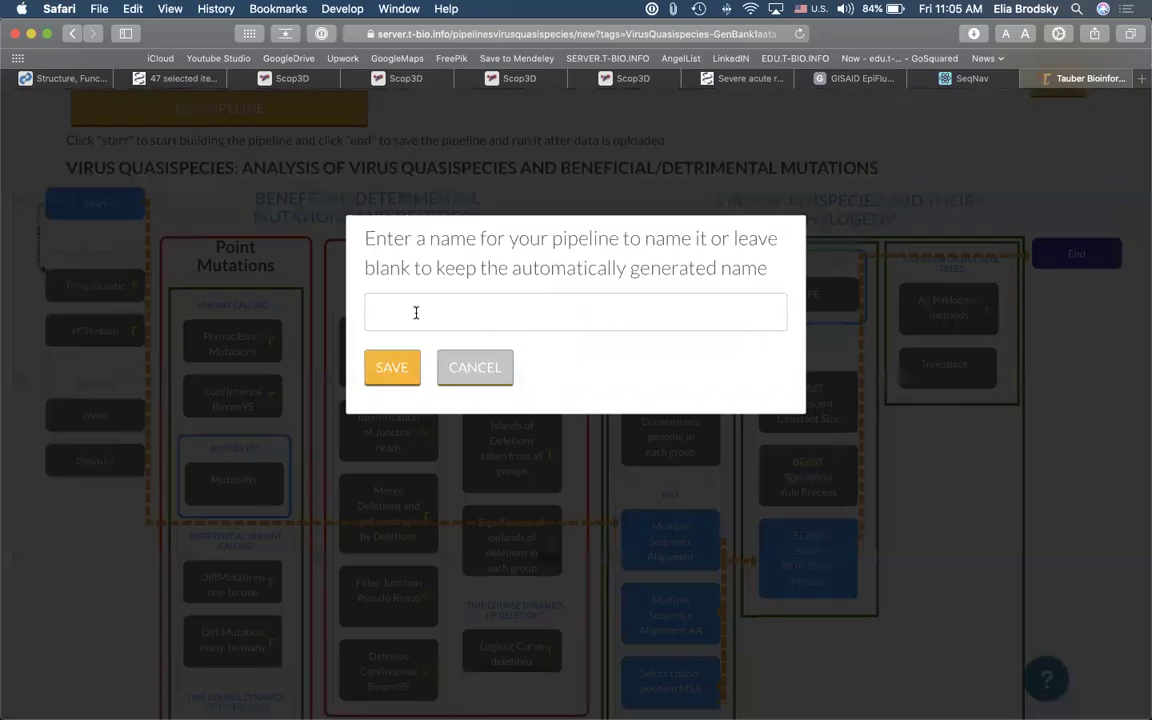
pyautogui.click(486, 311)
pyautogui.write('mers')
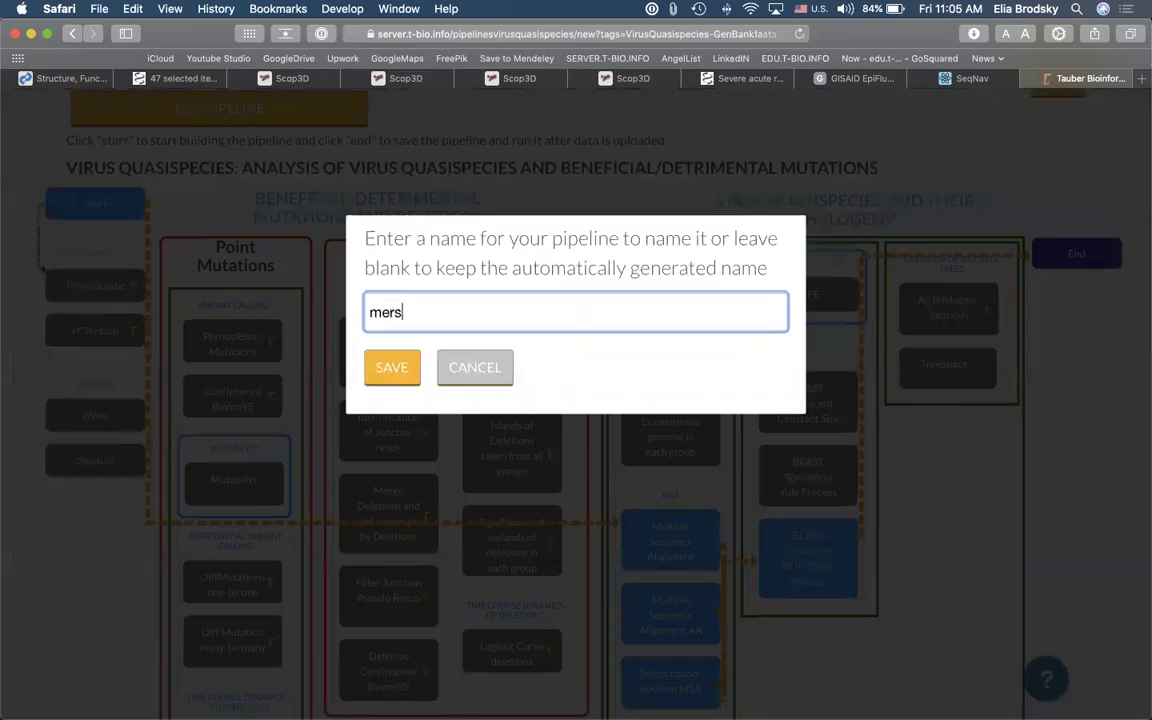
pyautogui.write('-sars-ncp')
pyautogui.press('BackSpace')
pyautogui.write('ov2')
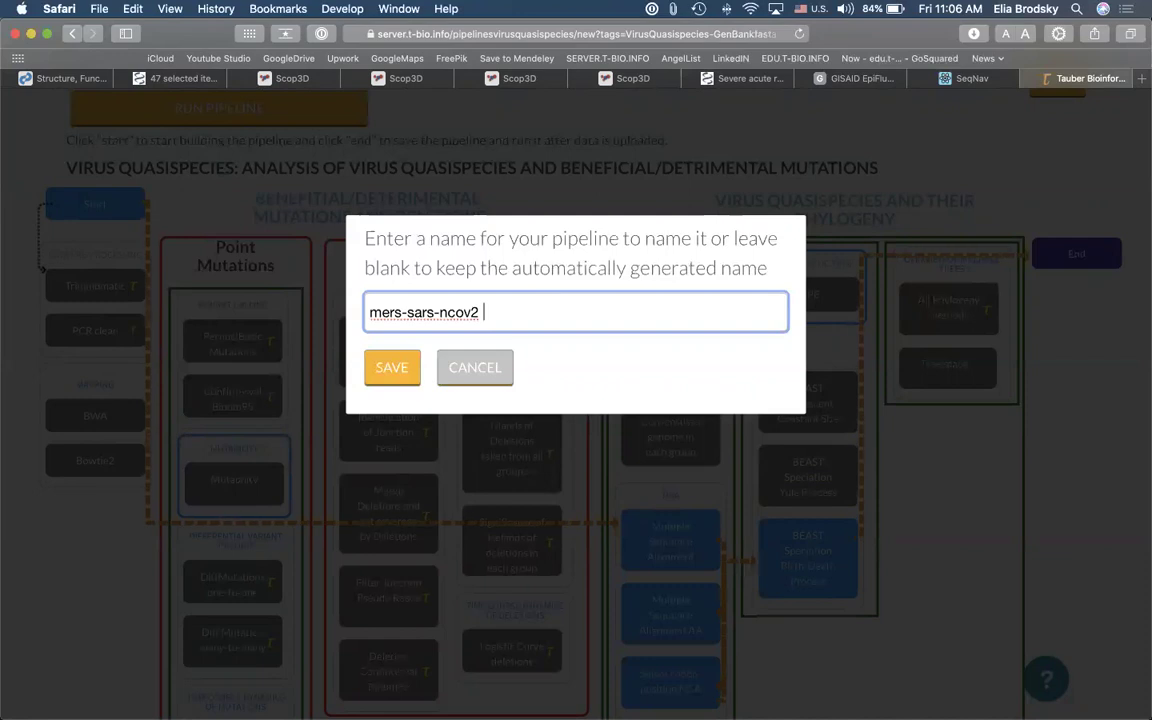
pyautogui.write(' birth death B')
pyautogui.write('AST')
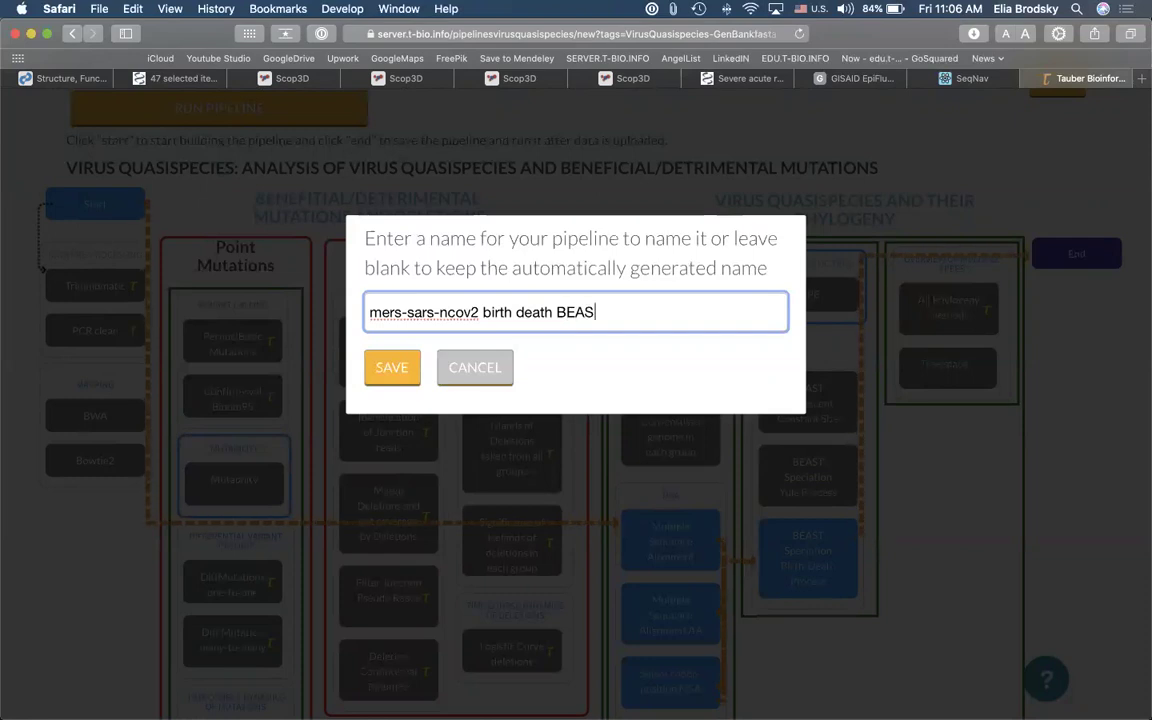
pyautogui.click(389, 367)
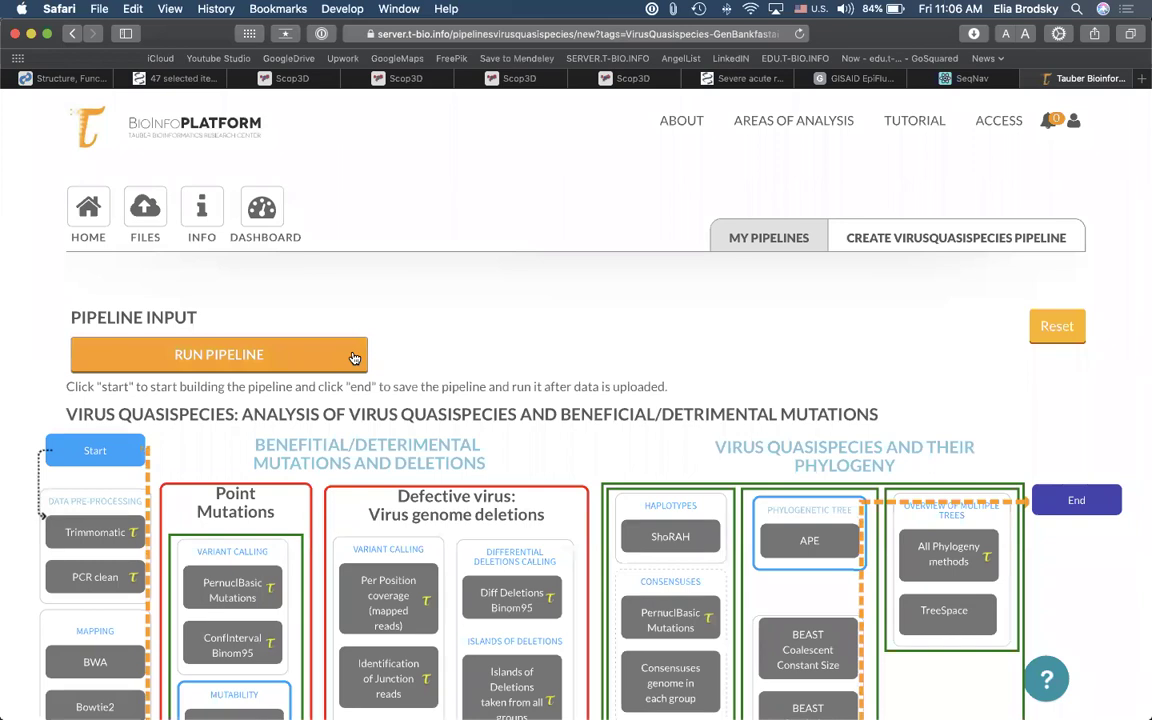
# Step: Run the saved pipeline and review its module graph on the pipeline's page
pyautogui.click(353, 358)
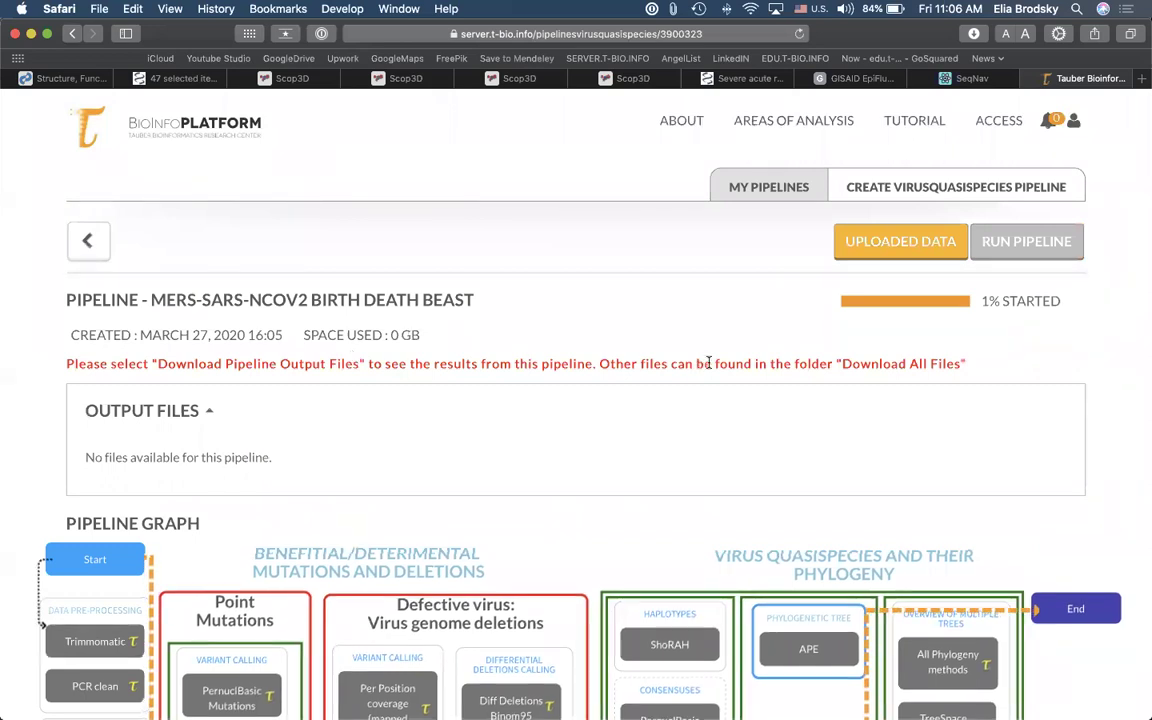
pyautogui.scroll(-3, 709, 367)
pyautogui.scroll(-5, 709, 367)
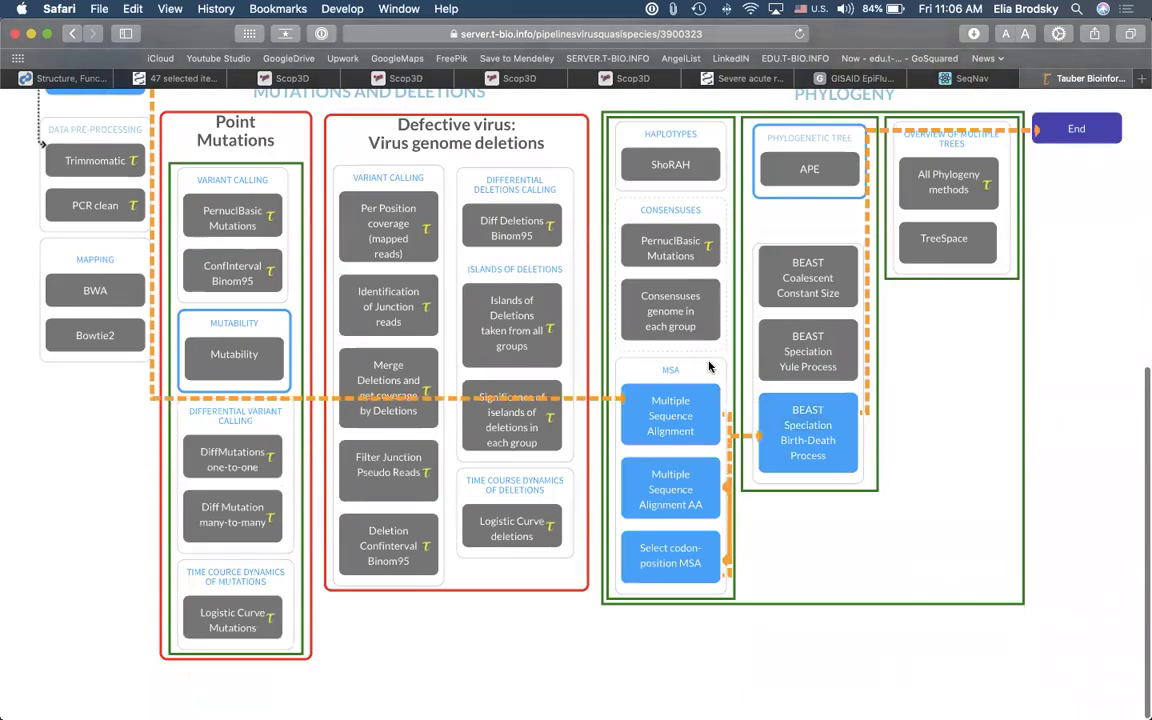
pyautogui.scroll(8, 709, 367)
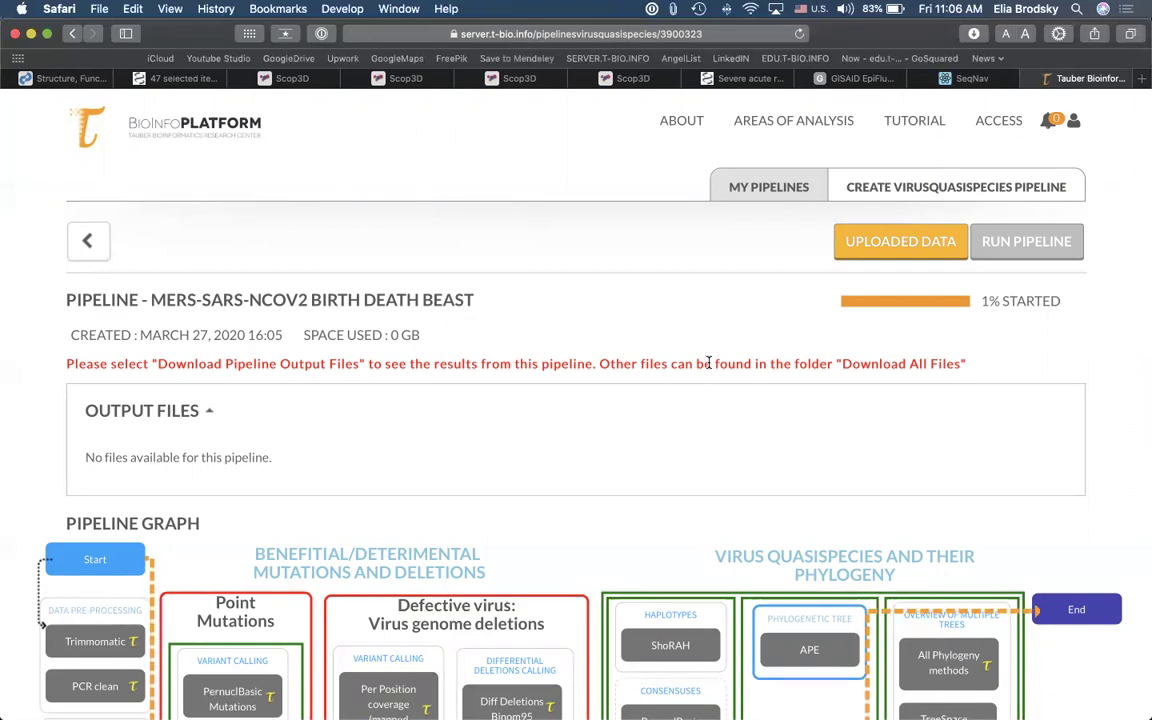
# Step: Switch to Keynote and play the slideshow from the "All Beta Coronavirus Genomes" slide
pyautogui.moveTo(897, 706)
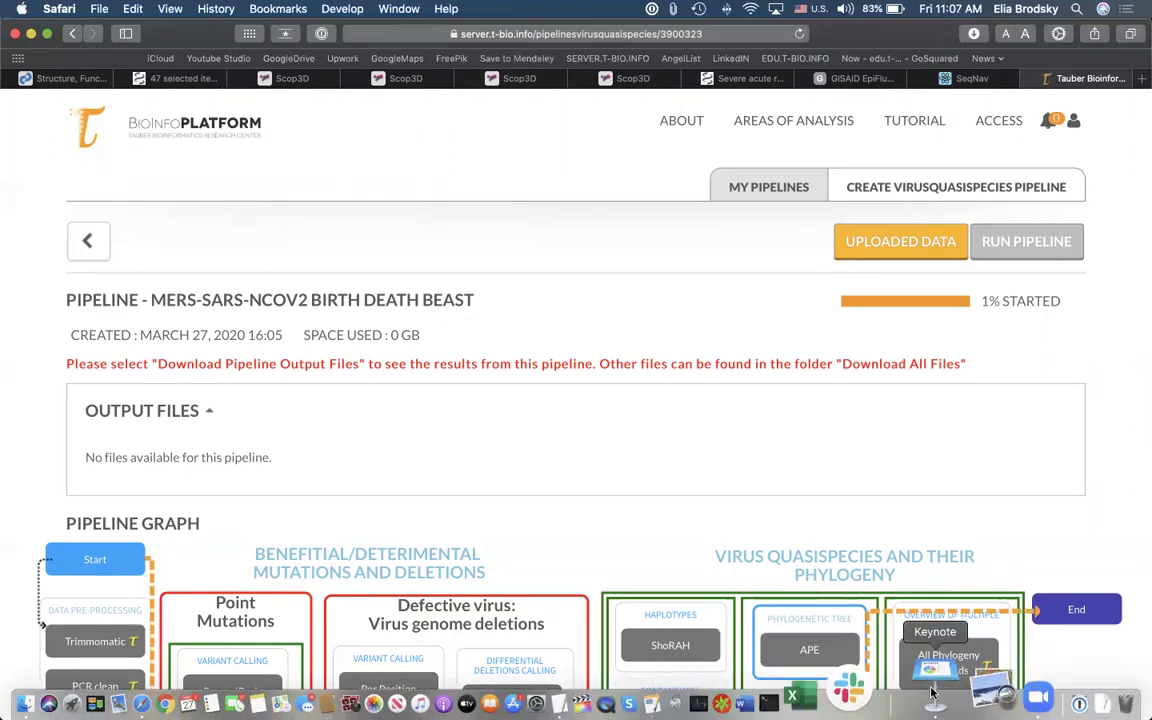
pyautogui.click(925, 675)
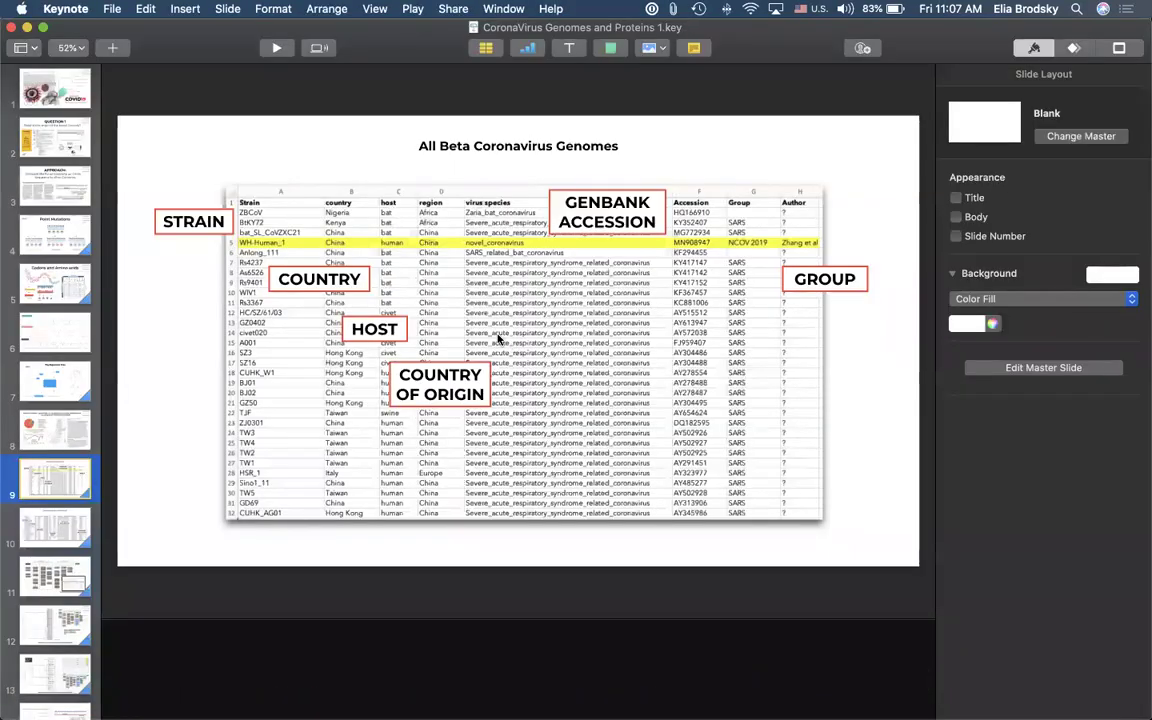
pyautogui.click(276, 47)
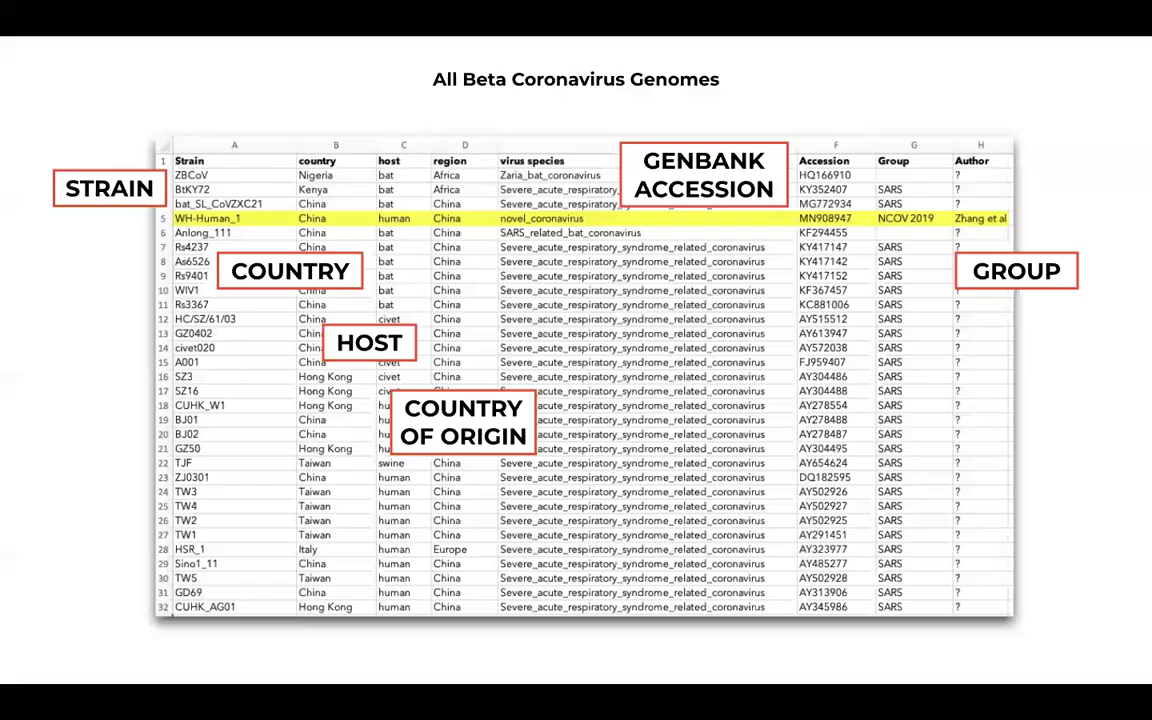
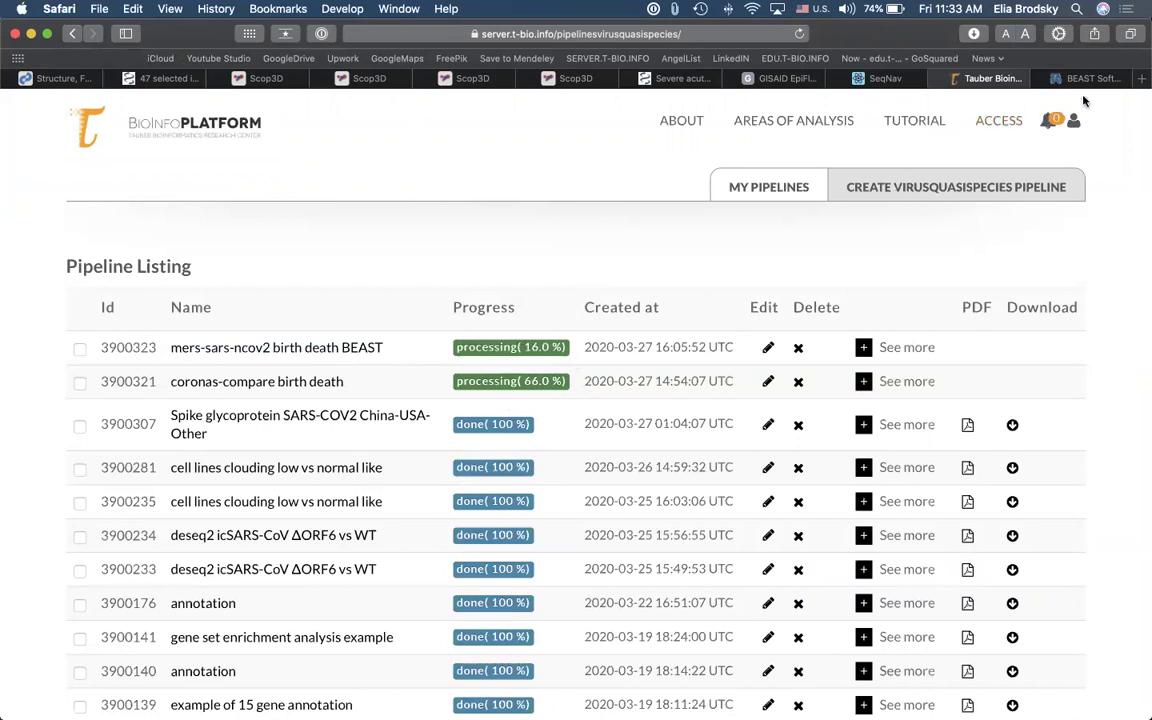
# Step: Open ncbi.nlm.nih.gov in a new browser tab and search all databases for "pangolin"
pyautogui.click(1141, 78)
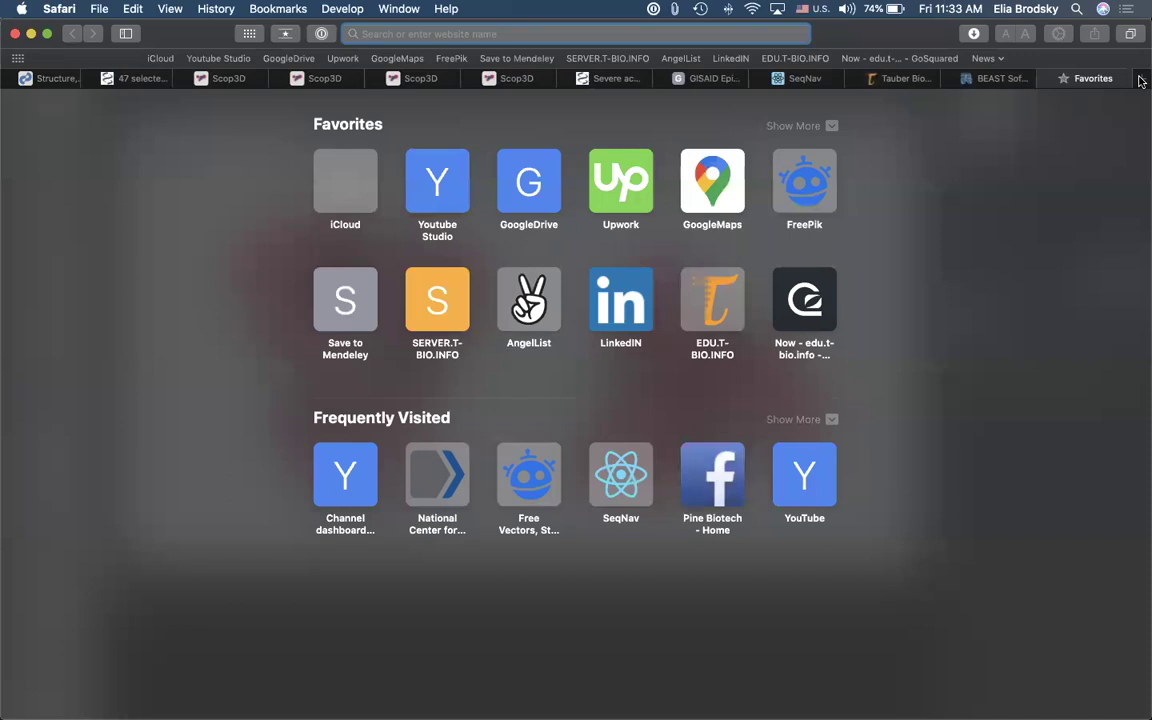
pyautogui.write('ncbi.nlm.nih.gov')
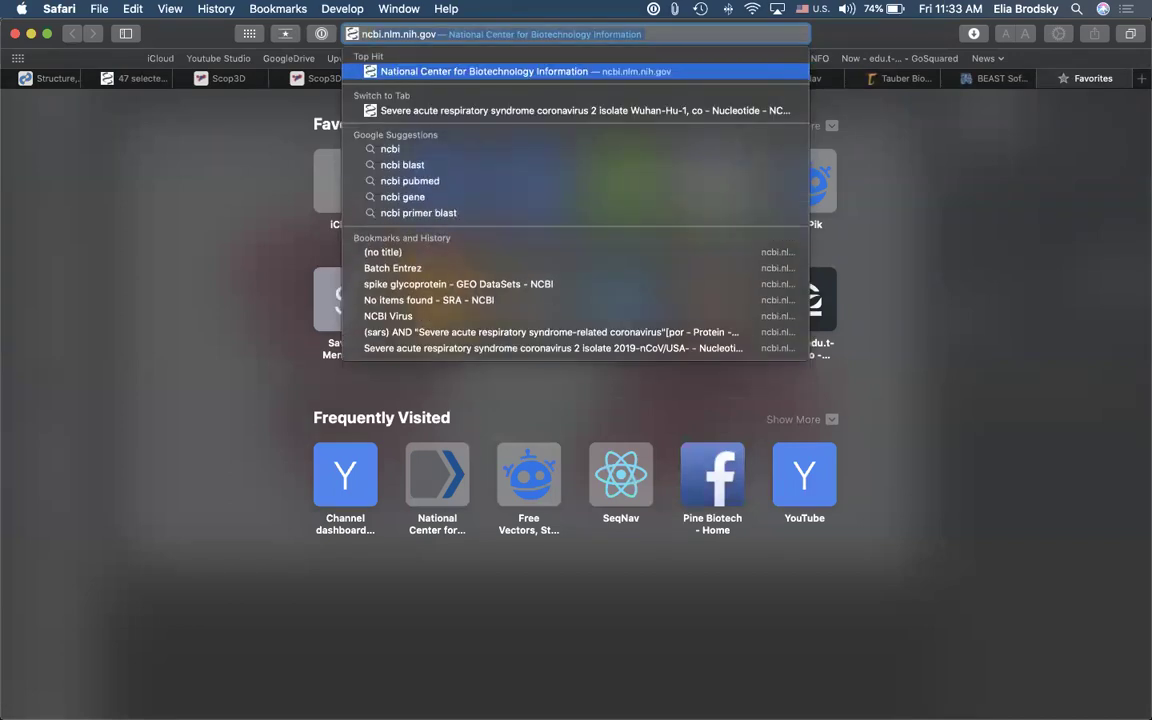
pyautogui.press('Return')
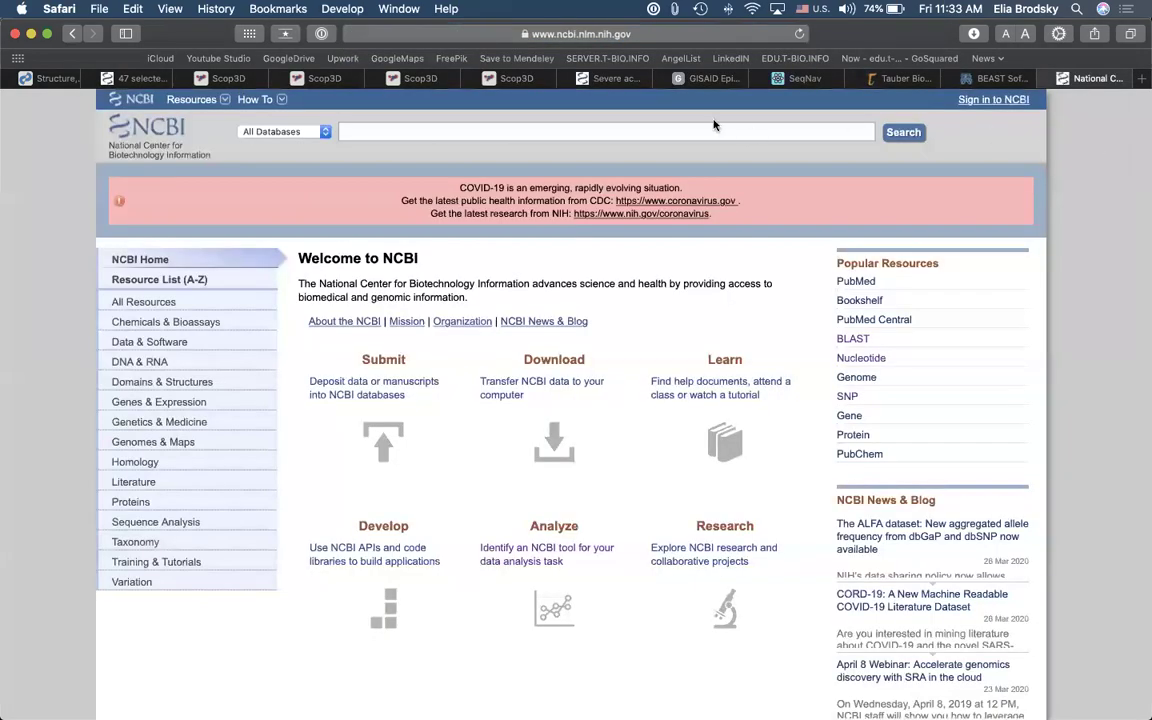
pyautogui.write('pangolin')
pyautogui.press('Return')
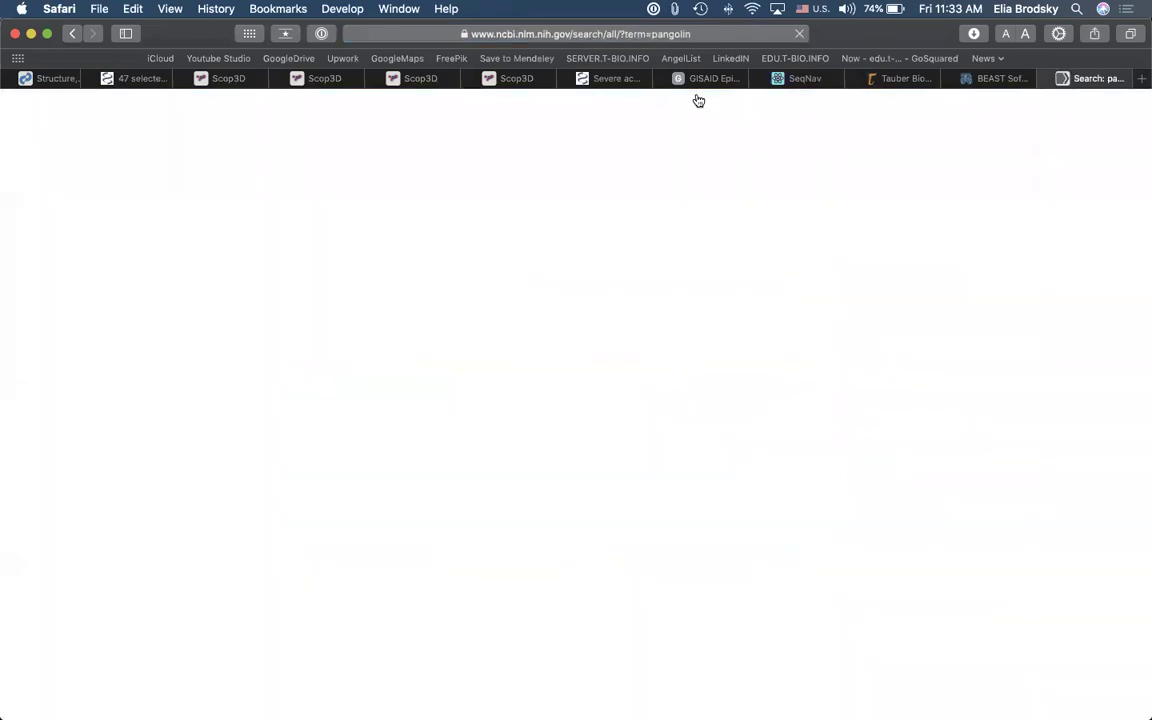
# Step: Open the BioProject results for pangolin and view the Pangolin coronavirus raw sequence reads project
pyautogui.scroll(-1, 453, 369)
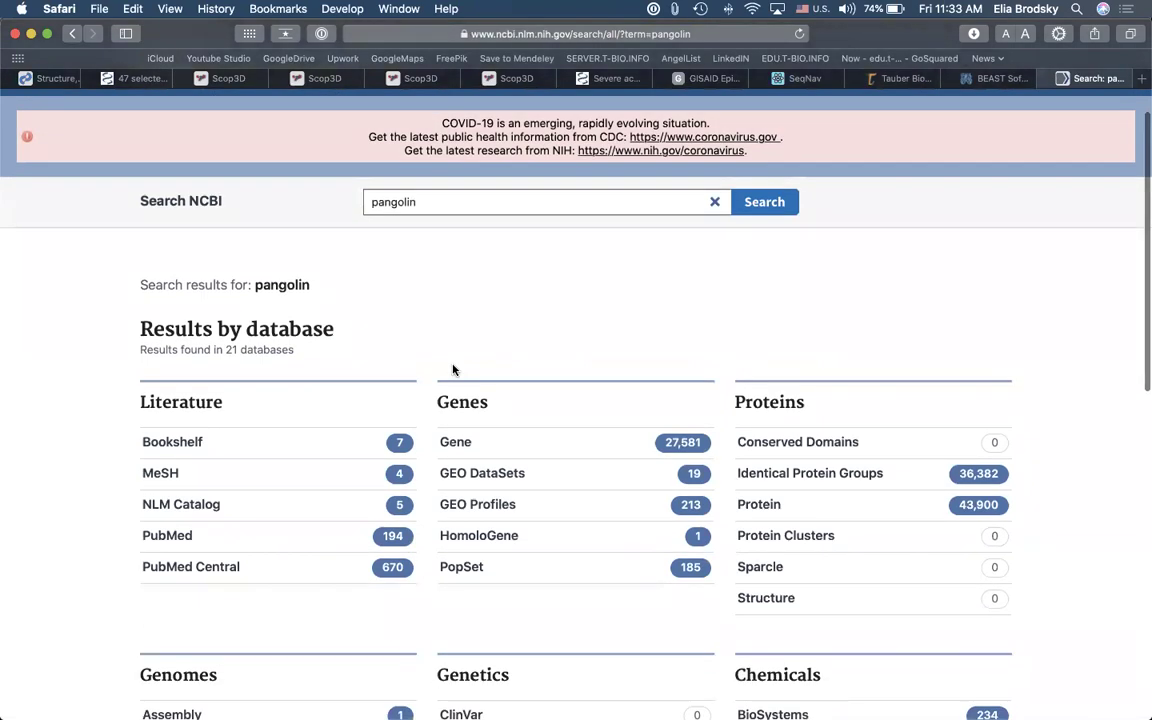
pyautogui.scroll(-5, 453, 369)
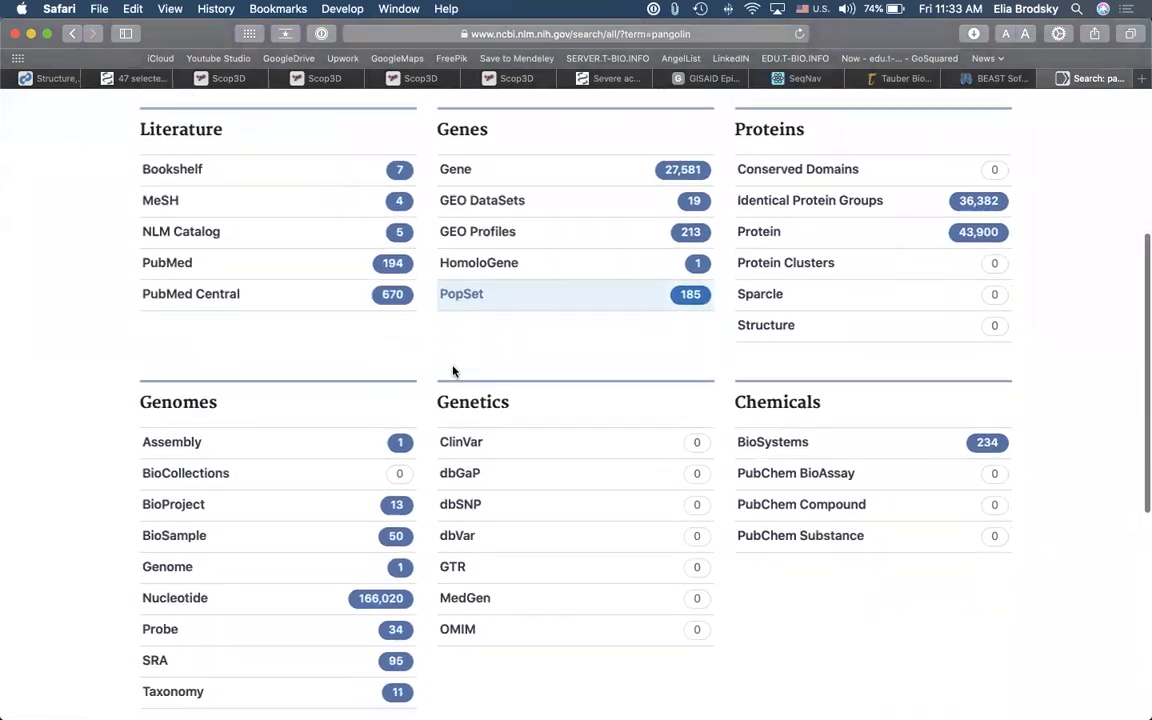
pyautogui.scroll(-1, 264, 427)
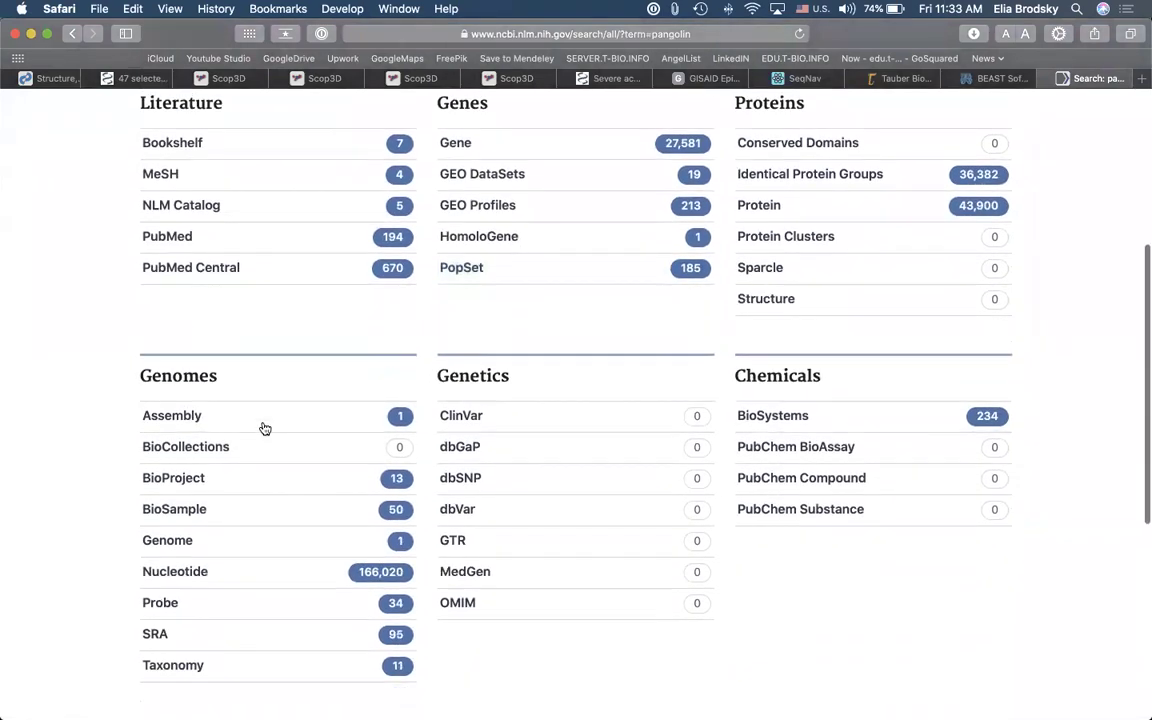
pyautogui.click(173, 475)
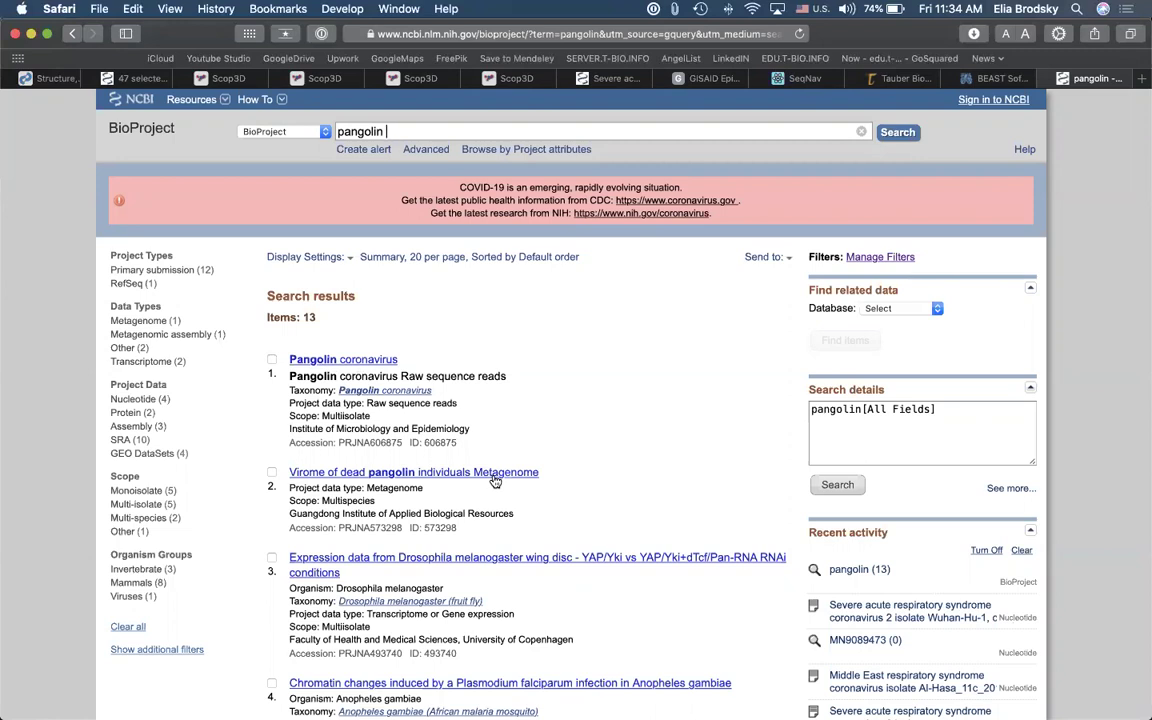
pyautogui.click(377, 361)
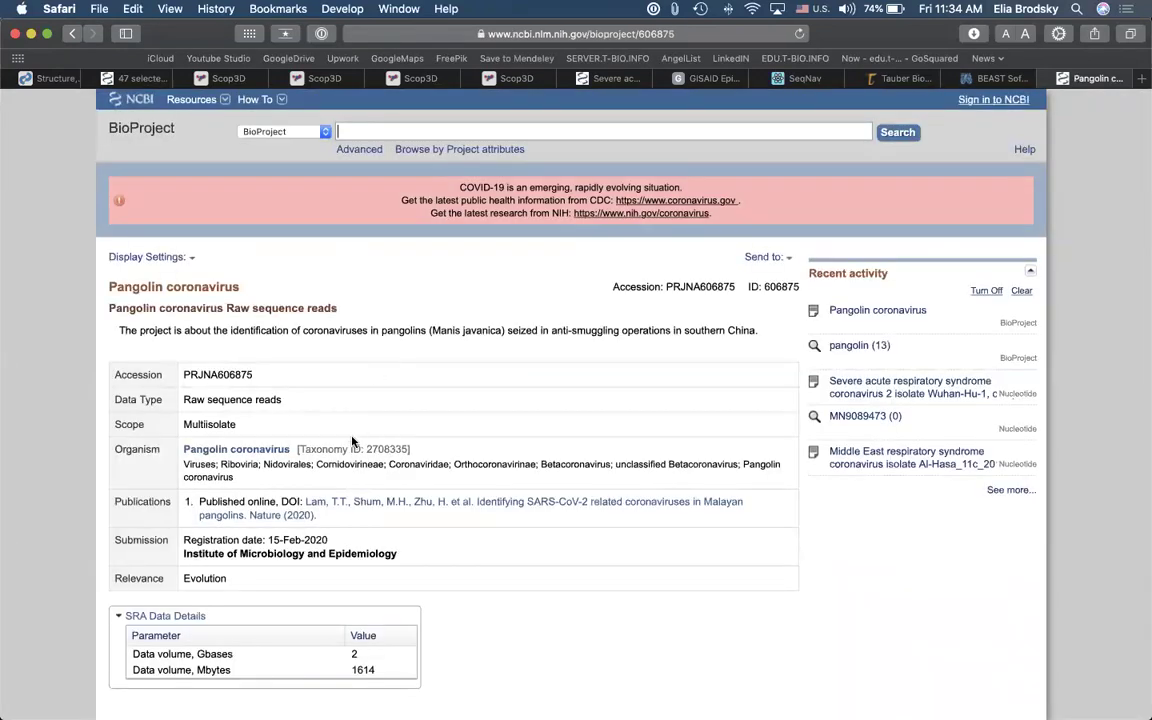
# Step: Examine the Pangolin coronavirus project's details, SRA data volume and available export destinations
pyautogui.scroll(-3, 352, 441)
pyautogui.scroll(1, 334, 514)
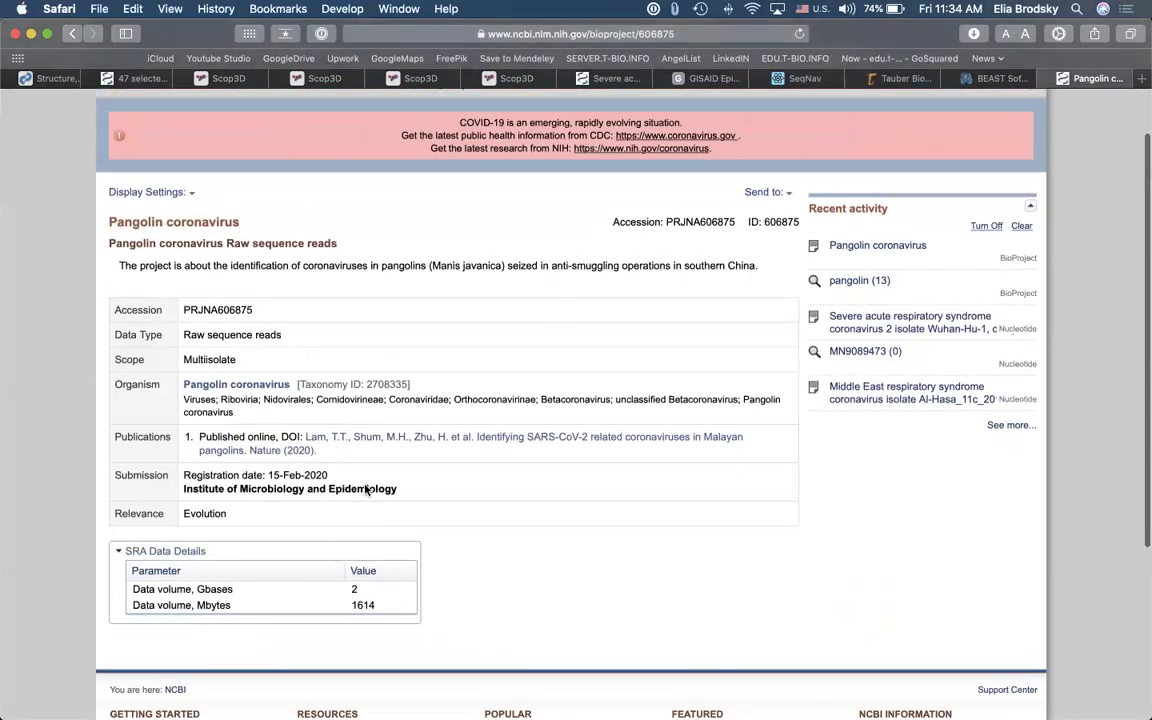
pyautogui.scroll(-4, 607, 321)
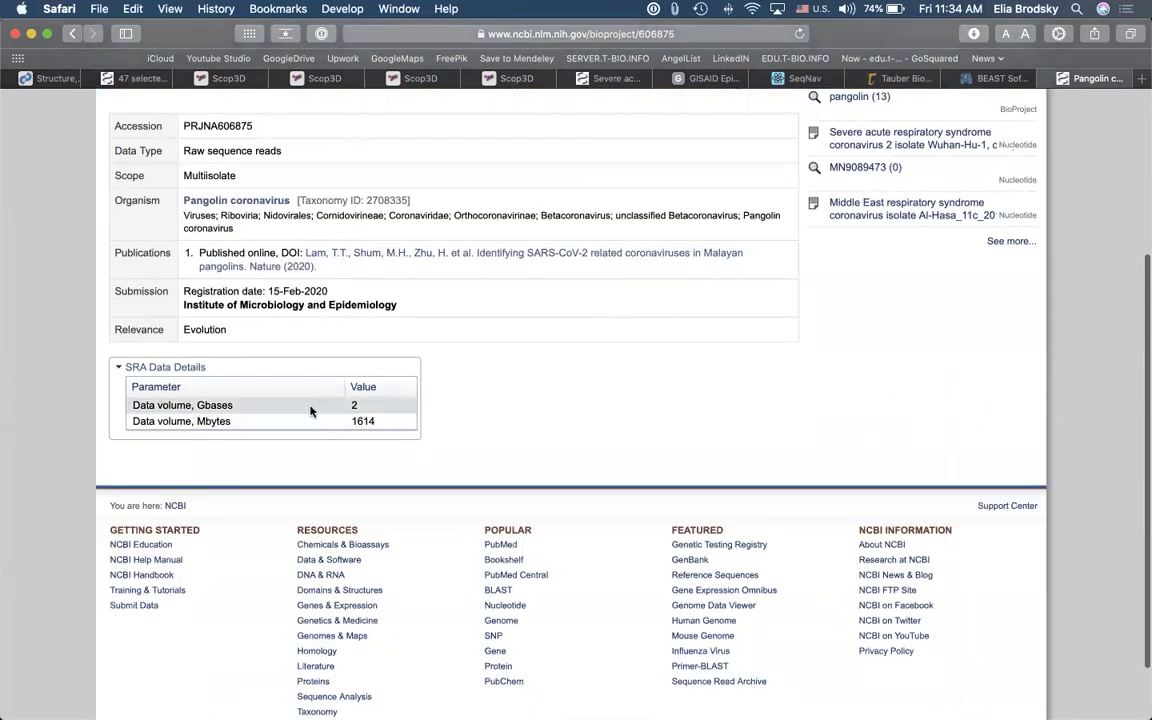
pyautogui.scroll(2, 310, 410)
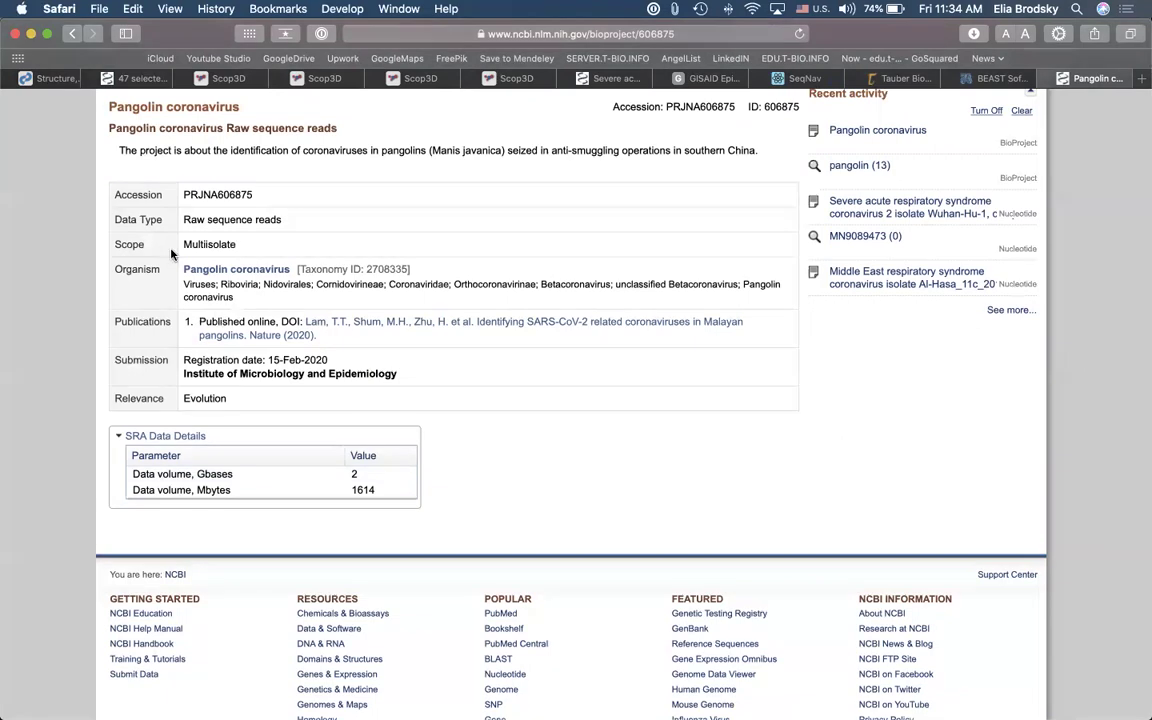
pyautogui.scroll(3, 157, 230)
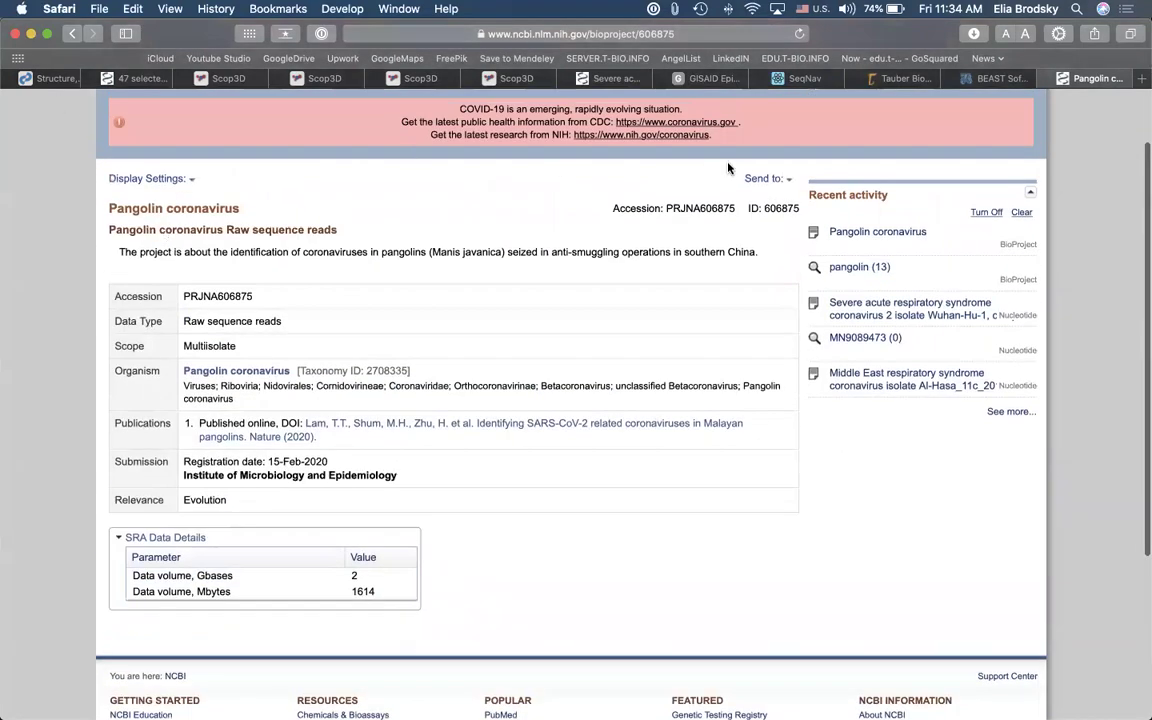
pyautogui.click(760, 179)
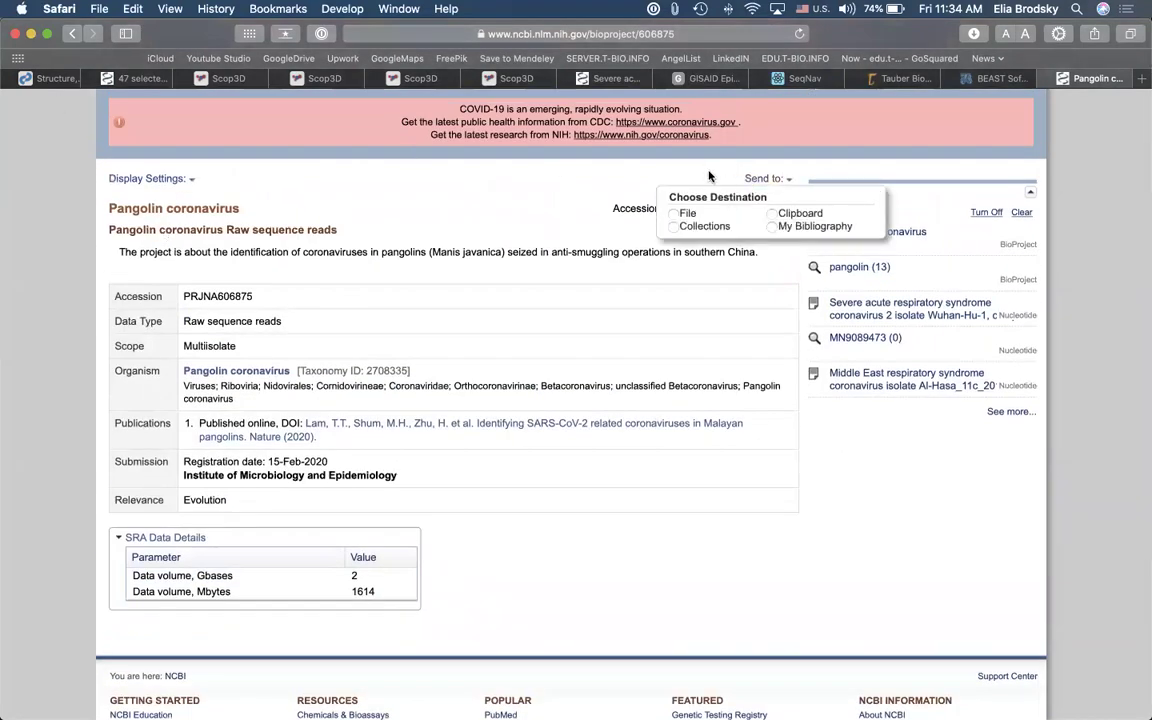
pyautogui.click(614, 148)
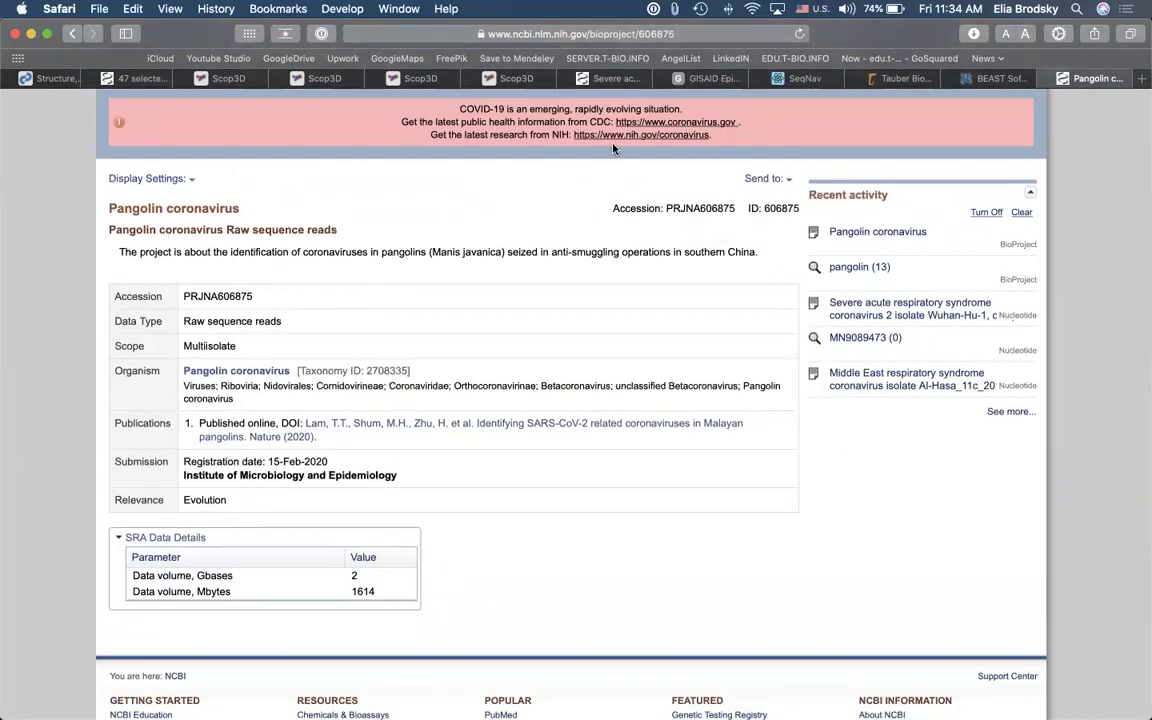
# Step: Go back to the BioProject results, highlight the Pangolin coronavirus accession, and return to the results by database
pyautogui.click(70, 34)
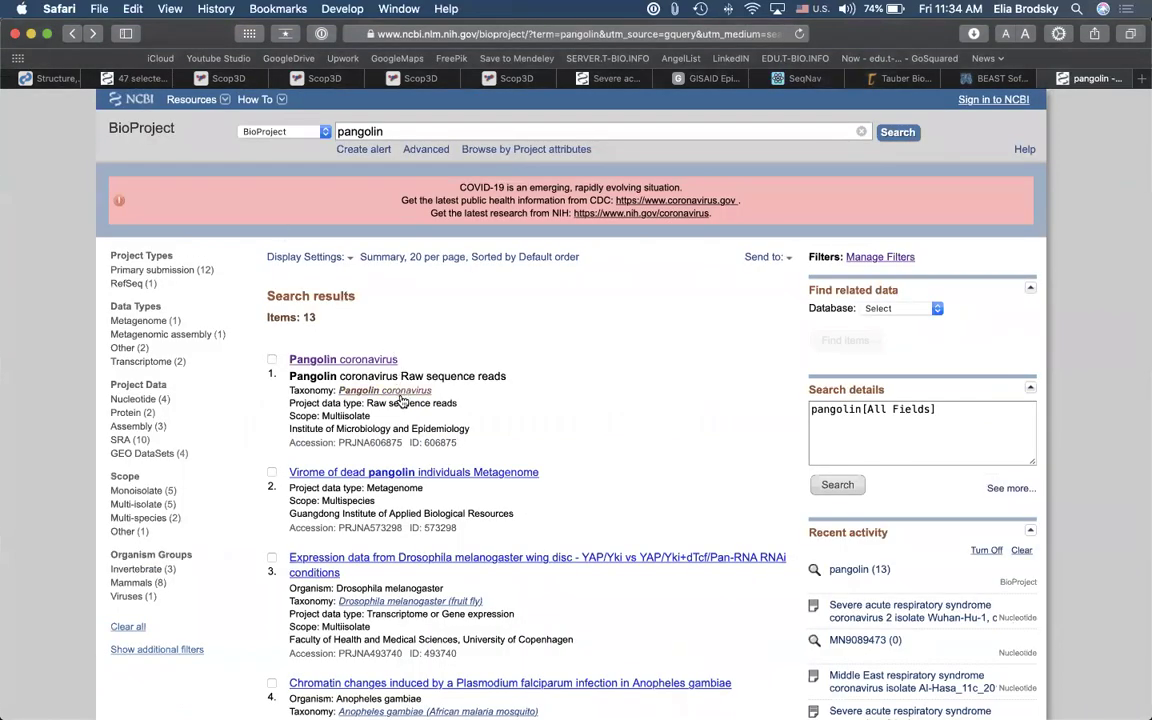
pyautogui.moveTo(400, 442); pyautogui.dragTo(338, 443)
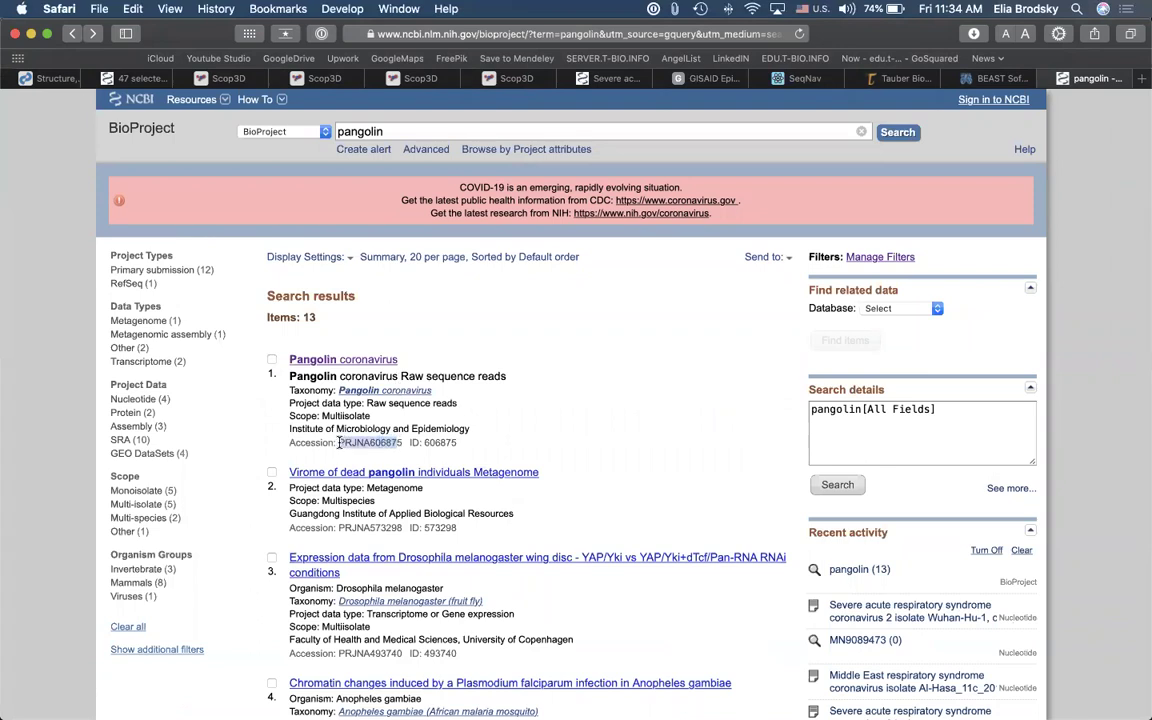
pyautogui.moveTo(402, 444); pyautogui.dragTo(363, 443)
pyautogui.click(71, 33)
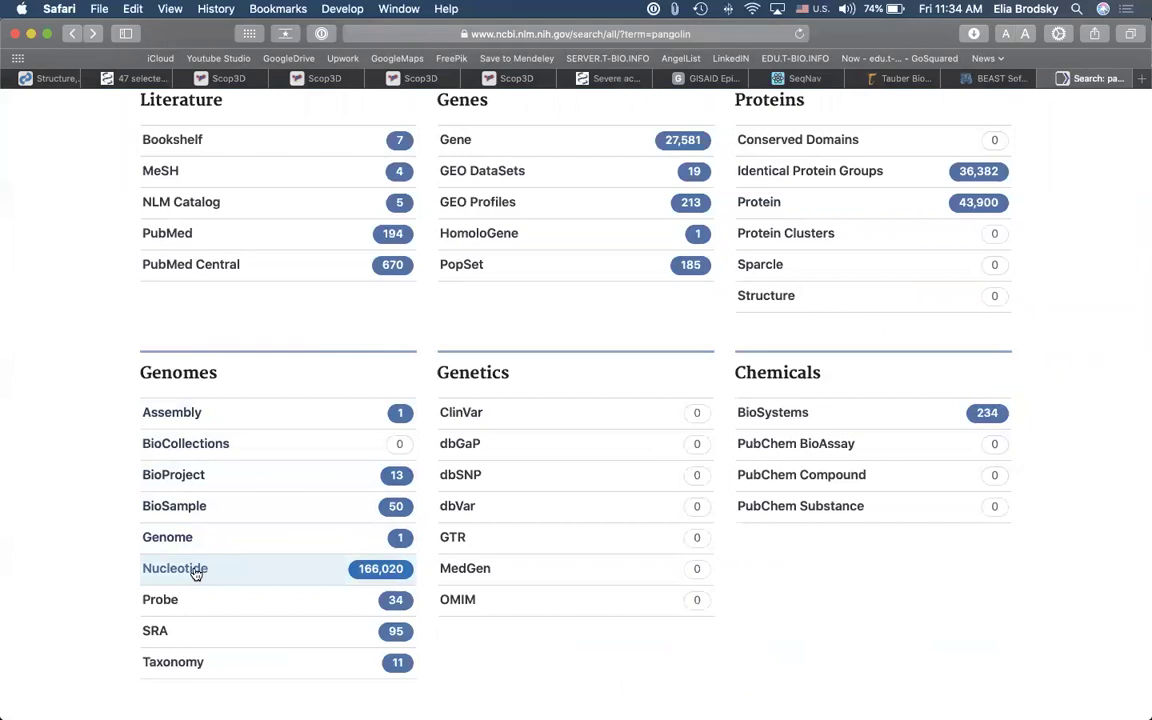
# Step: Check the SRA results for pangolin, including the first sequencing record, and return to the results by database
pyautogui.click(155, 631)
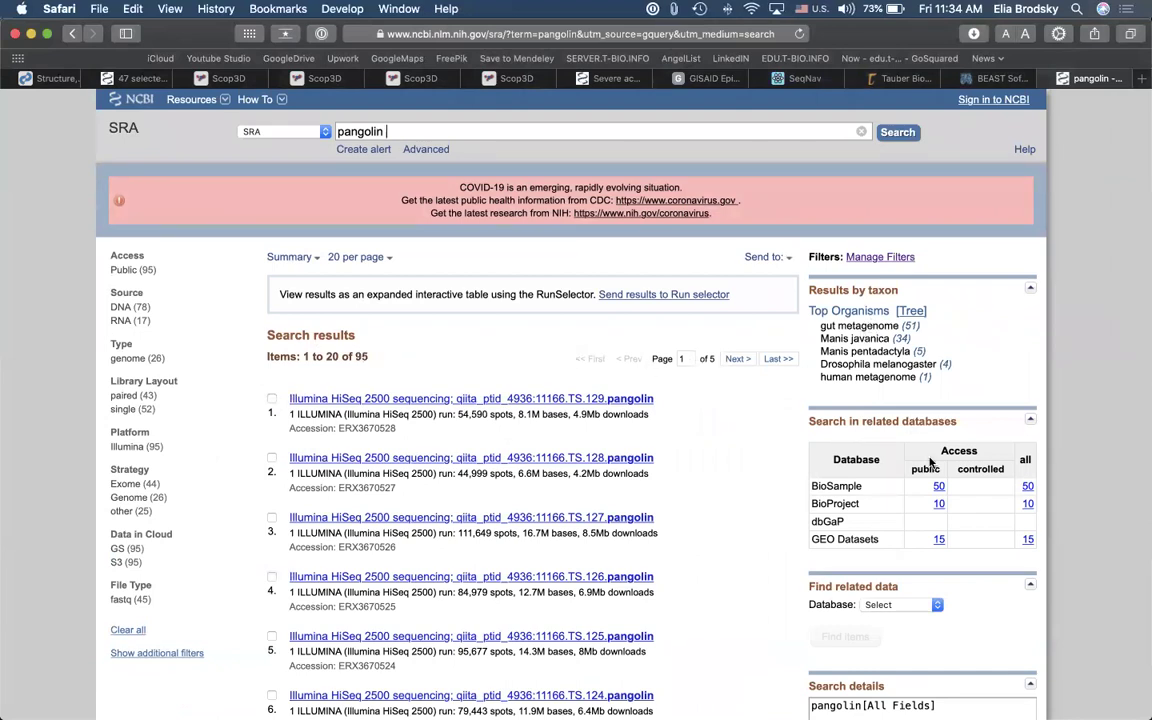
pyautogui.click(398, 400)
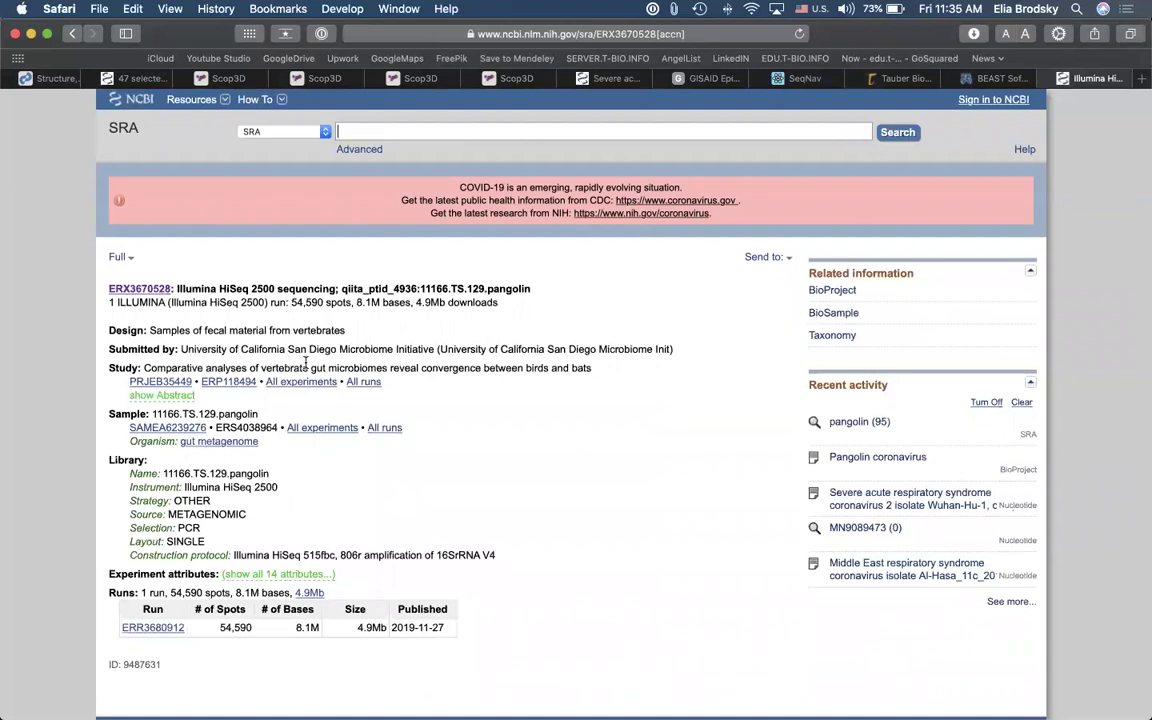
pyautogui.click(68, 33)
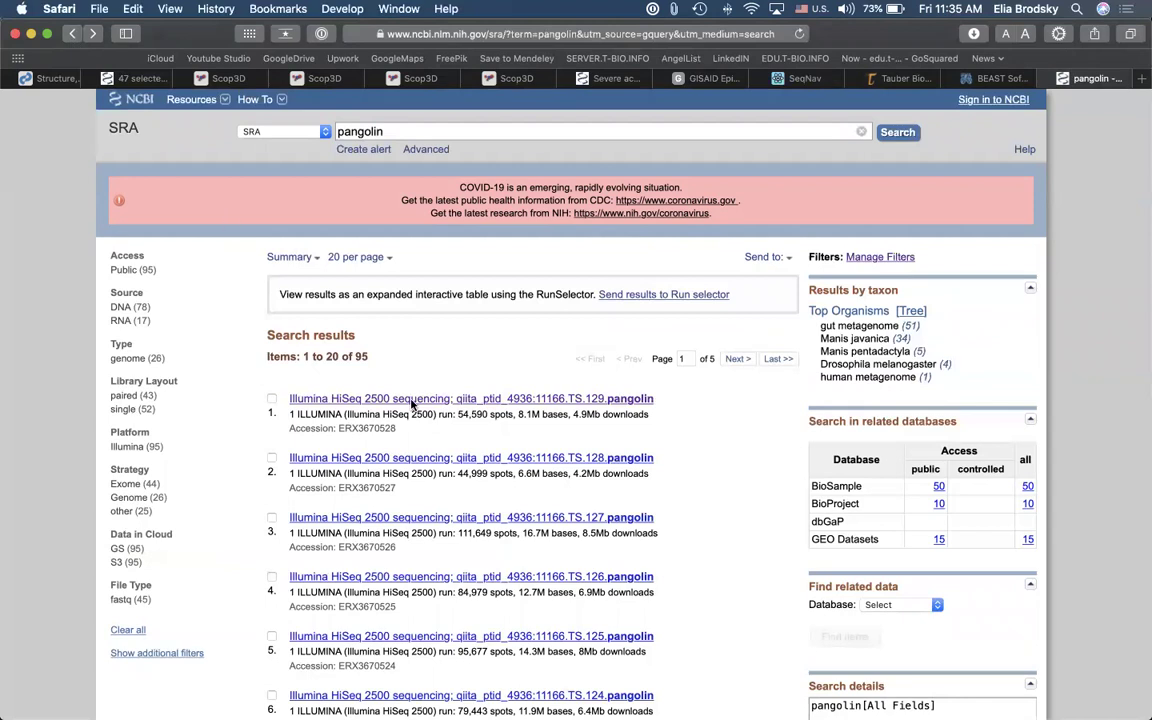
pyautogui.scroll(-5, 410, 400)
pyautogui.scroll(-10, 410, 405)
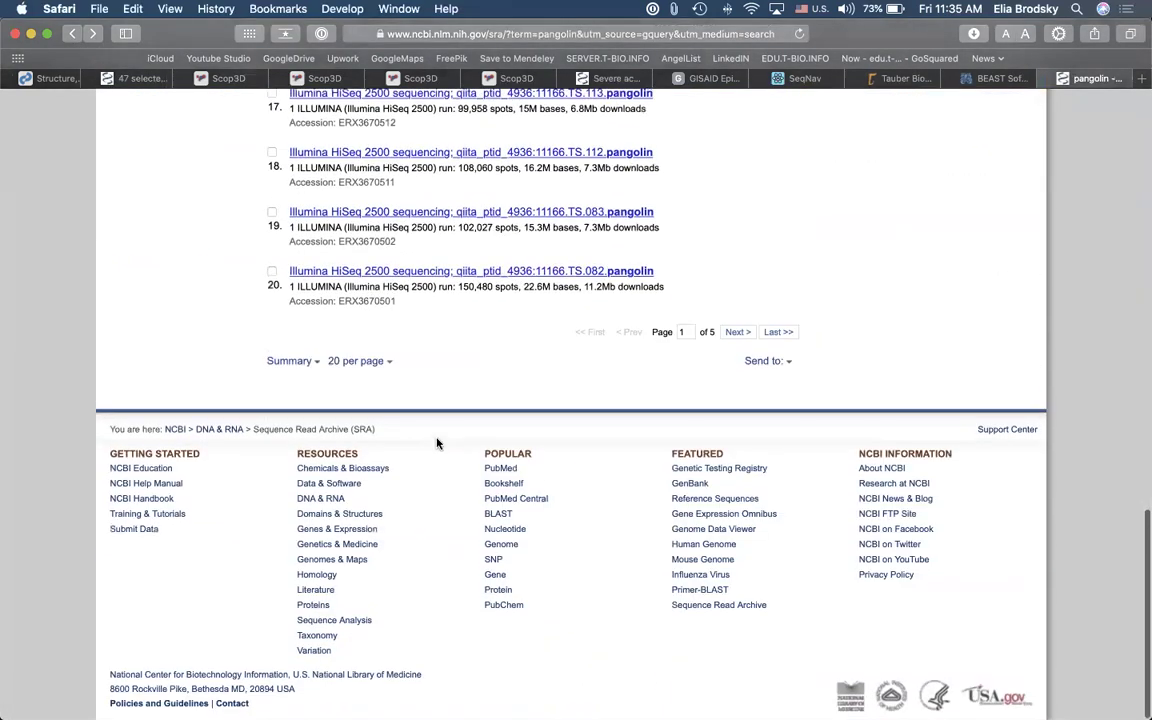
pyautogui.click(72, 33)
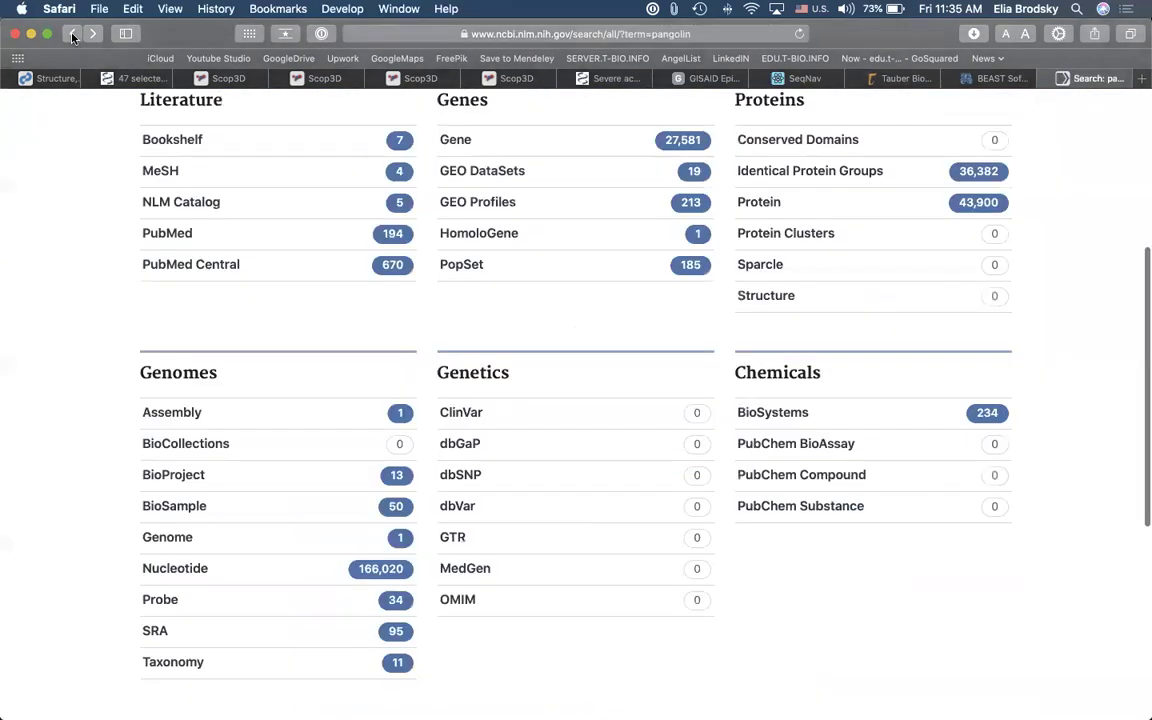
# Step: Open the Nucleotide results for pangolin and search that database for "pangolin coronavirus"
pyautogui.click(192, 569)
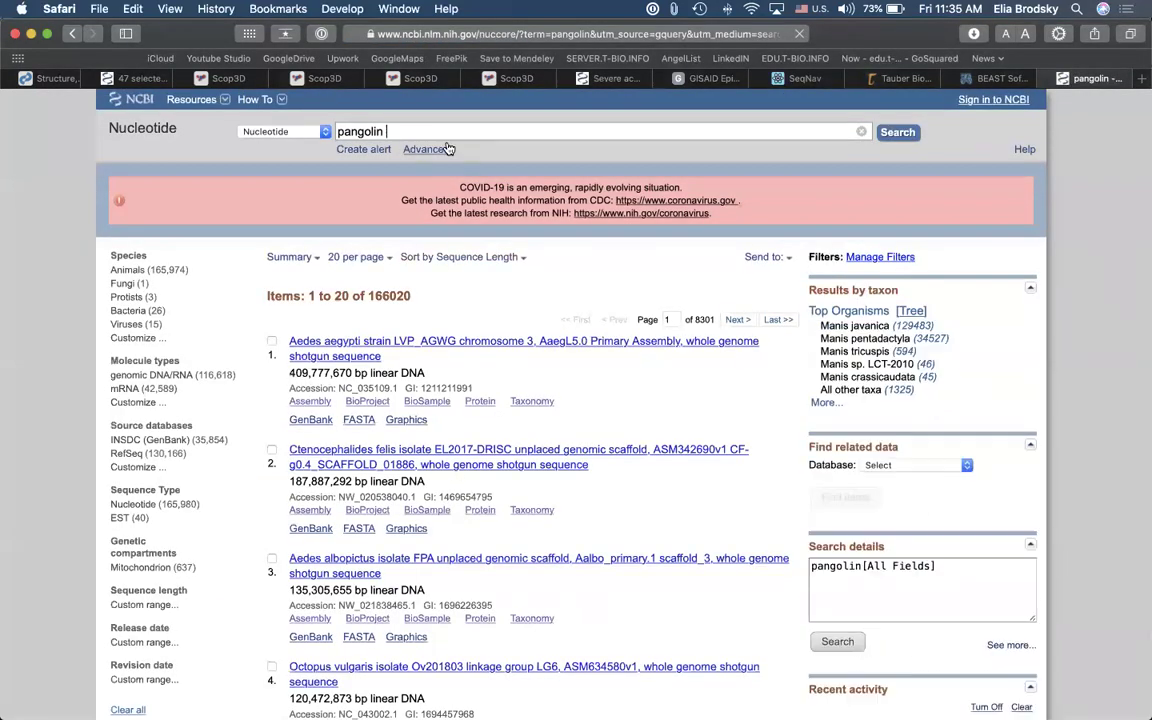
pyautogui.write('onavirus')
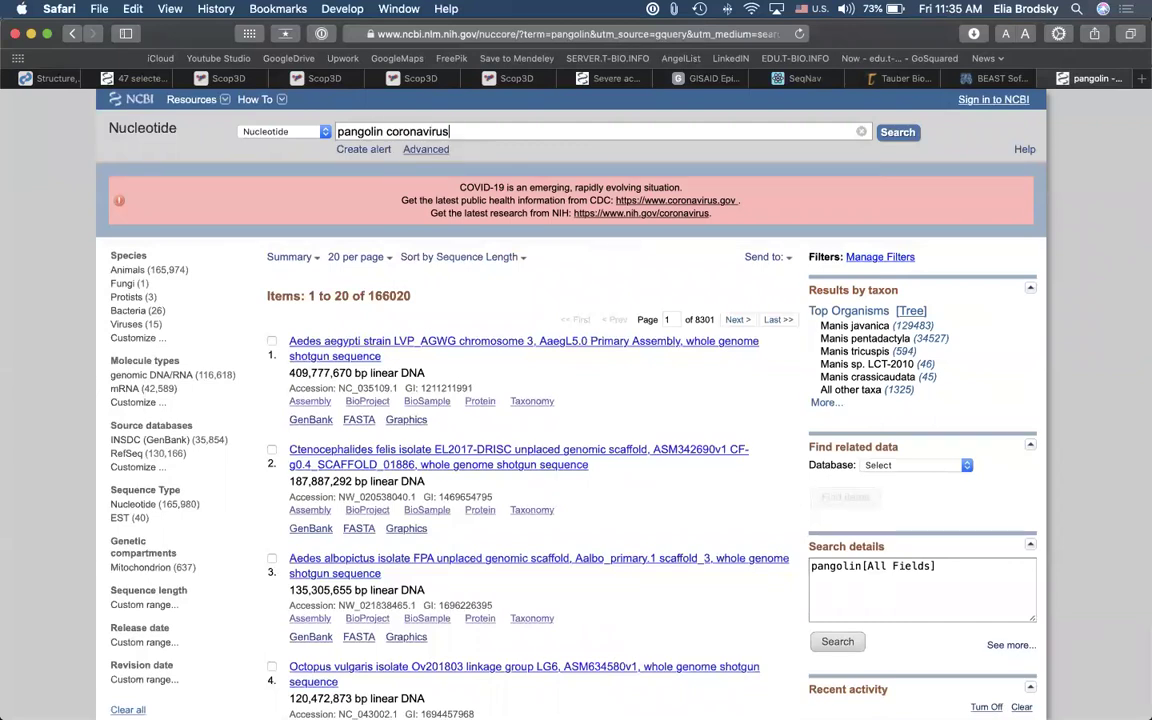
pyautogui.press('Return')
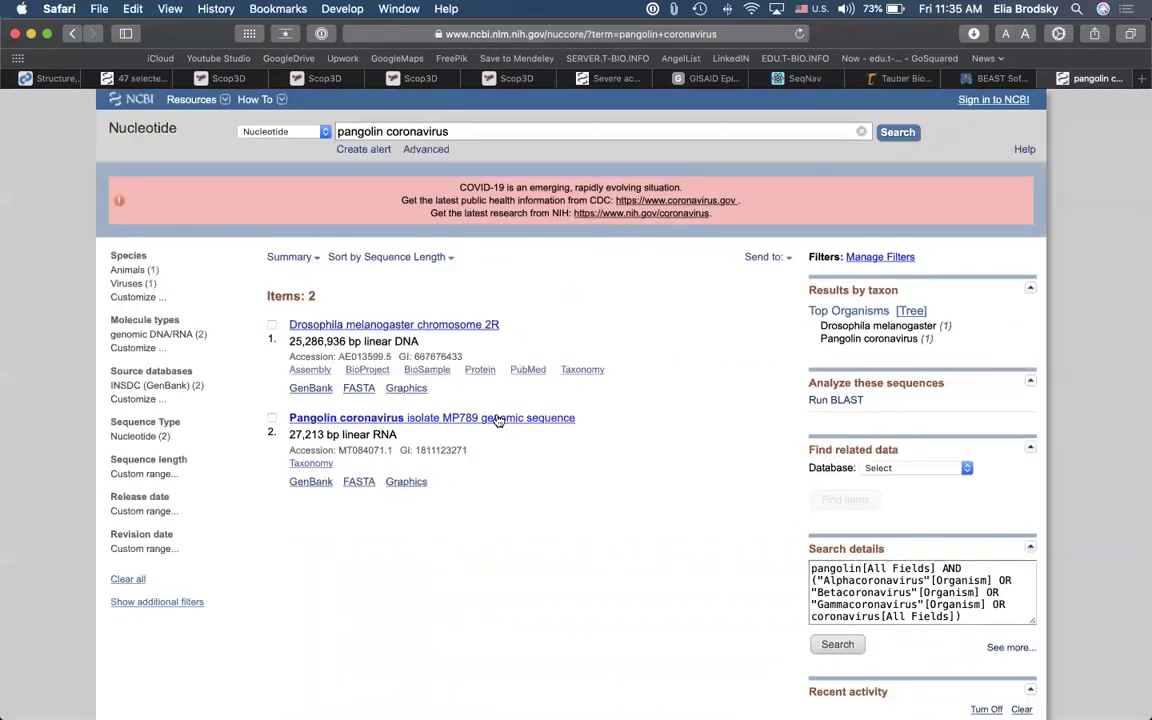
# Step: Open the Pangolin coronavirus isolate MP789 genomic sequence record and review its submission, assembly and source details
pyautogui.click(328, 420)
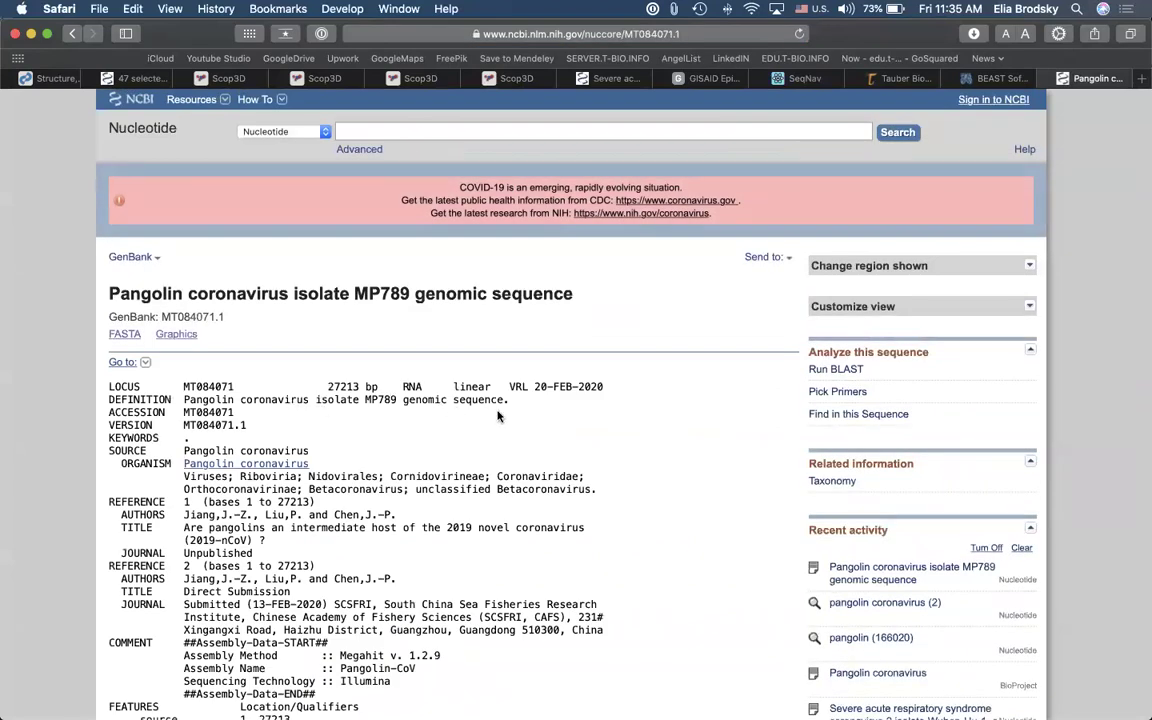
pyautogui.scroll(-5, 498, 416)
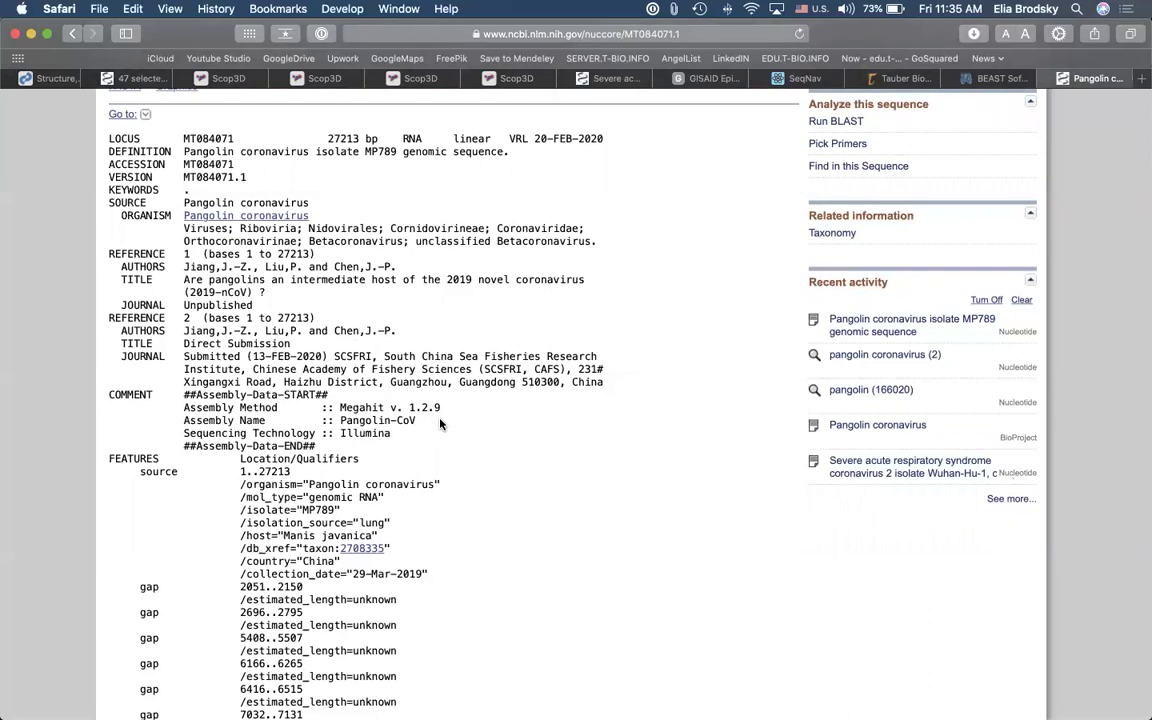
pyautogui.scroll(1, 440, 424)
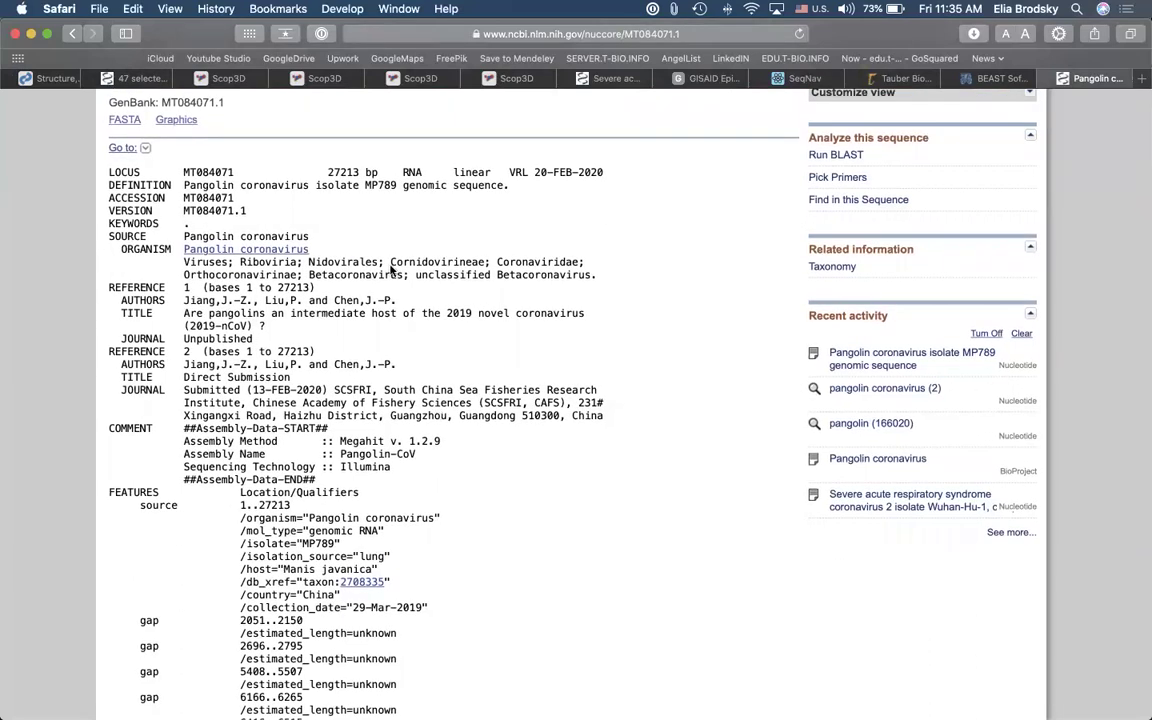
pyautogui.scroll(3, 510, 176)
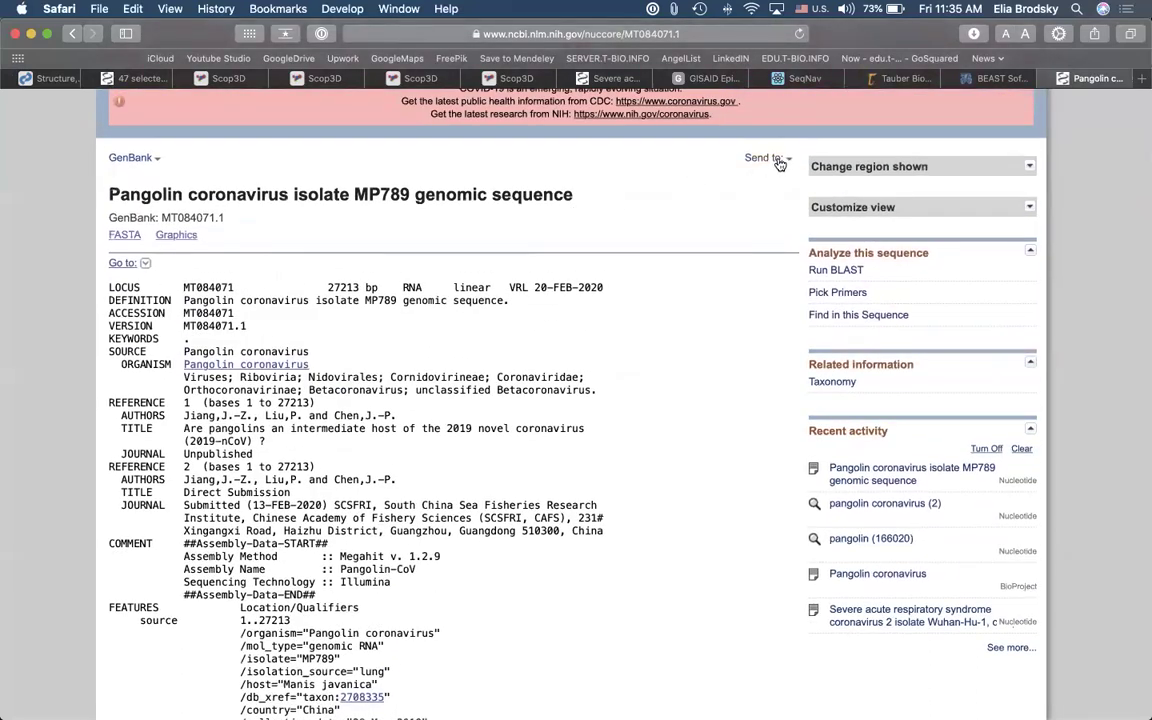
# Step: Check the file download formats for the MP789 sequence, highlight the record's date, and return to the Nucleotide search results
pyautogui.click(777, 160)
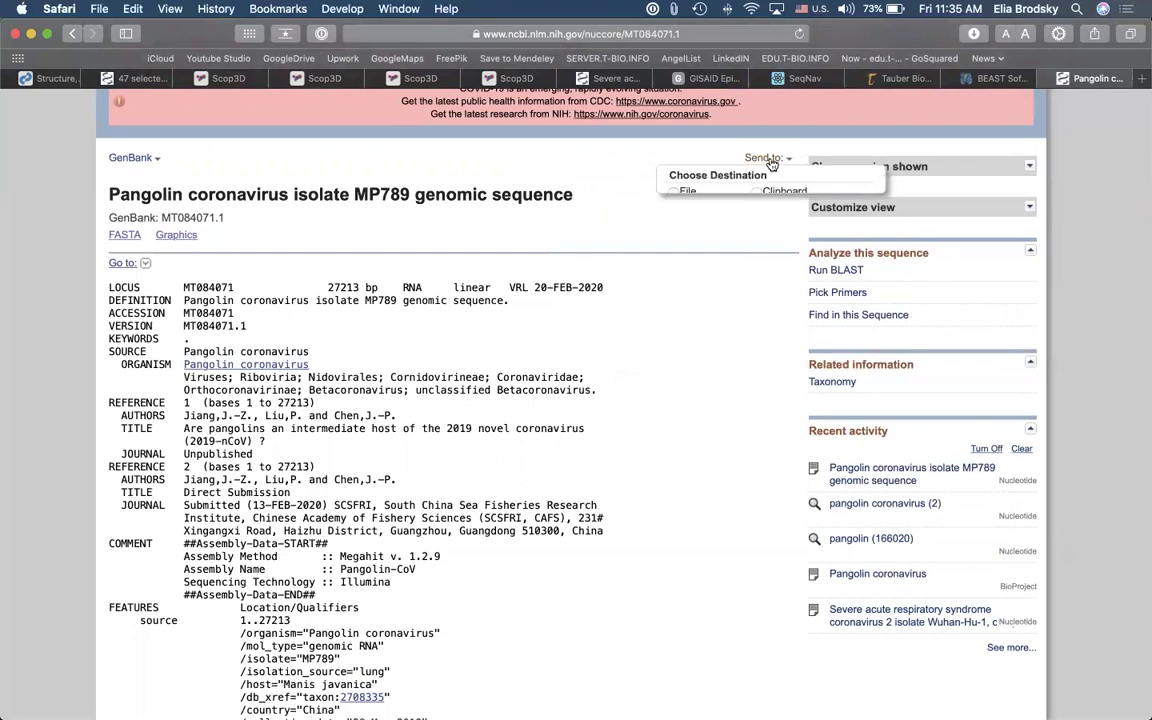
pyautogui.click(674, 192)
pyautogui.click(670, 268)
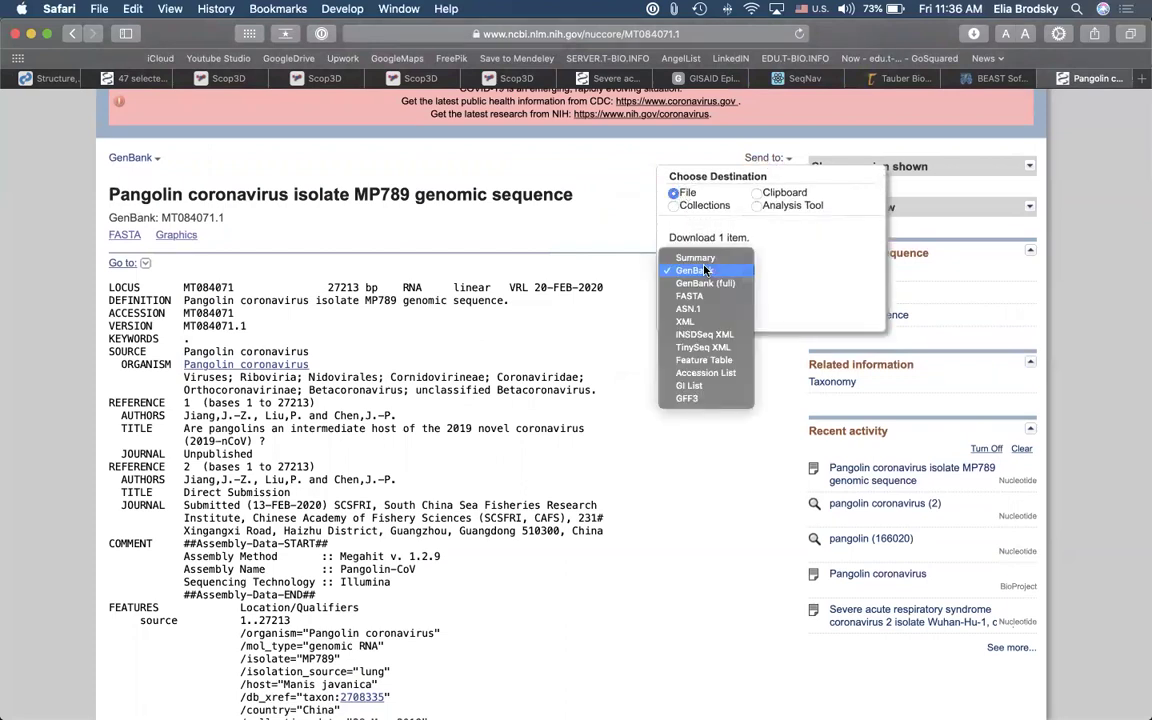
pyautogui.click(611, 250)
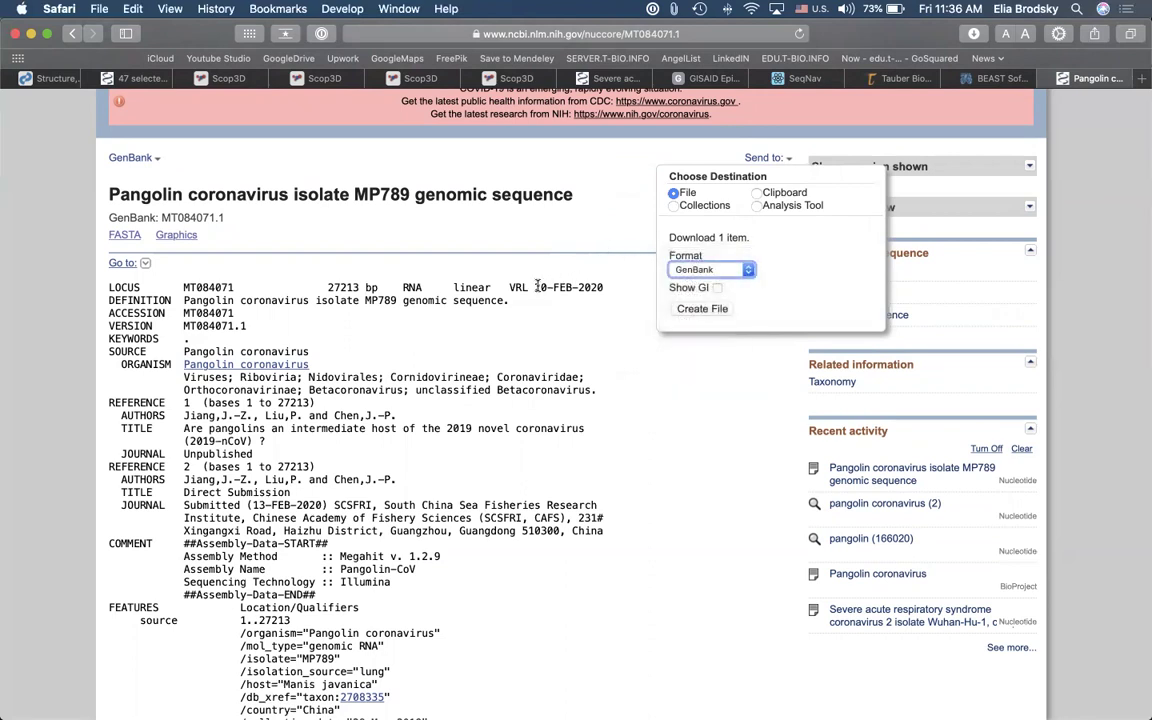
pyautogui.moveTo(537, 287); pyautogui.dragTo(590, 291)
pyautogui.click(597, 287)
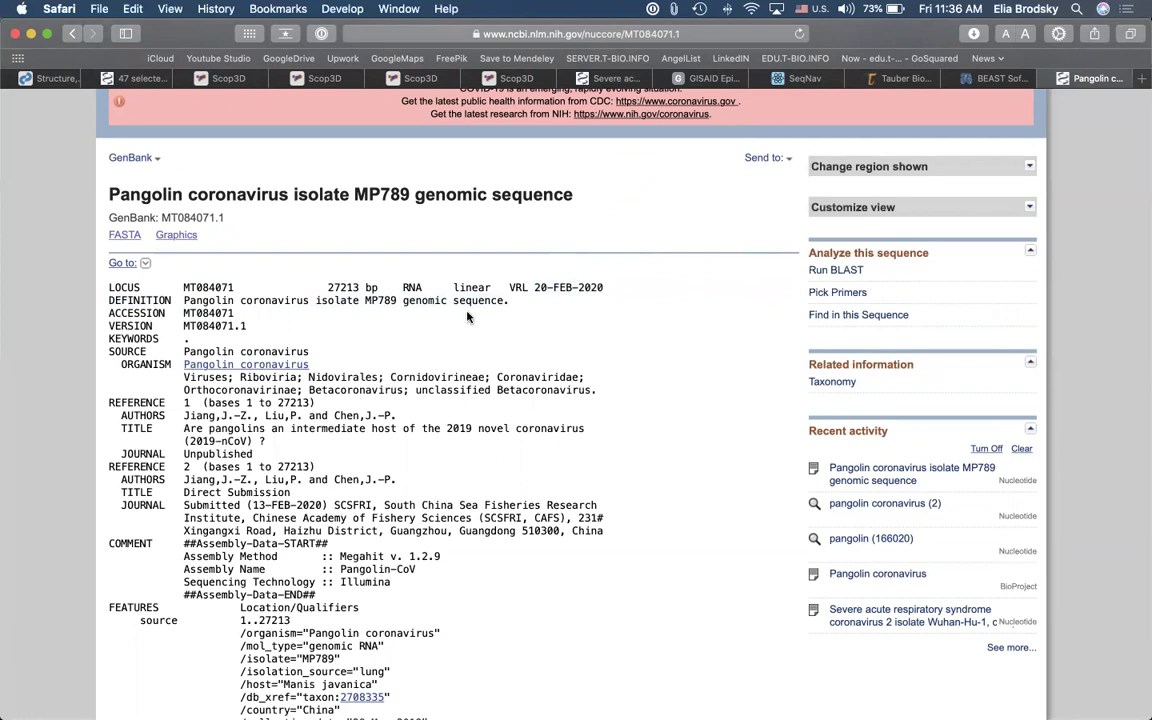
pyautogui.click(71, 35)
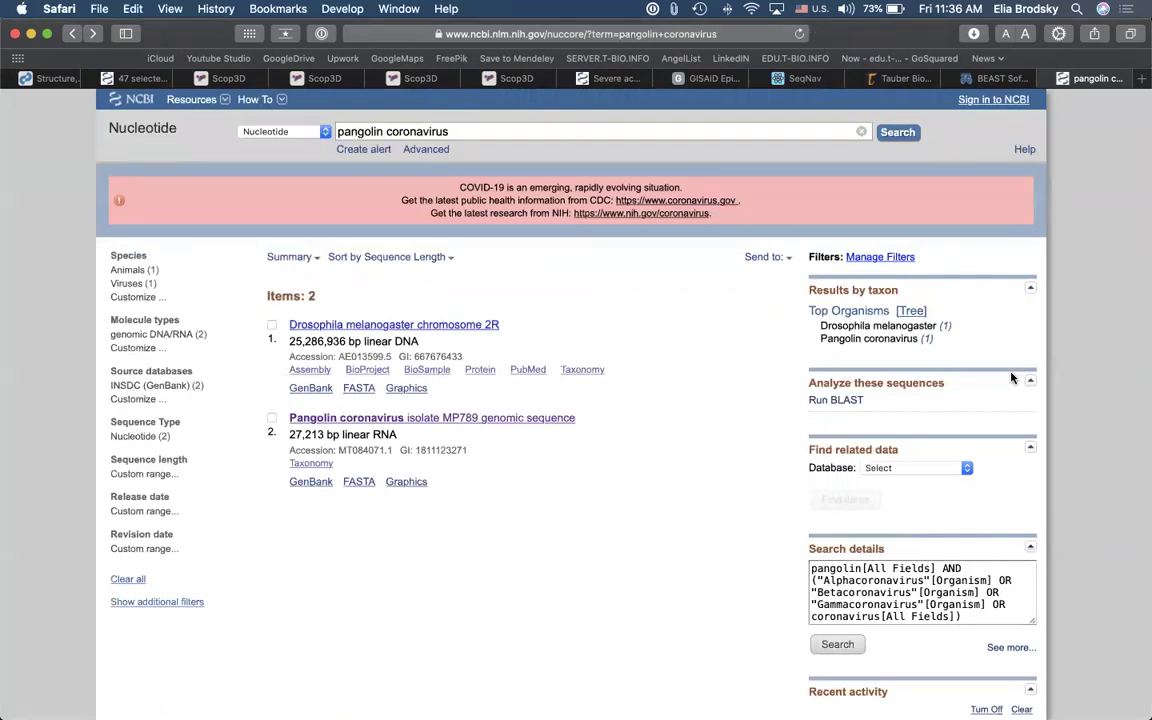
# Step: Switch to GISAID, try to browse the EpiCoV records, and dismiss the expired-session notice
pyautogui.click(702, 77)
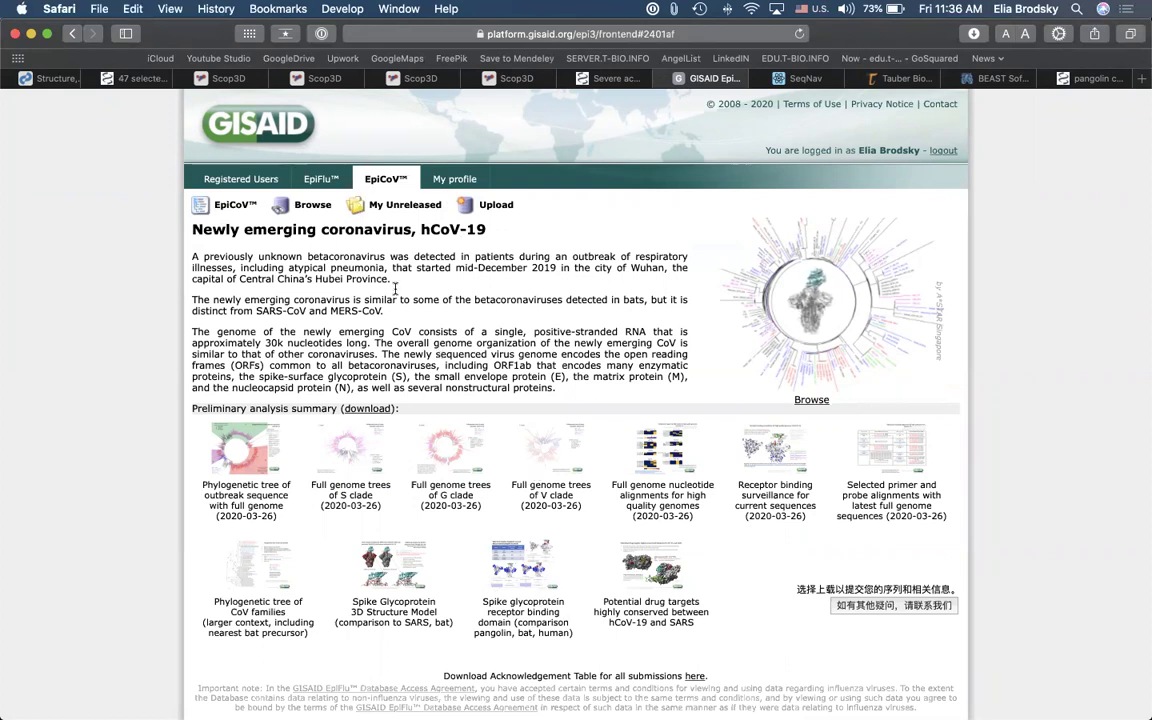
pyautogui.click(320, 207)
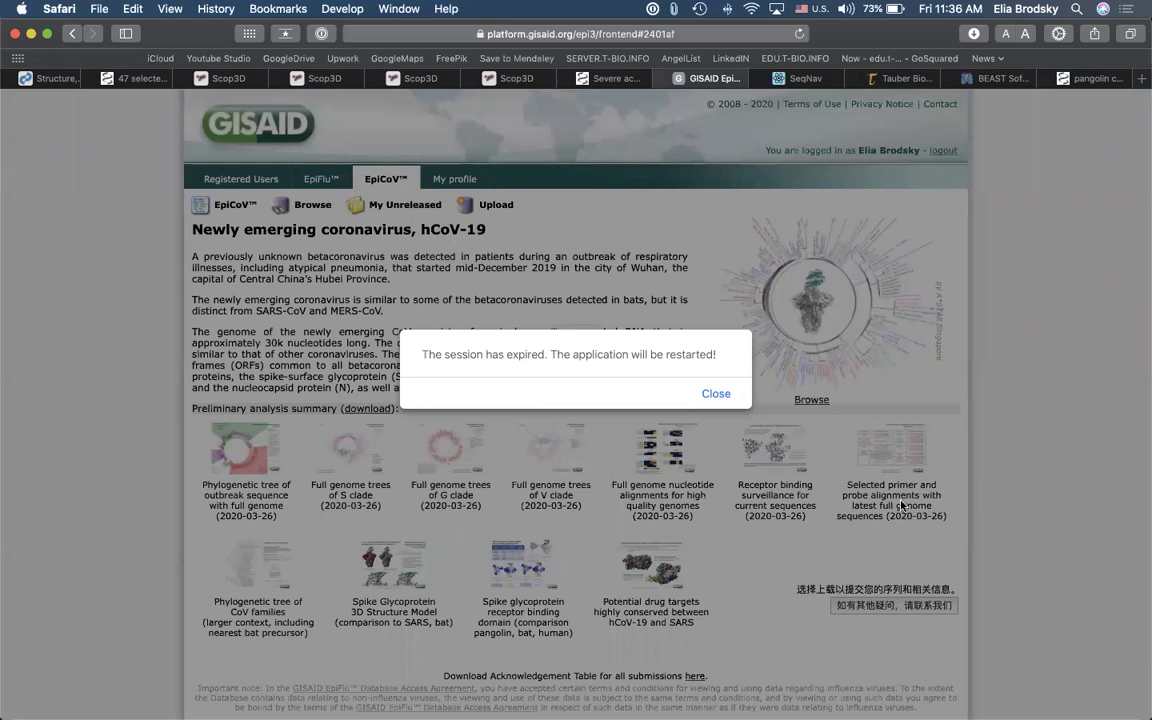
pyautogui.click(716, 393)
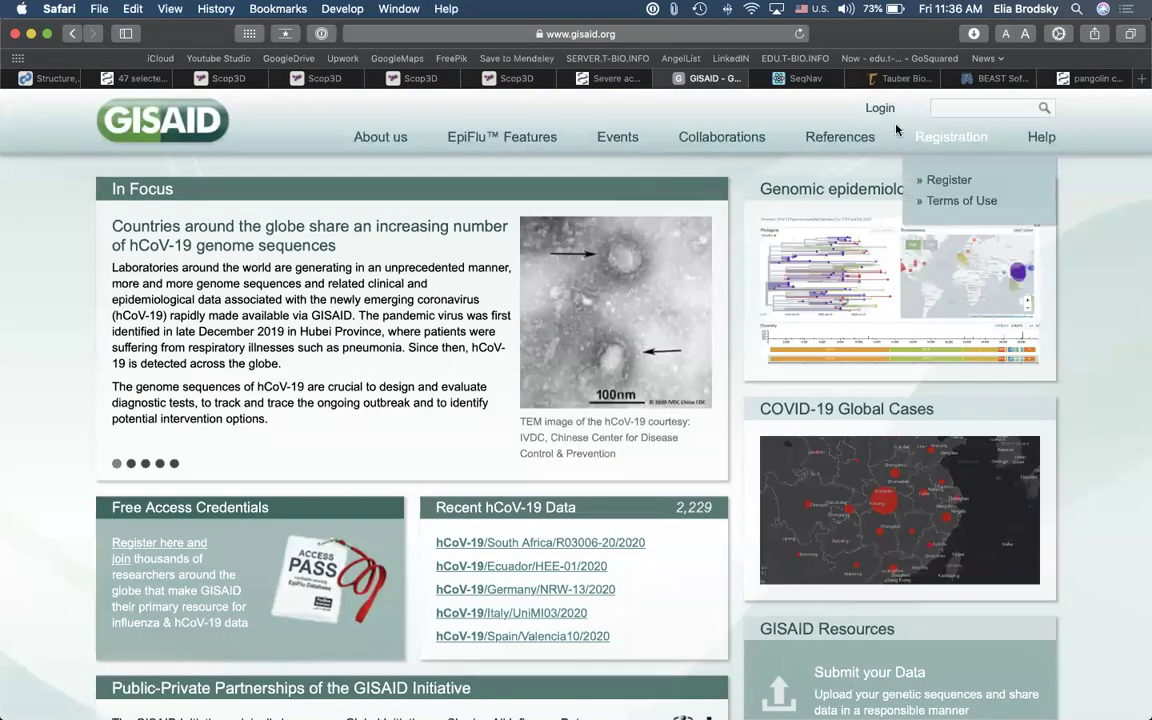
# Step: Log in to the GISAID platform by filling the username and password fields from the saved credentials
pyautogui.click(882, 109)
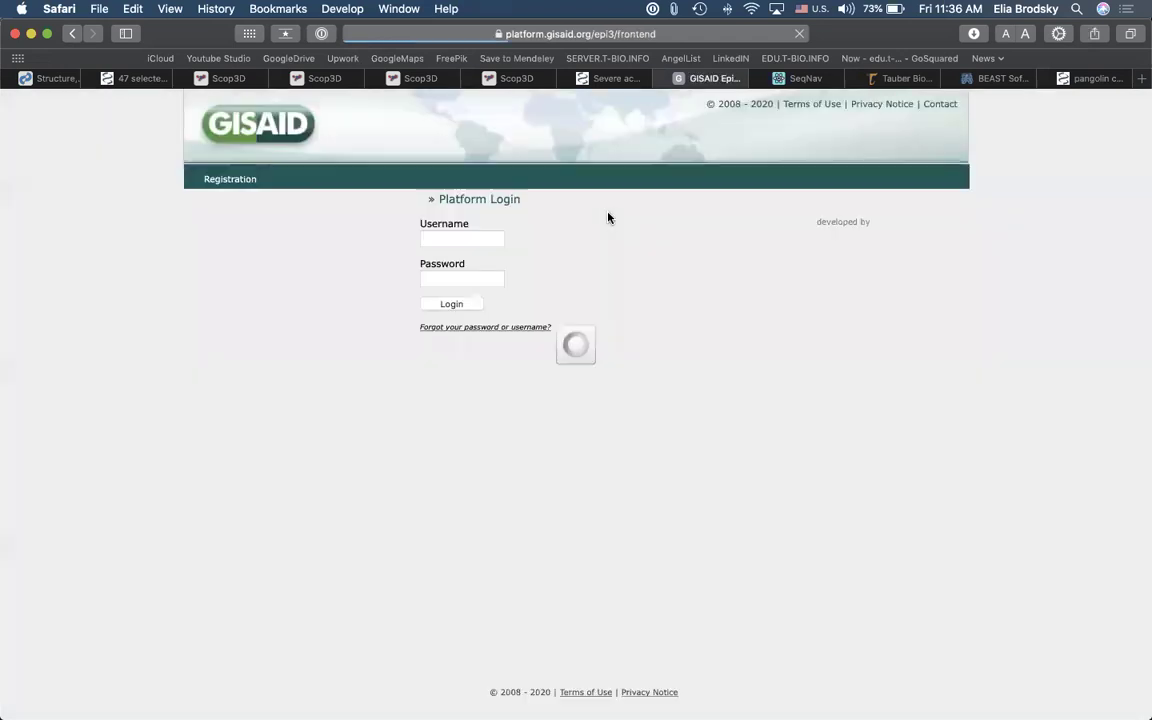
pyautogui.click(456, 236)
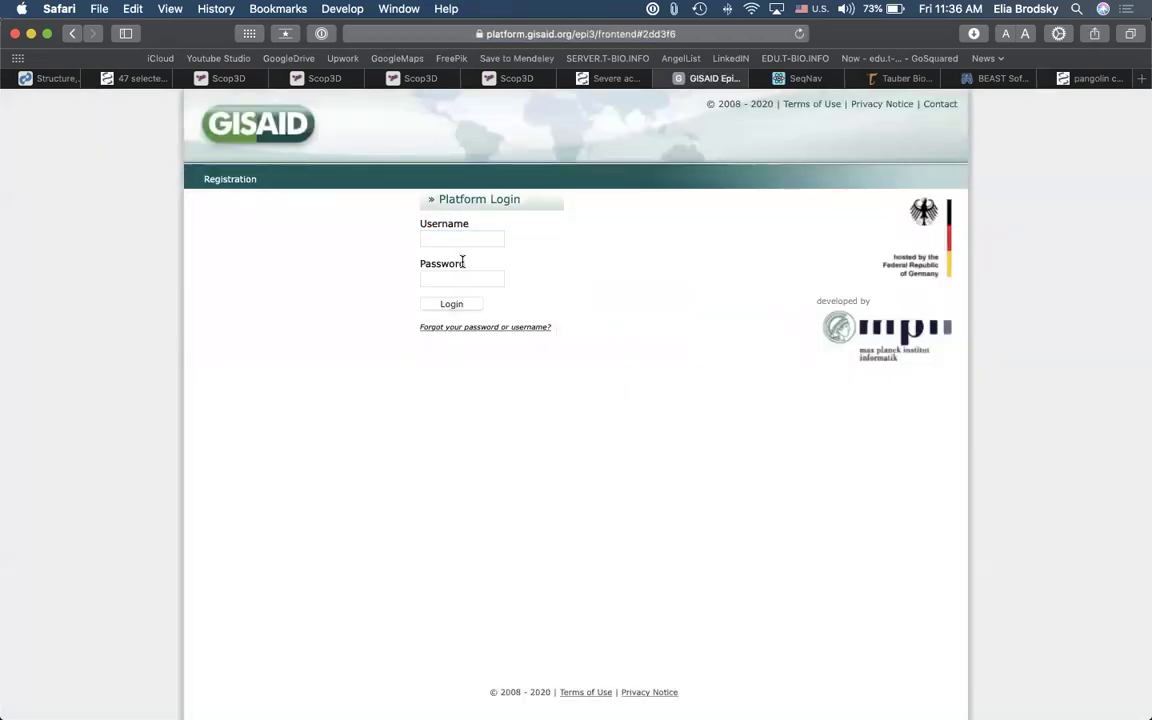
pyautogui.click(456, 236)
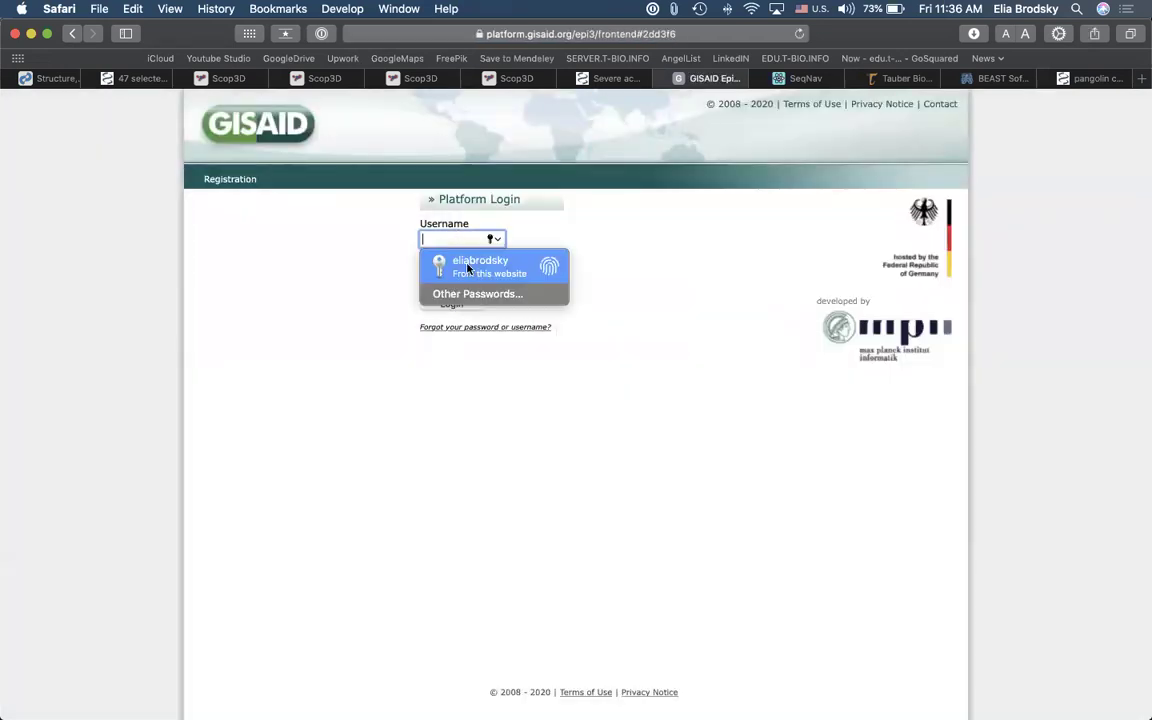
pyautogui.click(467, 265)
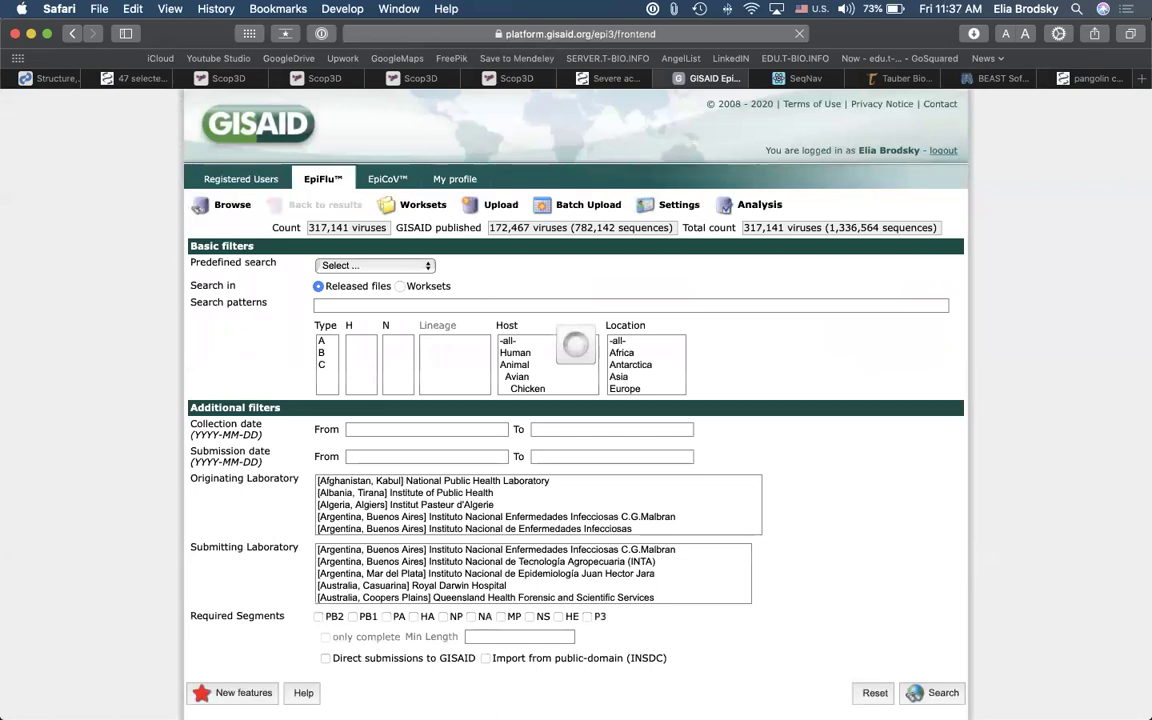
# Step: Open the EpiCoV virus listing and restrict it to complete (>29,000bp) genomes
pyautogui.click(385, 178)
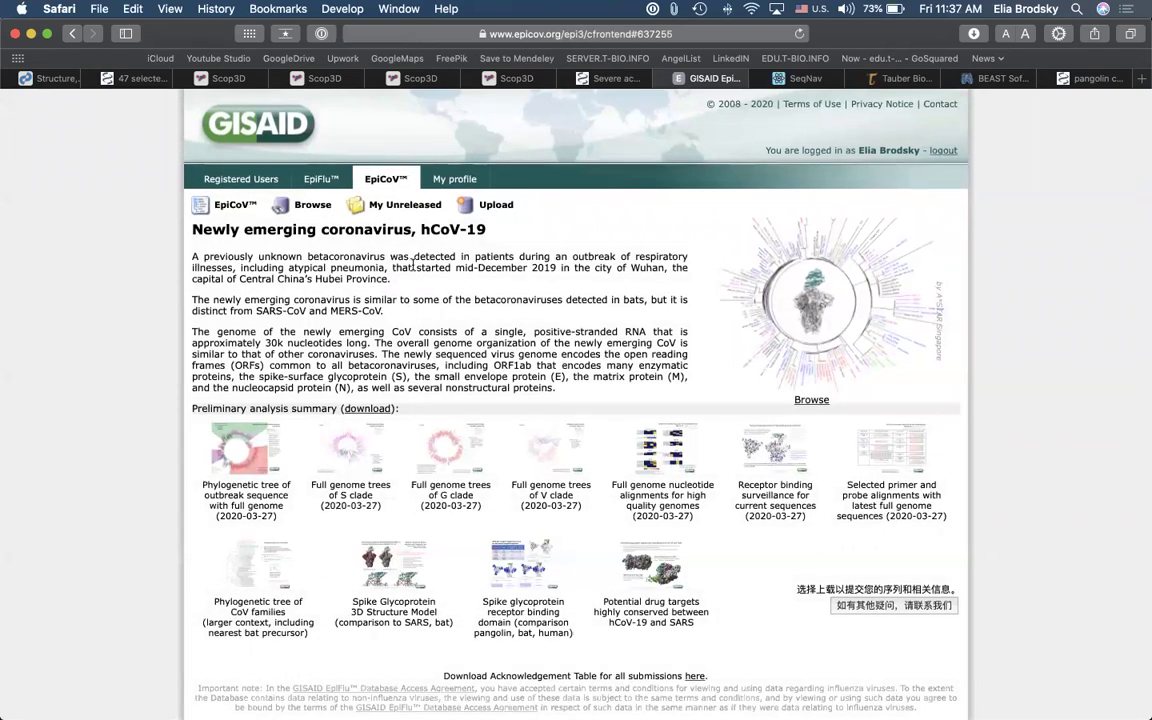
pyautogui.click(296, 202)
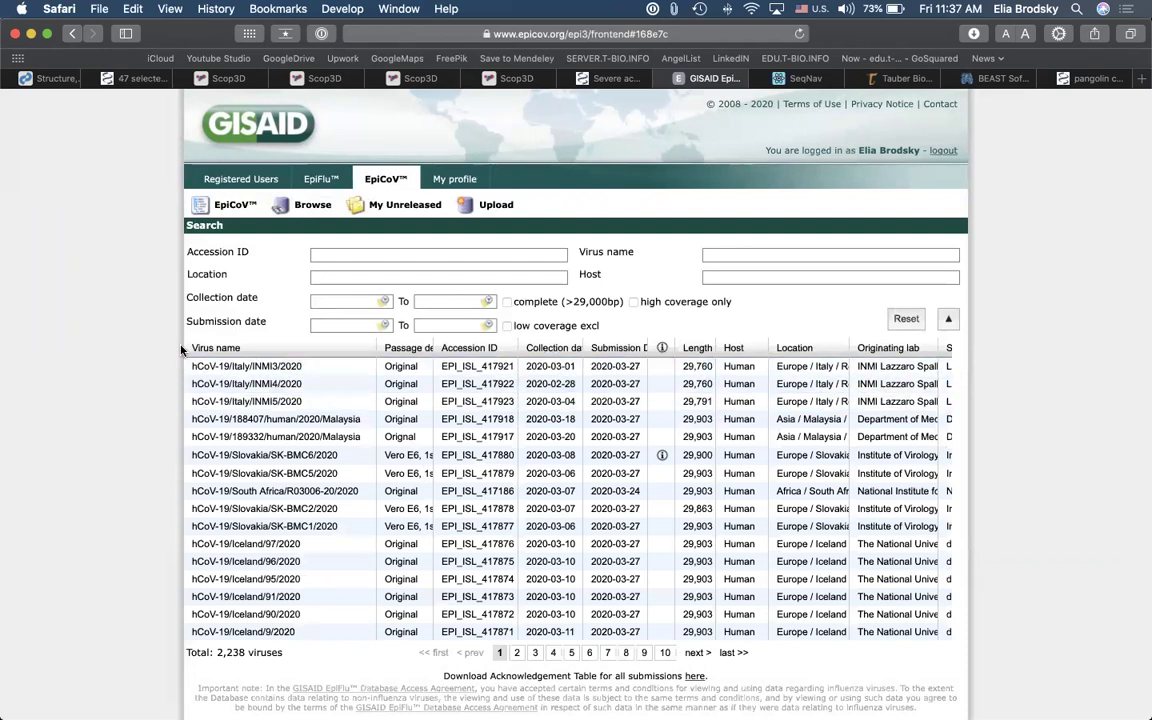
pyautogui.click(507, 302)
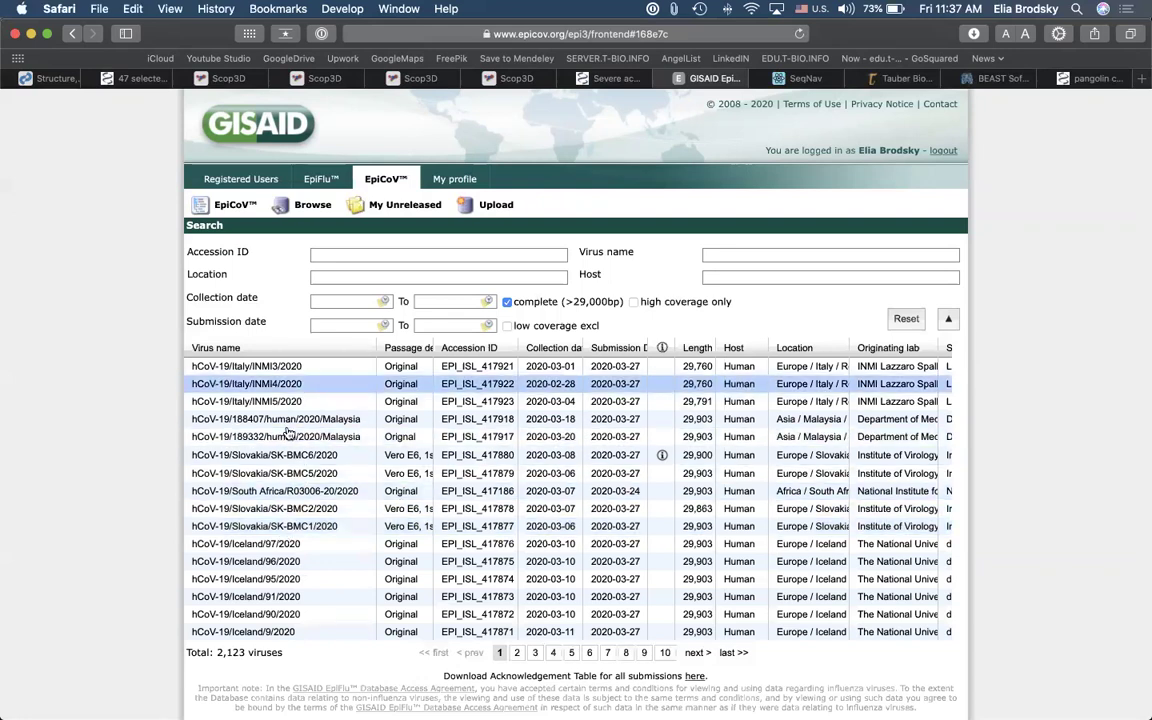
pyautogui.scroll(-3, 265, 543)
pyautogui.scroll(3, 301, 463)
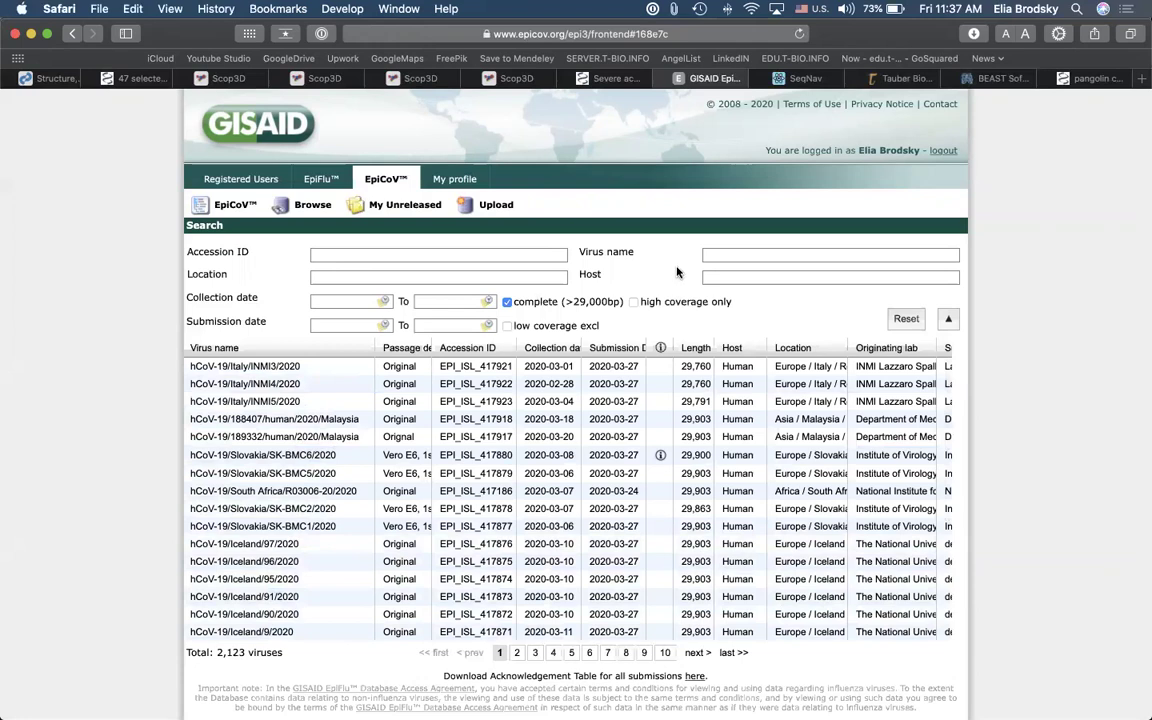
# Step: Try to filter the EpiCoV listing by host "pangolin", and reset all search filters
pyautogui.click(719, 276)
pyautogui.write('pangolin')
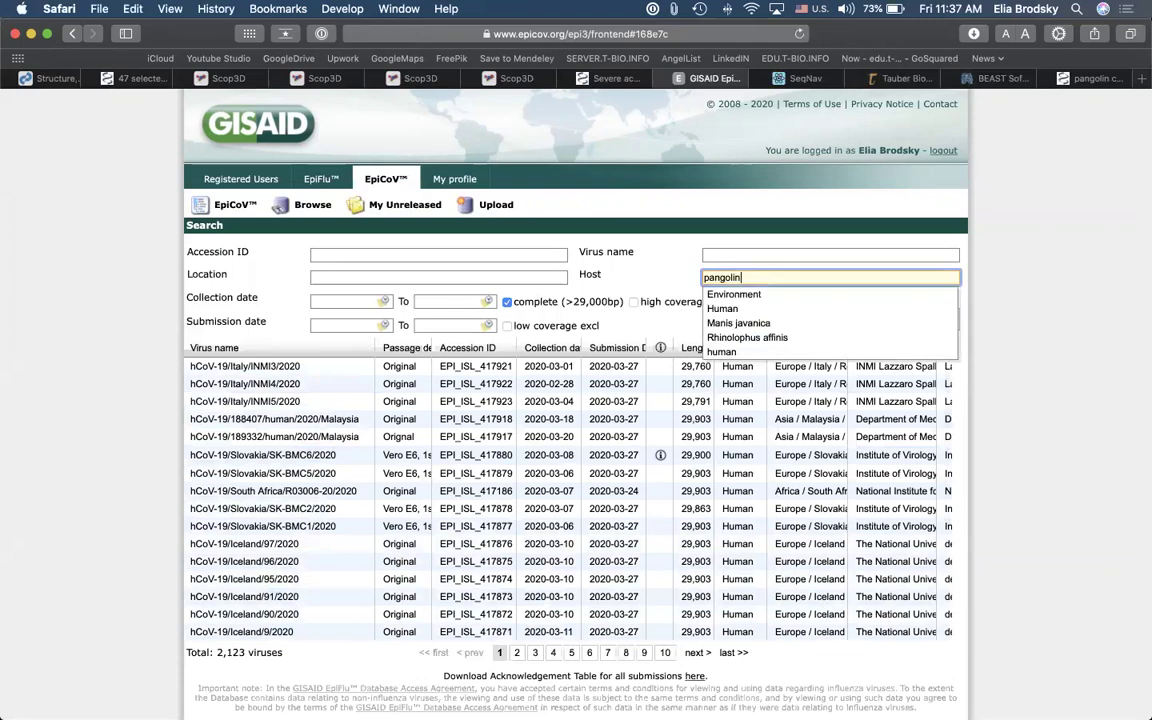
pyautogui.press('Return')
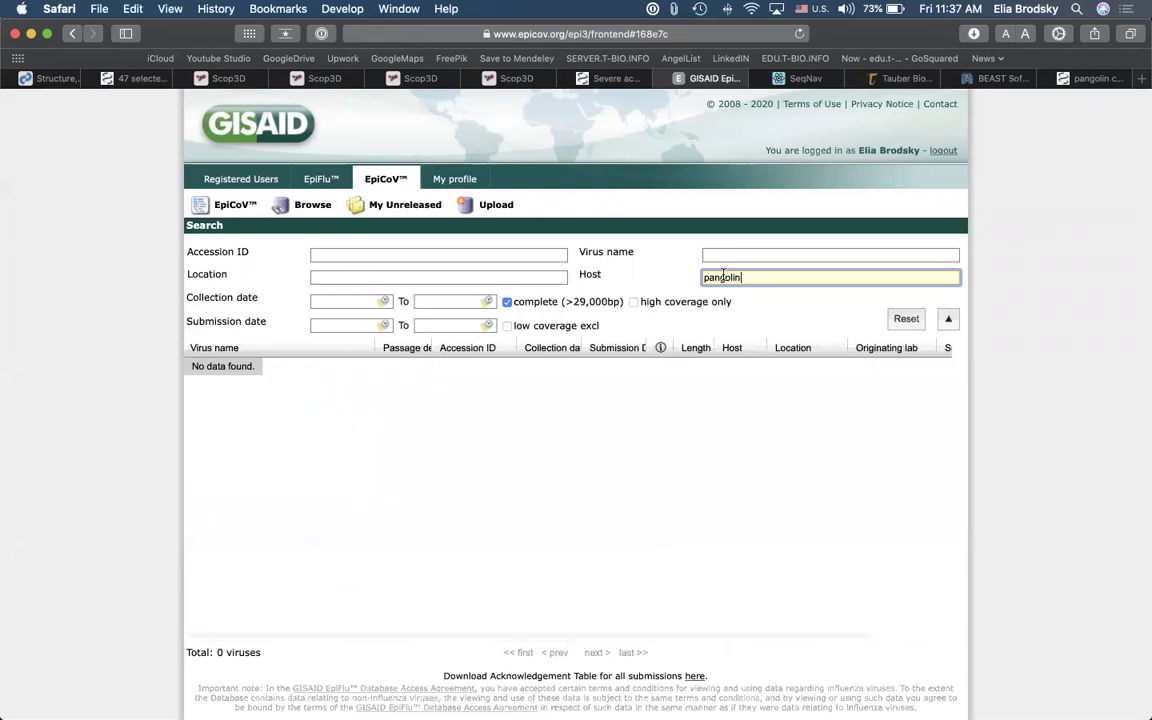
pyautogui.press('BackSpace')
pyautogui.press('BackSpace')
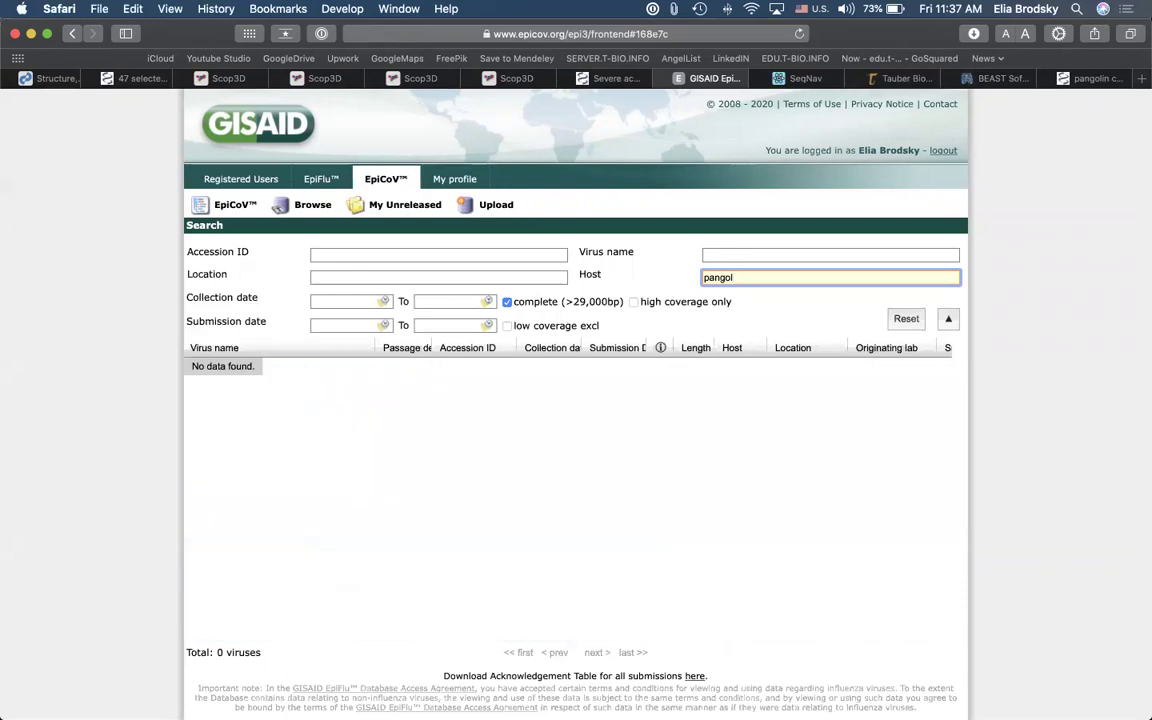
pyautogui.write('i')
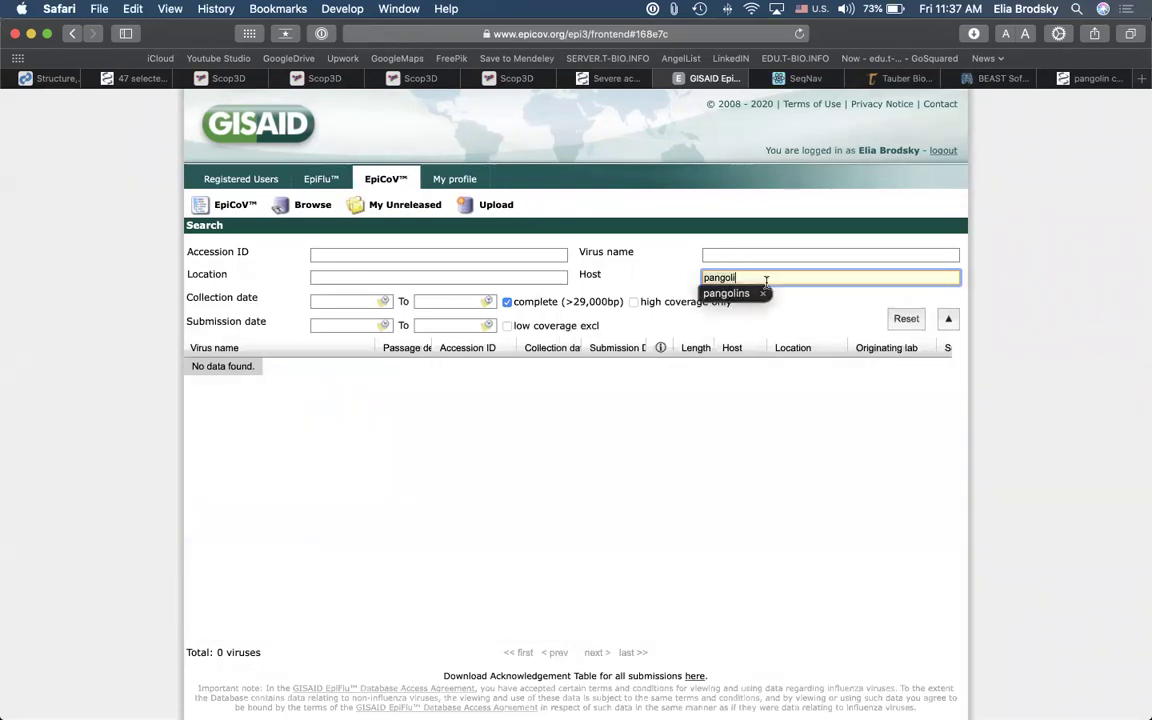
pyautogui.click(906, 318)
# Step: Try the partial host name "pang" in the EpiCoV search, and clear the host entry
pyautogui.click(797, 277)
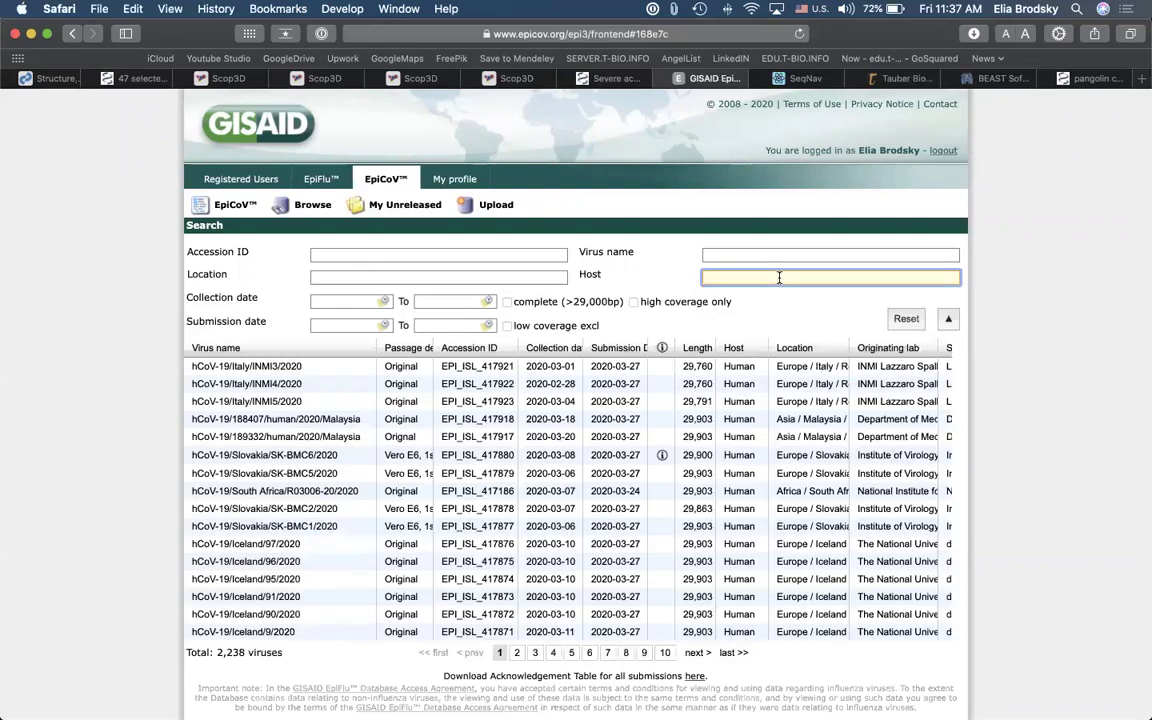
pyautogui.write('p')
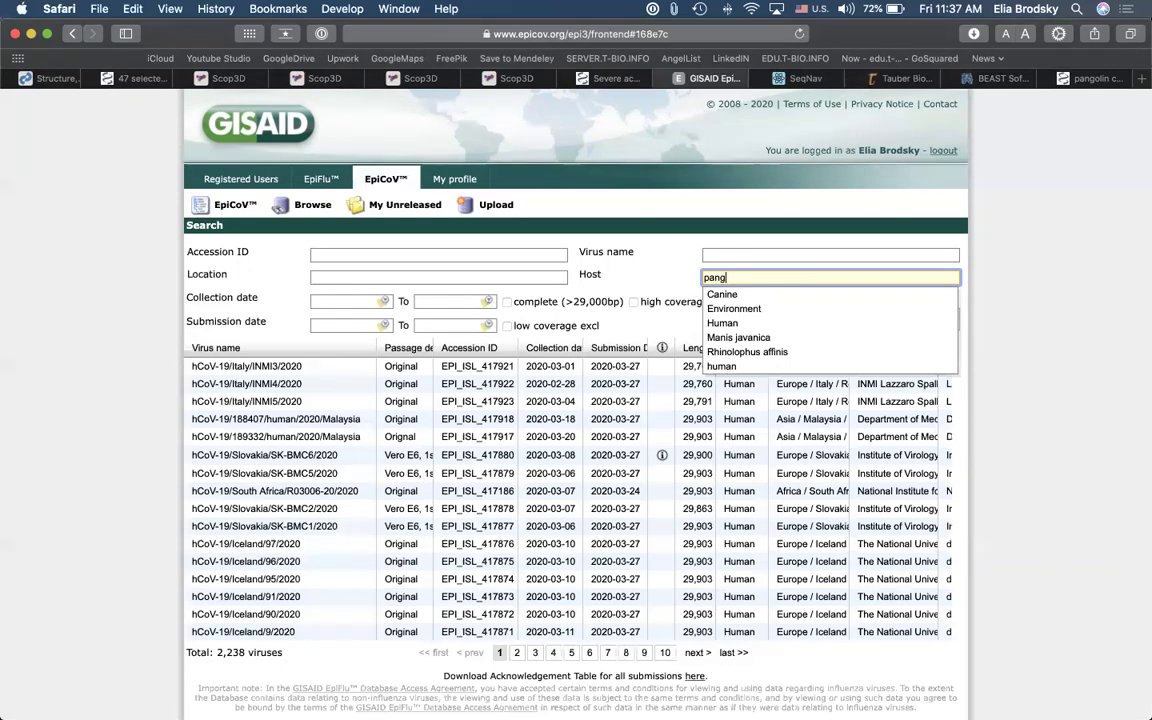
pyautogui.write('ang')
pyautogui.press('BackSpace')
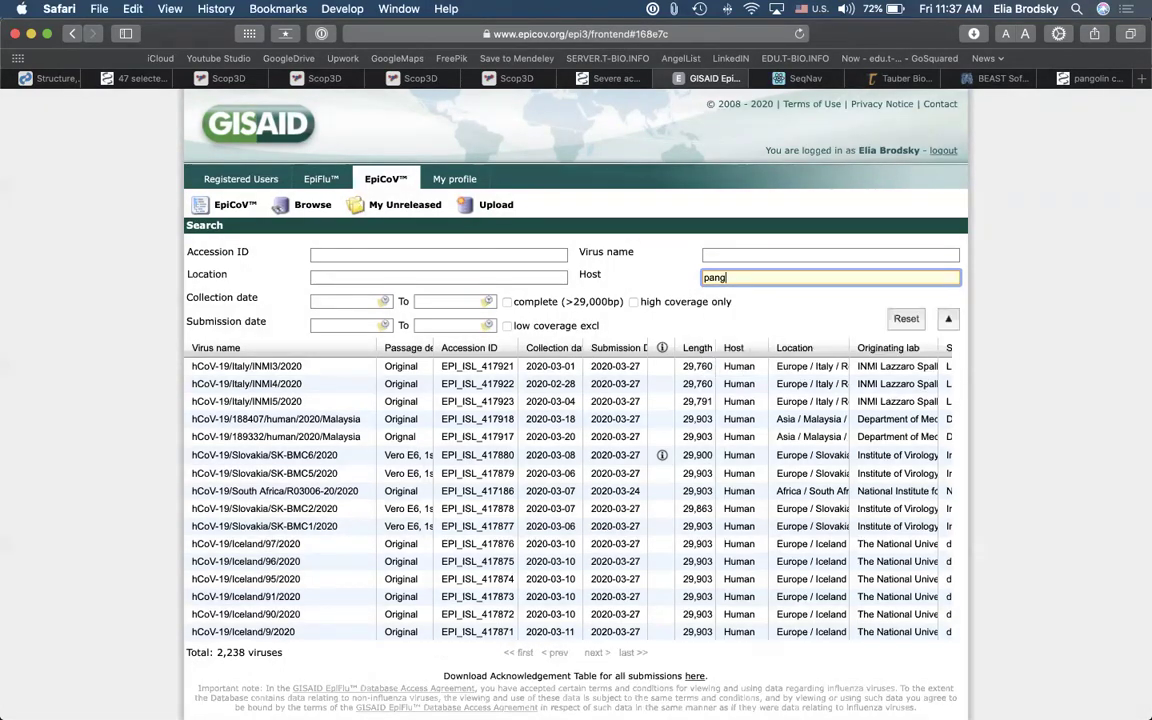
pyautogui.press('BackSpace')
pyautogui.press('BackSpace')
pyautogui.press('BackSpace')
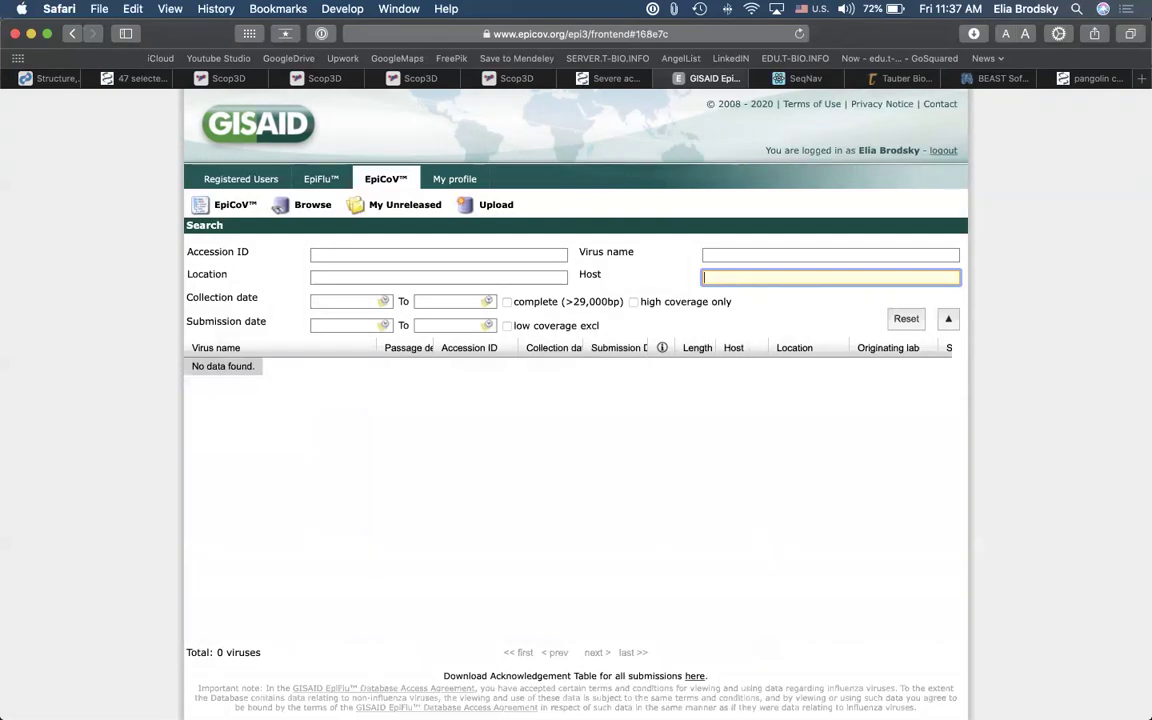
# Step: Filter the EpiCoV virus listing by the host Canine
pyautogui.write('ca')
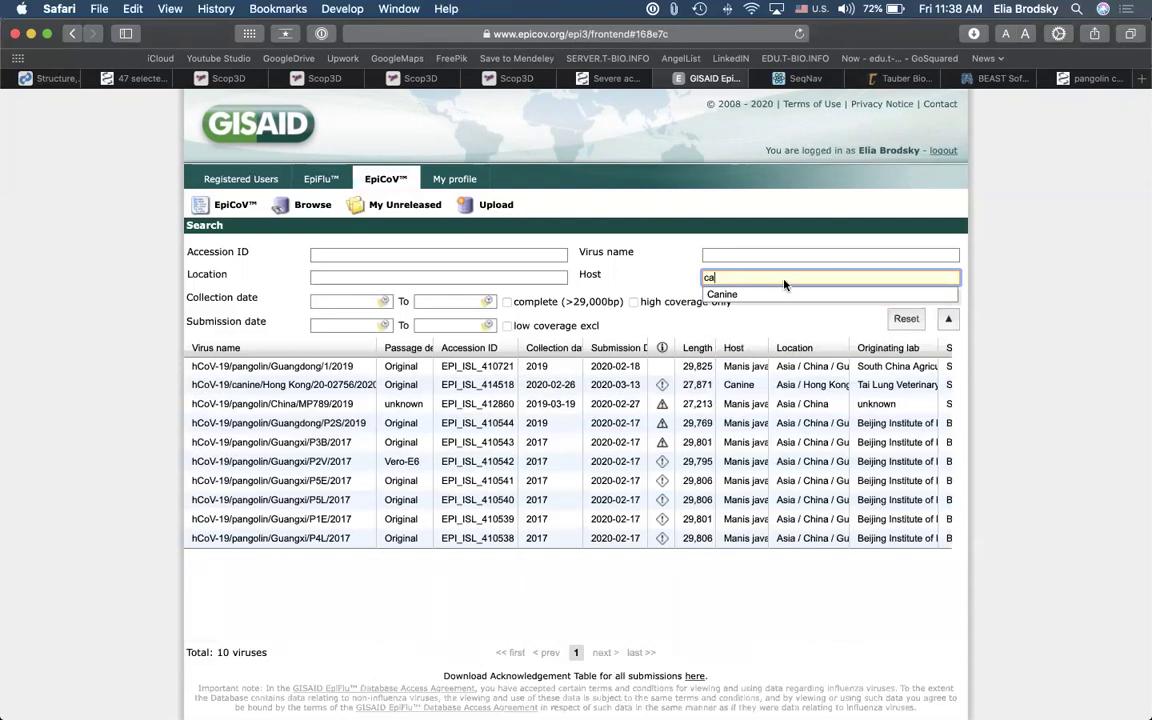
pyautogui.click(777, 294)
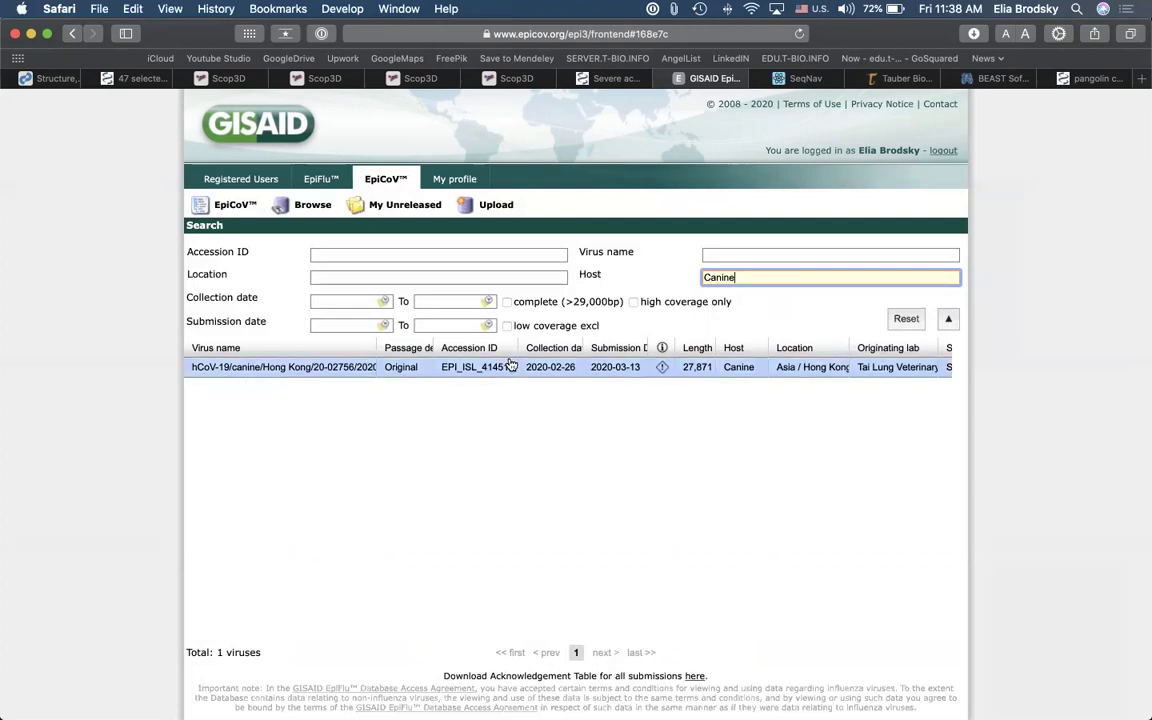
# Step: Switch to the T-BioInfo platform and open a new Virus Quasispecies pipeline at its mutation and phylogeny analysis modules
pyautogui.click(916, 79)
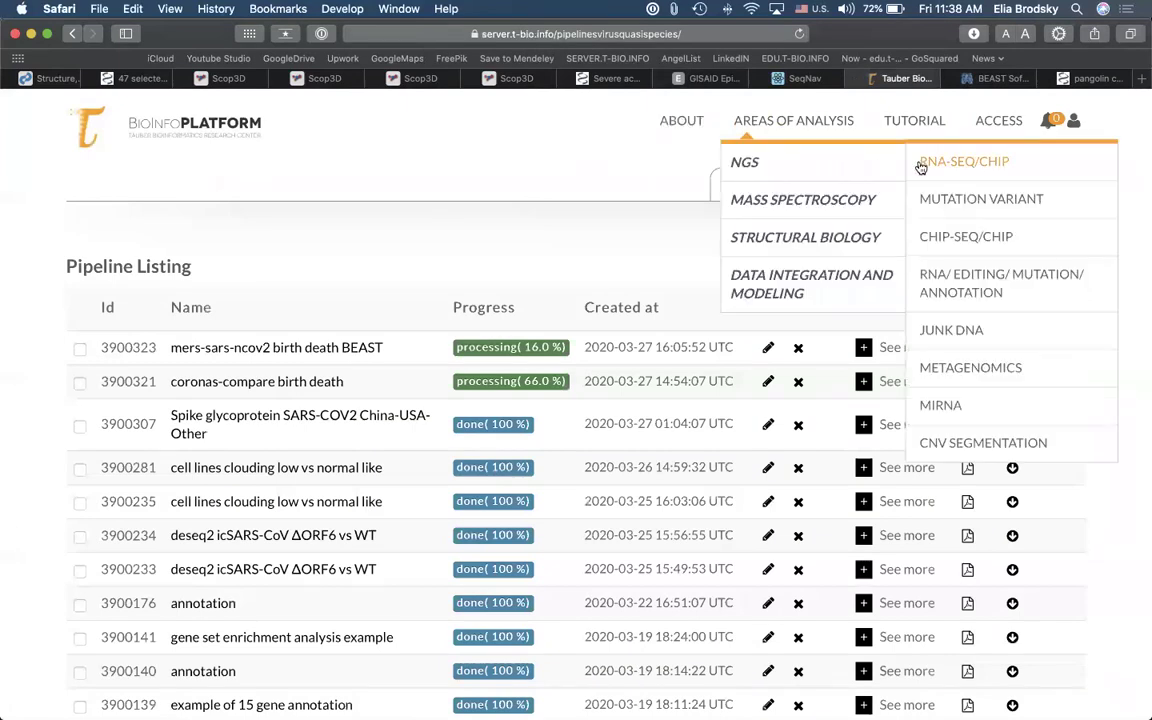
pyautogui.click(880, 187)
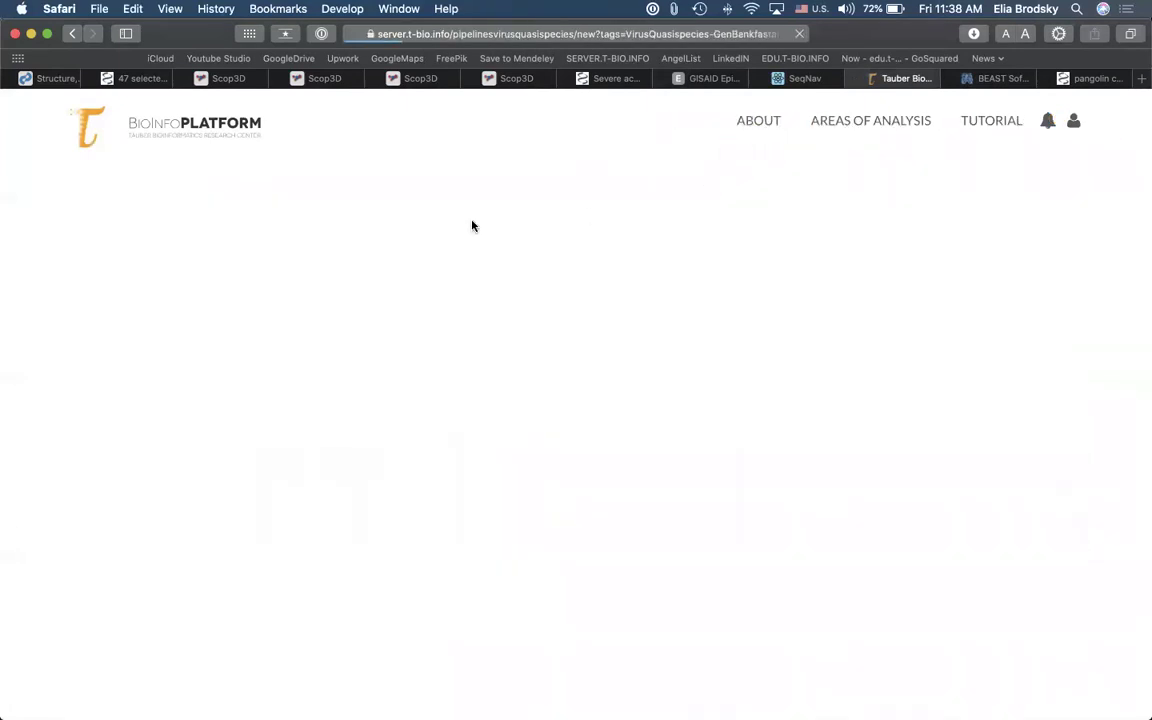
pyautogui.scroll(-3, 473, 226)
pyautogui.scroll(-5, 473, 226)
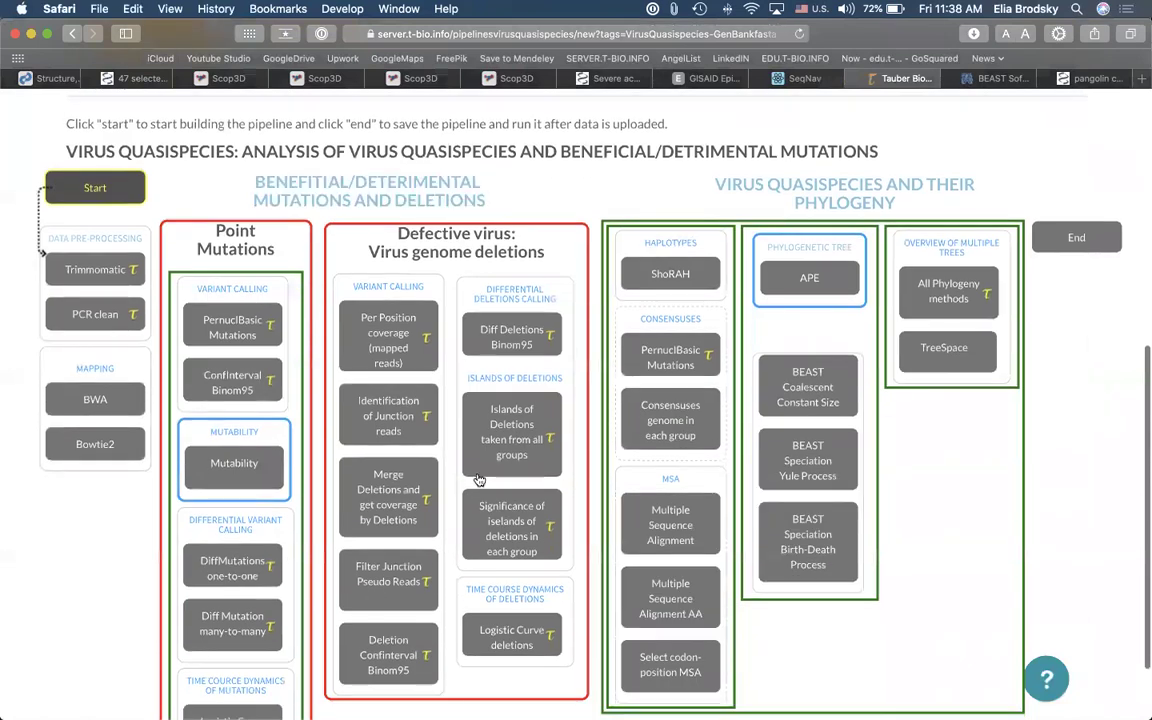